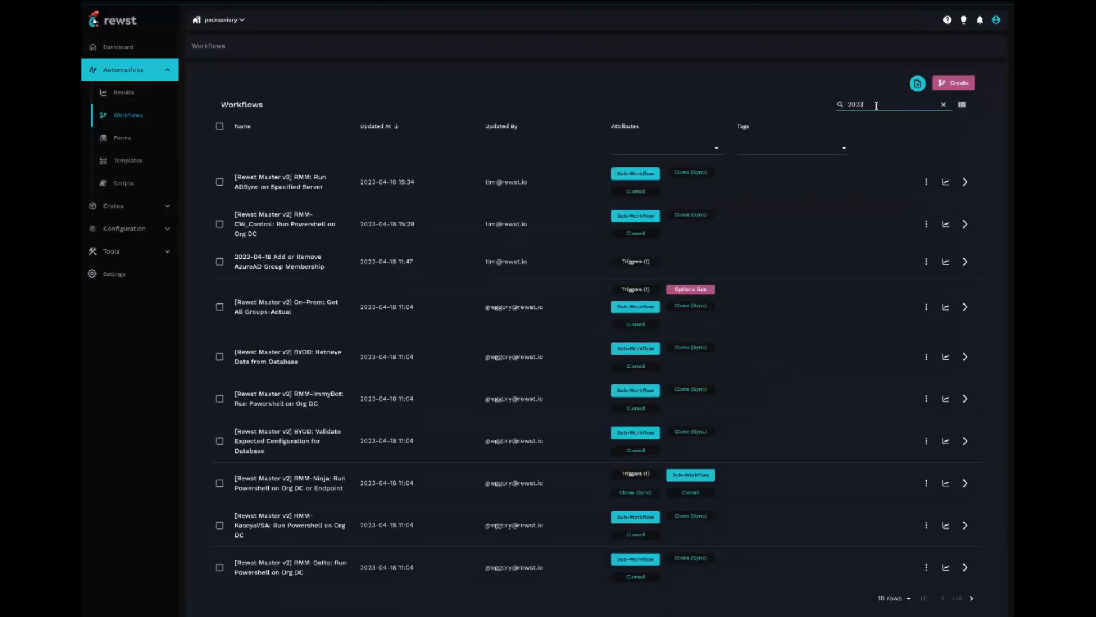
# - Open the form "2023-04-18 Add or Remove User AzureAD Group Membership" by filtering forms for "2023-"
pyautogui.click(121, 138)
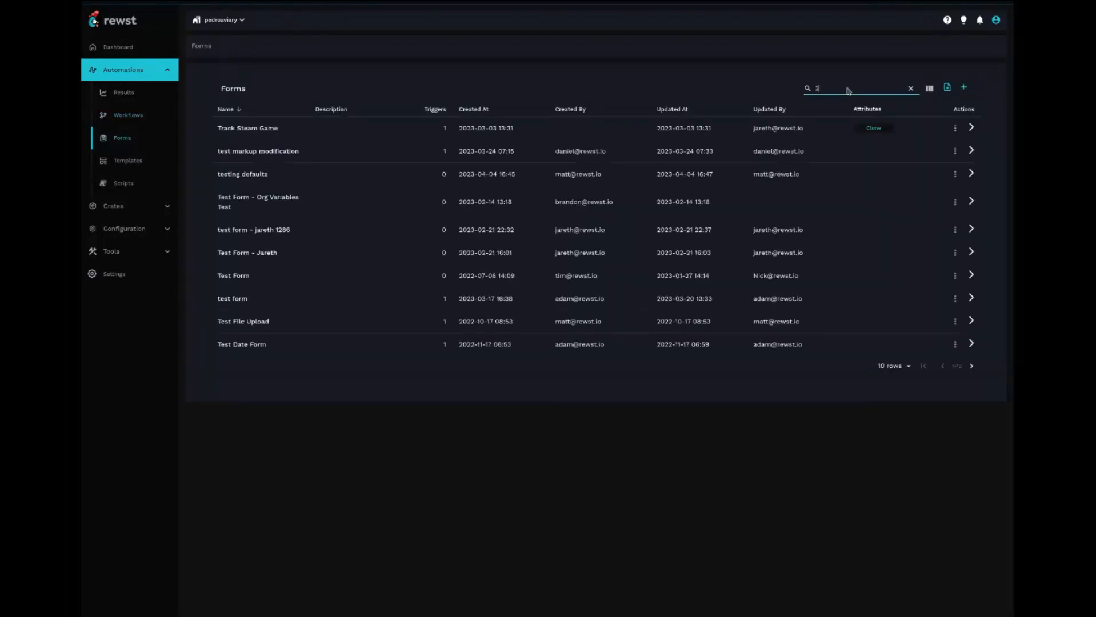
pyautogui.write('-')
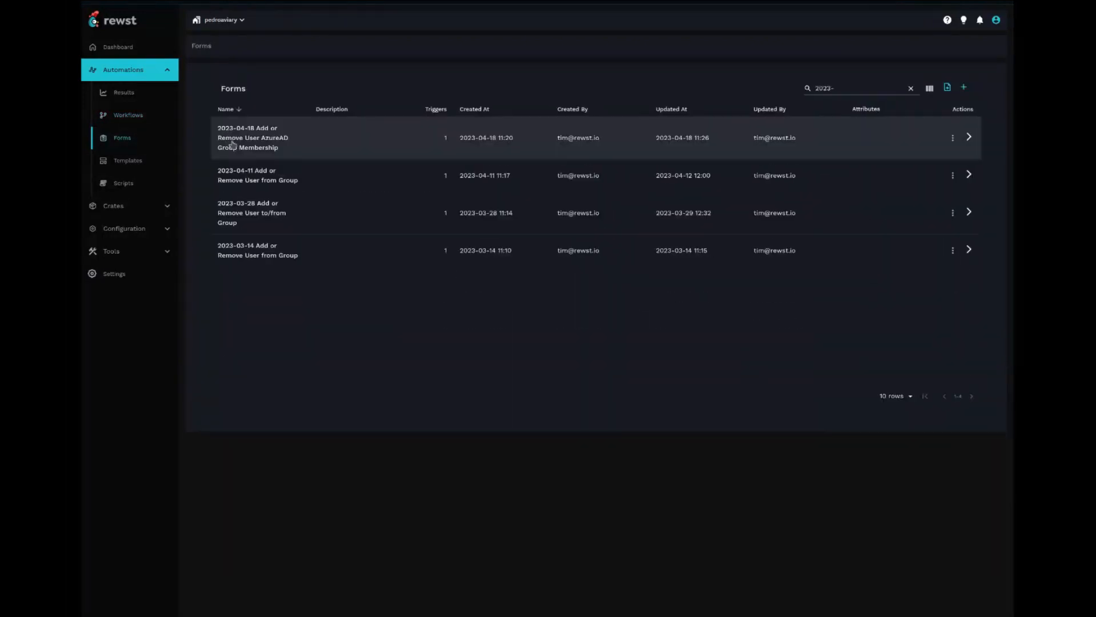
pyautogui.click(307, 149)
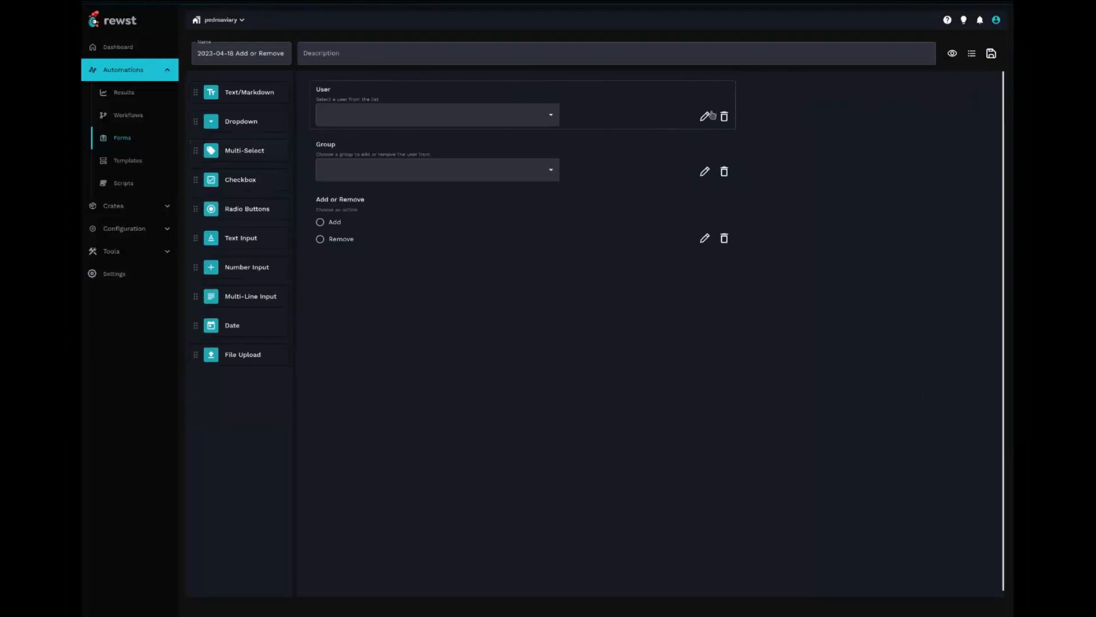
# - Inspect the settings of the User, Group and Add or Remove fields in the form
pyautogui.click(594, 117)
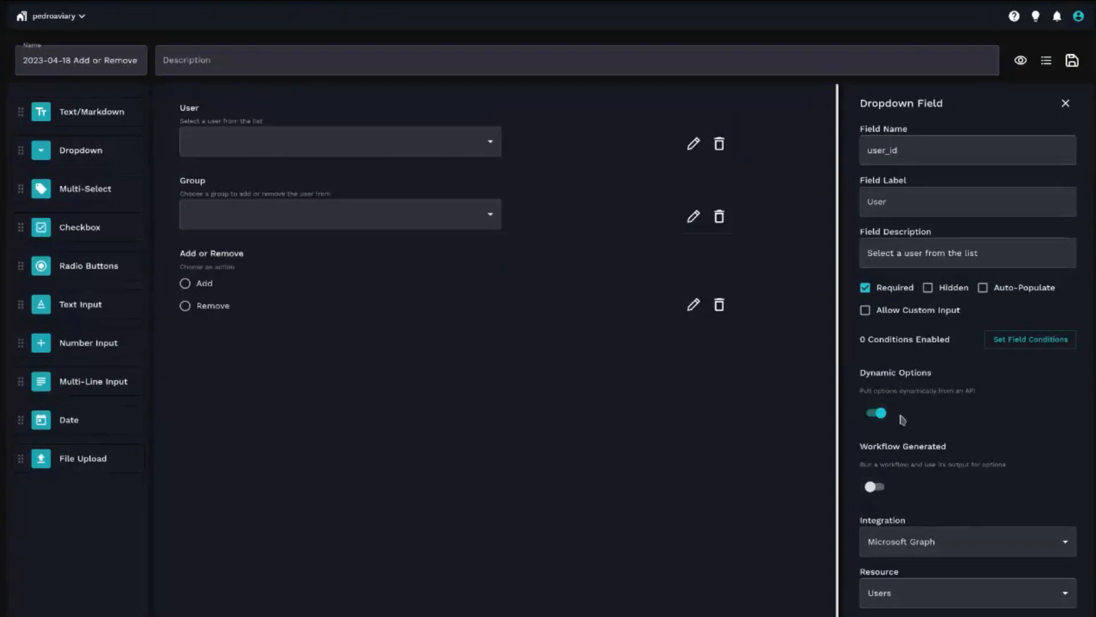
pyautogui.click(588, 223)
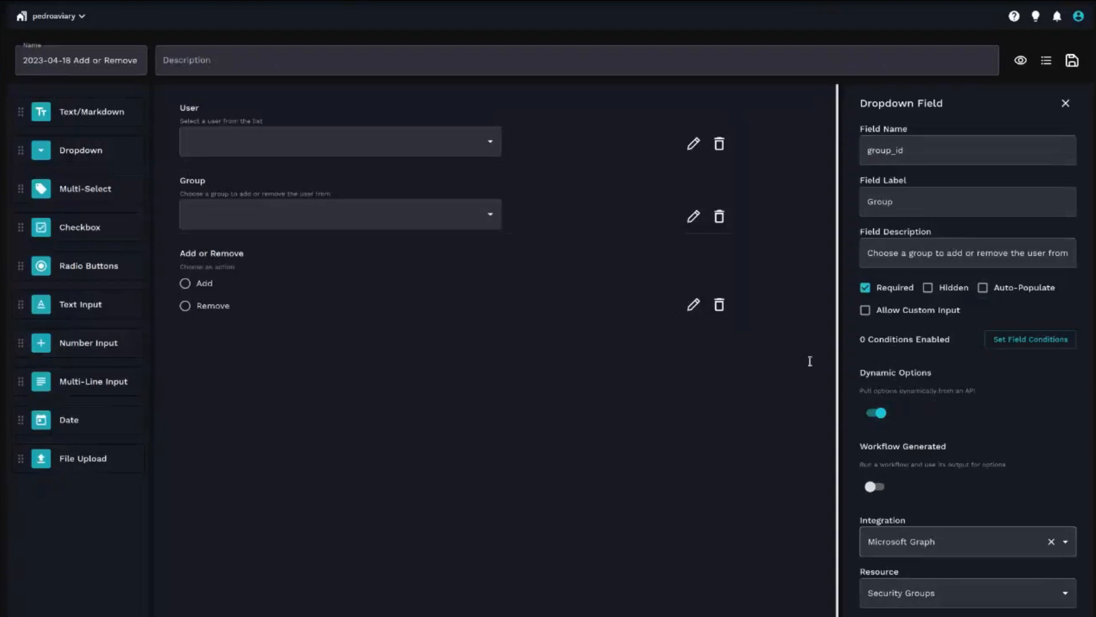
pyautogui.click(381, 308)
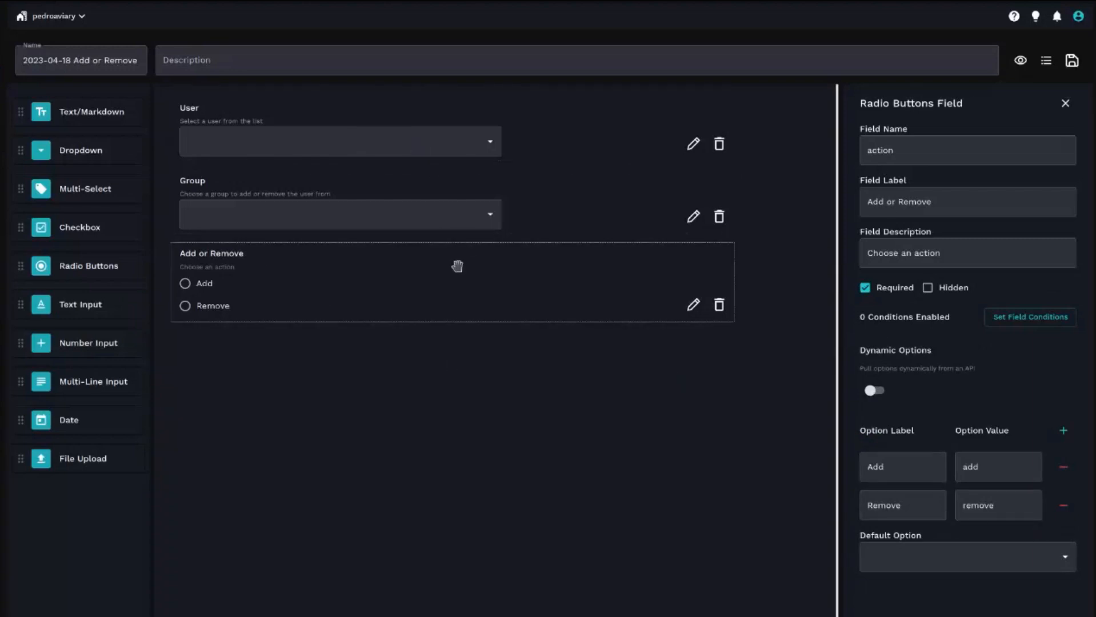
pyautogui.click(444, 200)
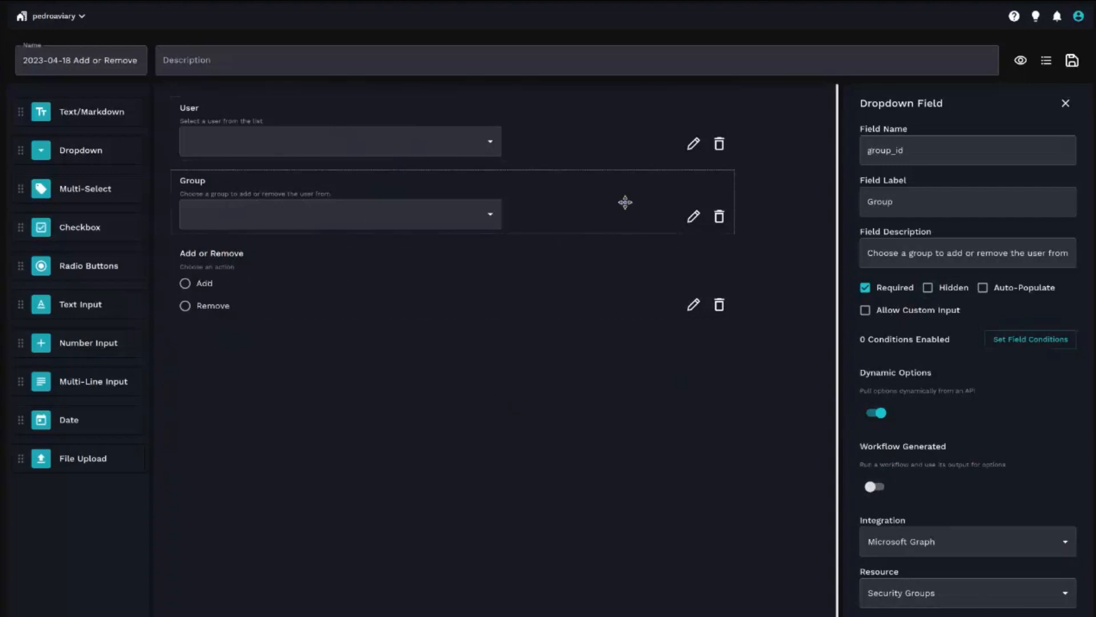
# - Move the Add or Remove radio field above the Group dropdown and save the form
pyautogui.moveTo(269, 274); pyautogui.dragTo(268, 200)
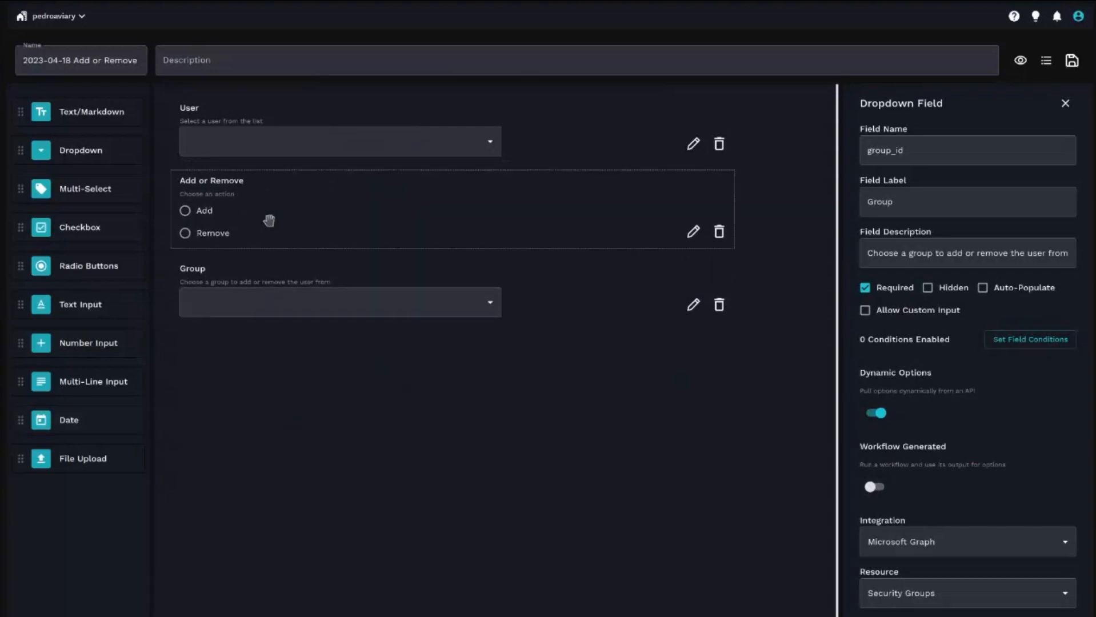
pyautogui.click(270, 219)
pyautogui.click(302, 294)
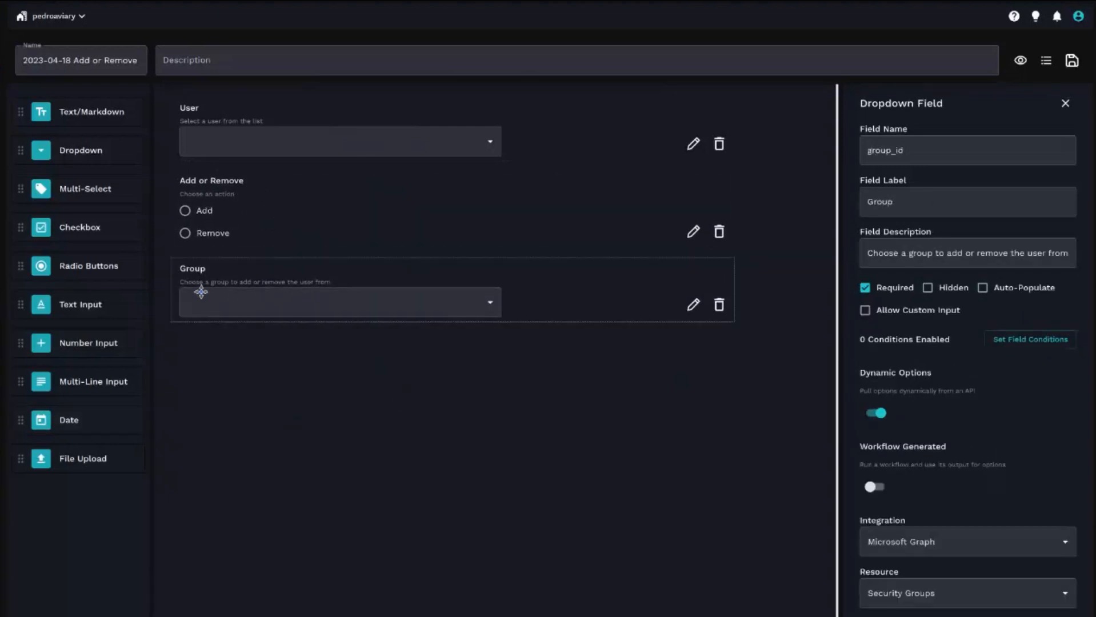
pyautogui.click(251, 188)
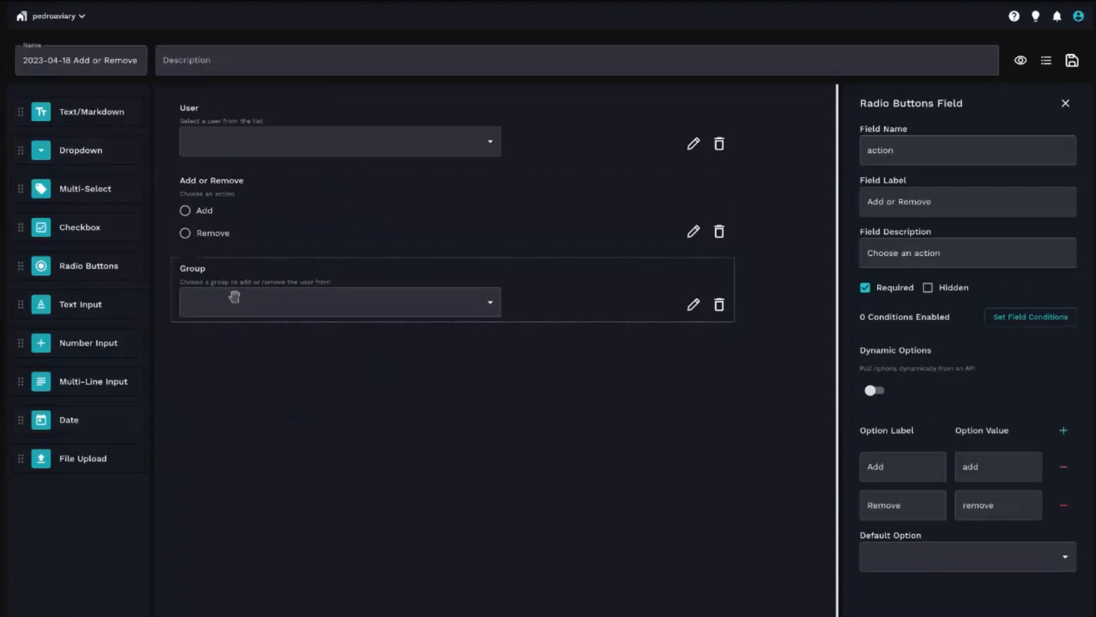
pyautogui.click(275, 270)
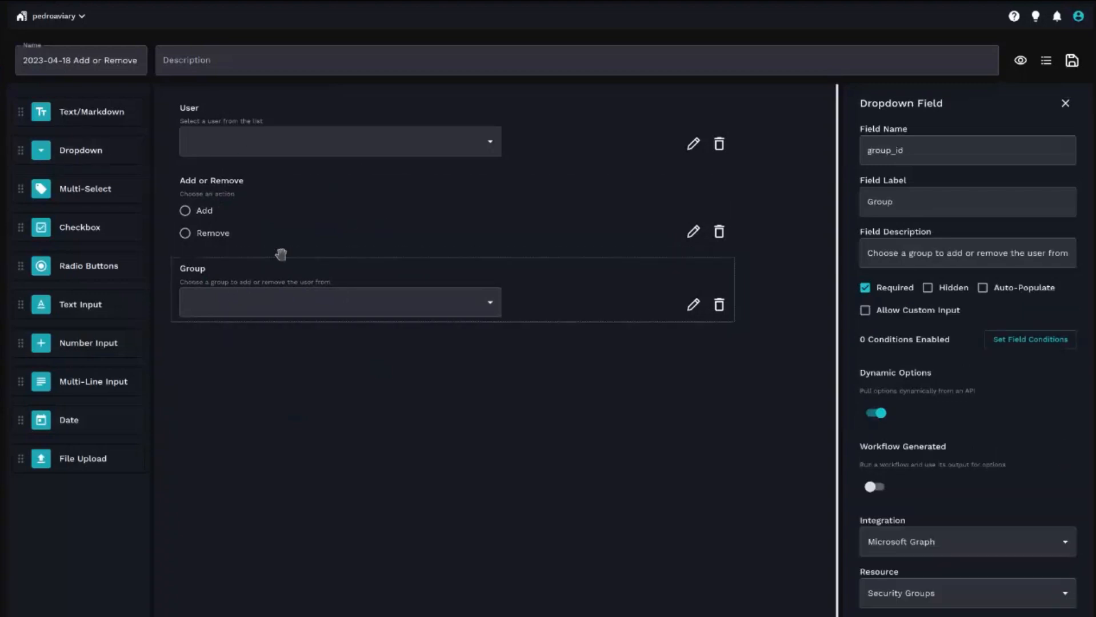
pyautogui.click(1071, 60)
pyautogui.click(698, 476)
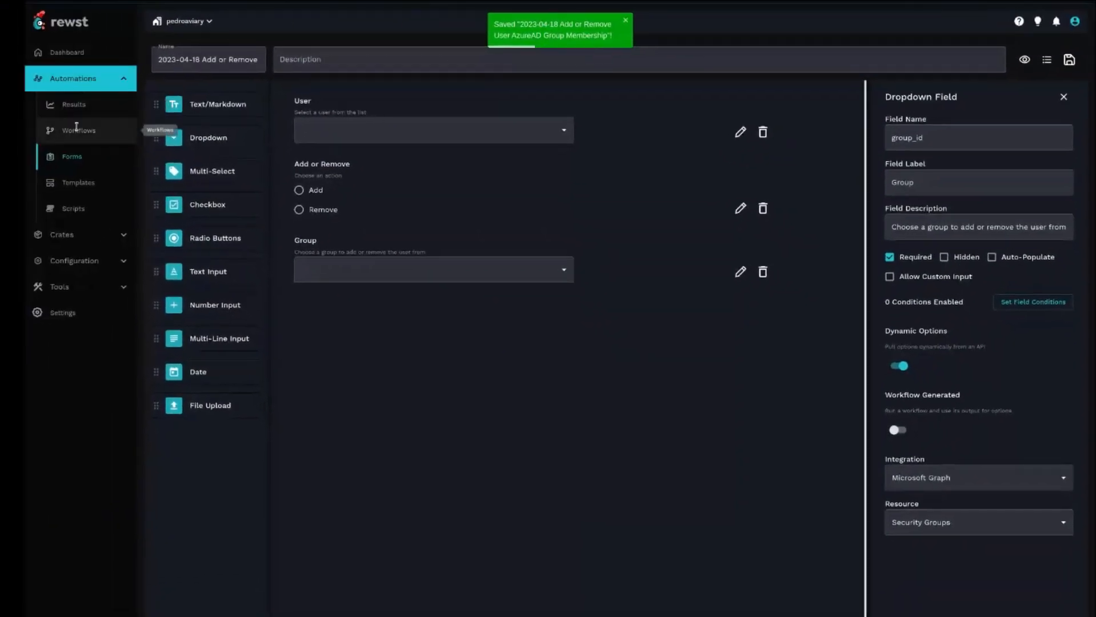
# - Create a new workflow named "2023-04-19 Option Generator for Groups based on User Membership"
pyautogui.click(76, 128)
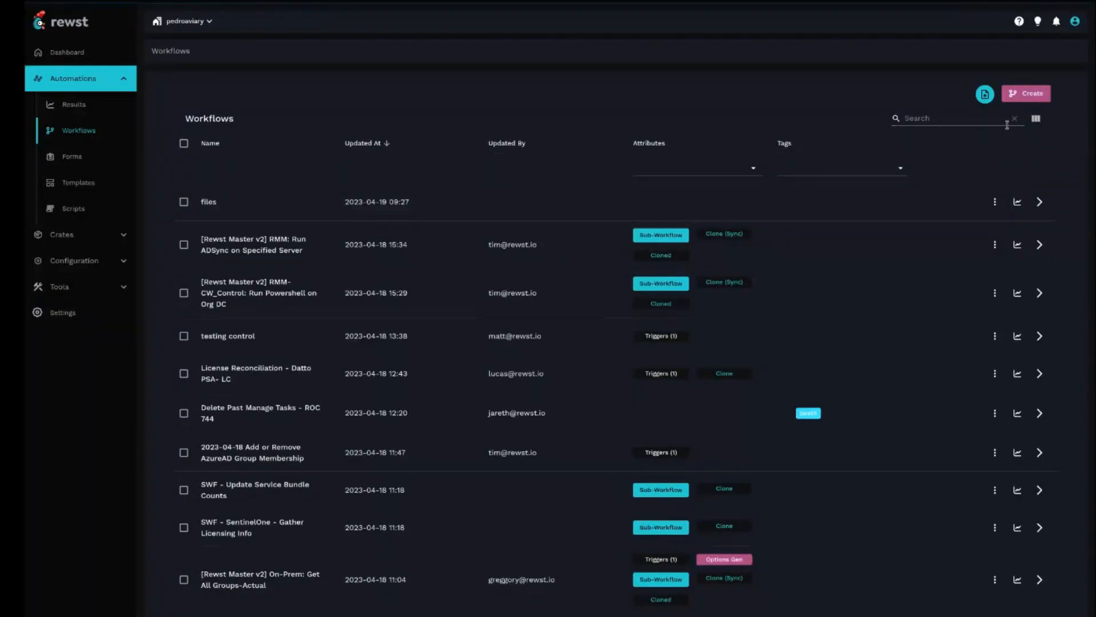
pyautogui.click(1026, 93)
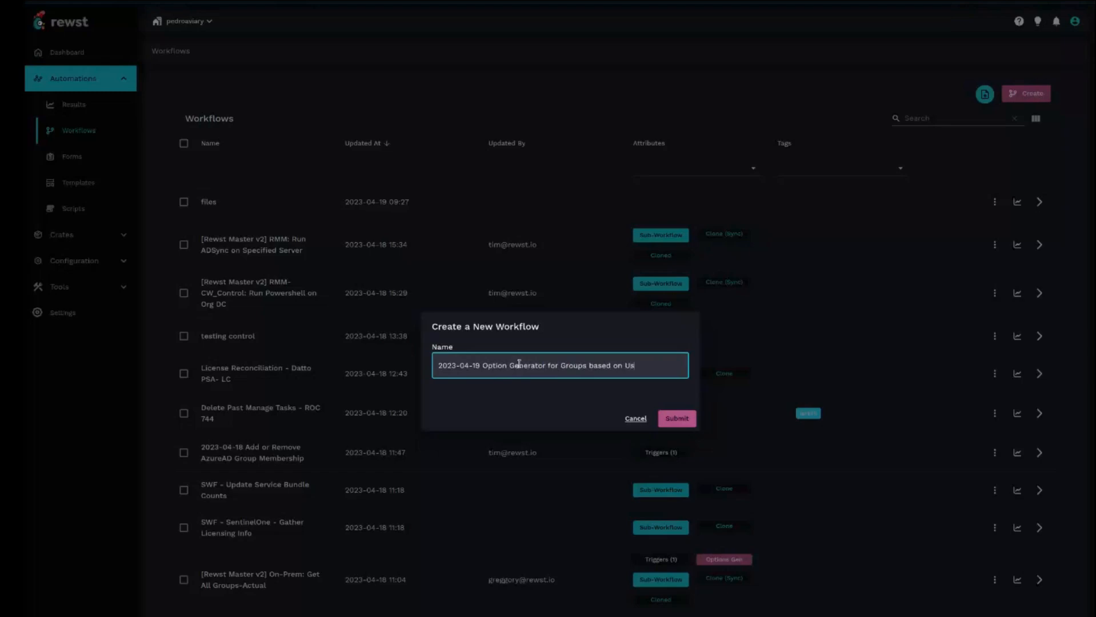
pyautogui.write('ership')
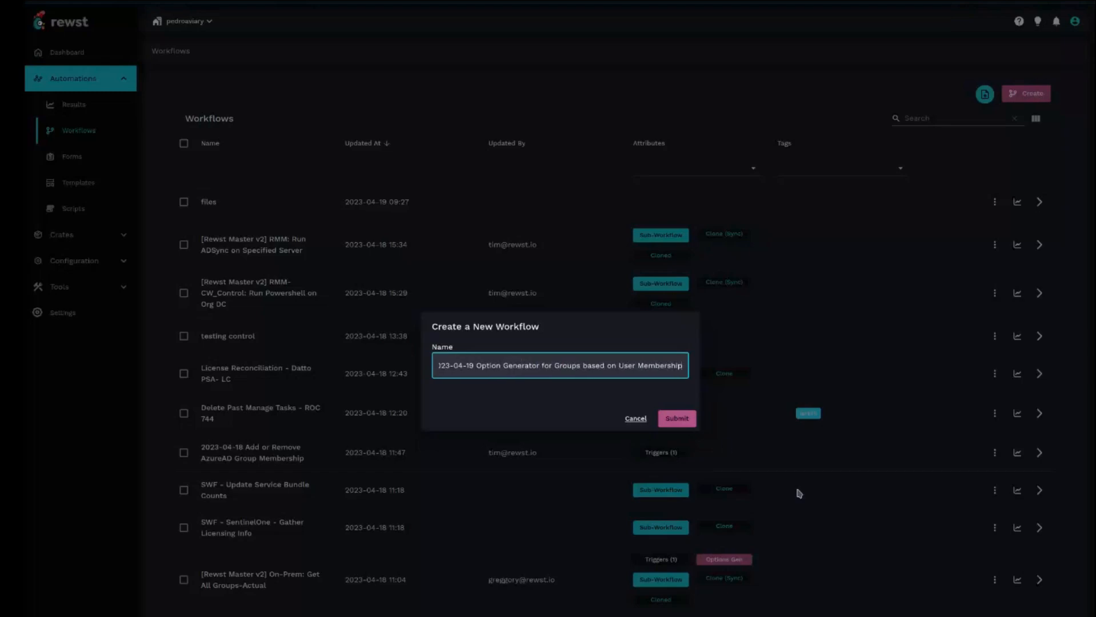
pyautogui.click(677, 418)
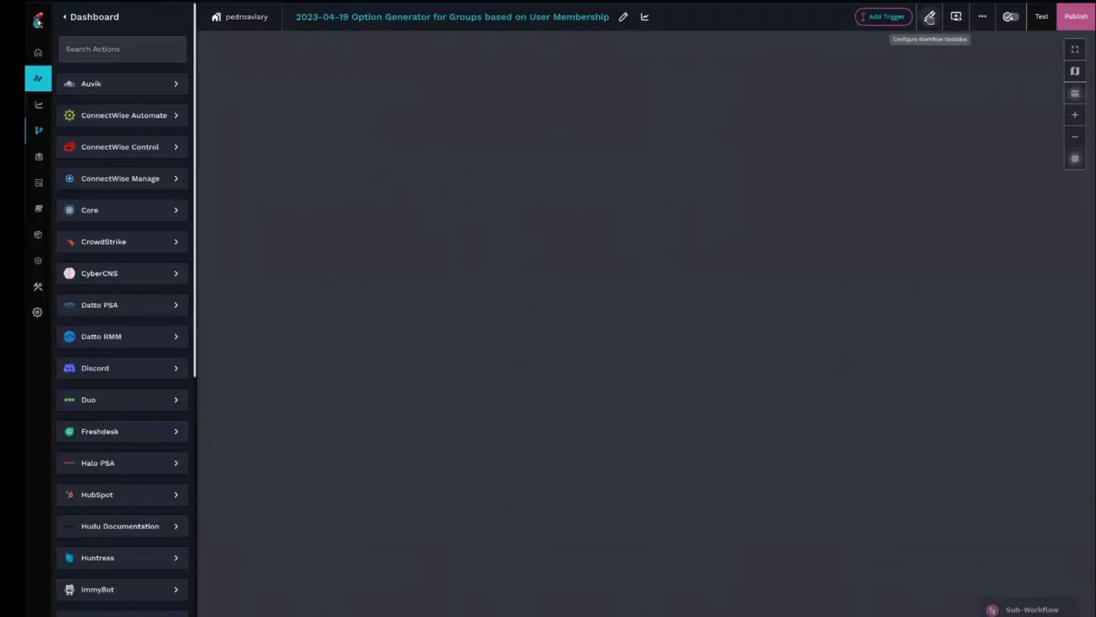
# - Set the workflow type to Option Generator in the workflow configuration
pyautogui.click(929, 17)
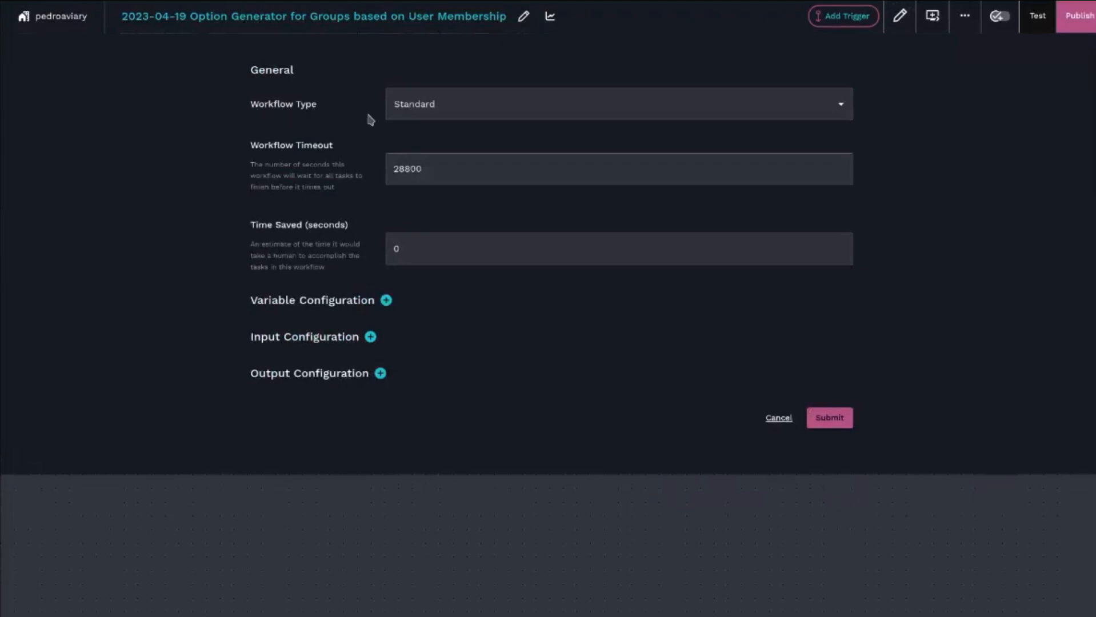
pyautogui.click(505, 107)
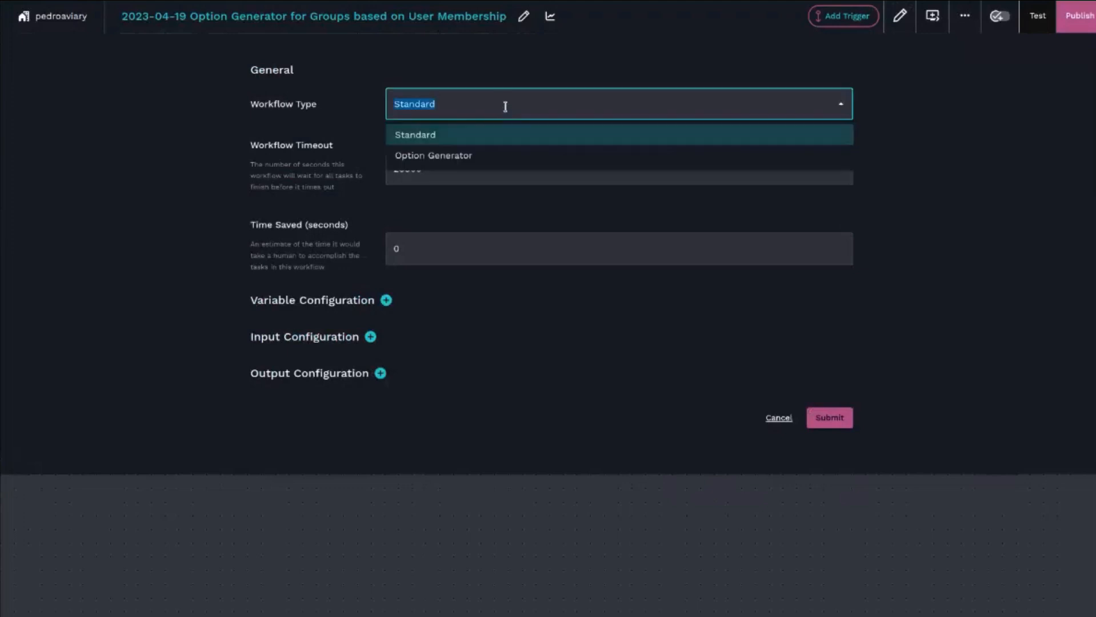
pyautogui.click(449, 158)
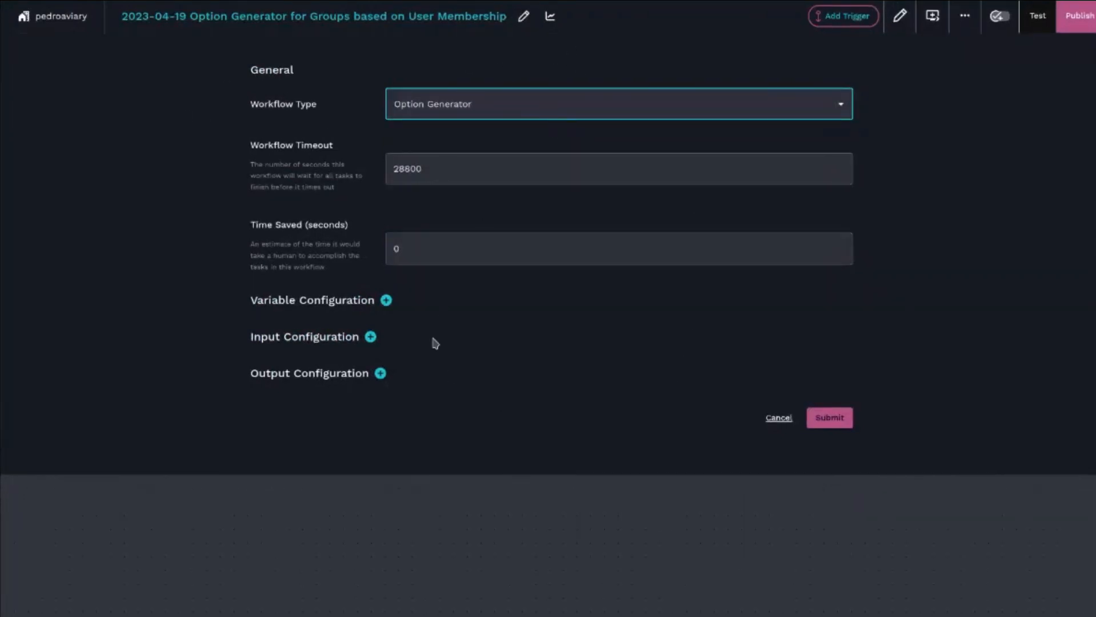
# - Add an output named options with value {{ CTX.something }} and submit the configuration
pyautogui.click(381, 373)
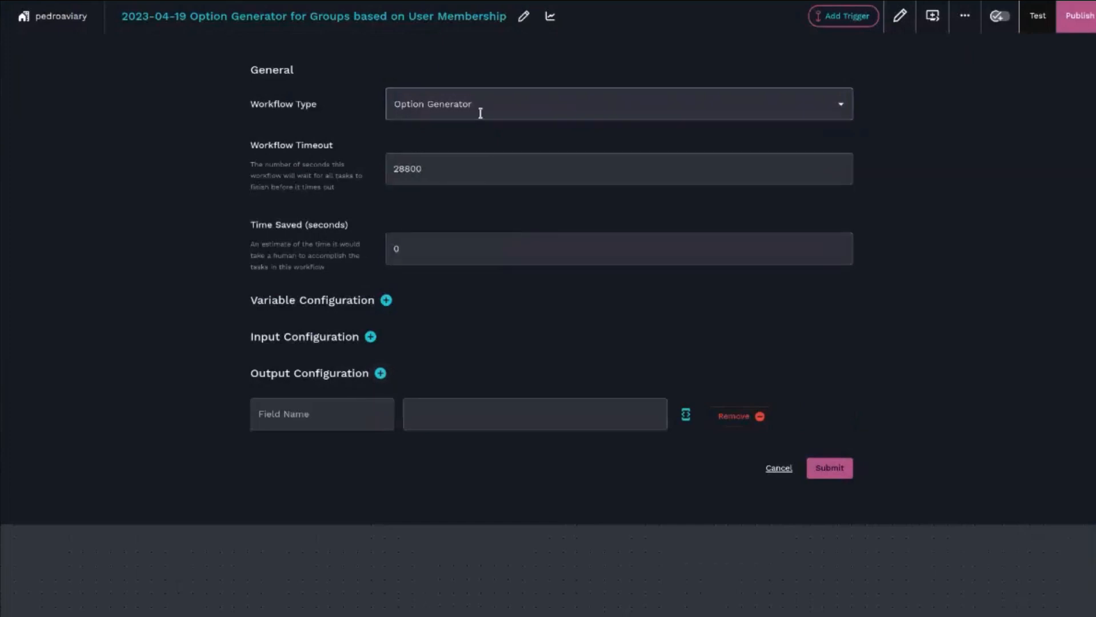
pyautogui.click(327, 413)
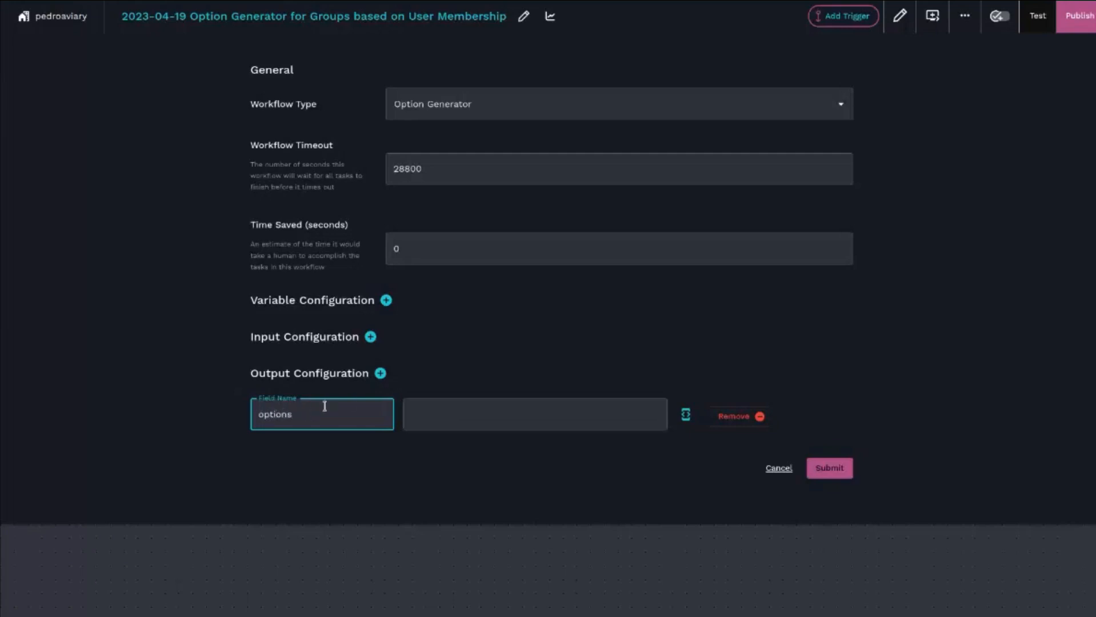
pyautogui.click(484, 409)
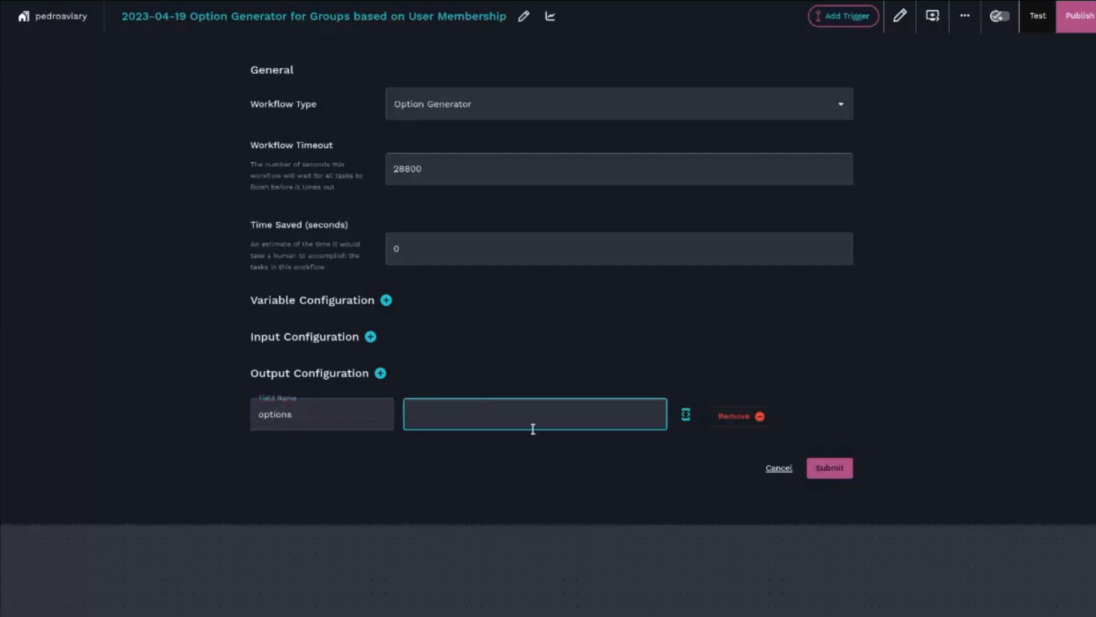
pyautogui.write('{{ CTX.something')
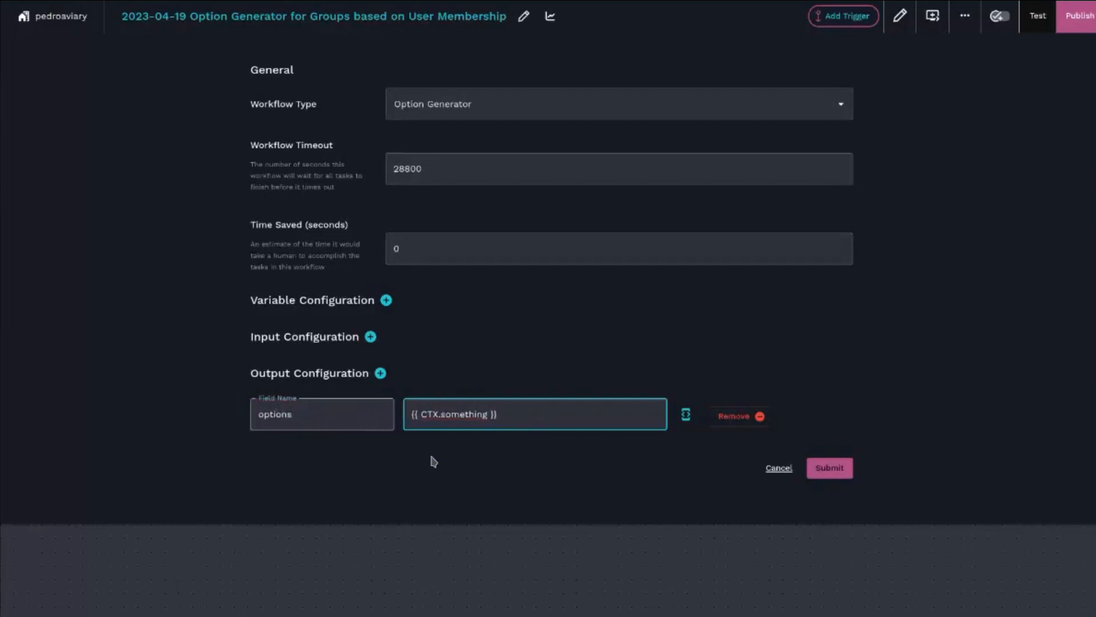
pyautogui.click(840, 476)
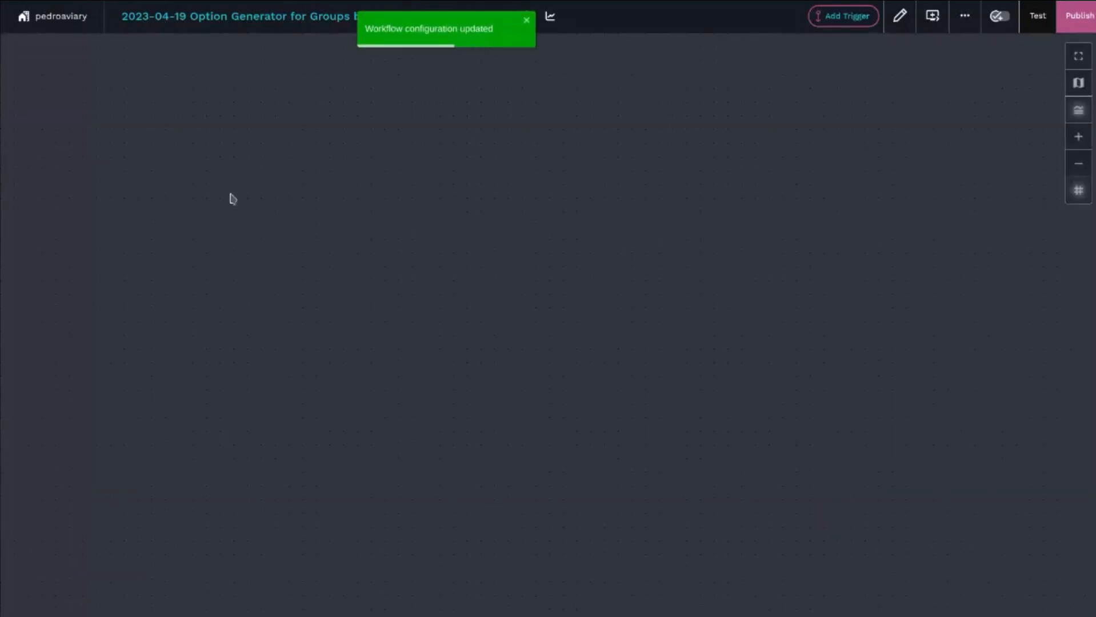
# - Reopen the workflow configuration and add a required text input named action
pyautogui.click(899, 26)
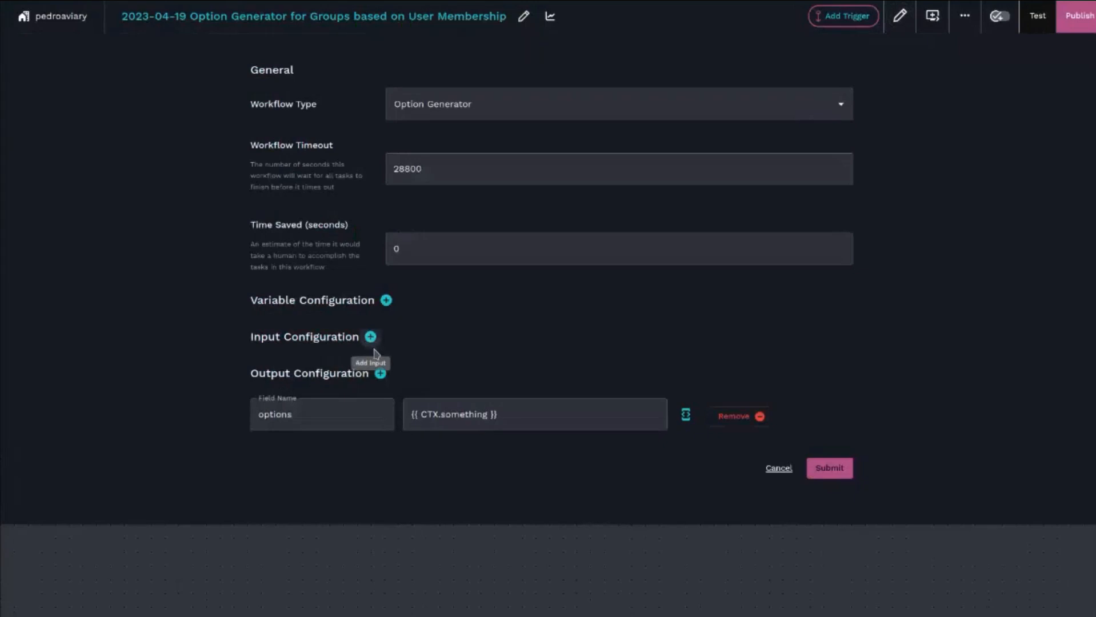
pyautogui.click(370, 338)
pyautogui.click(272, 381)
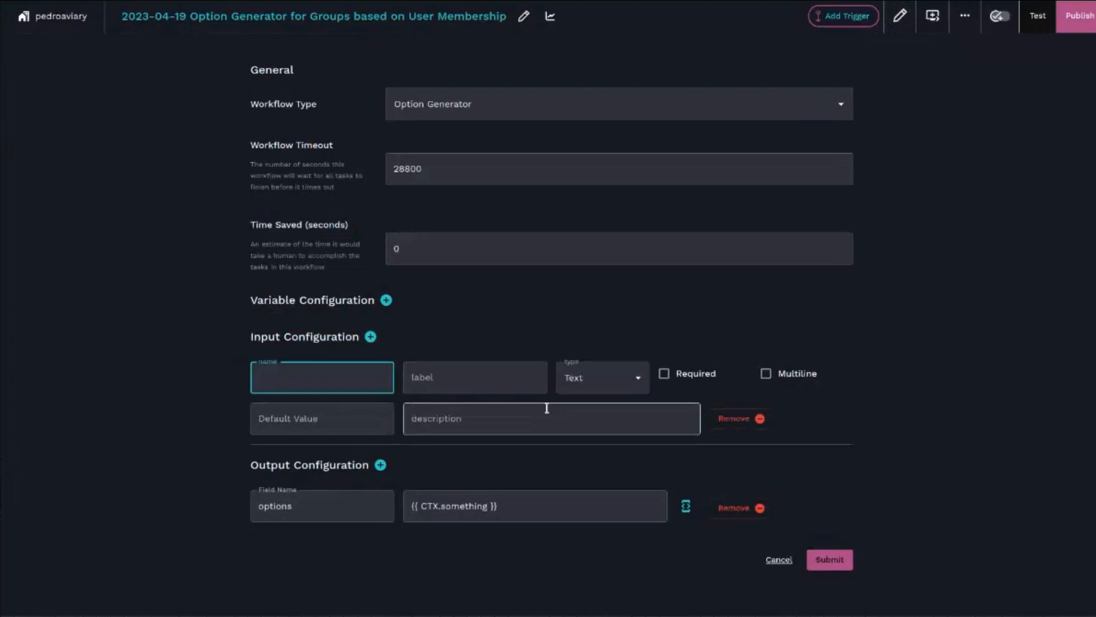
pyautogui.write('action')
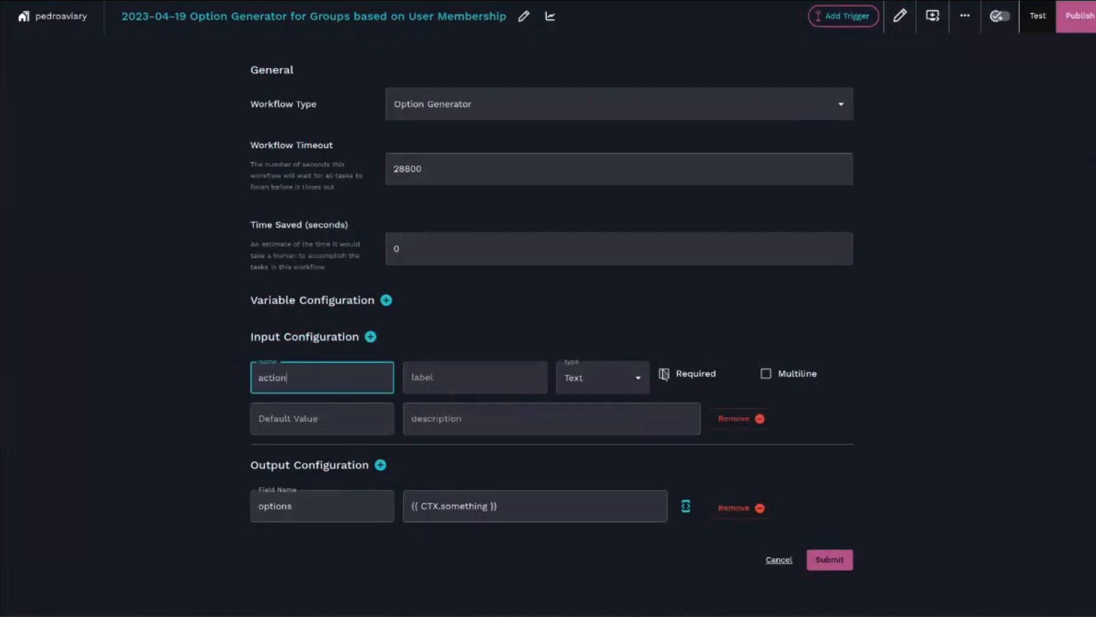
pyautogui.click(663, 374)
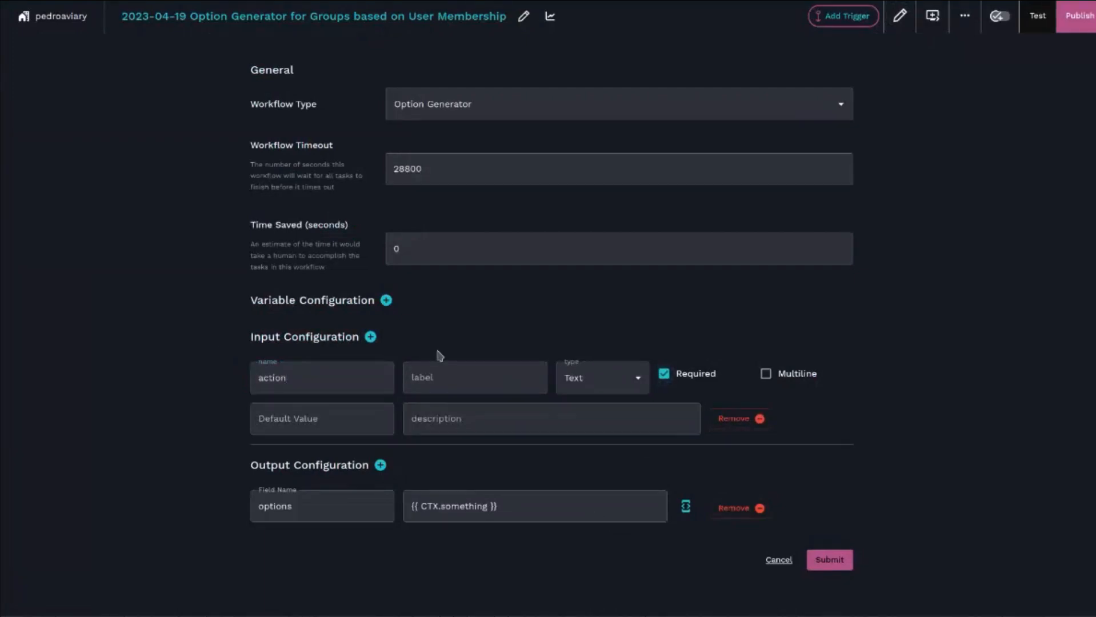
# - Add a second required input named user_id and submit the configuration
pyautogui.click(371, 339)
pyautogui.scroll(-3, 237, 371)
pyautogui.click(386, 387)
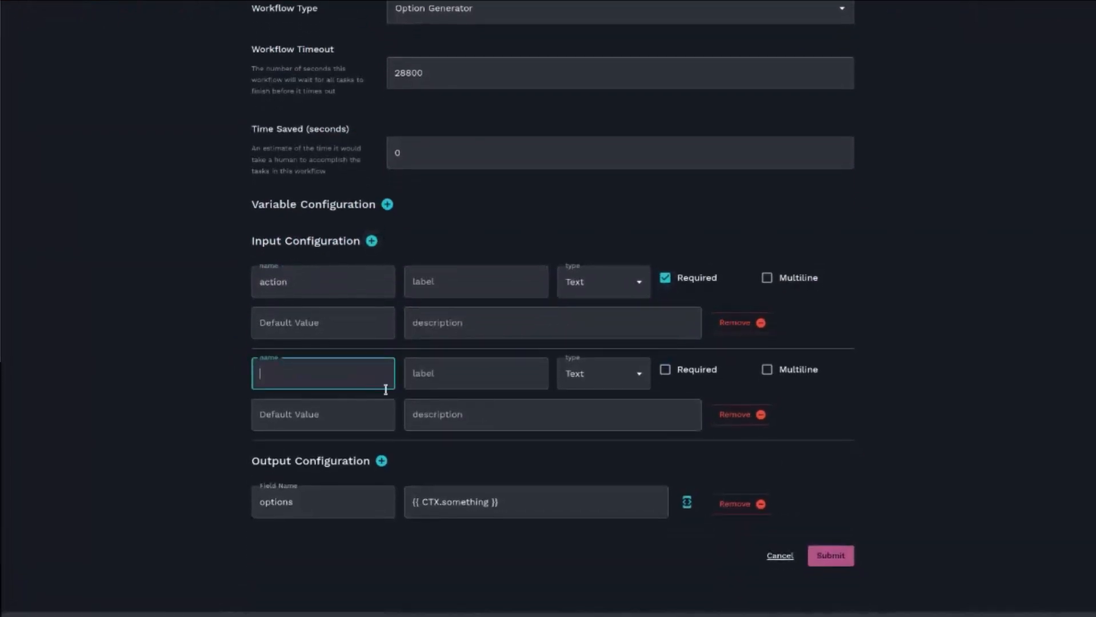
pyautogui.press('Tab')
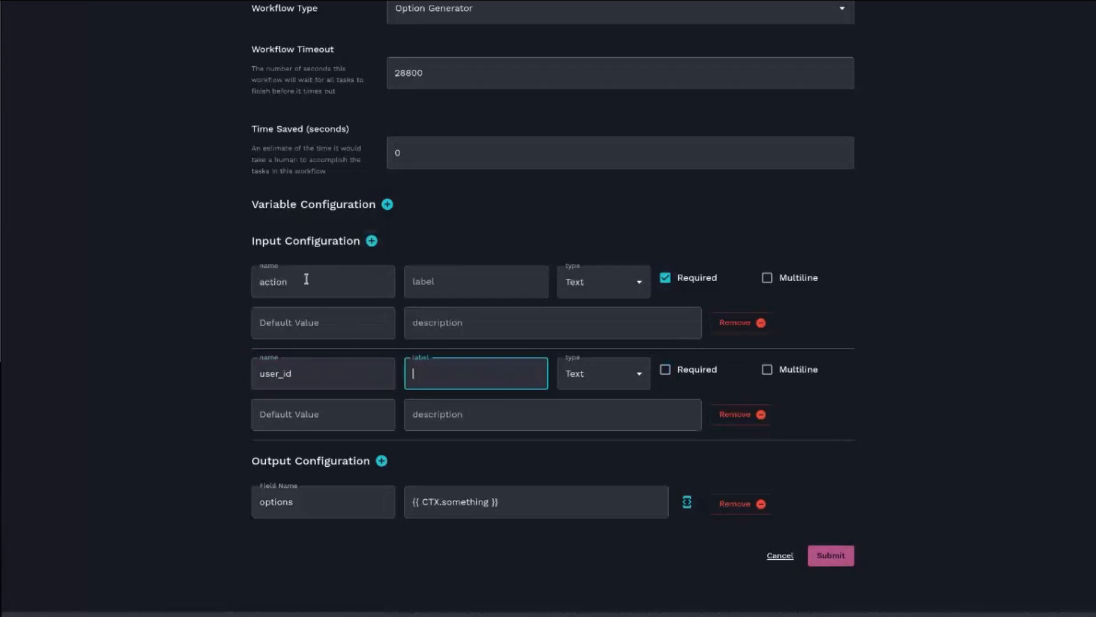
pyautogui.click(664, 370)
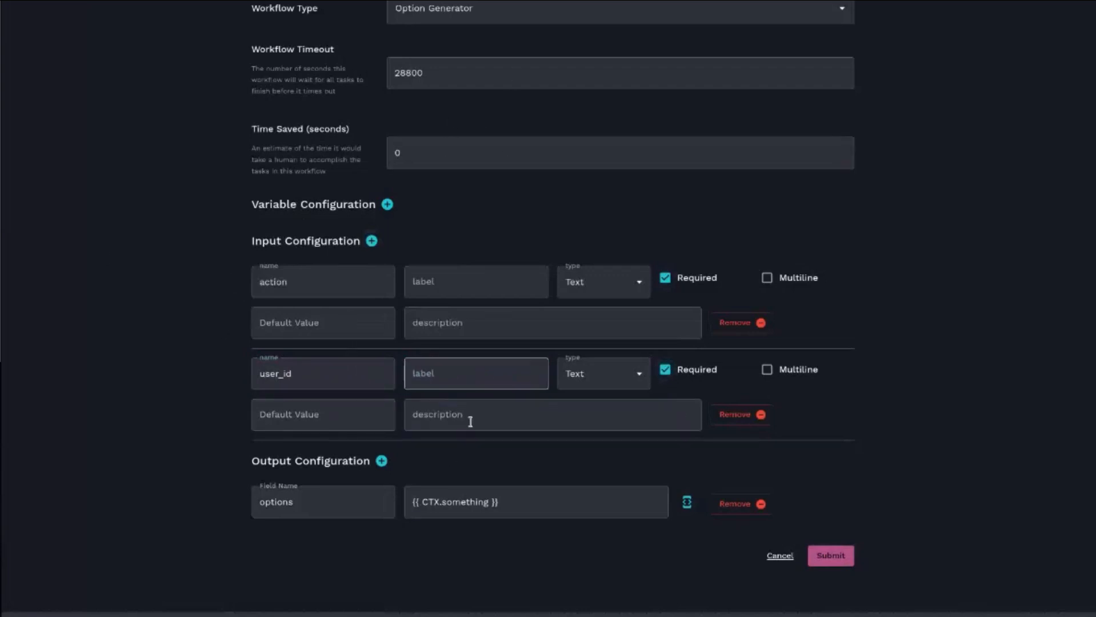
pyautogui.click(826, 557)
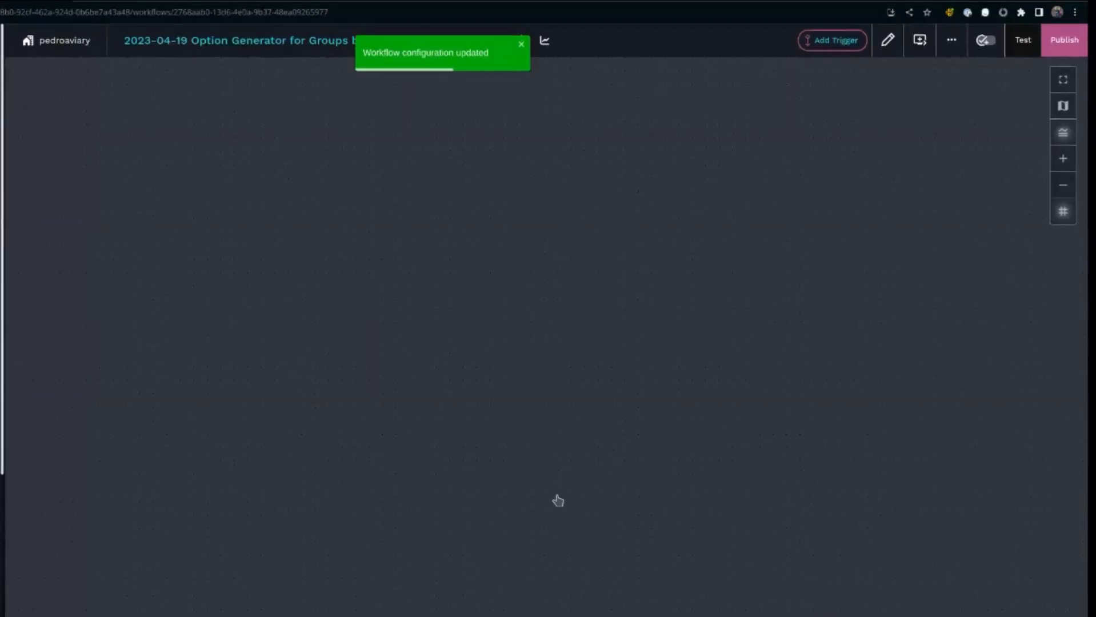
# - Add a noop task to the workflow canvas and reposition it
pyautogui.rightClick(256, 228)
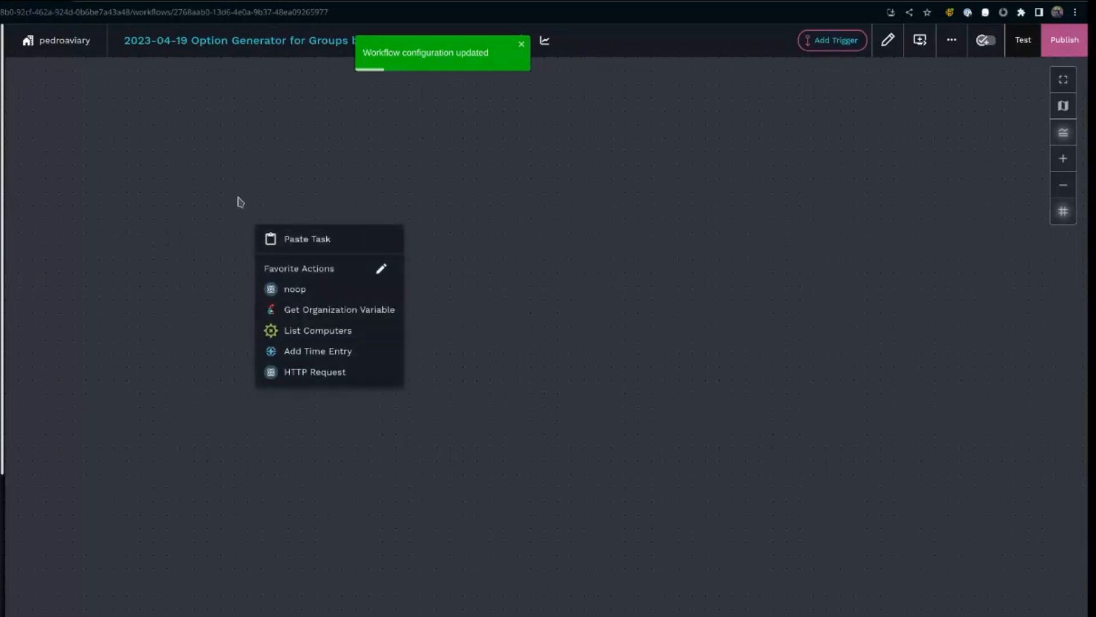
pyautogui.click(274, 289)
pyautogui.click(338, 247)
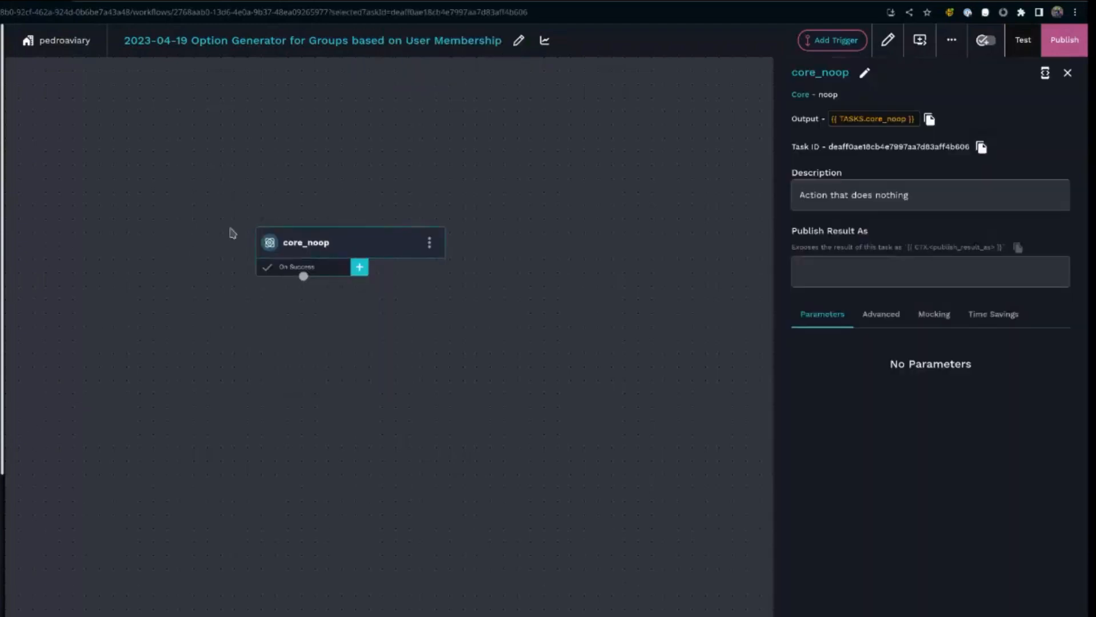
pyautogui.moveTo(281, 264)
pyautogui.mouseDown()
pyautogui.moveTo(244, 282)
pyautogui.moveTo(276, 274)
pyautogui.mouseUp()
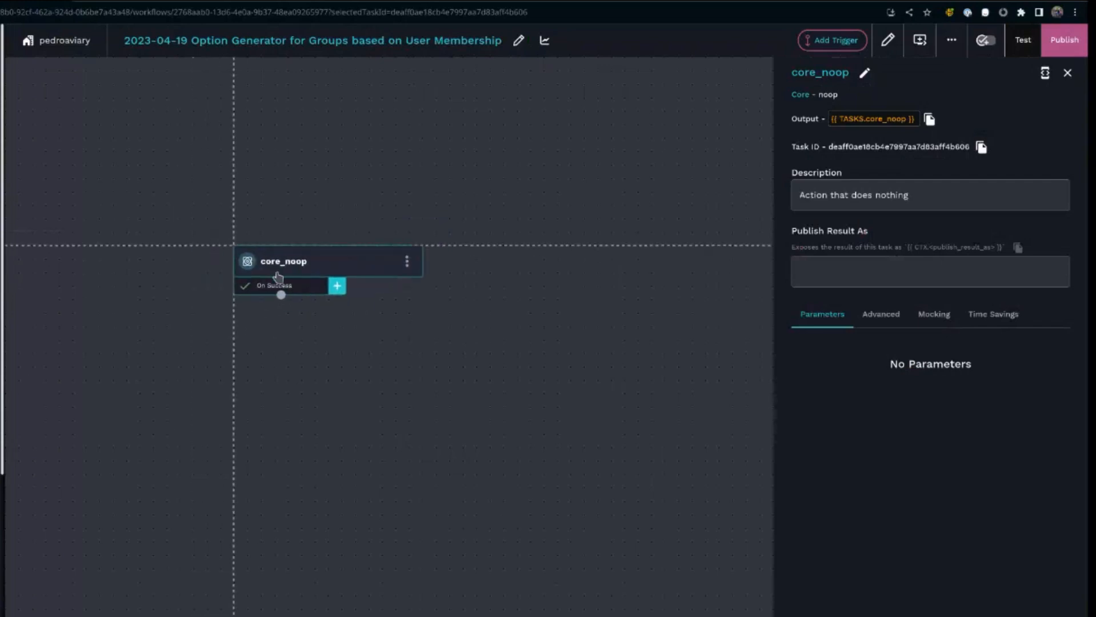
# - Rename the noop task to add_or_remove
pyautogui.click(862, 71)
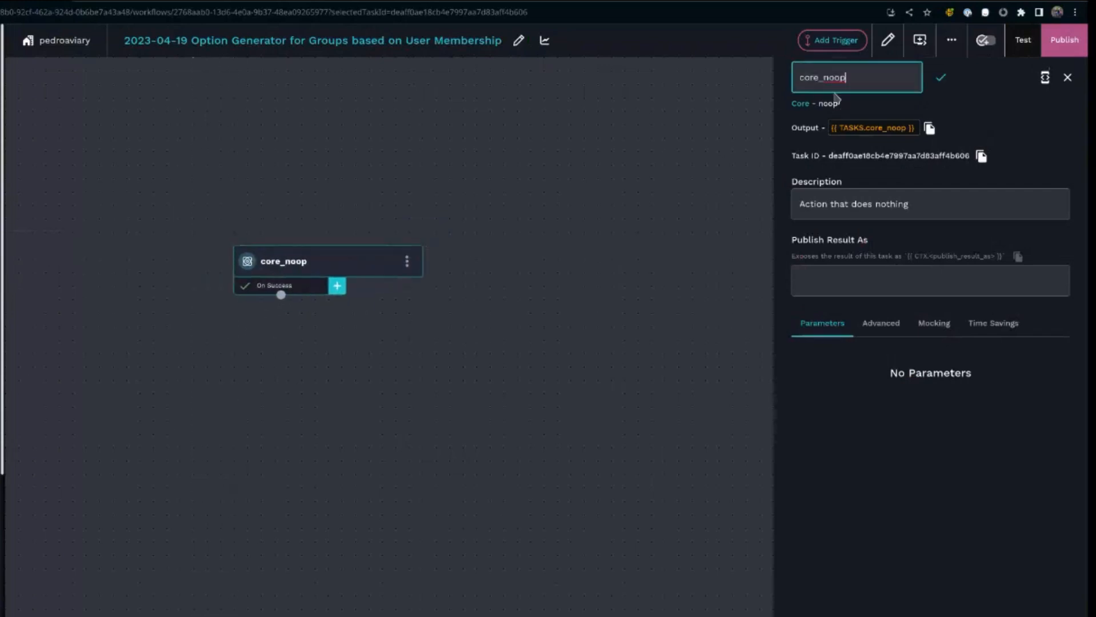
pyautogui.moveTo(851, 80); pyautogui.dragTo(797, 74)
pyautogui.write('add_or_')
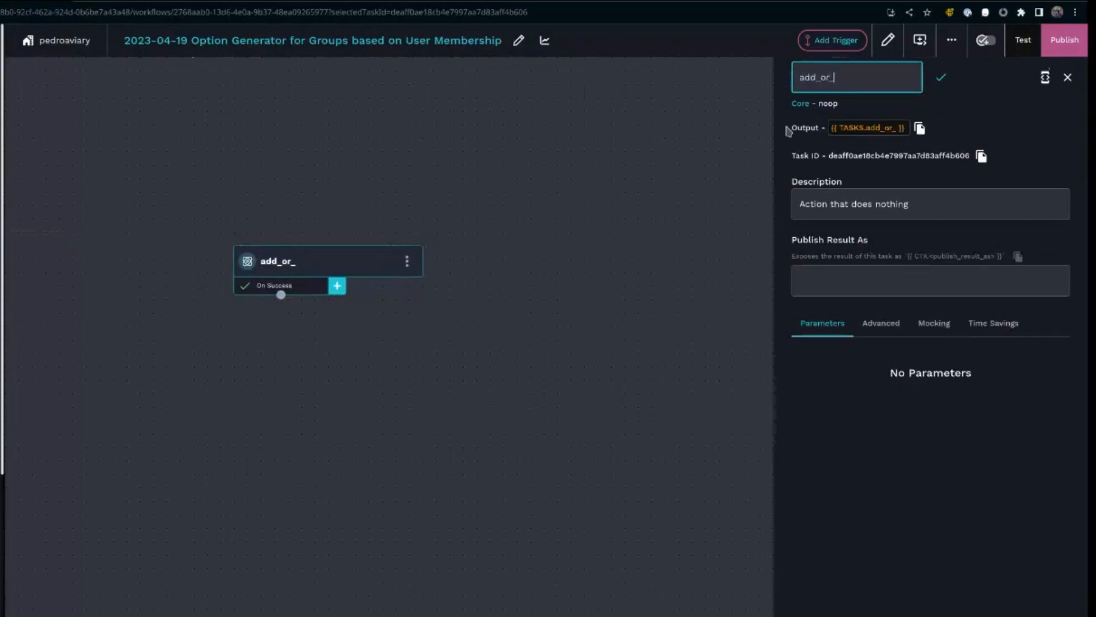
pyautogui.write('remove')
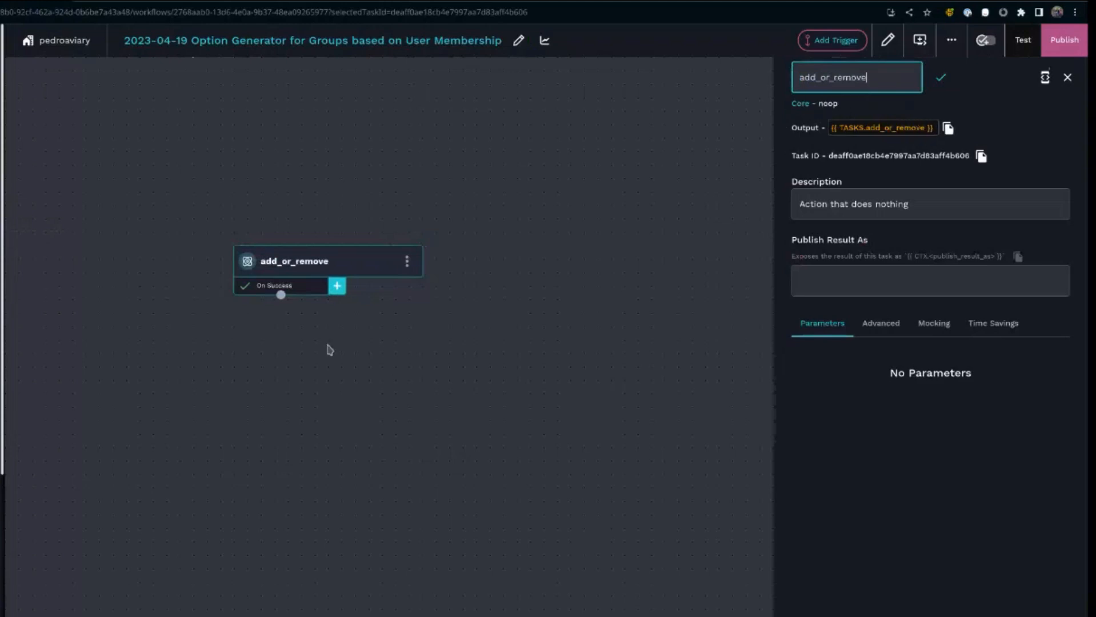
# - Label the task's first transition Add and give it the custom condition {{ CTX.action == "add" }}
pyautogui.click(313, 289)
pyautogui.click(834, 138)
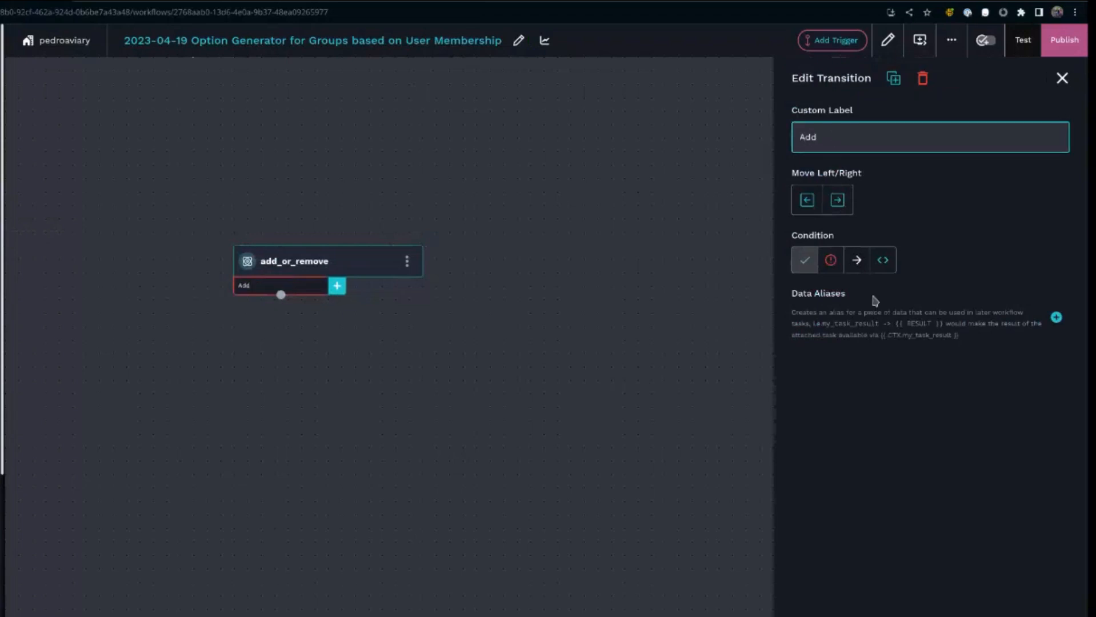
pyautogui.click(883, 261)
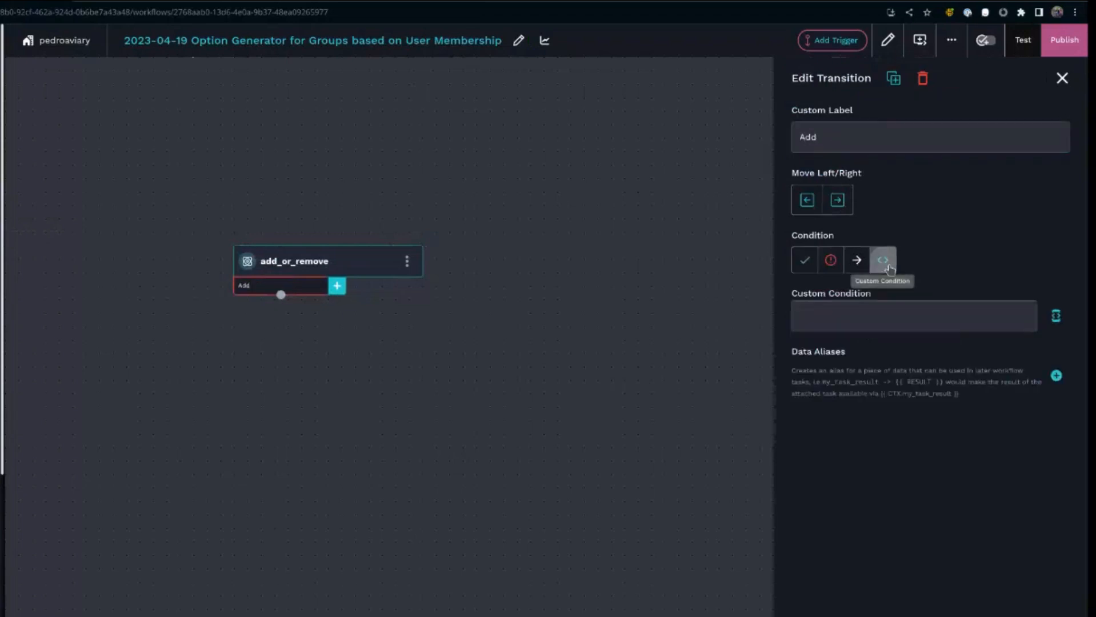
pyautogui.click(1056, 317)
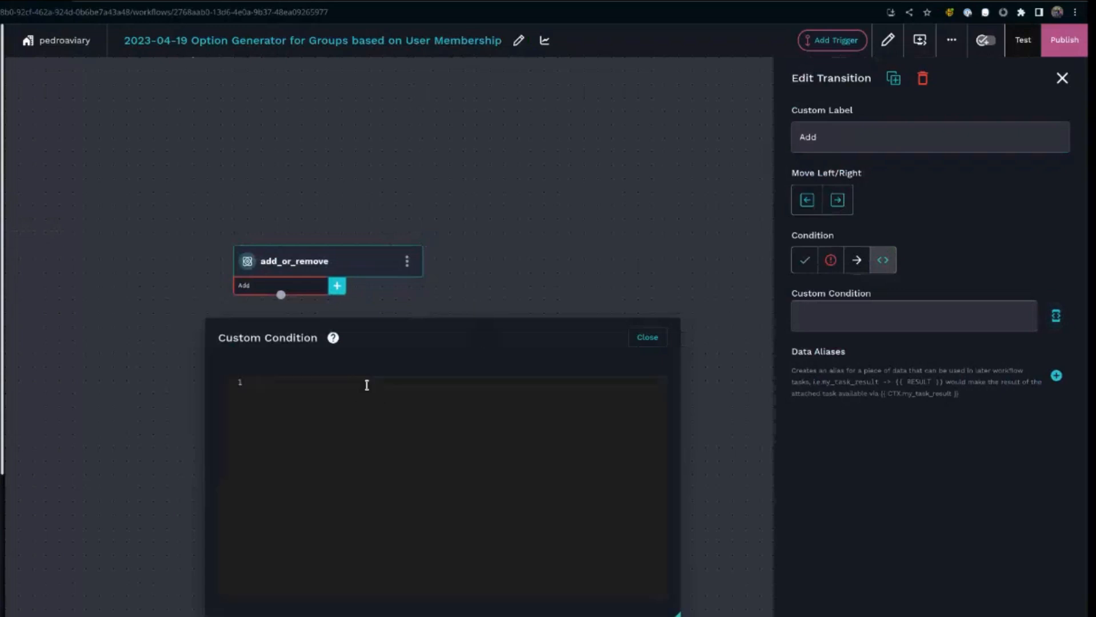
pyautogui.write('{{ CTX.a')
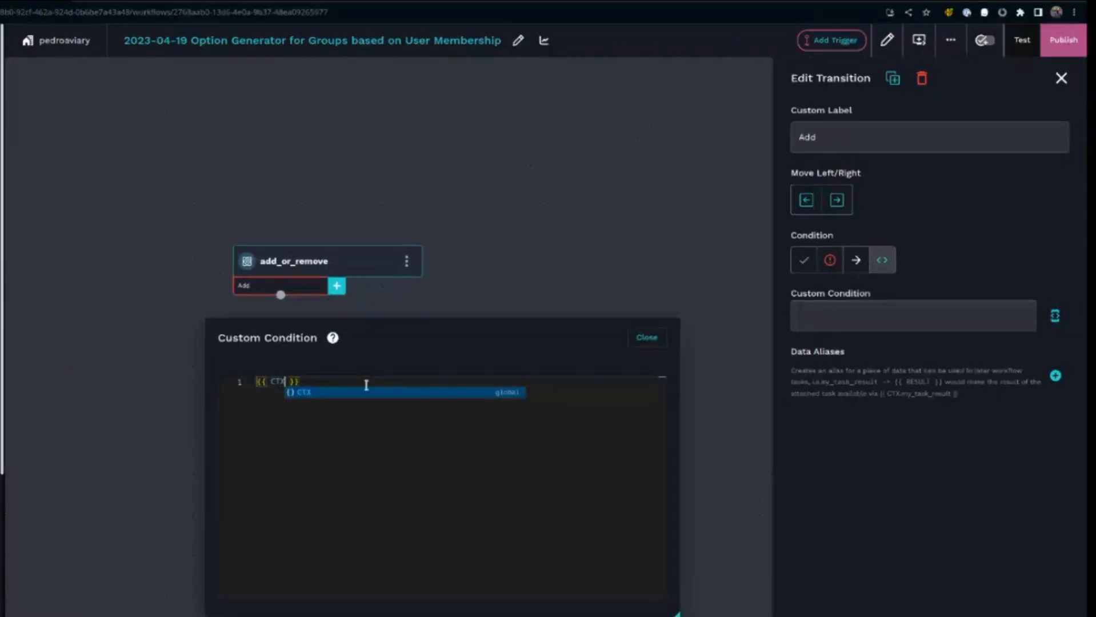
pyautogui.write('ction =')
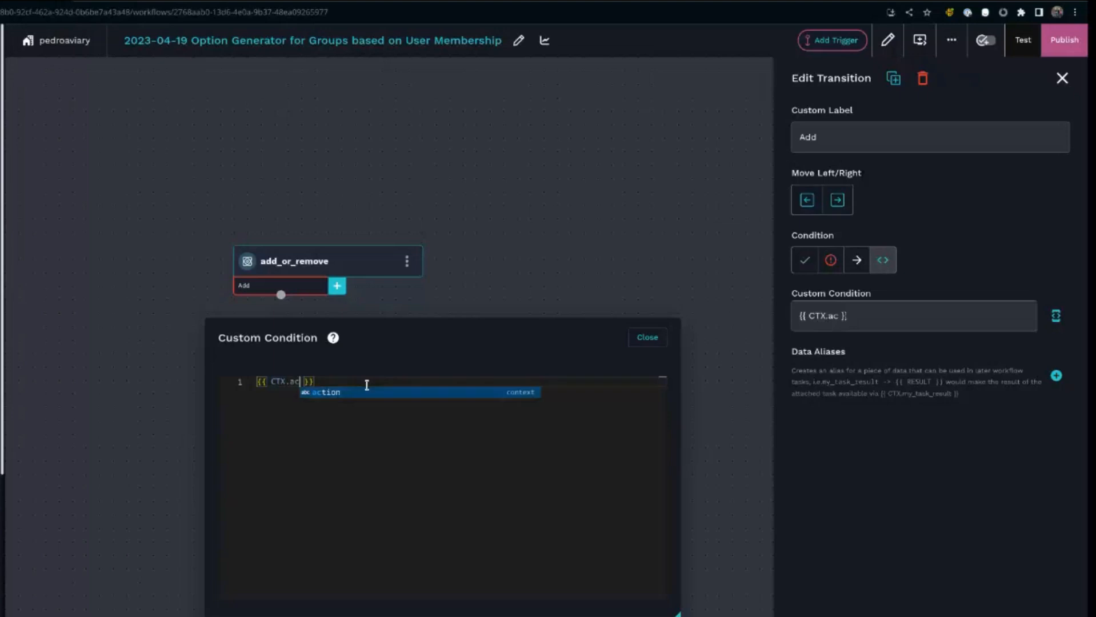
pyautogui.write('= "add')
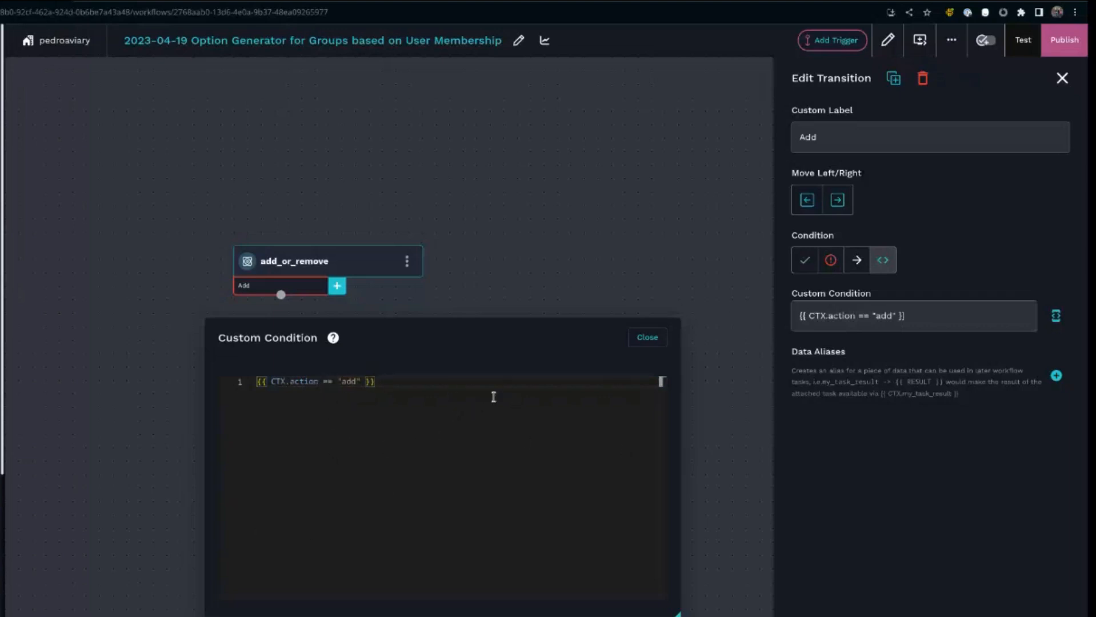
pyautogui.click(648, 338)
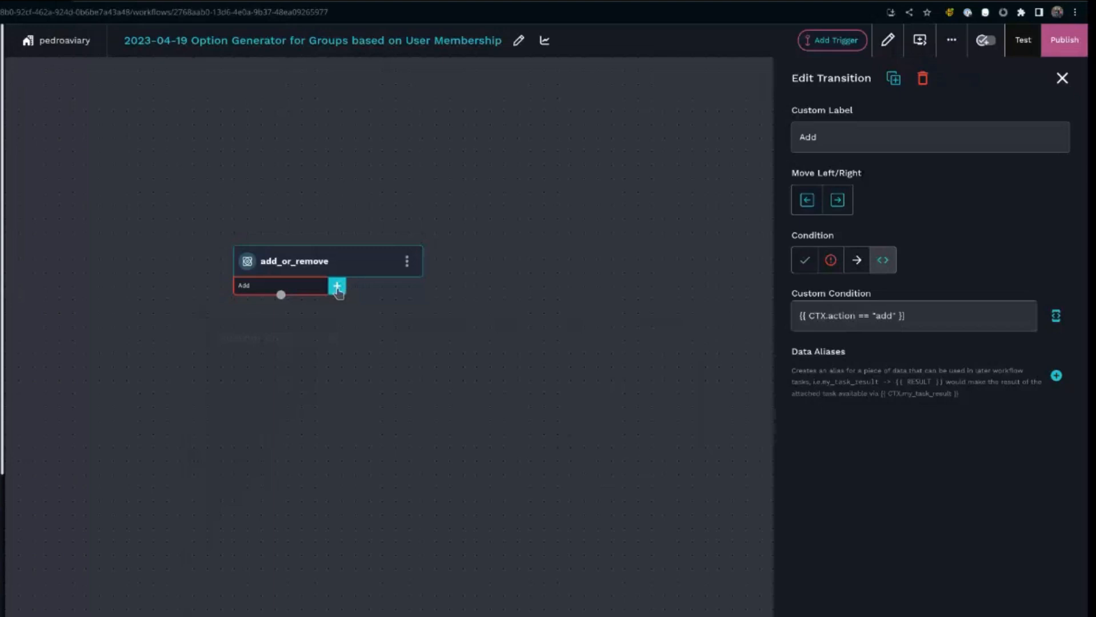
# - Add a second transition labelled Remove with the custom condition {{ CTX.action == "remove" }}
pyautogui.click(337, 288)
pyautogui.click(360, 288)
pyautogui.click(836, 139)
pyautogui.write('Remove')
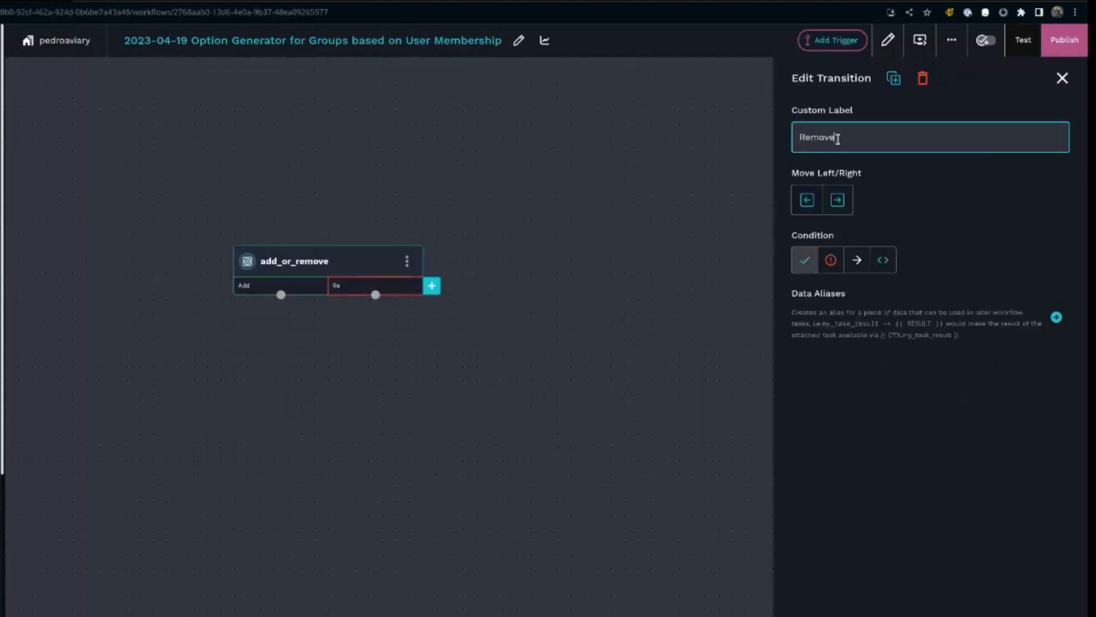
pyautogui.click(883, 260)
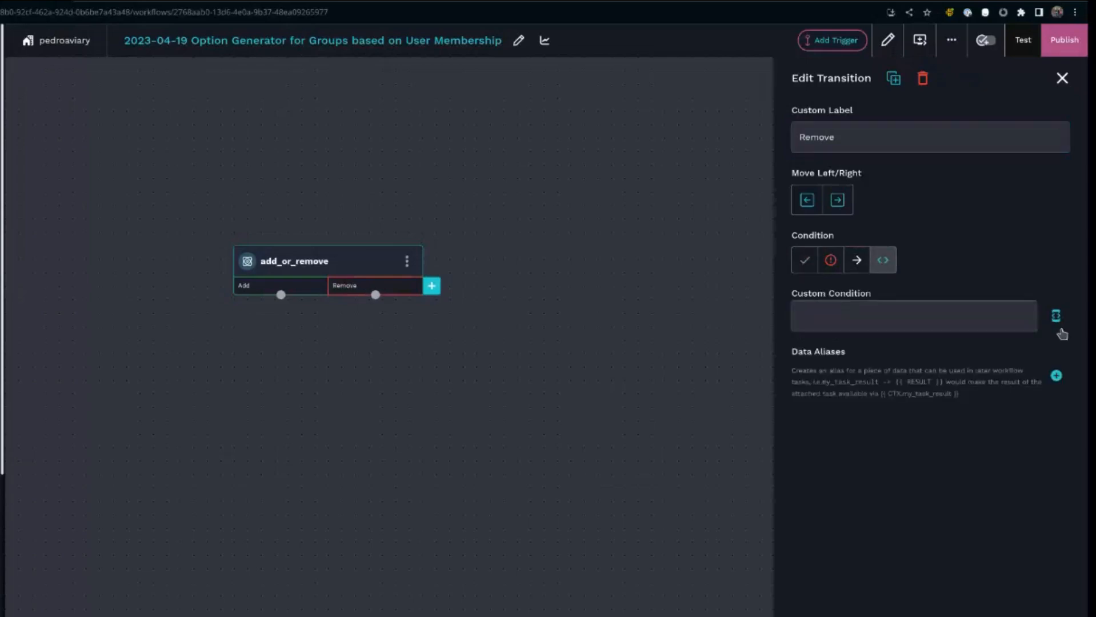
pyautogui.click(1031, 323)
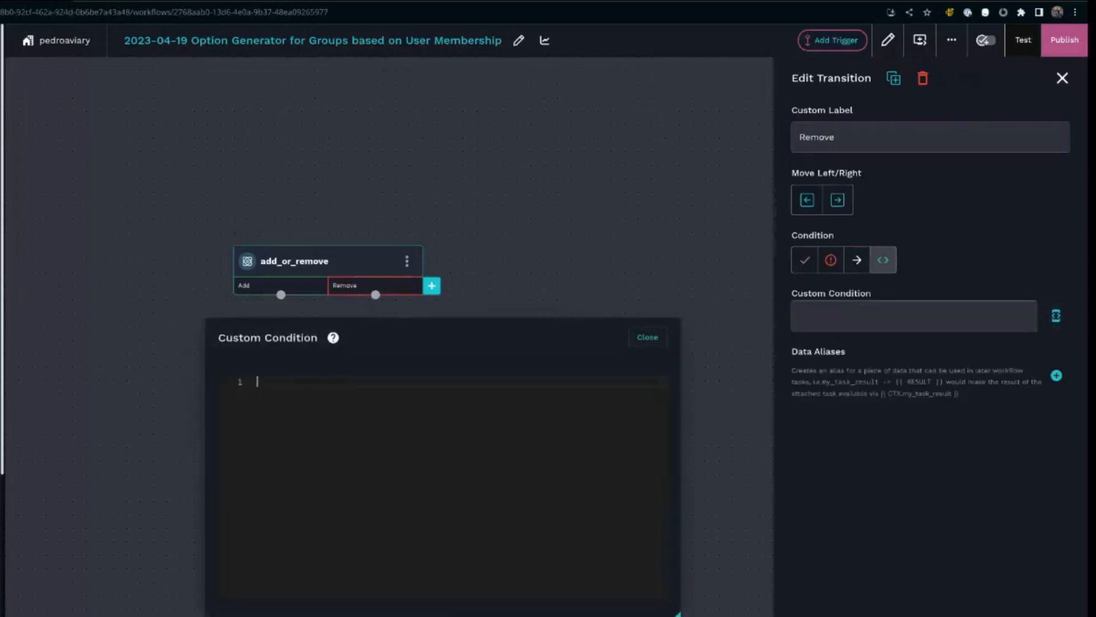
pyautogui.write('{{ CTX.action == ')
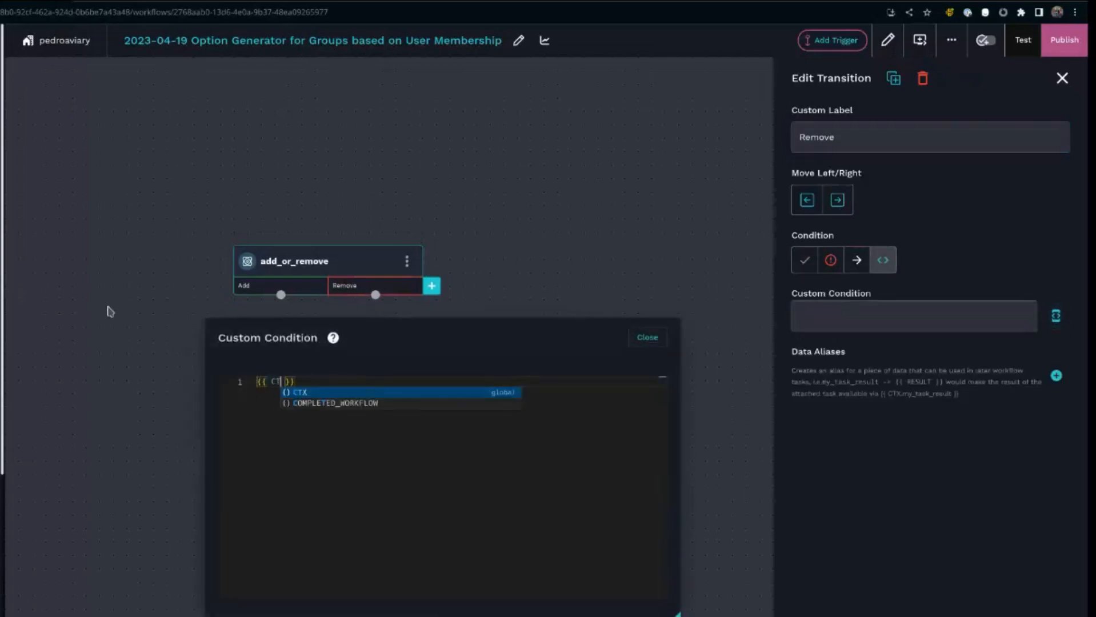
pyautogui.write('"remove')
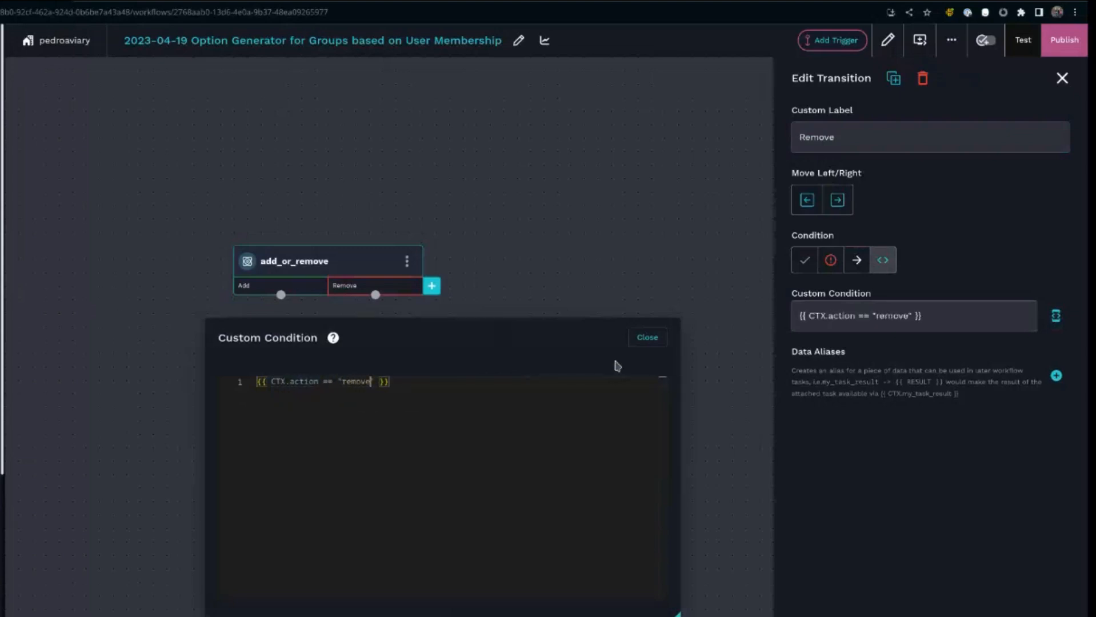
pyautogui.click(647, 338)
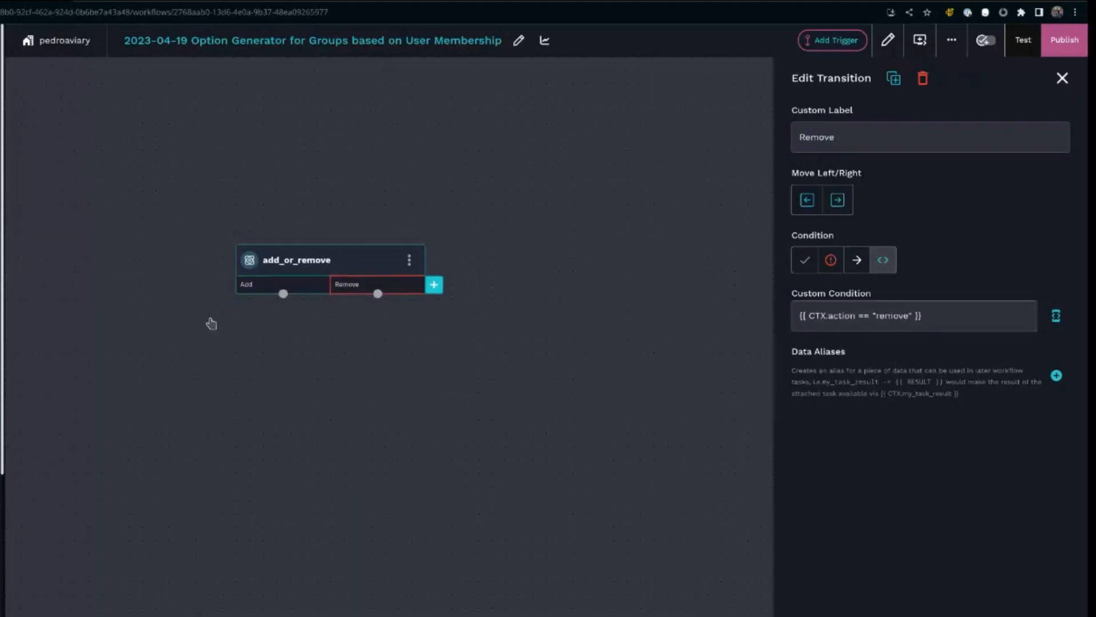
# - Inspect the Add and Remove transitions and their custom conditions
pyautogui.click(313, 291)
pyautogui.click(341, 290)
pyautogui.moveTo(415, 430); pyautogui.dragTo(357, 433)
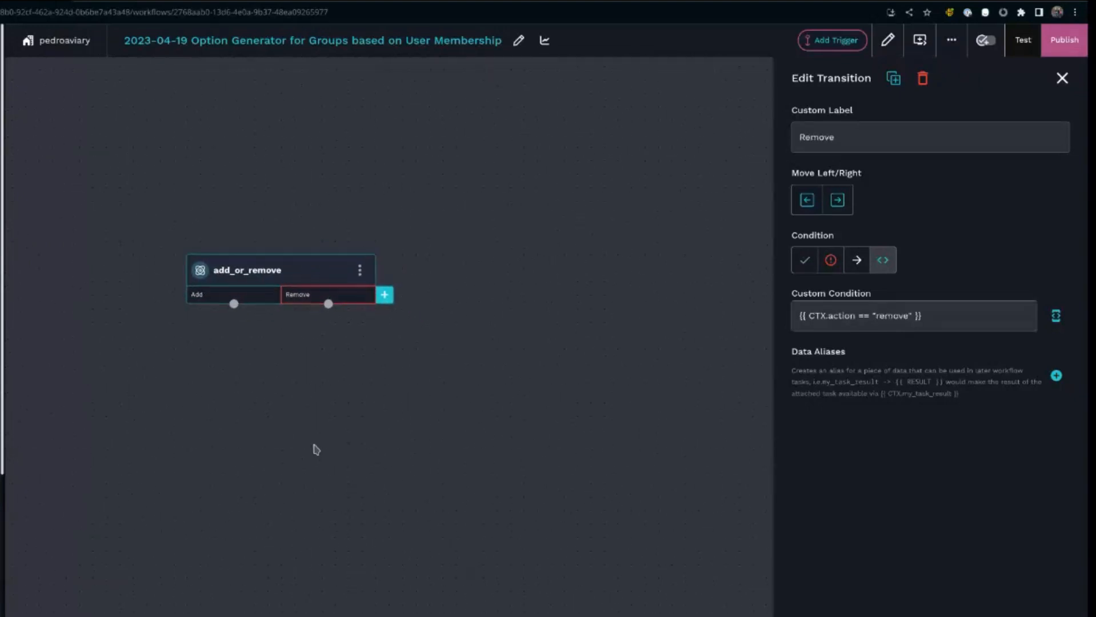
pyautogui.click(264, 296)
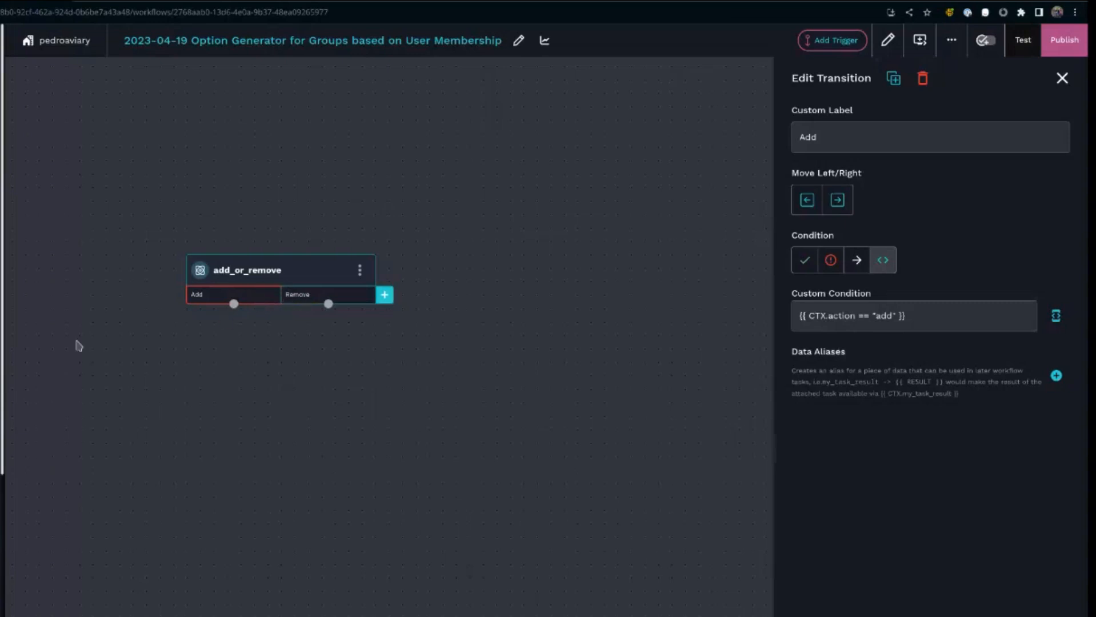
pyautogui.click(305, 297)
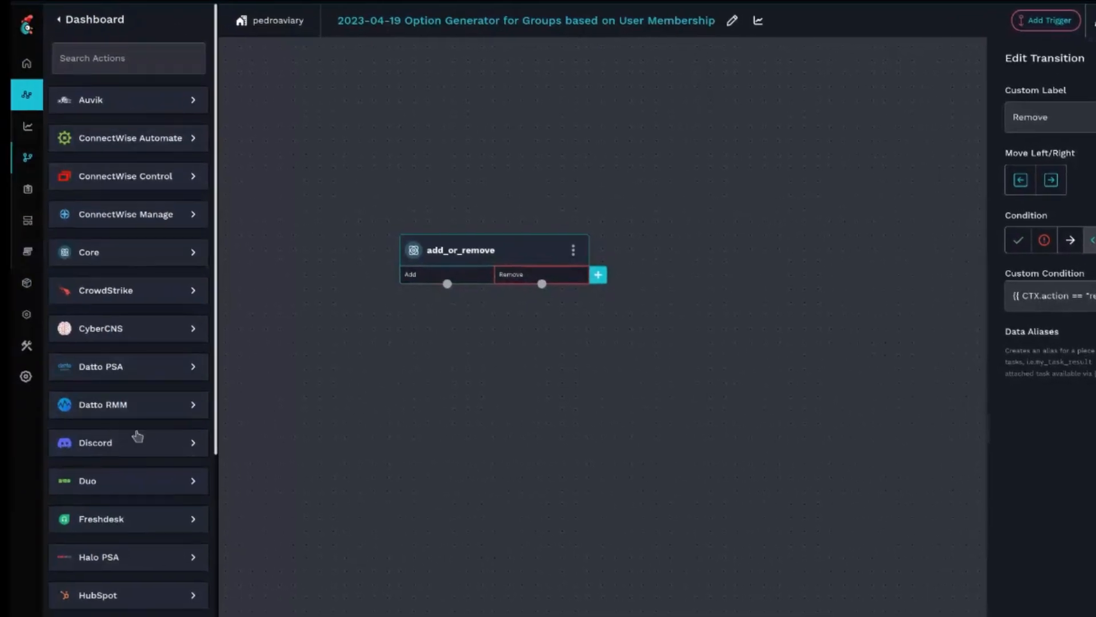
# - Search the actions for groups and add the Microsoft Graph List Groups action to the canvas
pyautogui.scroll(-7, 137, 431)
pyautogui.scroll(-6, 152, 359)
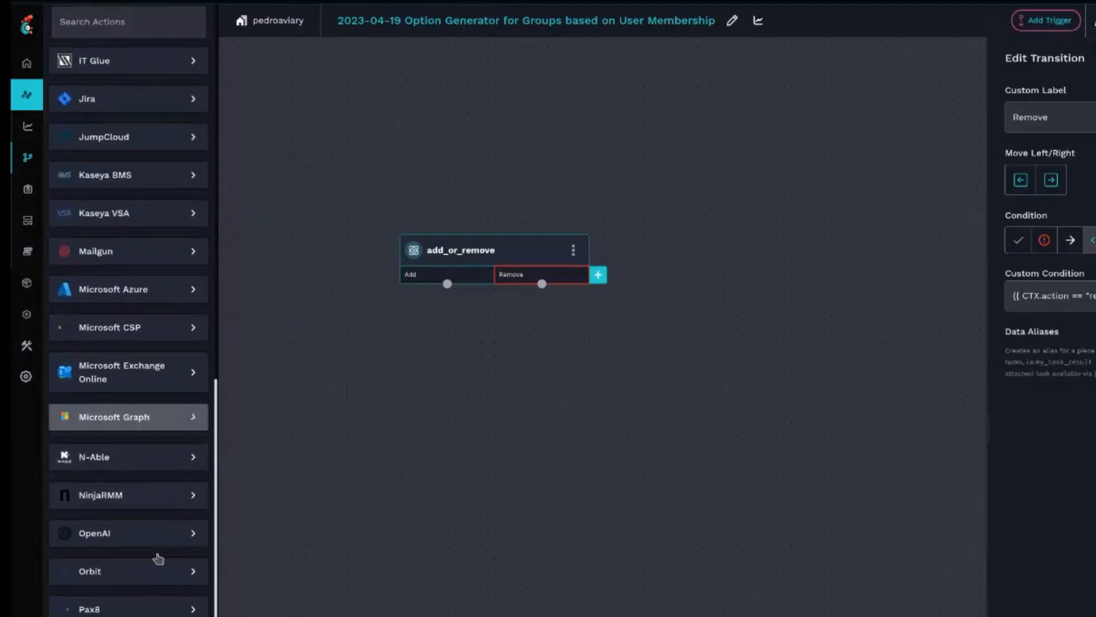
pyautogui.click(130, 419)
pyautogui.scroll(-3, 137, 514)
pyautogui.scroll(-3, 132, 502)
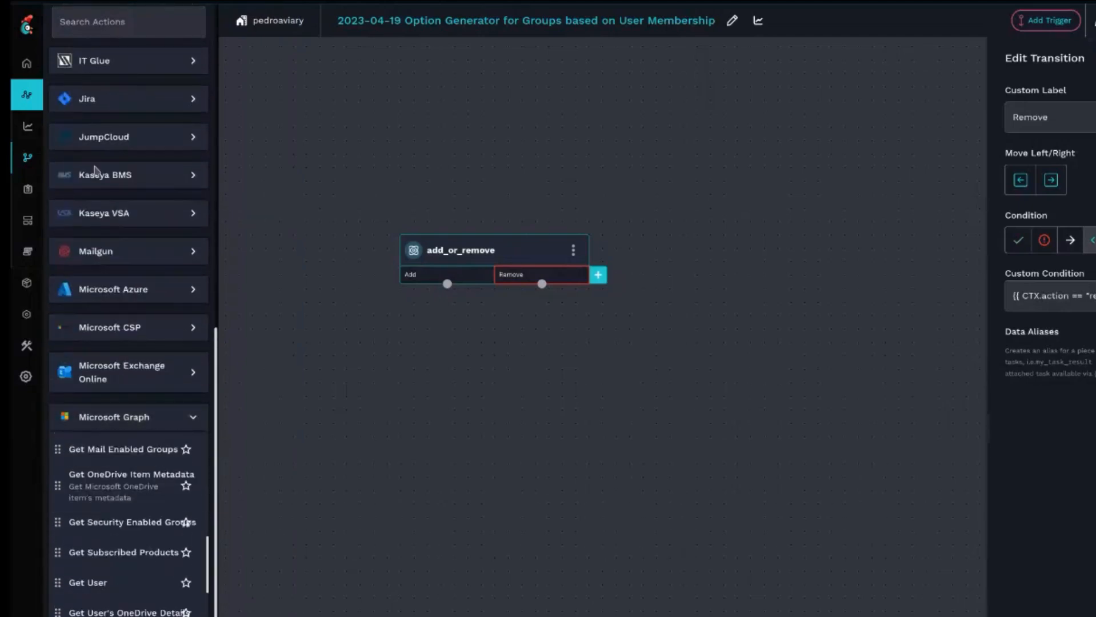
pyautogui.click(116, 35)
pyautogui.write('groups')
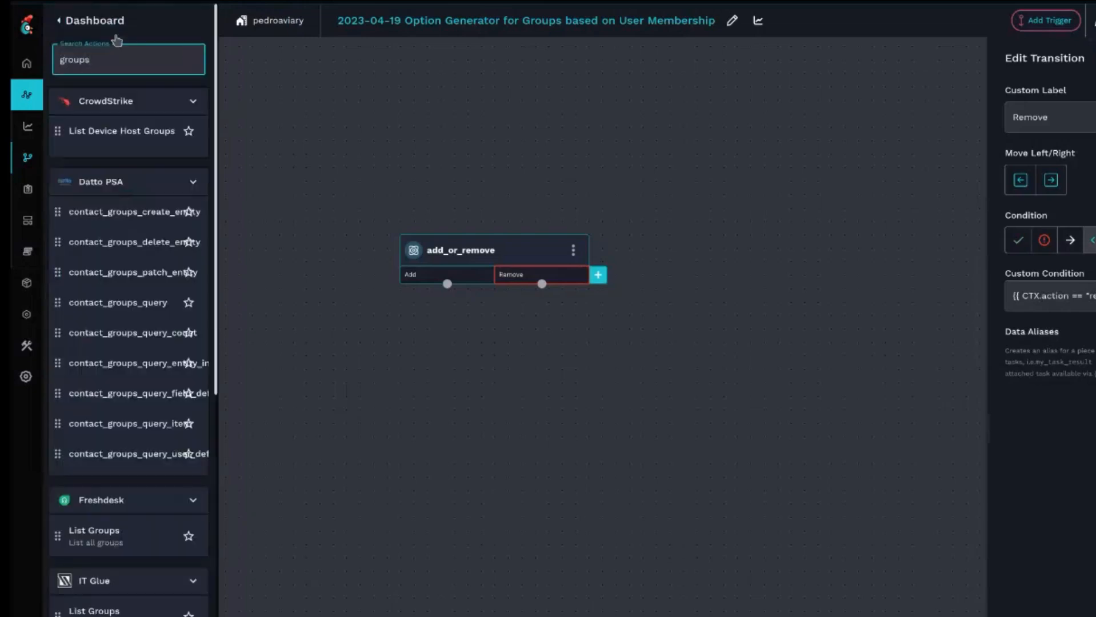
pyautogui.scroll(-2, 134, 579)
pyautogui.scroll(-6, 133, 575)
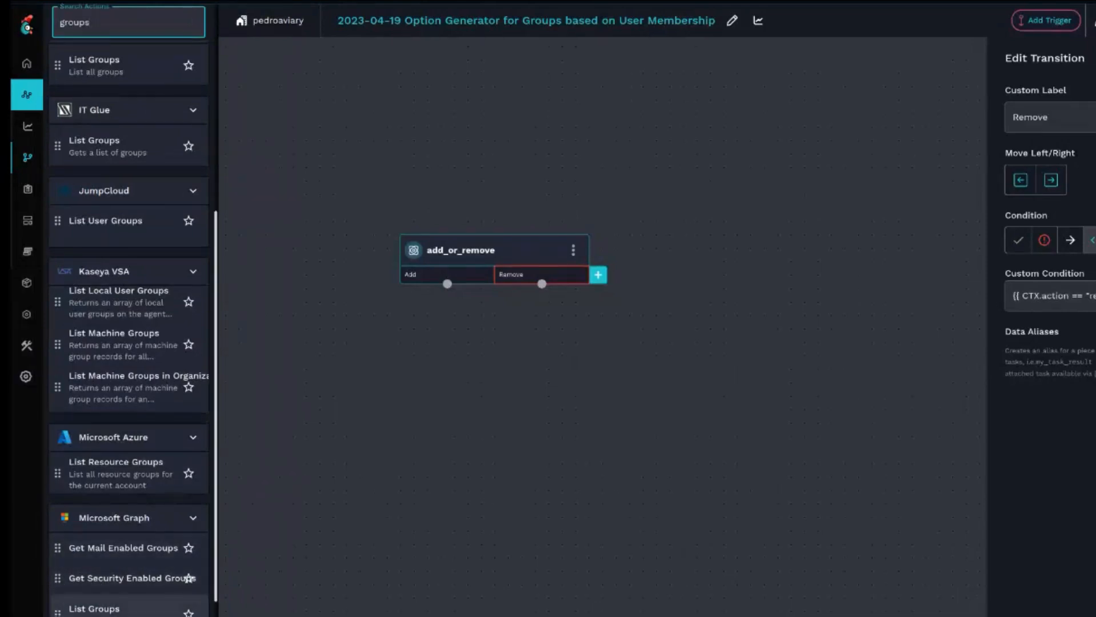
pyautogui.moveTo(94, 608); pyautogui.dragTo(416, 452)
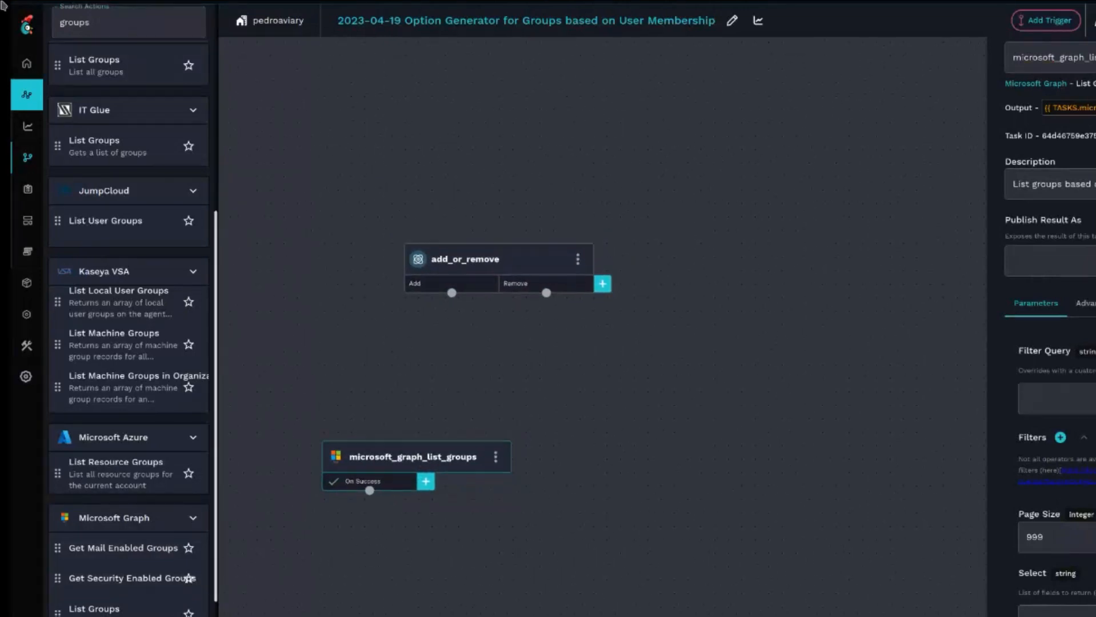
pyautogui.click(349, 221)
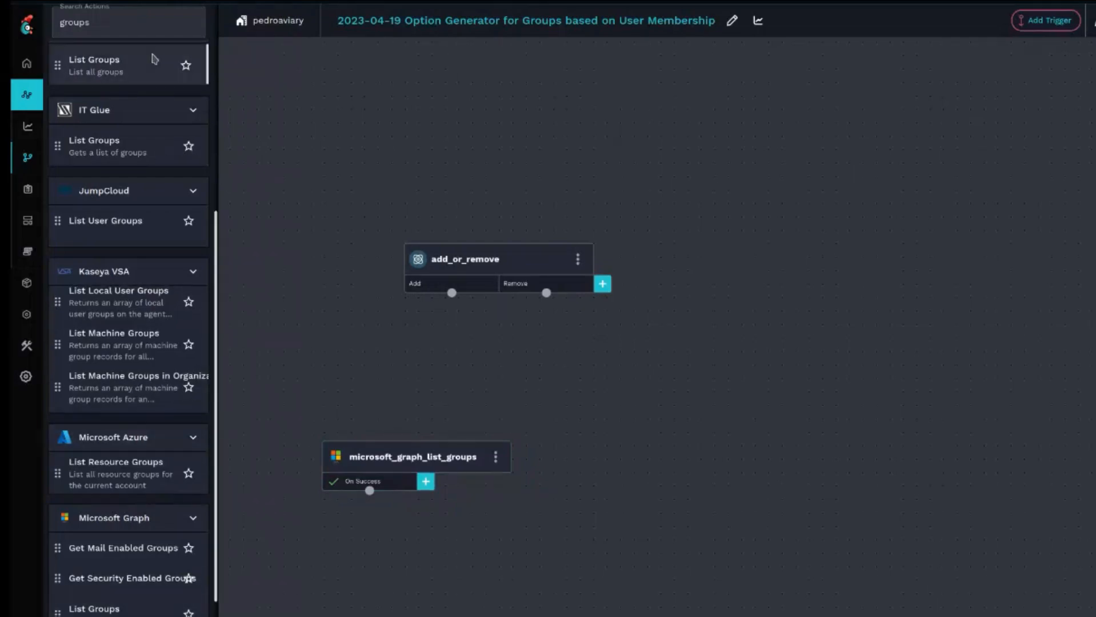
# - Search the actions for graph and add the Graph API Request action to the canvas
pyautogui.doubleClick(147, 26)
pyautogui.write('gr')
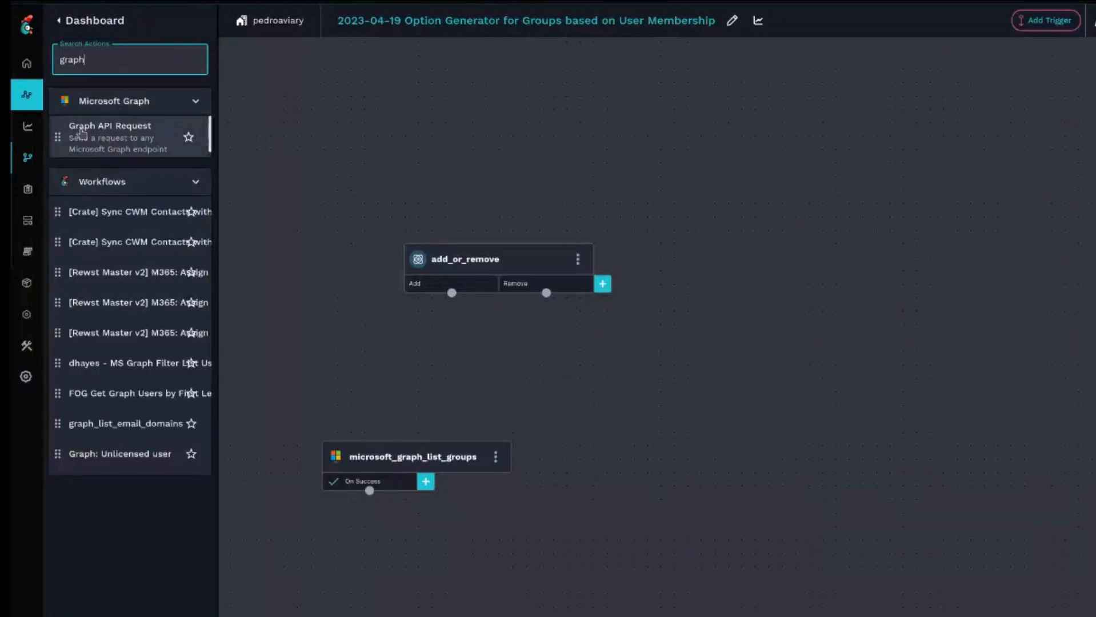
pyautogui.moveTo(86, 149); pyautogui.dragTo(634, 436)
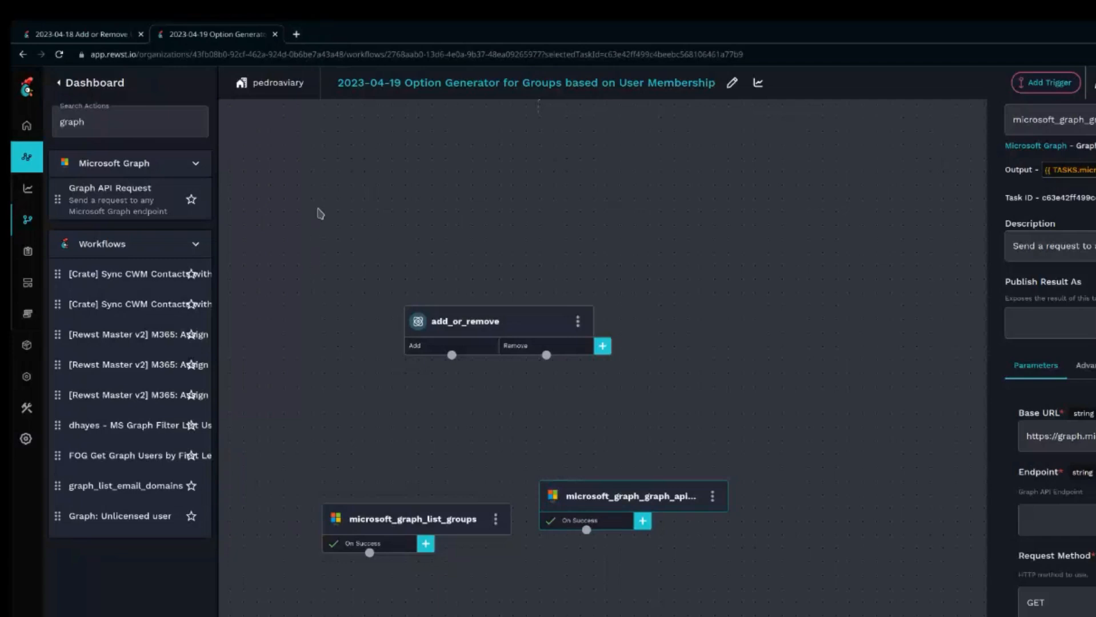
# - In a new browser tab, search Google for graph api call list groups a user is a member of
pyautogui.click(296, 35)
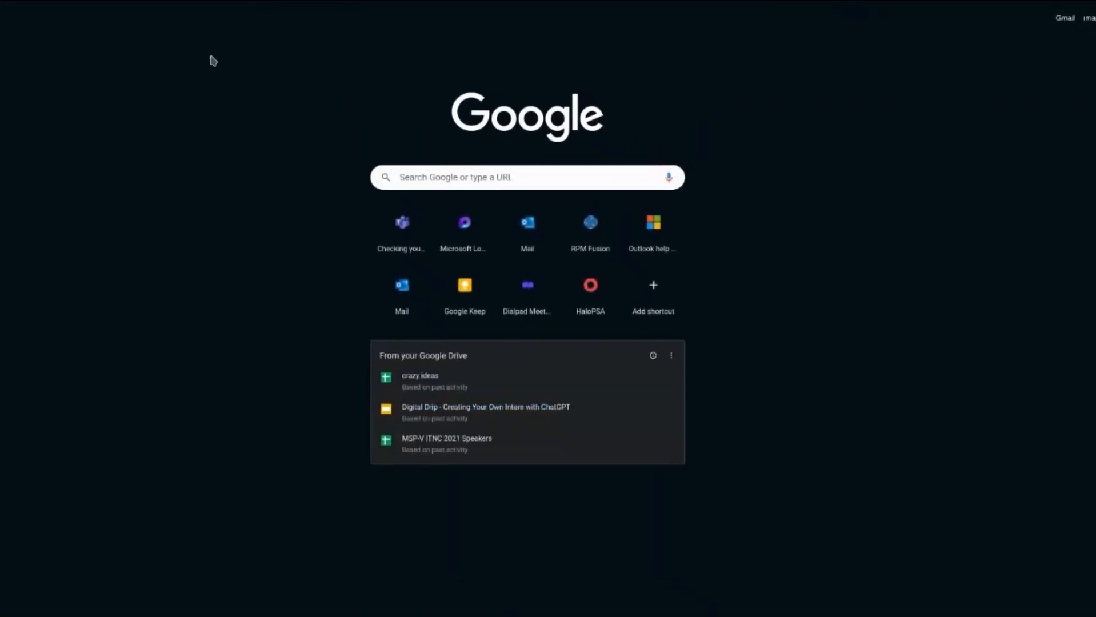
pyautogui.click(473, 176)
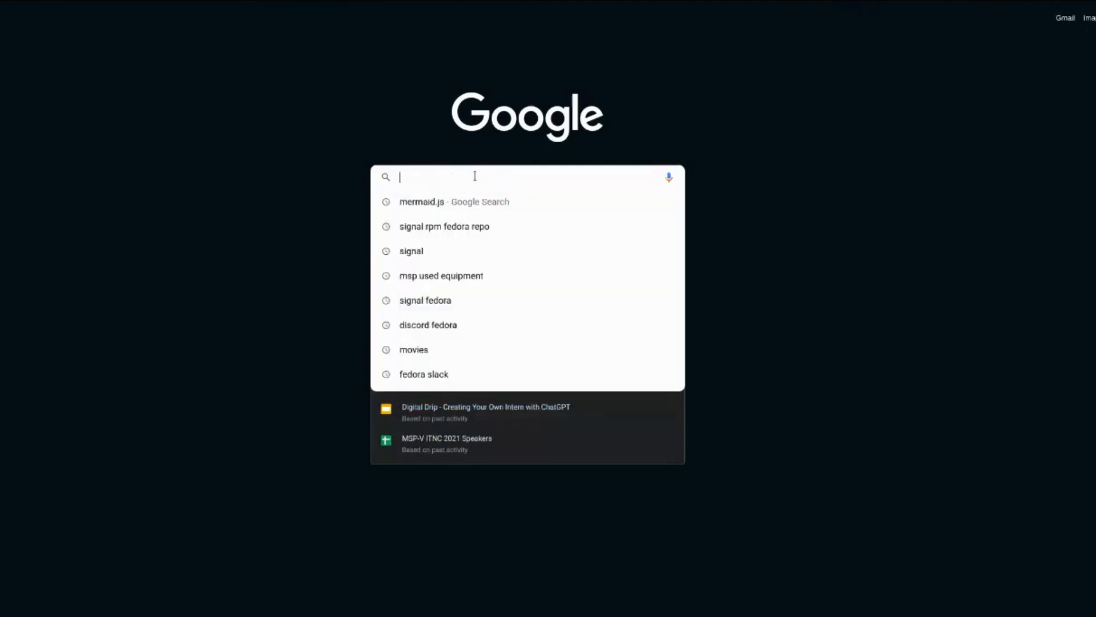
pyautogui.write('g')
pyautogui.press('BackSpace')
pyautogui.write('graph anp')
pyautogui.press('BackSpace')
pyautogui.press('BackSpace')
pyautogui.write('pi')
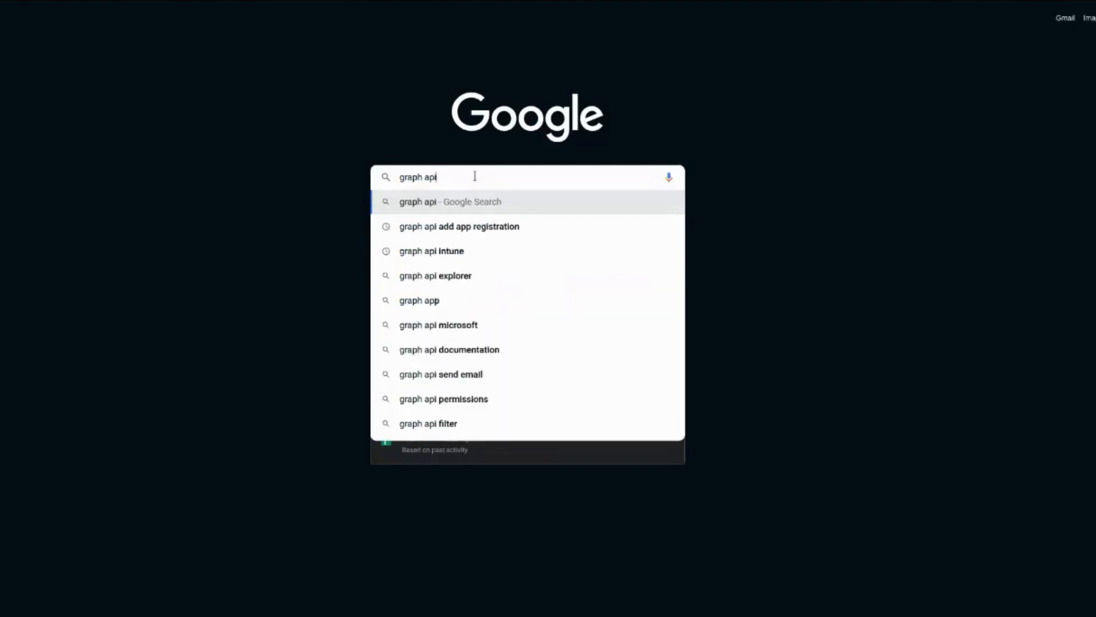
pyautogui.write(' call list groups a user is a member of')
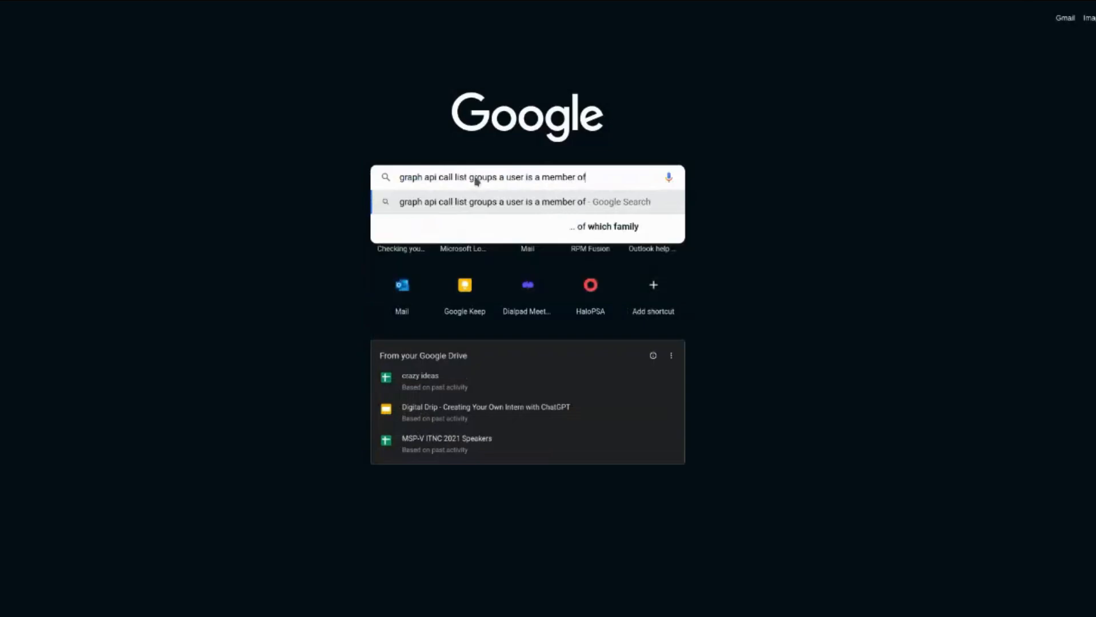
pyautogui.press('Return')
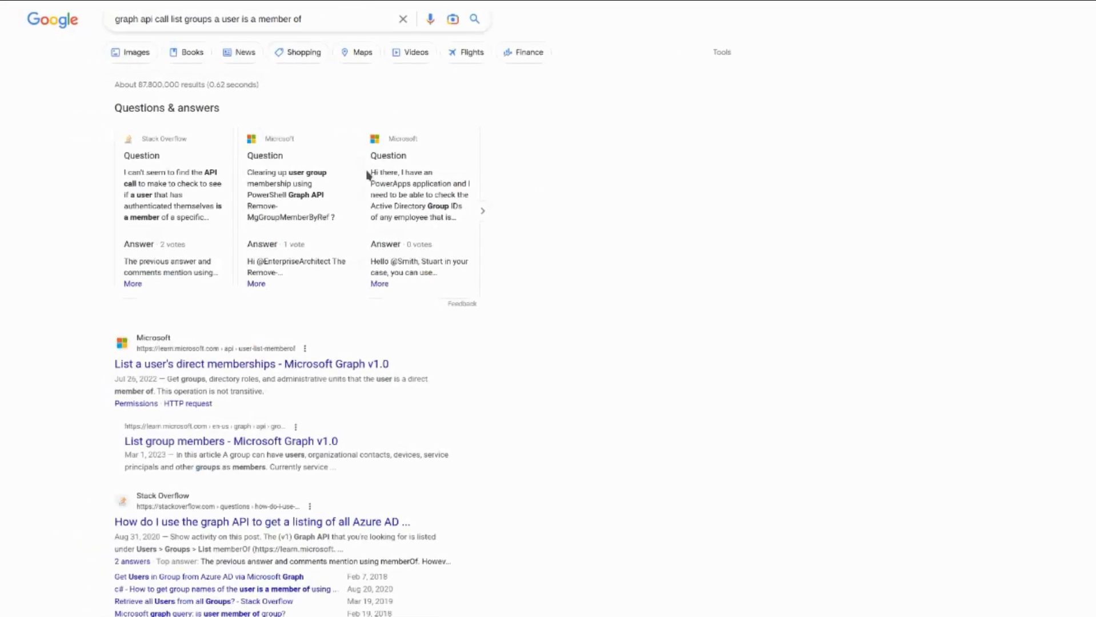
# - Open the Microsoft Graph documentation for listing a user's direct memberships and read its HTTP request
pyautogui.click(229, 369)
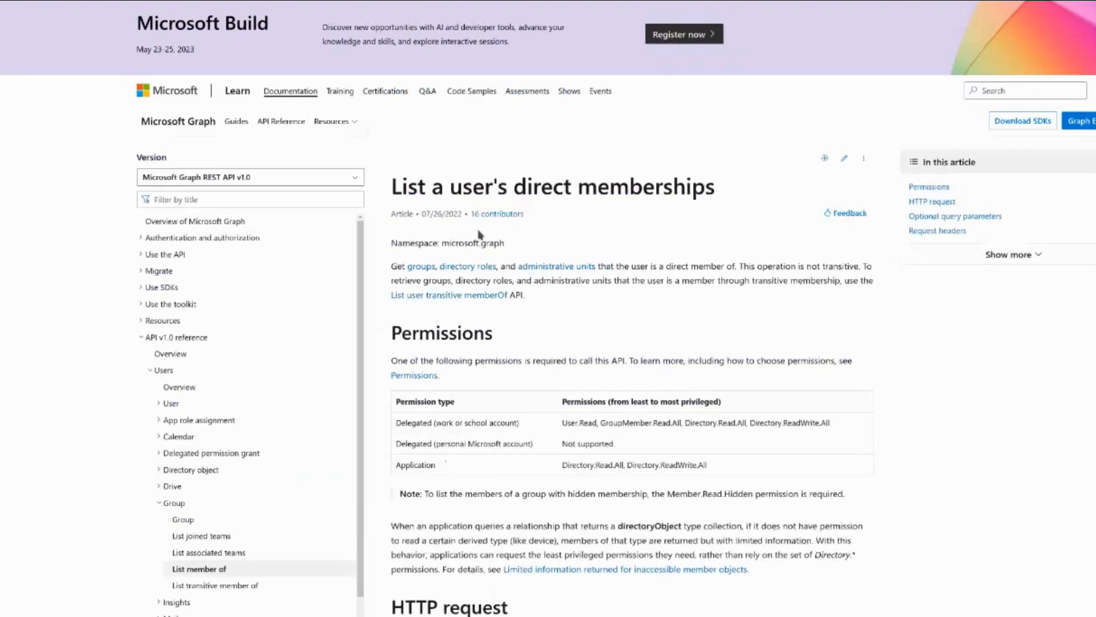
pyautogui.scroll(-6, 449, 234)
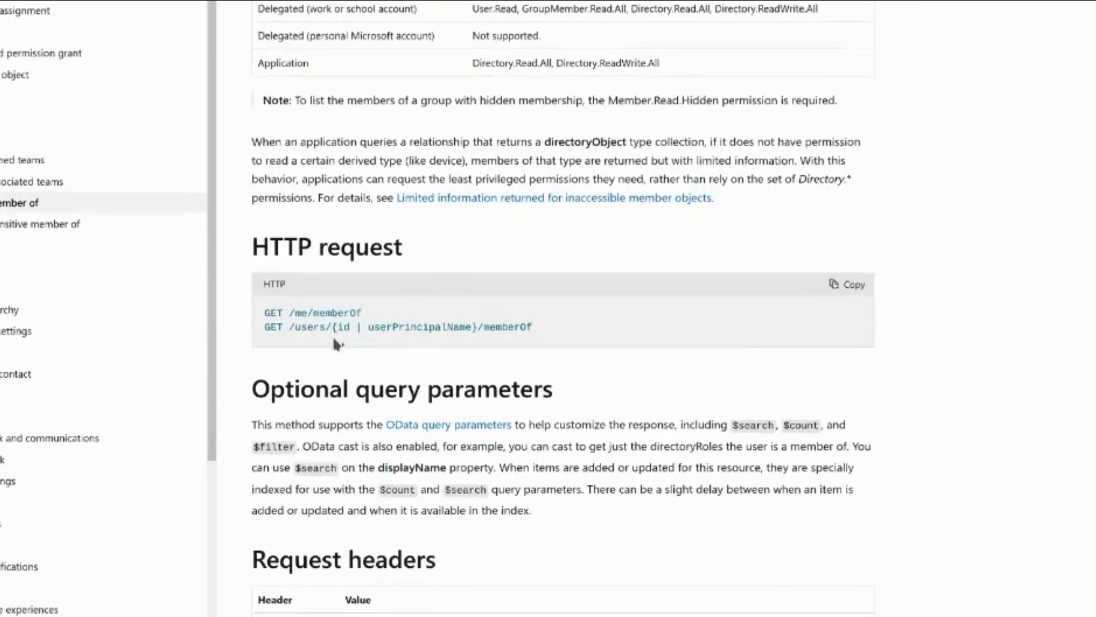
pyautogui.scroll(-2, 385, 331)
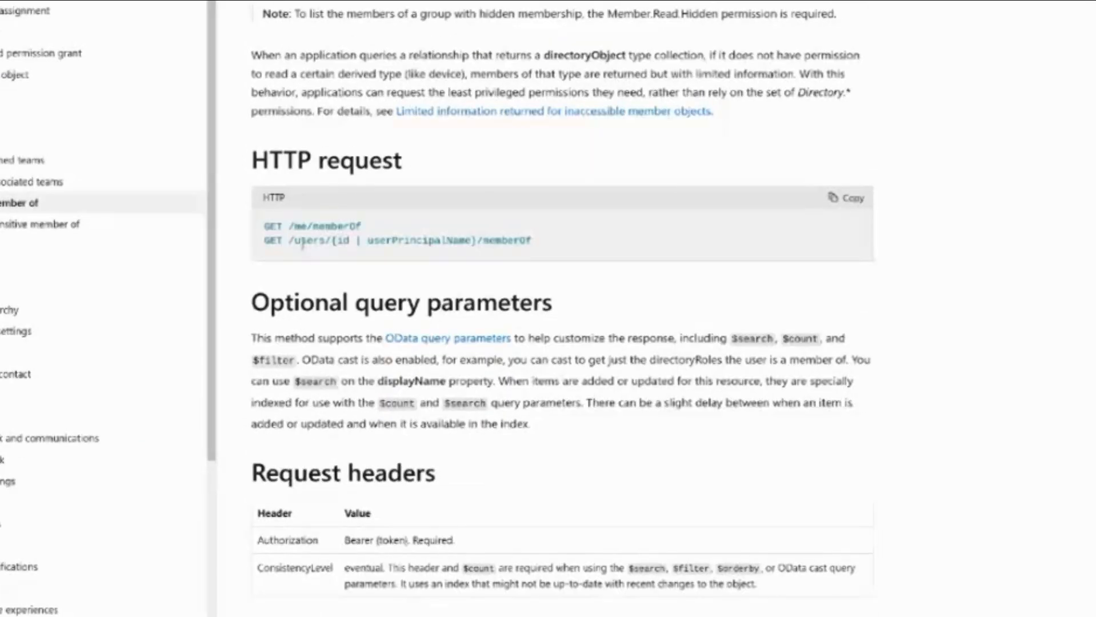
# - Copy the /users/{id | userPrincipalName}/memberOf request path from the documentation's HTTP request section
pyautogui.moveTo(290, 242); pyautogui.dragTo(484, 241)
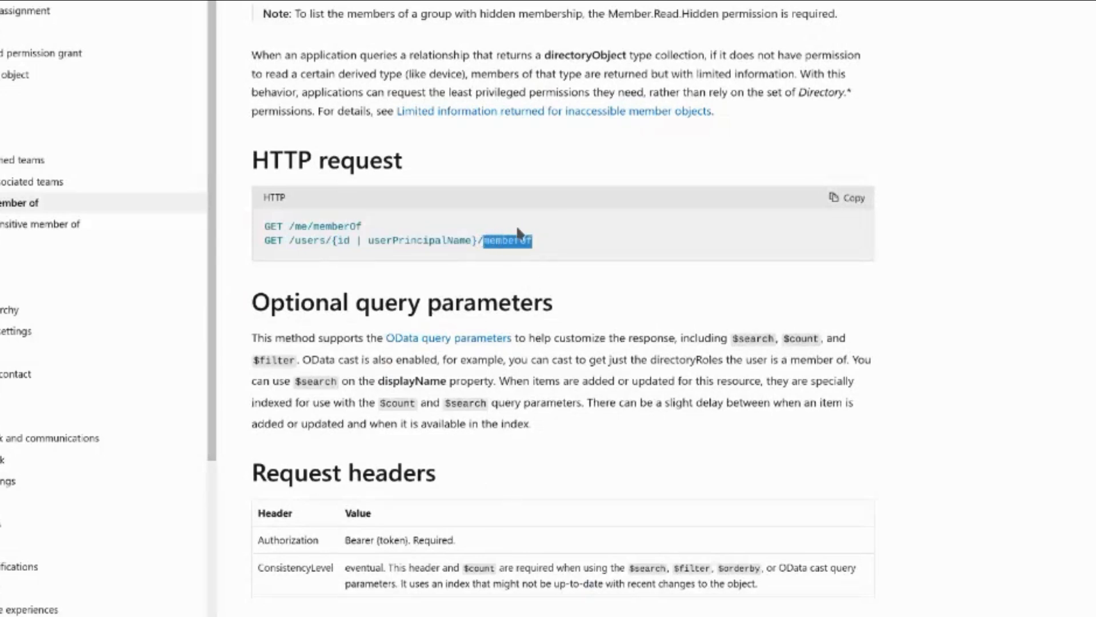
pyautogui.moveTo(557, 240); pyautogui.dragTo(280, 234)
pyautogui.hotkey('ctrl', 'c')
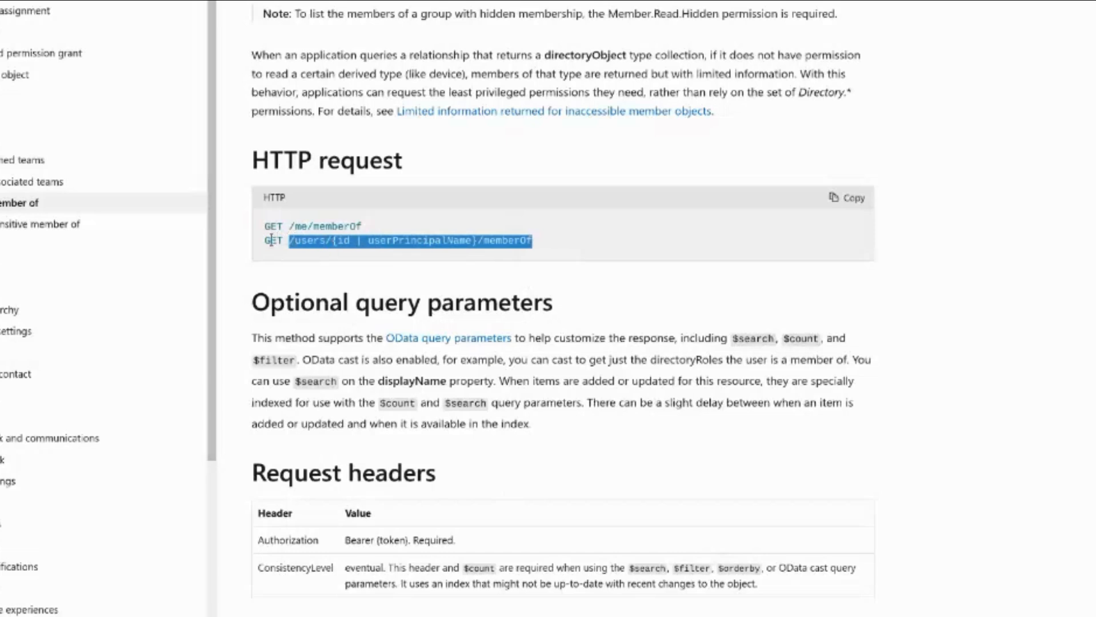
pyautogui.doubleClick(272, 240)
pyautogui.click(496, 214)
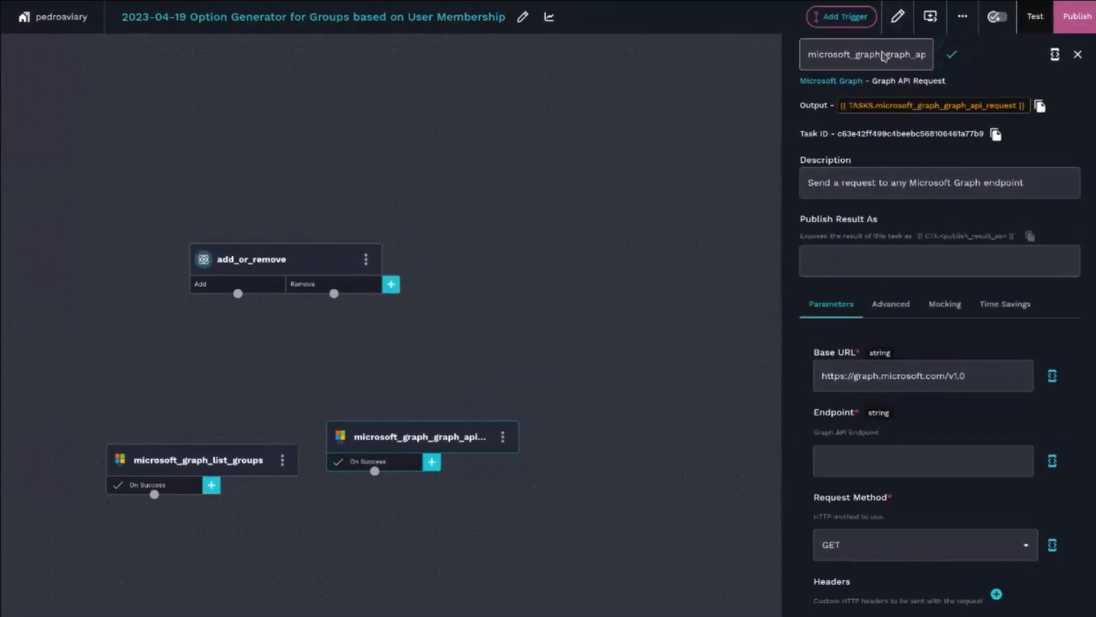
# - Rename the Graph API Request task to list_user_groups
pyautogui.doubleClick(887, 57)
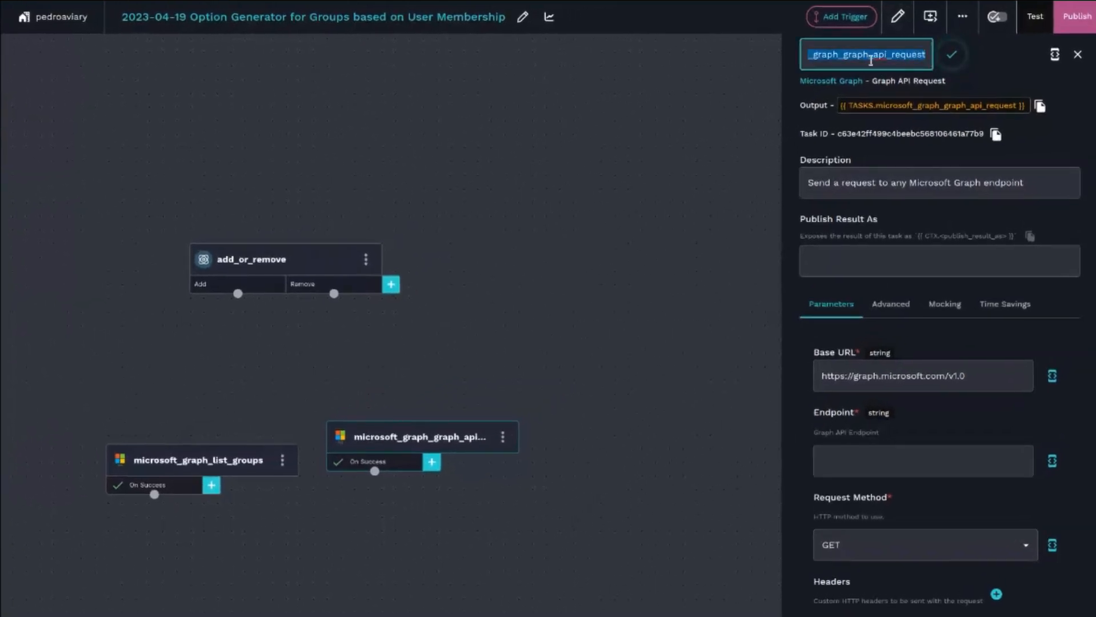
pyautogui.write('h')
pyautogui.press('BackSpace')
pyautogui.press('BackSpace')
pyautogui.press('BackSpace')
pyautogui.press('BackSpace')
pyautogui.press('BackSpace')
pyautogui.write('list_gr')
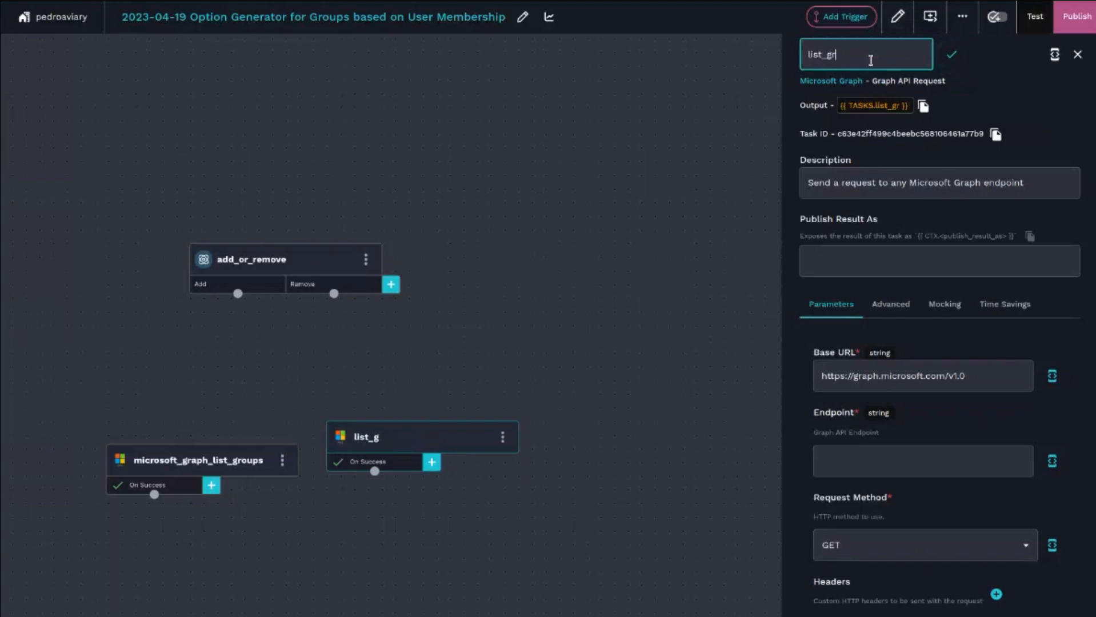
pyautogui.press('BackSpace')
pyautogui.write('user')
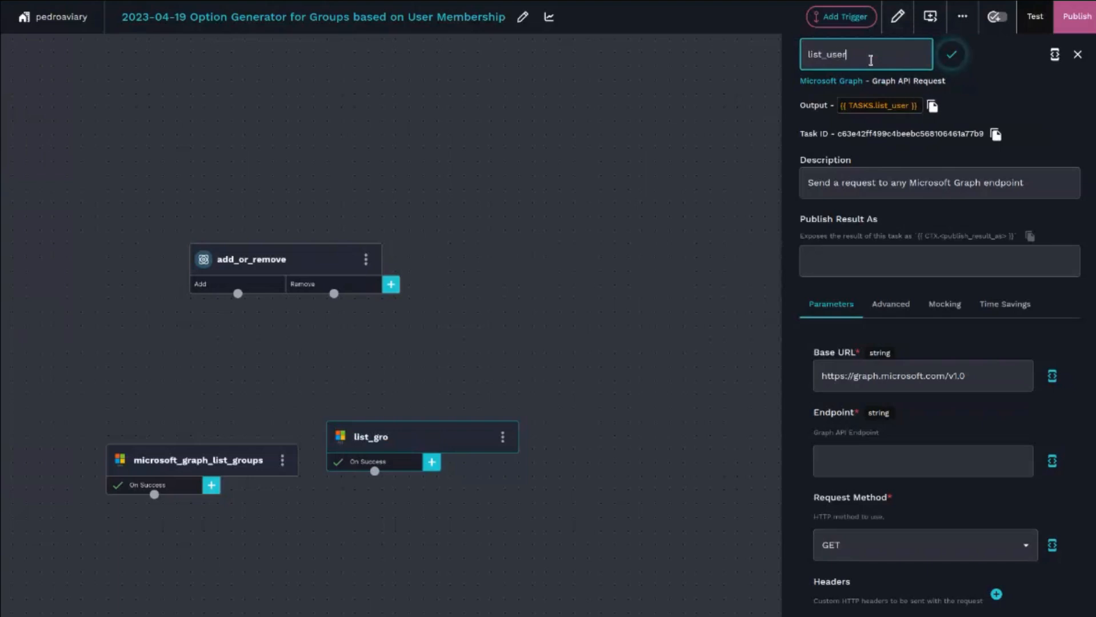
pyautogui.write('_groups')
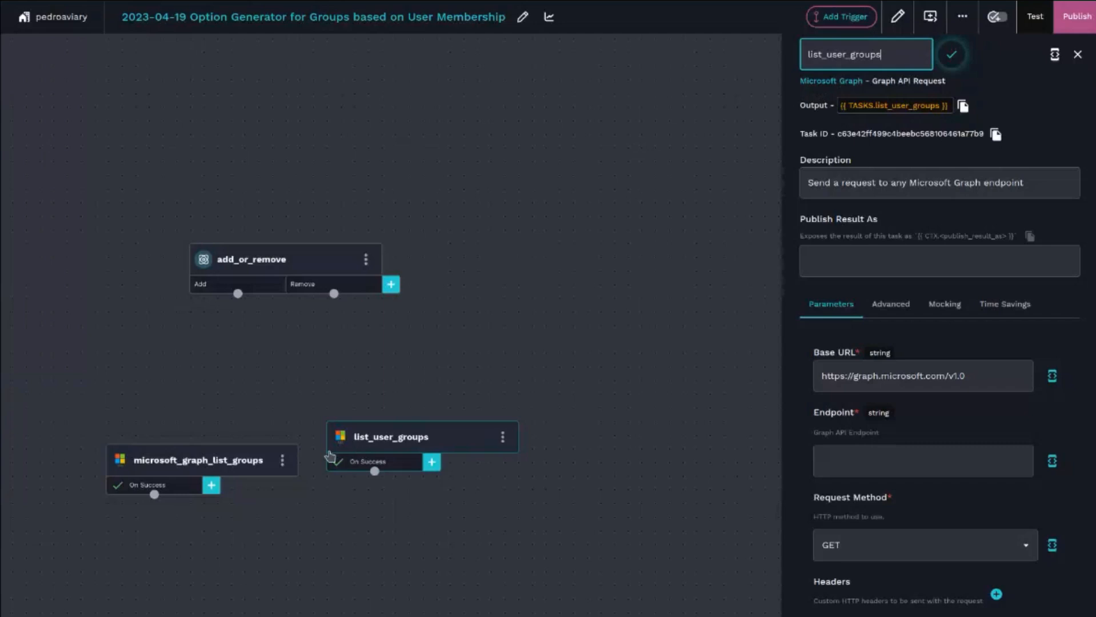
pyautogui.click(606, 356)
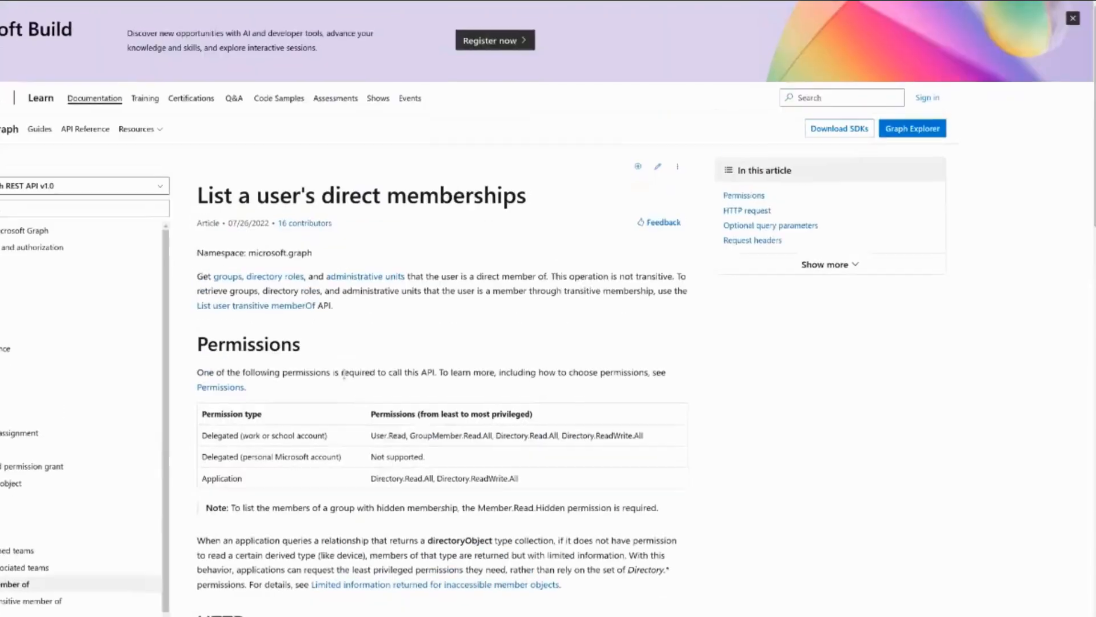
# - Compare the documentation's example request URL with the Base URL, then paste the copied path into the Endpoint field
pyautogui.scroll(-1, 388, 204)
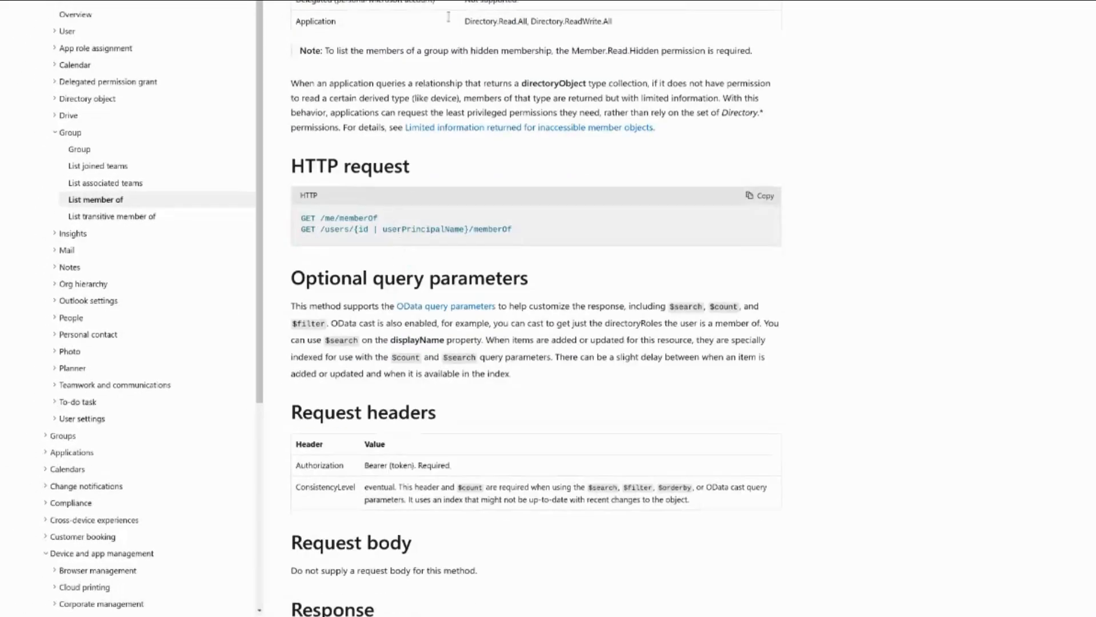
pyautogui.scroll(-3, 472, 321)
pyautogui.scroll(4, 482, 269)
pyautogui.scroll(-3, 483, 296)
pyautogui.scroll(-5, 482, 296)
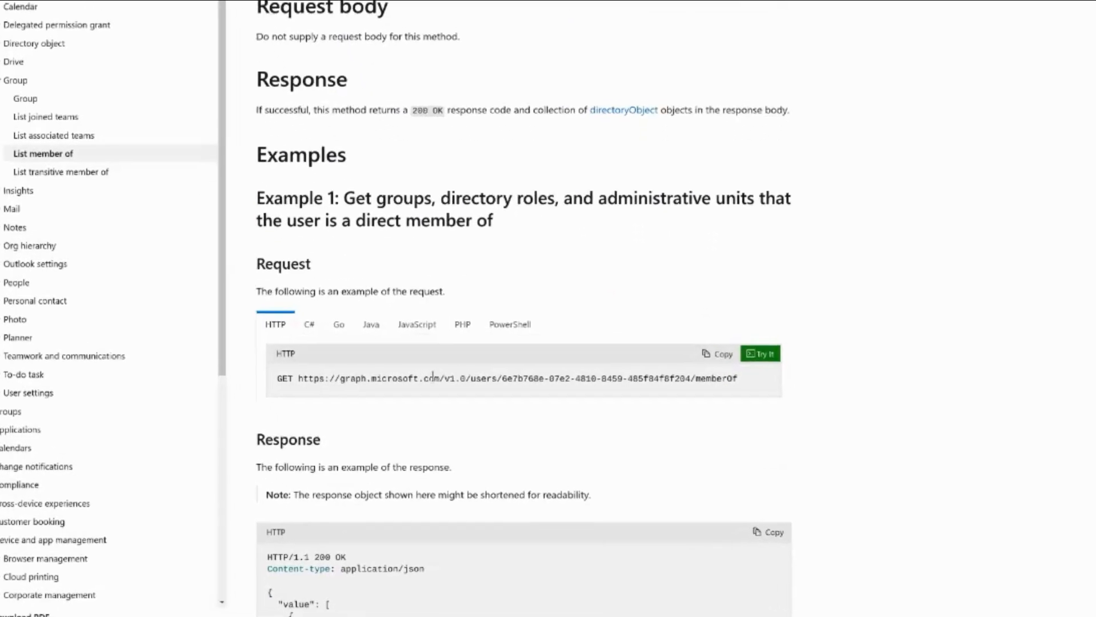
pyautogui.moveTo(436, 366); pyautogui.dragTo(460, 364)
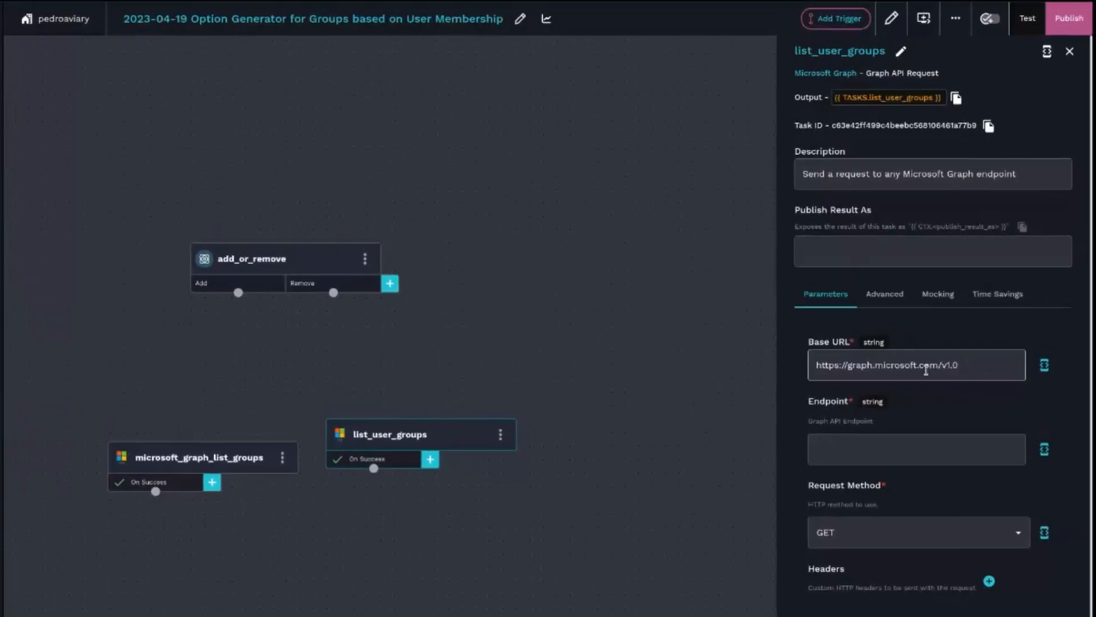
pyautogui.moveTo(939, 361); pyautogui.dragTo(951, 366)
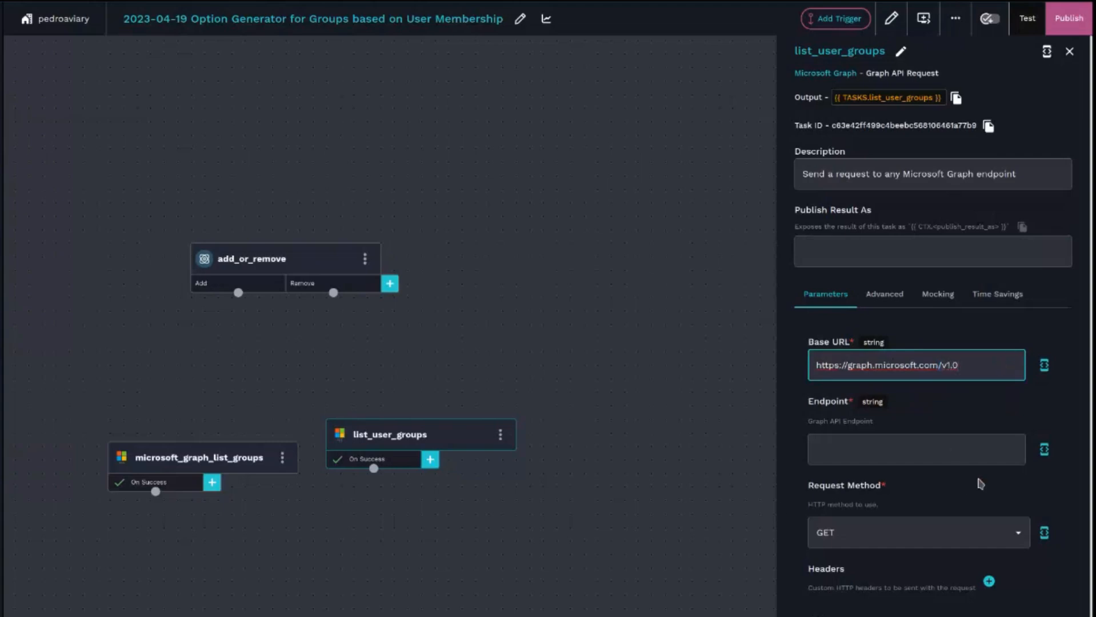
pyautogui.click(1044, 450)
pyautogui.hotkey('ctrl', 'v')
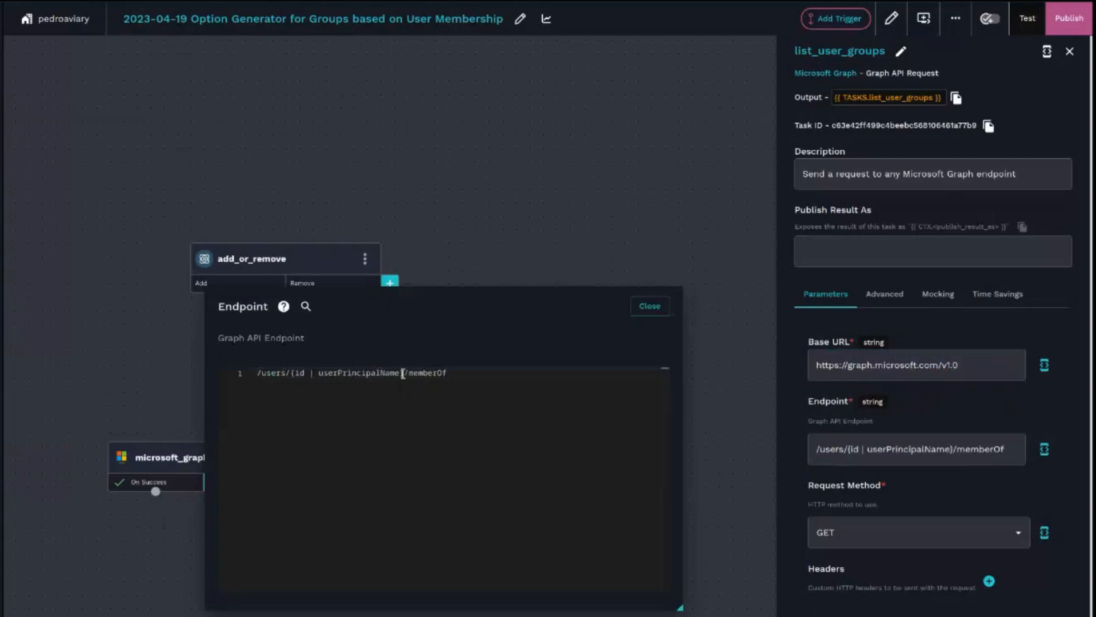
# - Replace {id | userPrincipalName} in the endpoint with {{ CTX.user_id }} and close the endpoint editor
pyautogui.moveTo(404, 373); pyautogui.dragTo(296, 377)
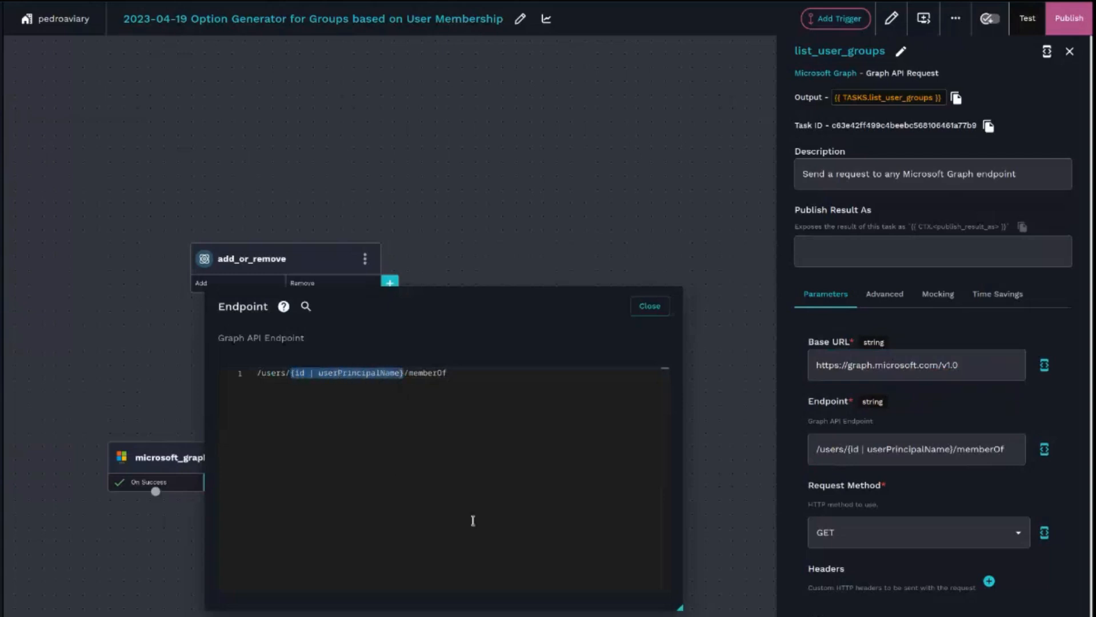
pyautogui.press('BackSpace')
pyautogui.write('{{ ')
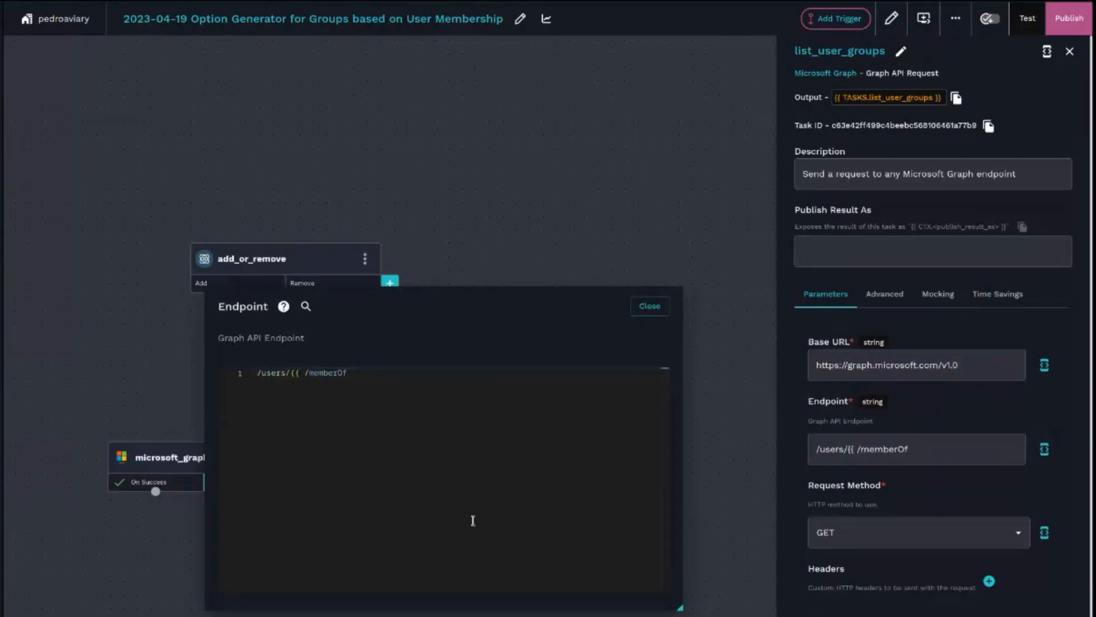
pyautogui.write('CTX.')
pyautogui.press('Down')
pyautogui.press('Return')
pyautogui.write('}}')
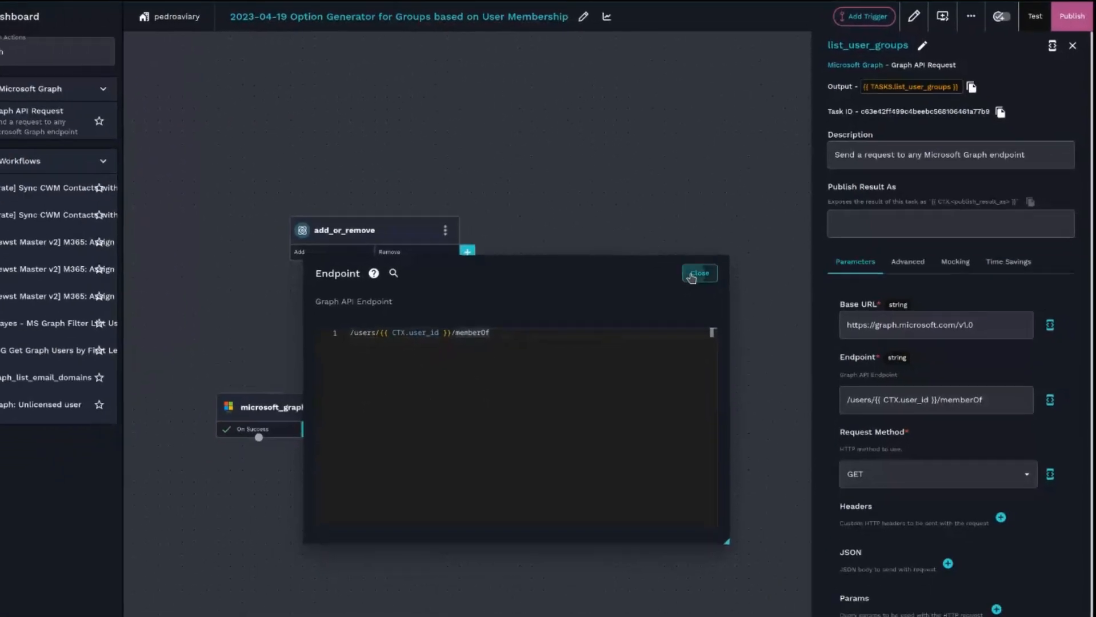
pyautogui.click(689, 276)
# - Connect the Remove branch of add_or_remove to the list_user_groups task
pyautogui.scroll(-2, 911, 377)
pyautogui.scroll(1, 982, 400)
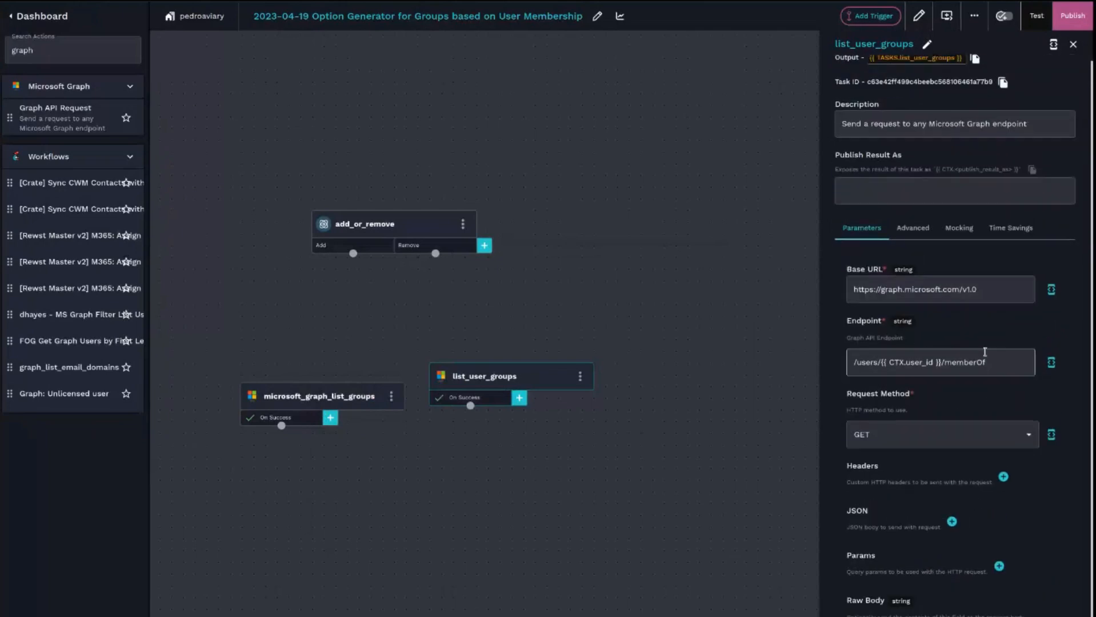
pyautogui.scroll(1, 994, 78)
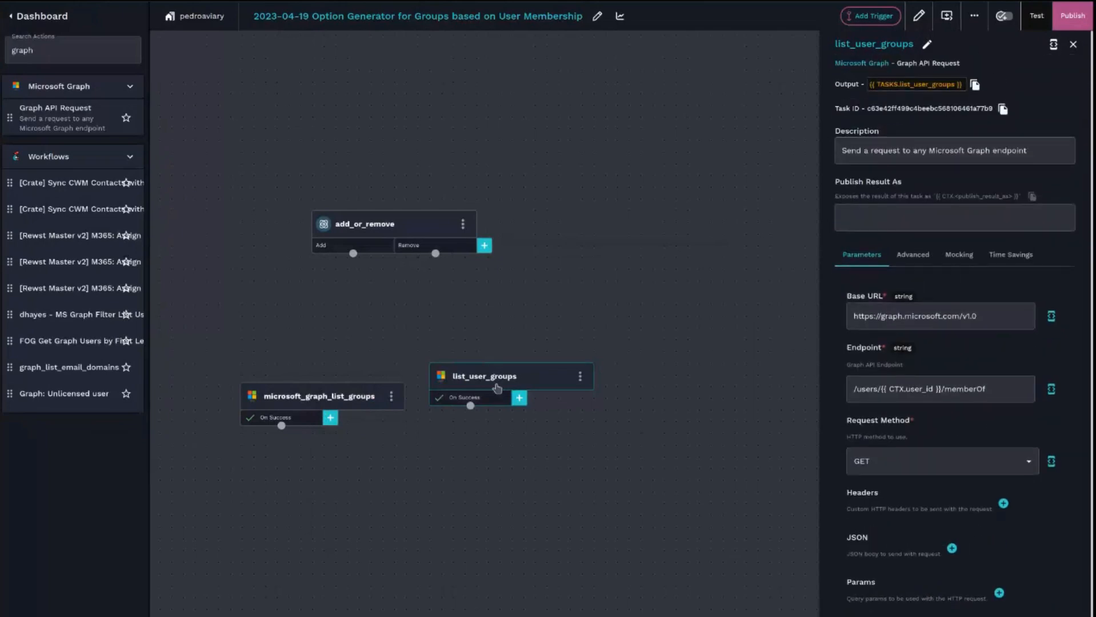
pyautogui.click(404, 234)
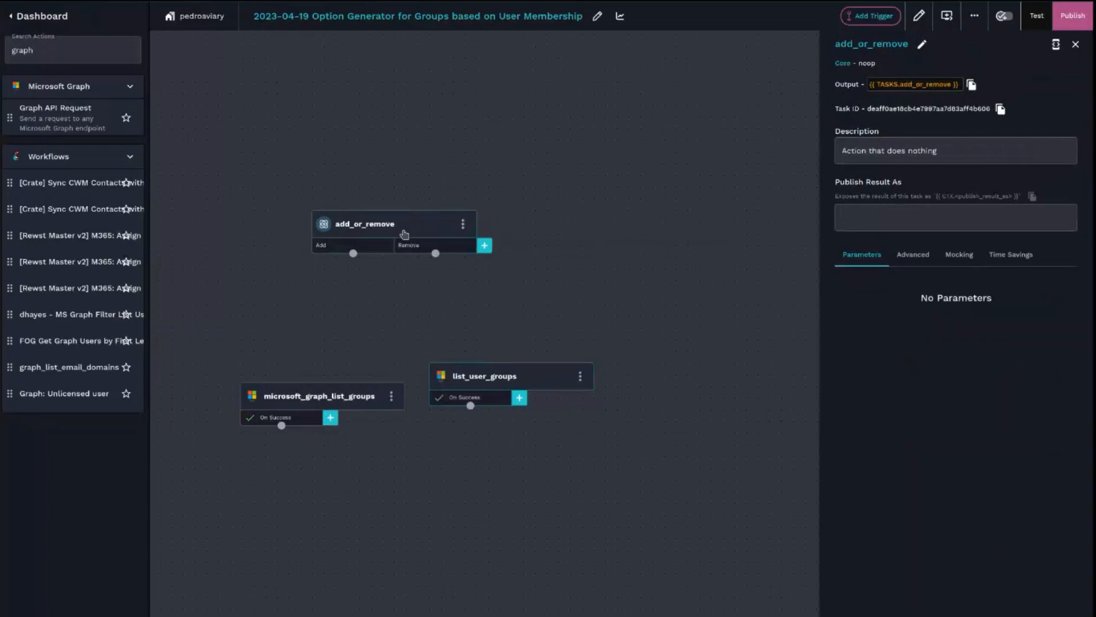
pyautogui.click(913, 255)
pyautogui.click(872, 352)
pyautogui.moveTo(438, 253); pyautogui.dragTo(470, 341)
pyautogui.click(470, 342)
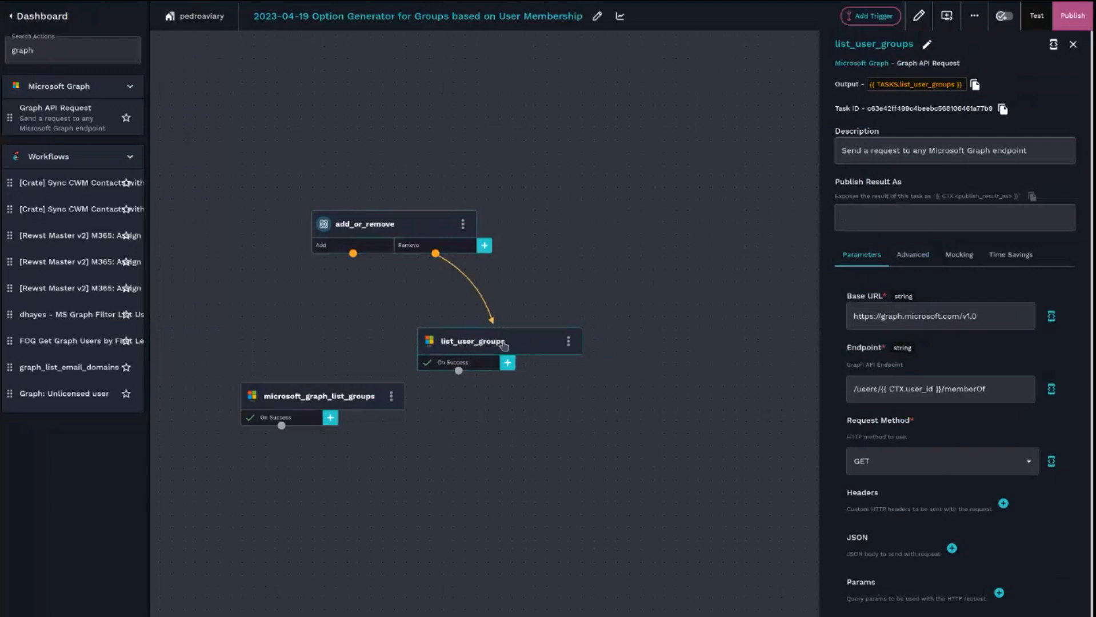
# - Examine the example JSON response in the memberOf documentation
pyautogui.click(482, 368)
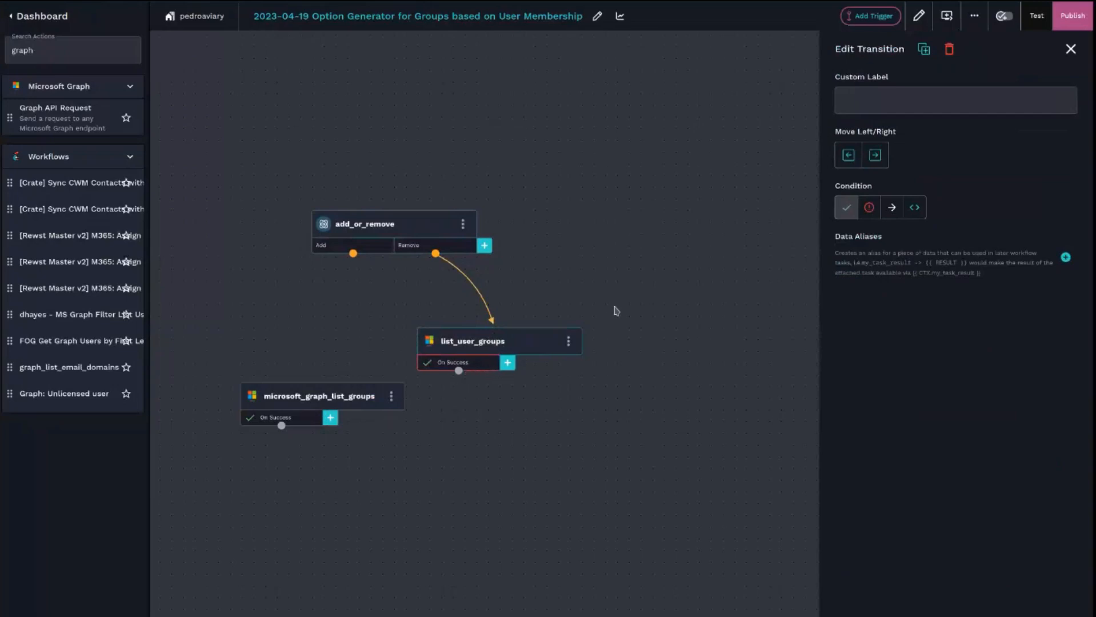
pyautogui.moveTo(496, 336); pyautogui.dragTo(497, 348)
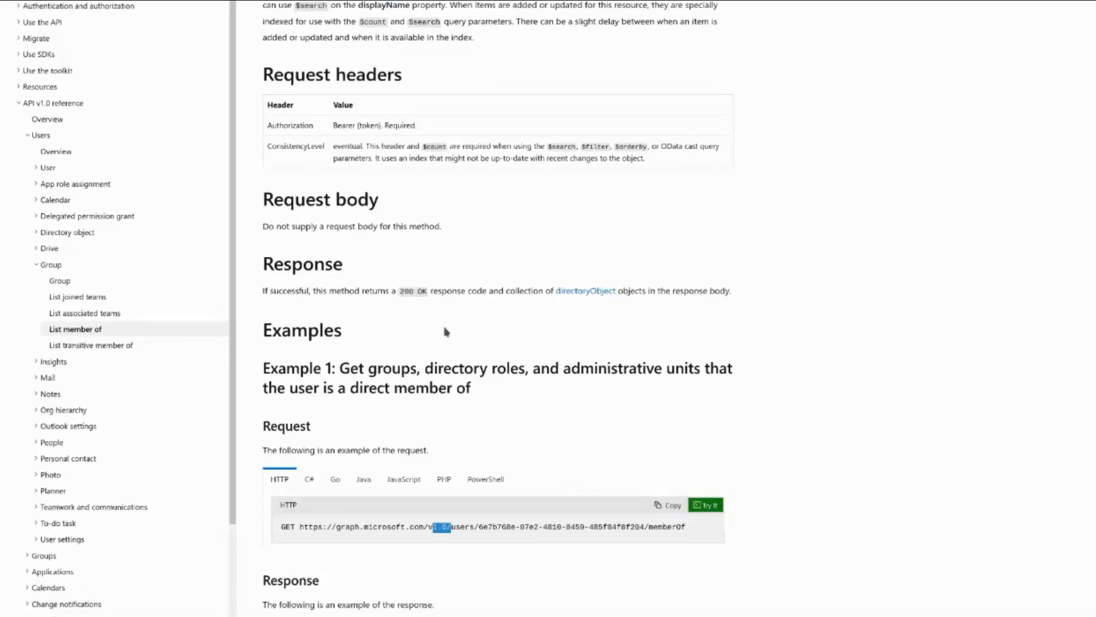
pyautogui.scroll(-10, 314, 108)
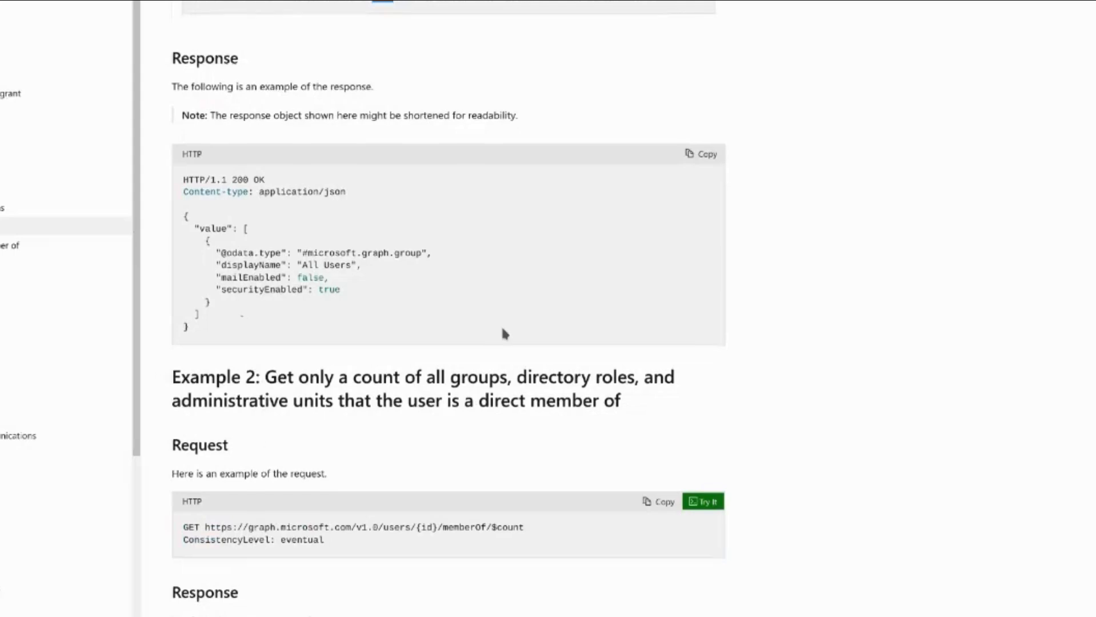
pyautogui.scroll(-1, 501, 333)
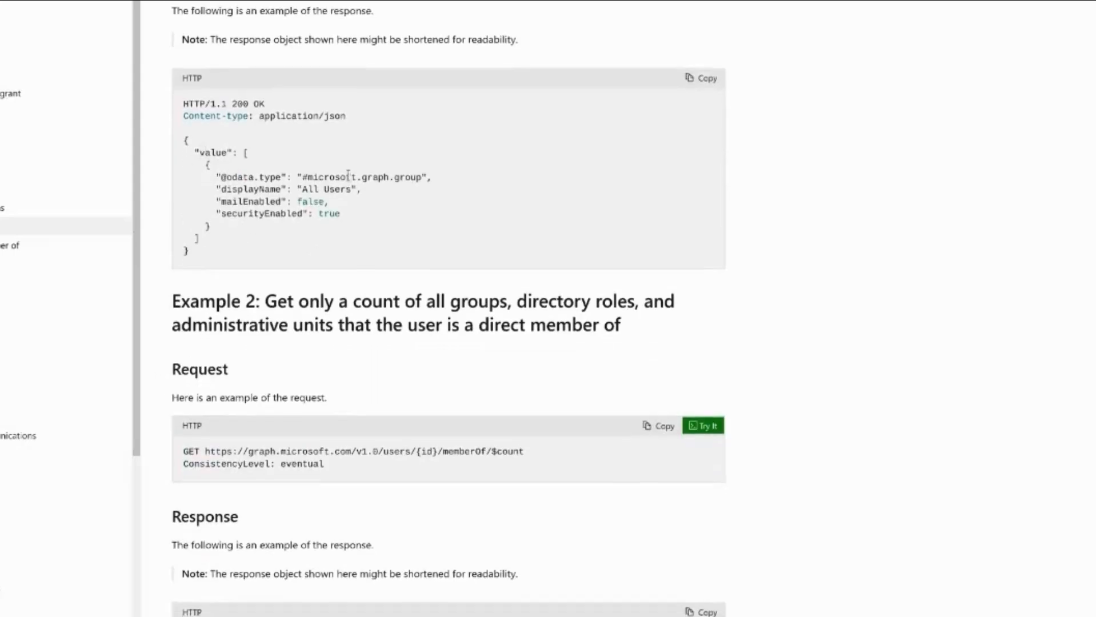
pyautogui.doubleClick(213, 153)
pyautogui.moveTo(251, 153); pyautogui.dragTo(232, 244)
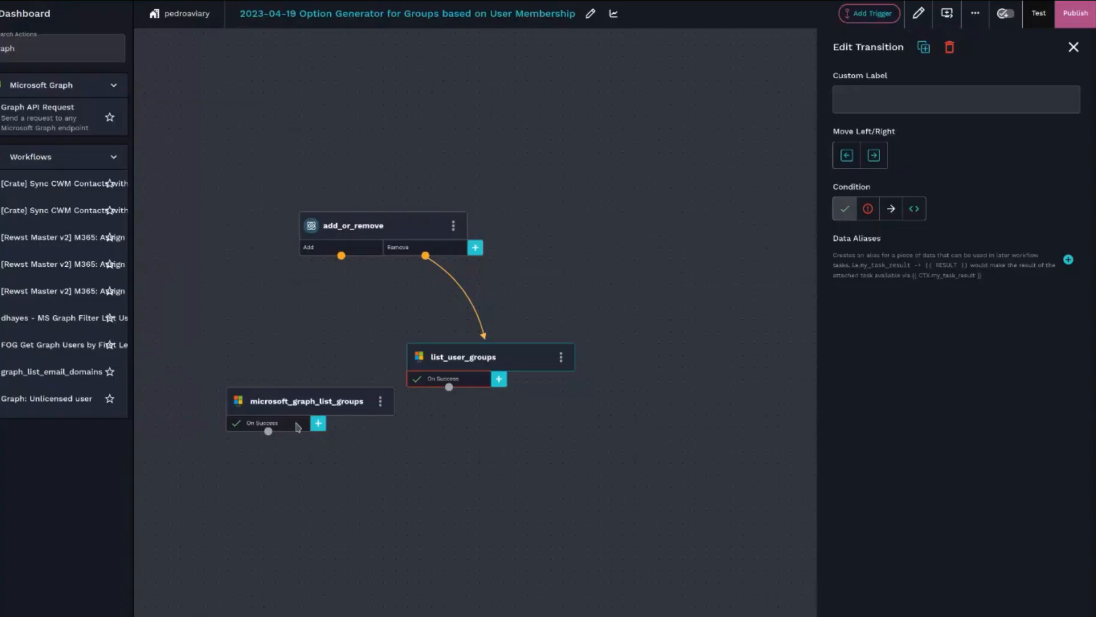
# - Align the microsoft_graph_list_groups and list_user_groups tasks side by side below add_or_remove
pyautogui.click(272, 408)
pyautogui.moveTo(265, 402); pyautogui.dragTo(254, 370)
pyautogui.click(443, 362)
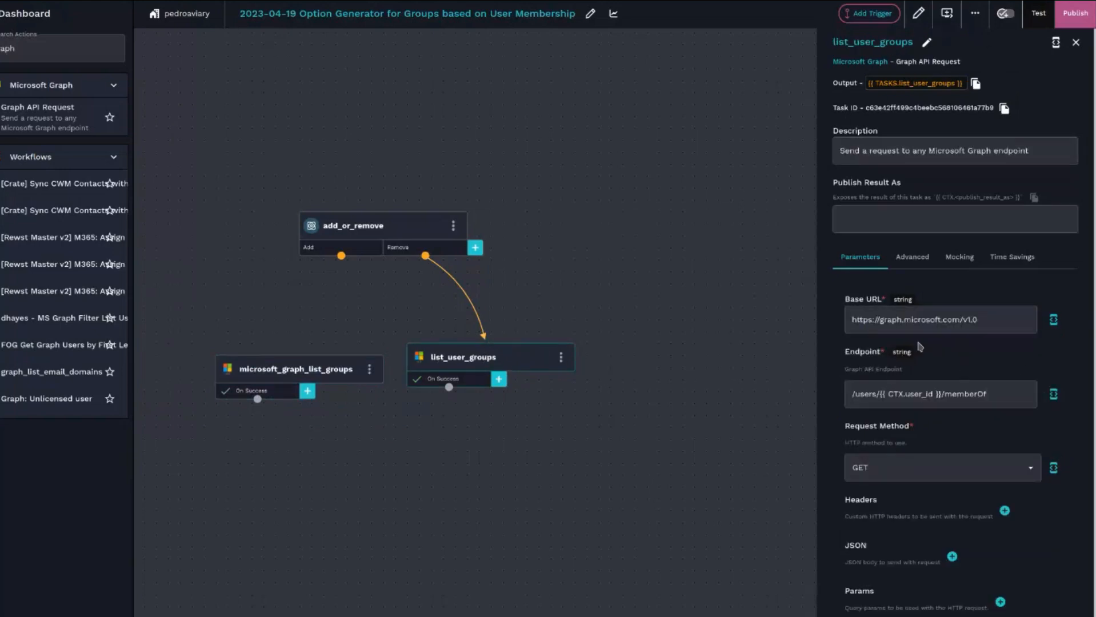
pyautogui.moveTo(487, 355); pyautogui.dragTo(498, 344)
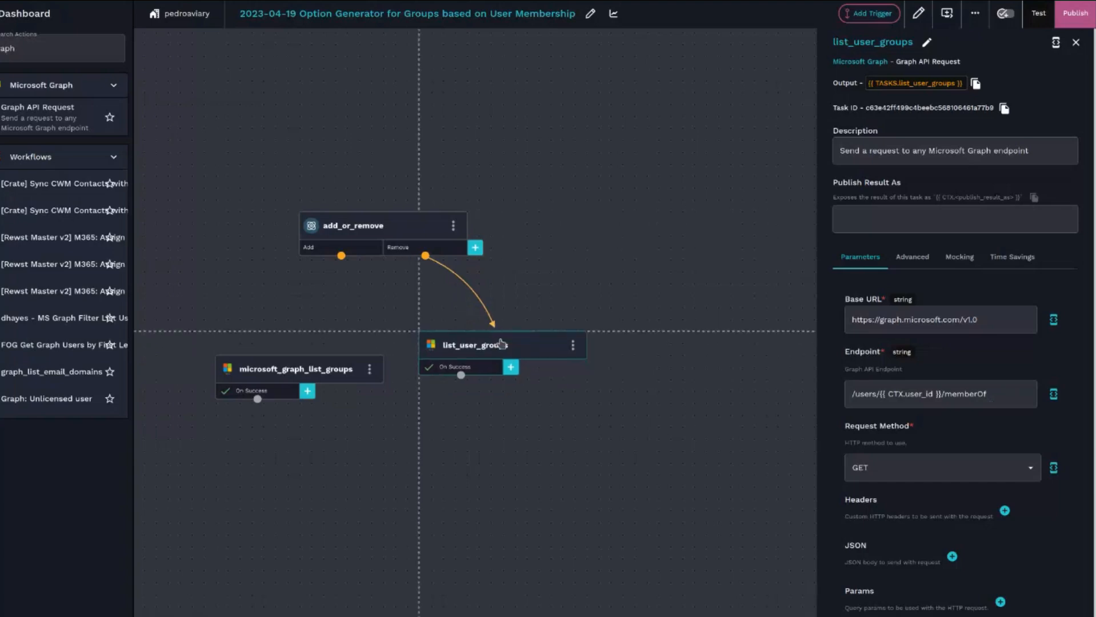
pyautogui.click(492, 367)
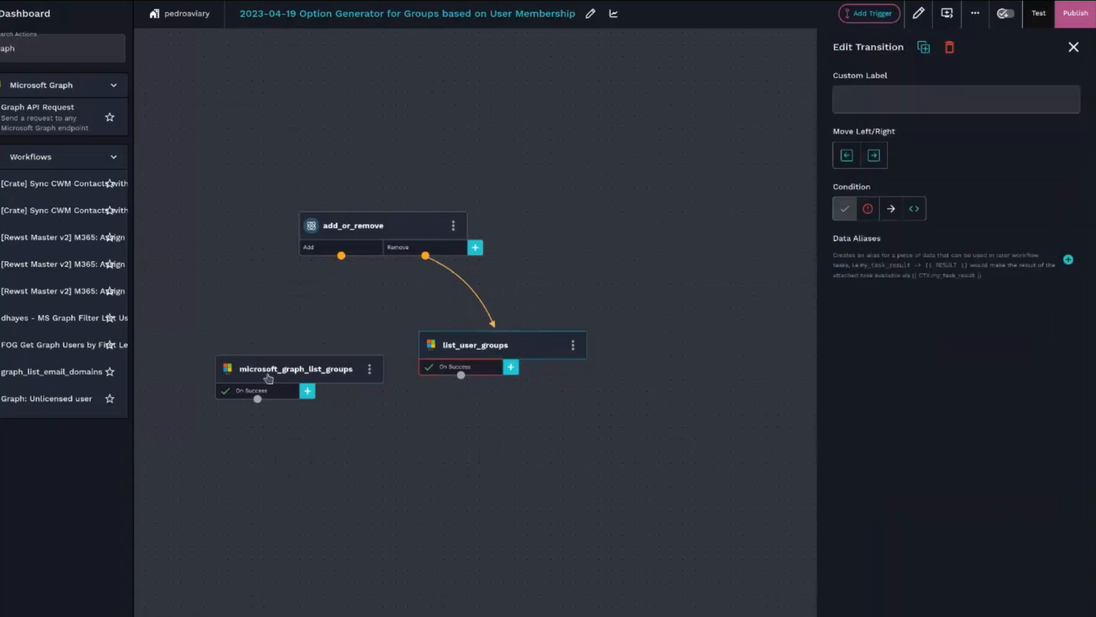
pyautogui.click(272, 372)
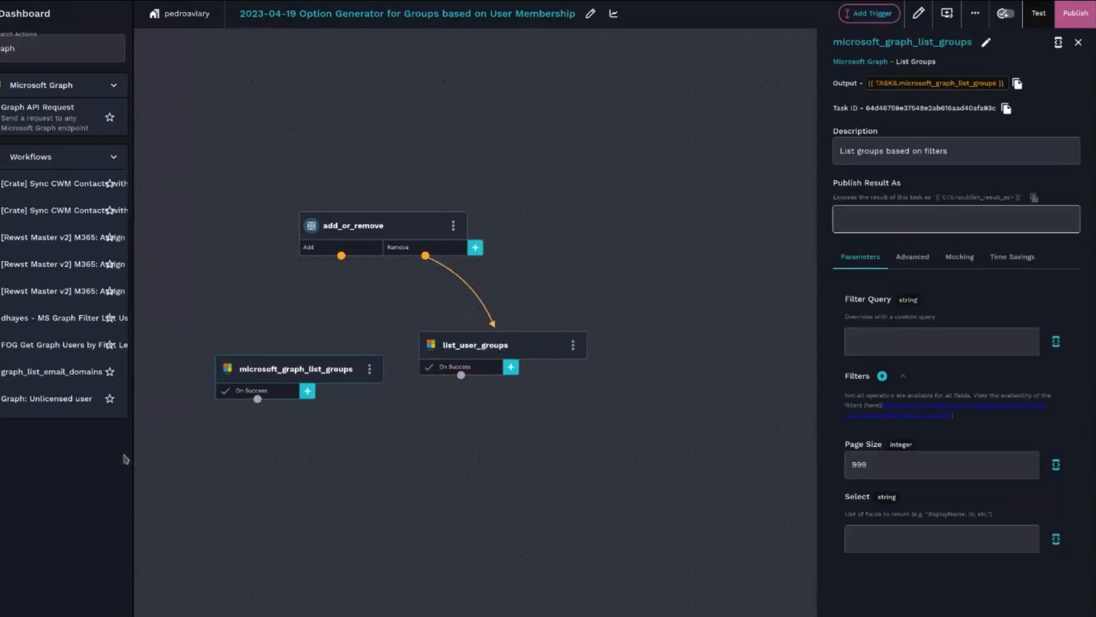
pyautogui.click(270, 396)
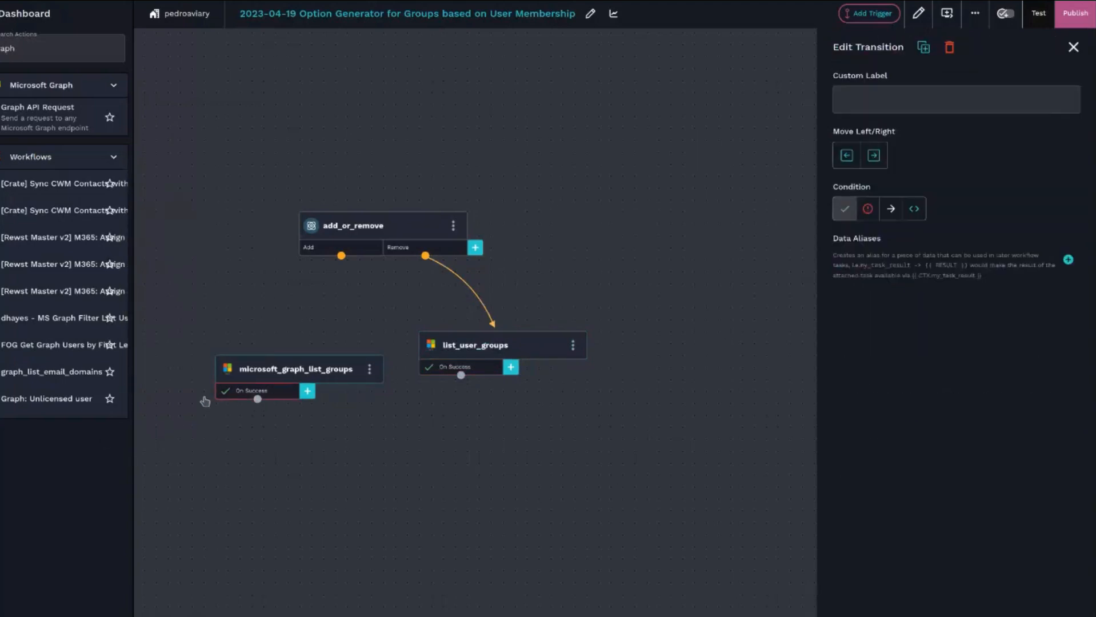
pyautogui.click(302, 376)
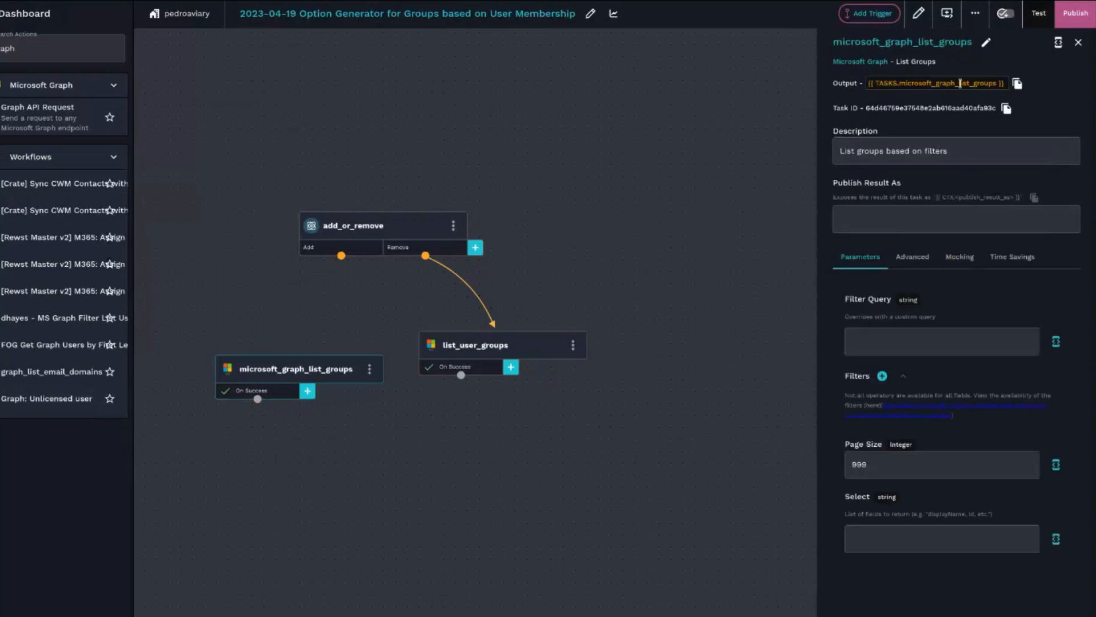
# - Rename the microsoft_graph_list_groups task to list_all_groups
pyautogui.click(986, 42)
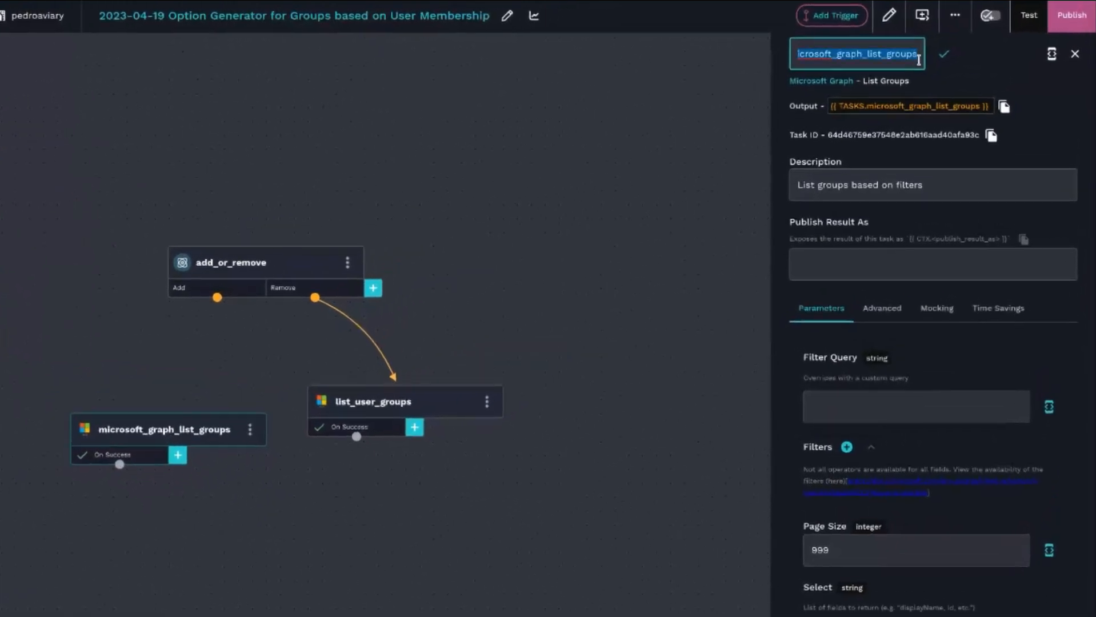
pyautogui.write('l')
pyautogui.press('BackSpace')
pyautogui.write('list_al')
pyautogui.write('lgroup')
pyautogui.press('BackSpace')
pyautogui.press('BackSpace')
pyautogui.press('BackSpace')
pyautogui.press('BackSpace')
pyautogui.press('BackSpace')
pyautogui.write('_groups')
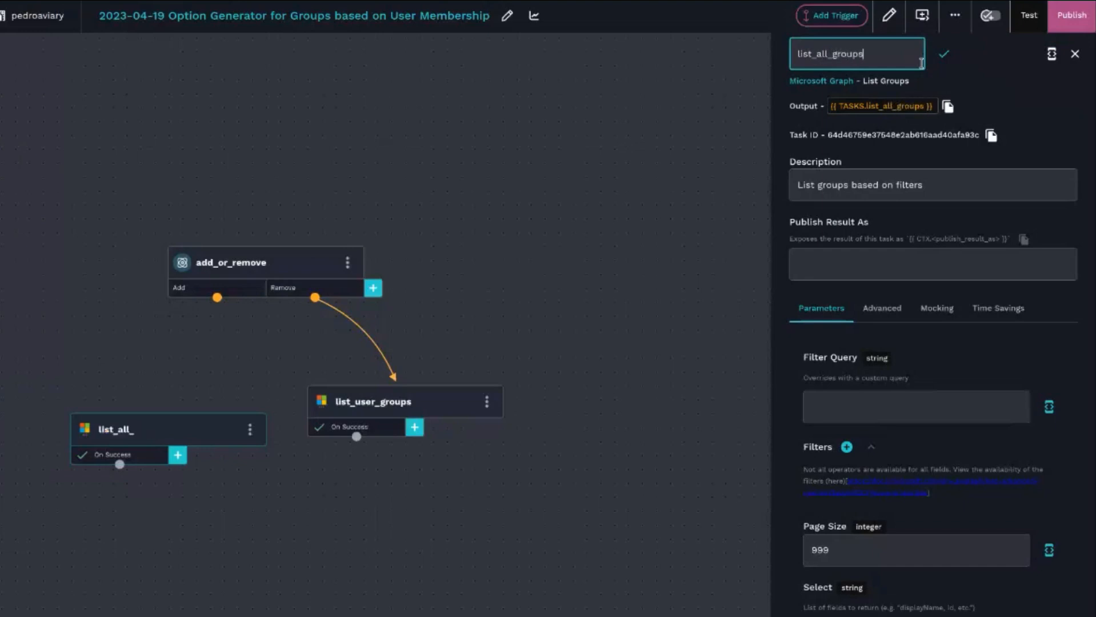
pyautogui.click(465, 303)
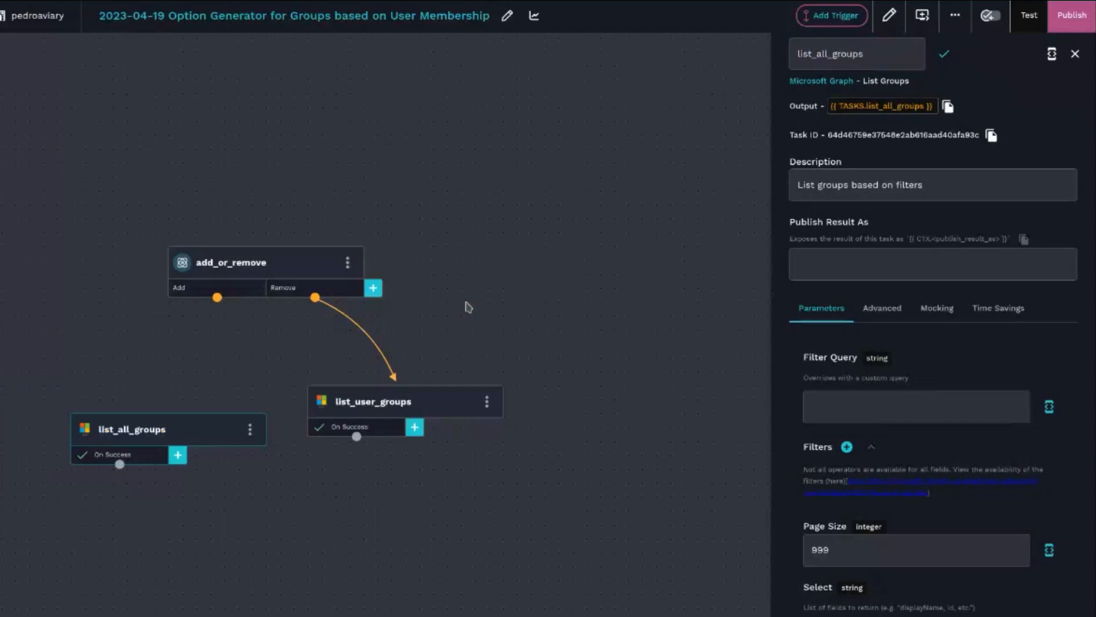
# - On list_all_groups' success transition, add a data alias all_groups with value {{ RESULT.result.data.value }}
pyautogui.click(154, 461)
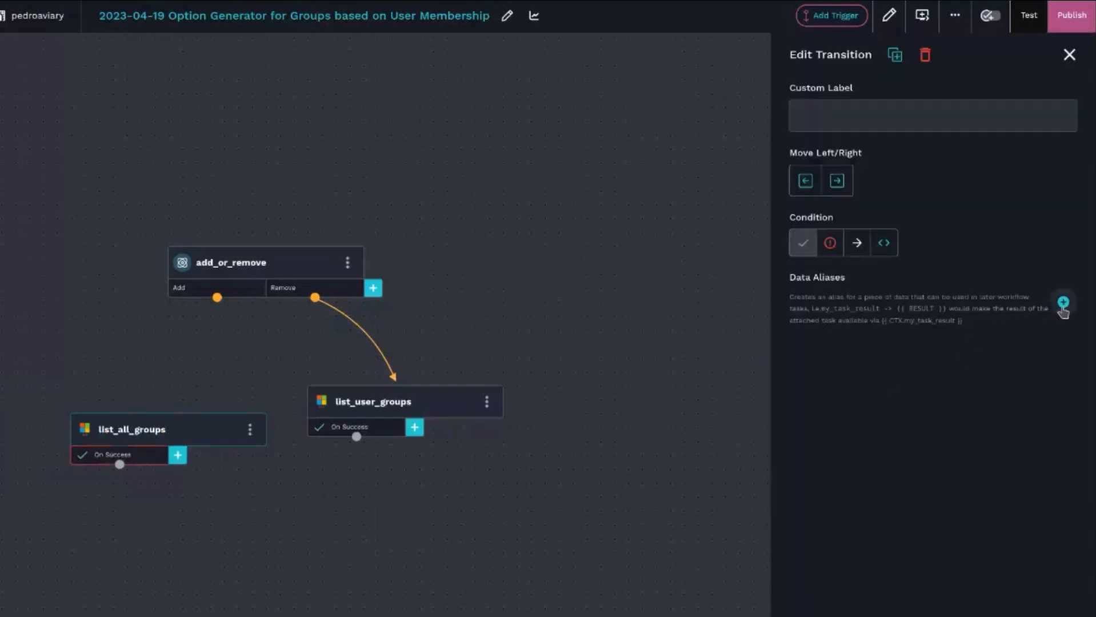
pyautogui.click(1063, 302)
pyautogui.click(802, 365)
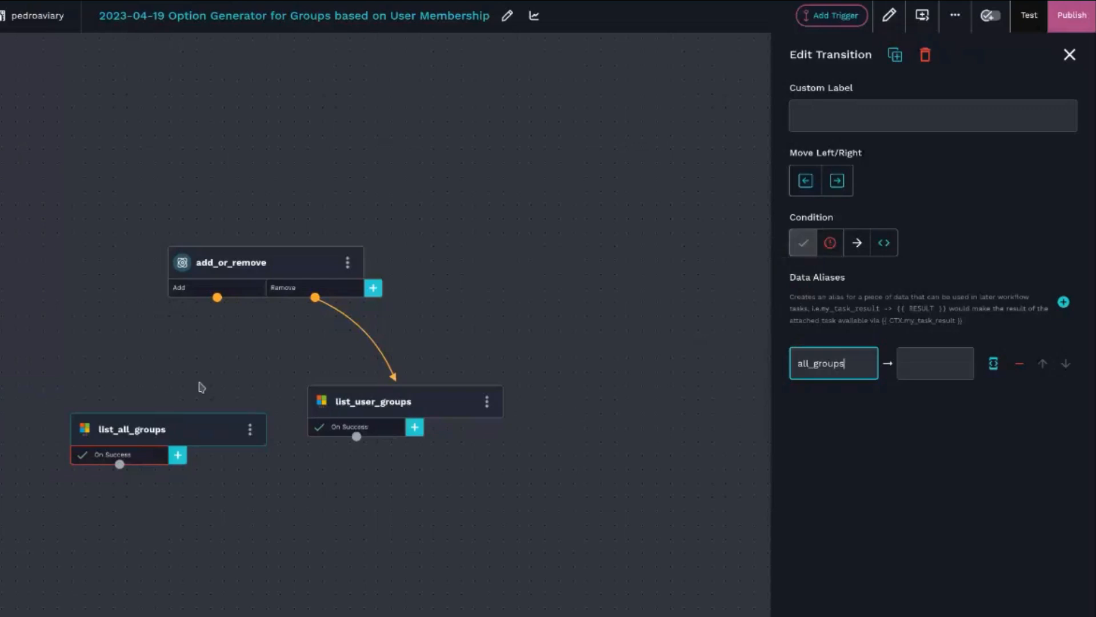
pyautogui.click(901, 372)
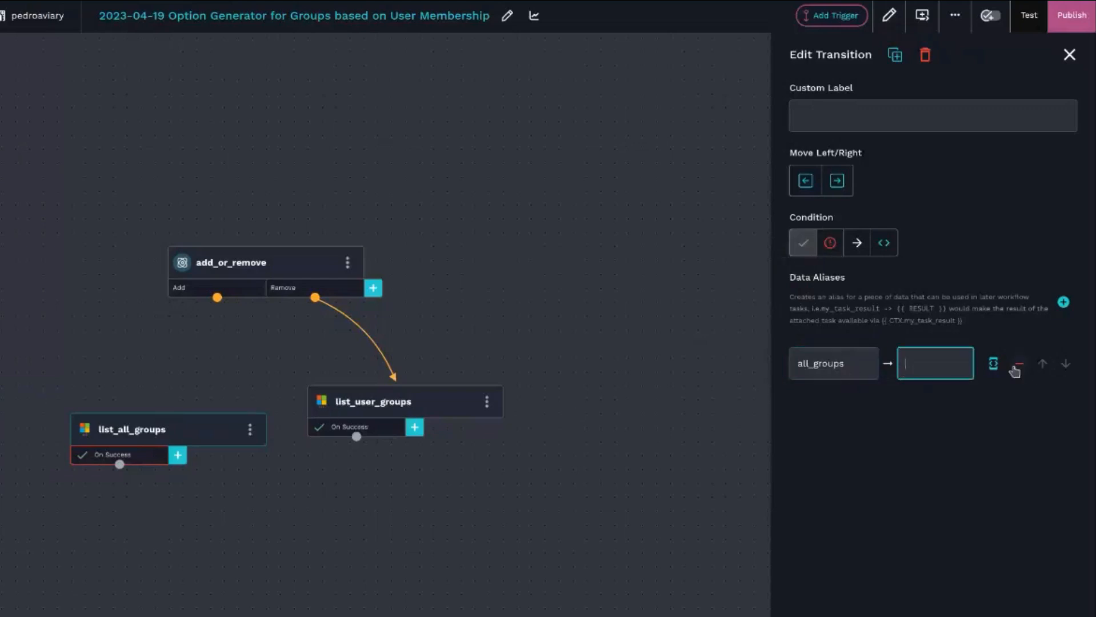
pyautogui.click(994, 366)
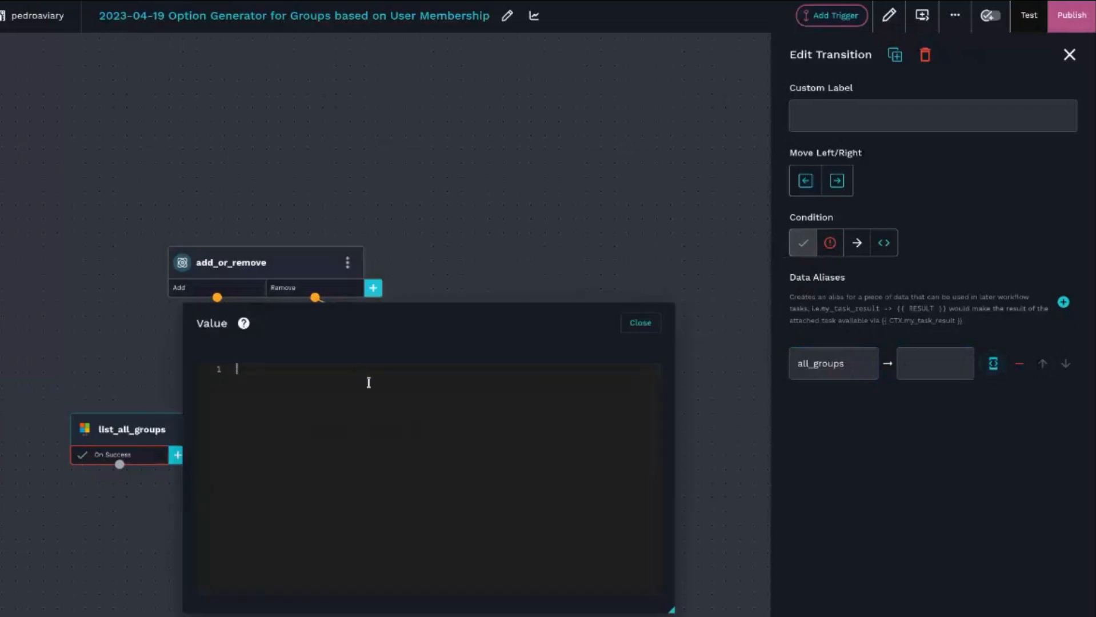
pyautogui.write('{{ RESULT')
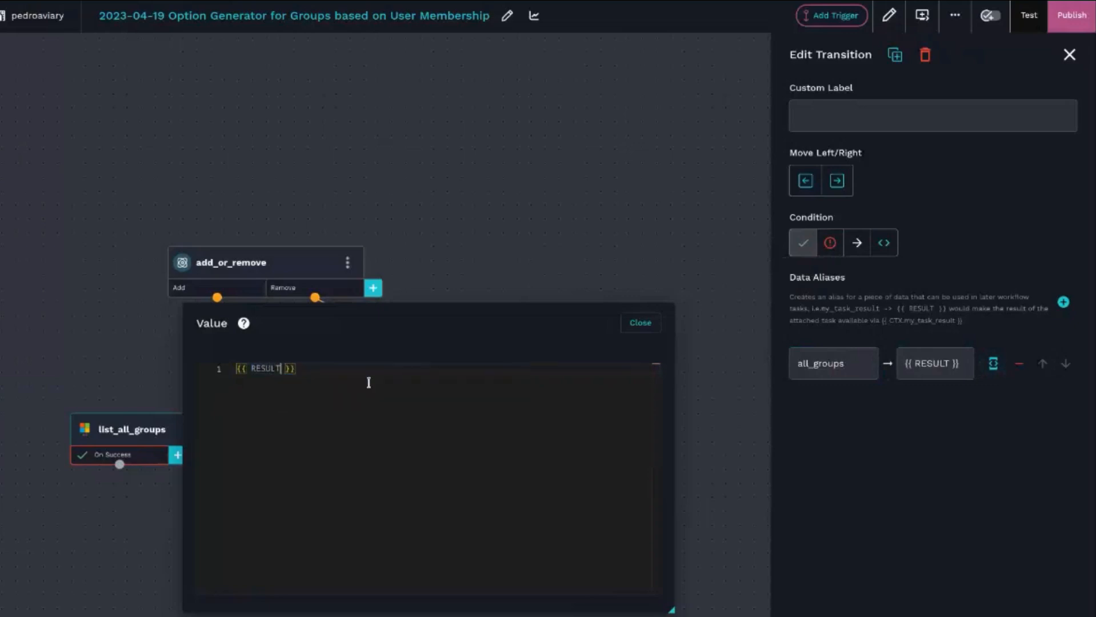
pyautogui.write('.')
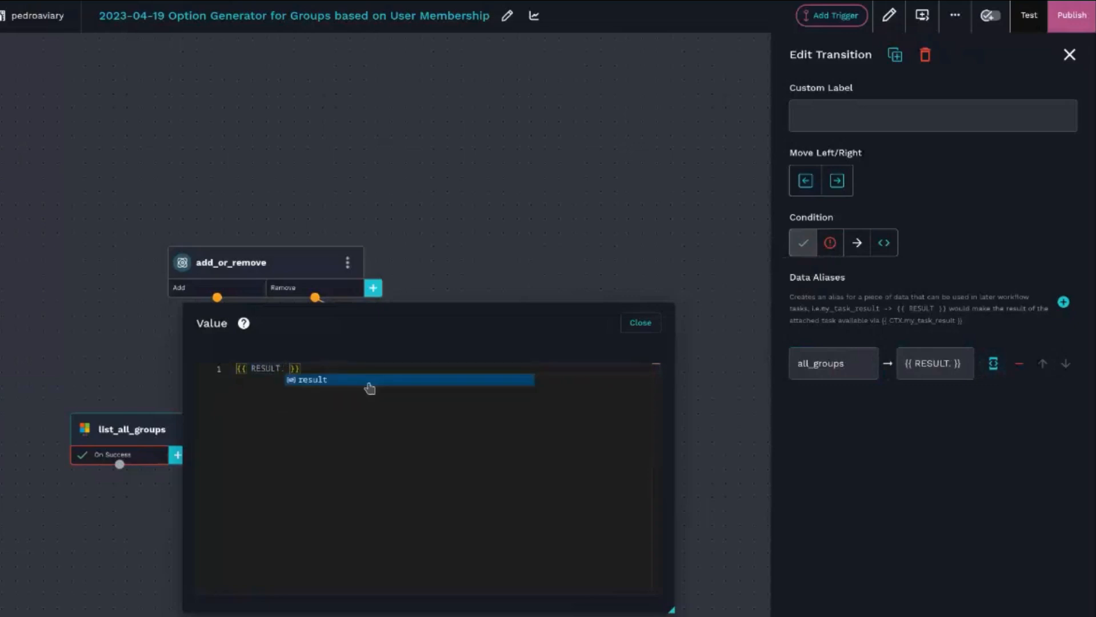
pyautogui.click(368, 384)
pyautogui.write('.')
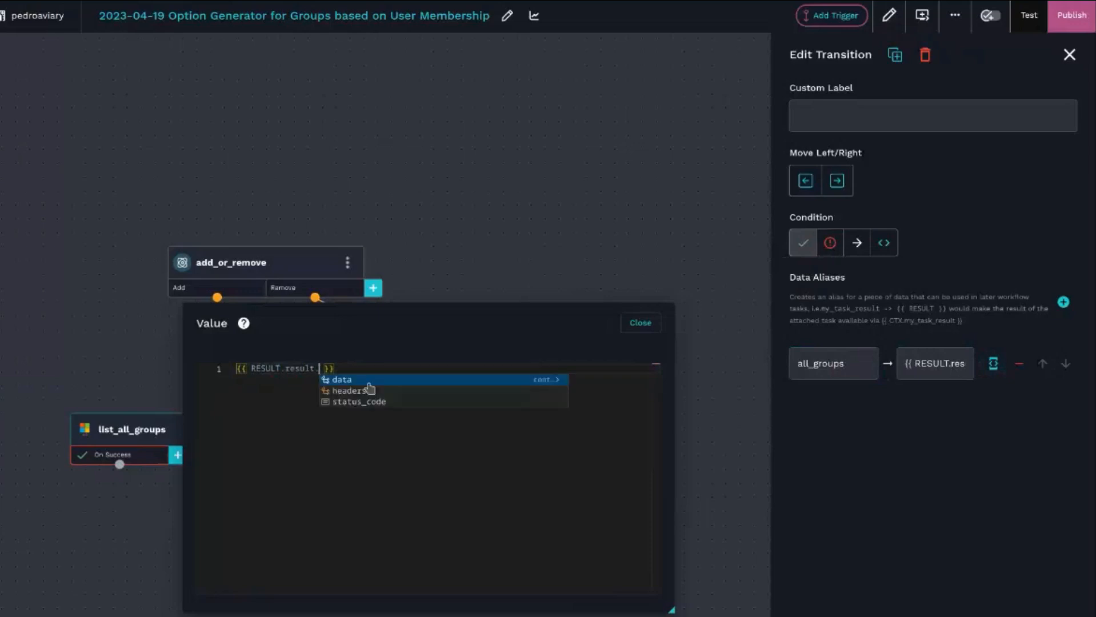
pyautogui.click(369, 381)
pyautogui.write('.')
pyautogui.click(369, 380)
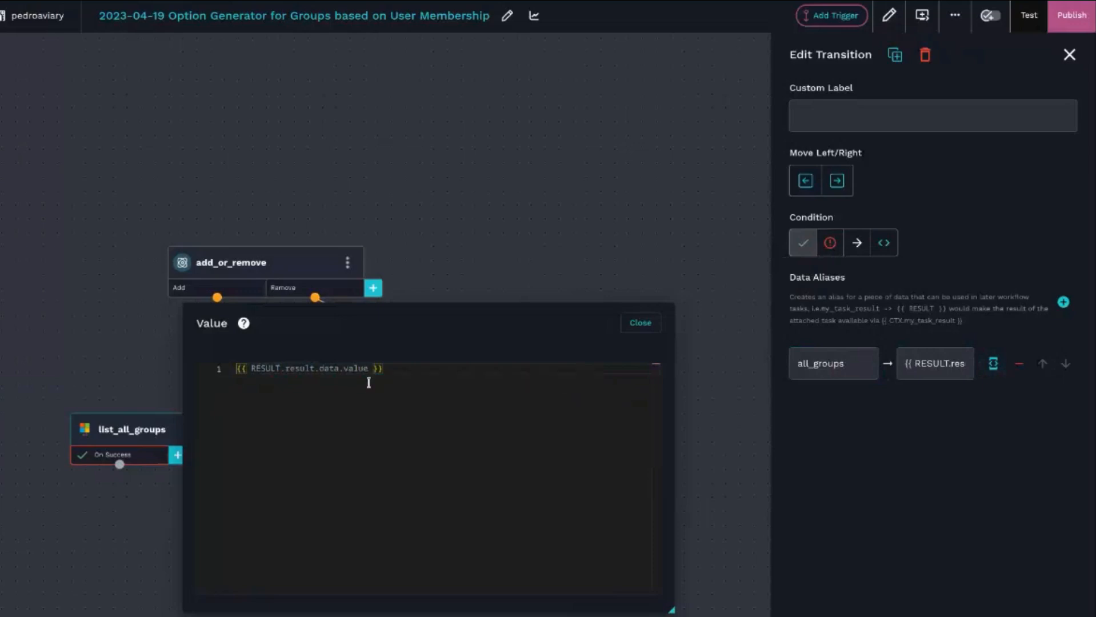
# - Browse the property suggestions available under the group value in the alias expression
pyautogui.write('.')
pyautogui.press('Down')
pyautogui.press('Down')
pyautogui.press('Down')
pyautogui.press('Down')
pyautogui.press('Up')
pyautogui.press('Down')
pyautogui.press('Down')
pyautogui.press('Down')
pyautogui.press('Up')
pyautogui.press('Up')
pyautogui.press('Down')
pyautogui.press('Down')
pyautogui.press('Up')
pyautogui.press('Up')
pyautogui.press('Up')
pyautogui.press('Up')
pyautogui.press('Up')
pyautogui.press('Up')
pyautogui.press('Up')
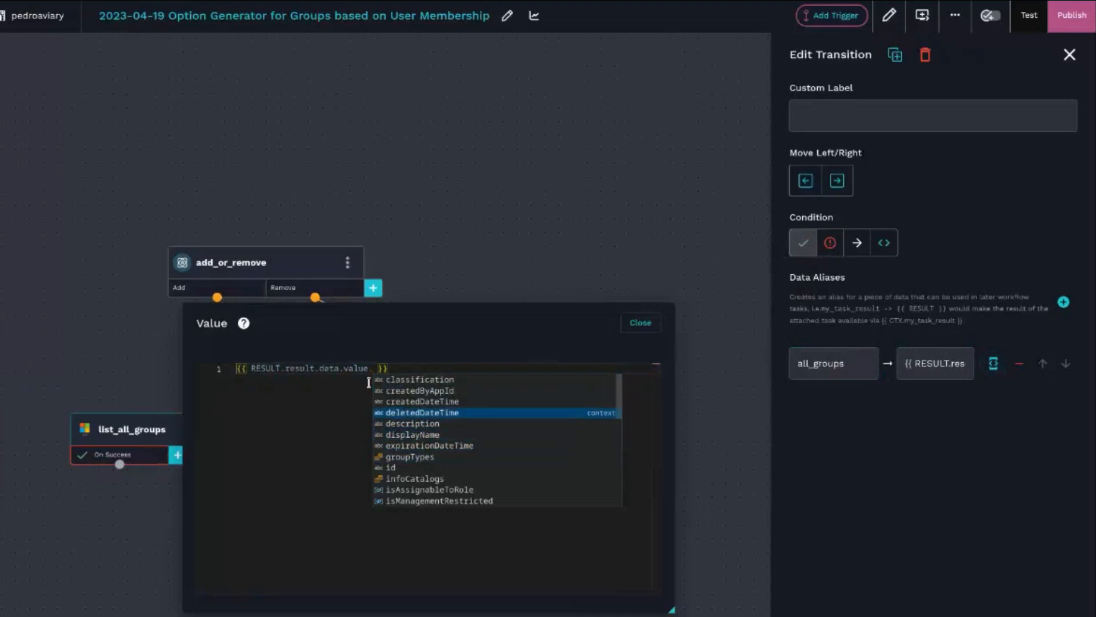
pyautogui.press('Down')
pyautogui.press('Down')
pyautogui.press('Down')
pyautogui.press('Down')
pyautogui.press('Down')
pyautogui.press('Up')
pyautogui.press('Down')
pyautogui.press('Down')
pyautogui.press('Down')
pyautogui.press('Down')
pyautogui.press('Up')
pyautogui.press('Up')
pyautogui.press('Up')
pyautogui.press('BackSpace')
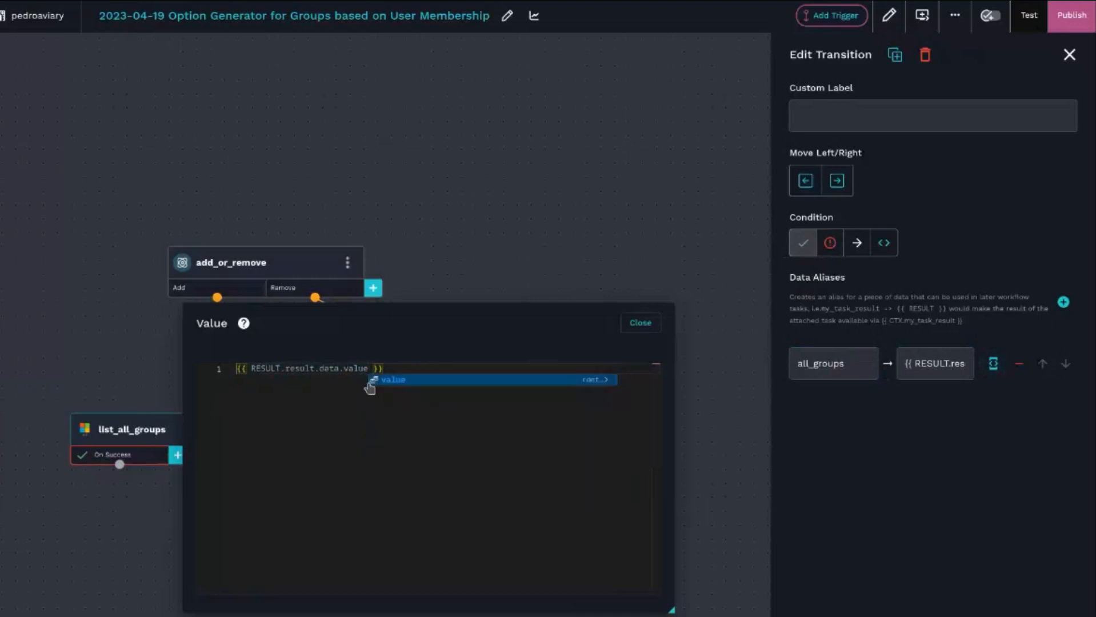
pyautogui.press('Escape')
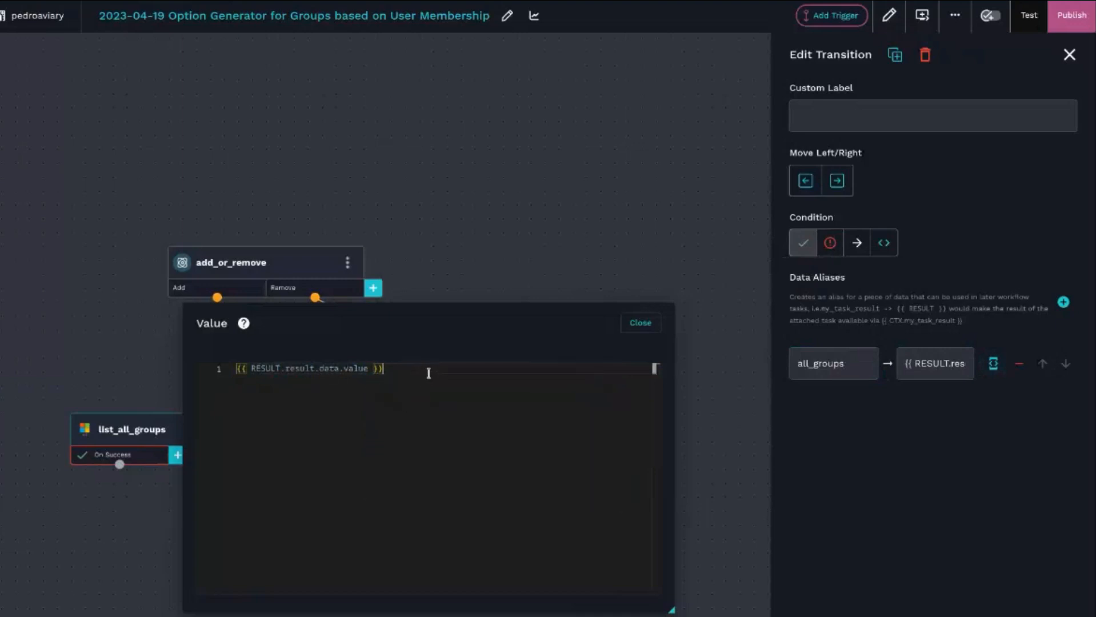
# - Copy the expression and add a data alias group_list with the same value on list_user_groups' success transition
pyautogui.moveTo(428, 373); pyautogui.dragTo(236, 369)
pyautogui.hotkey('ctrl', 'c')
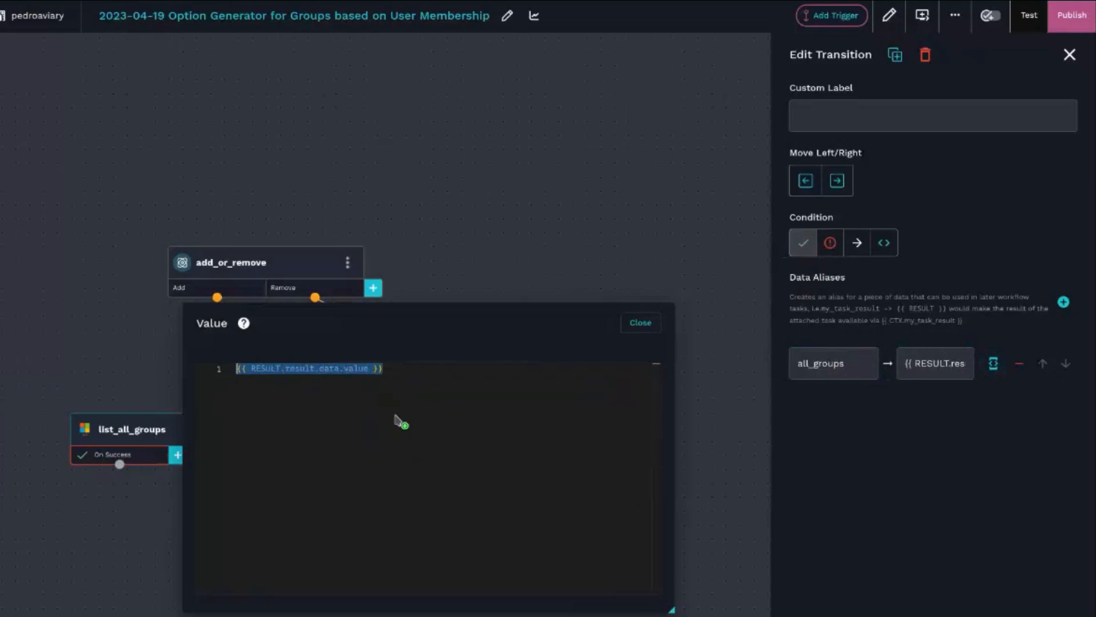
pyautogui.click(633, 324)
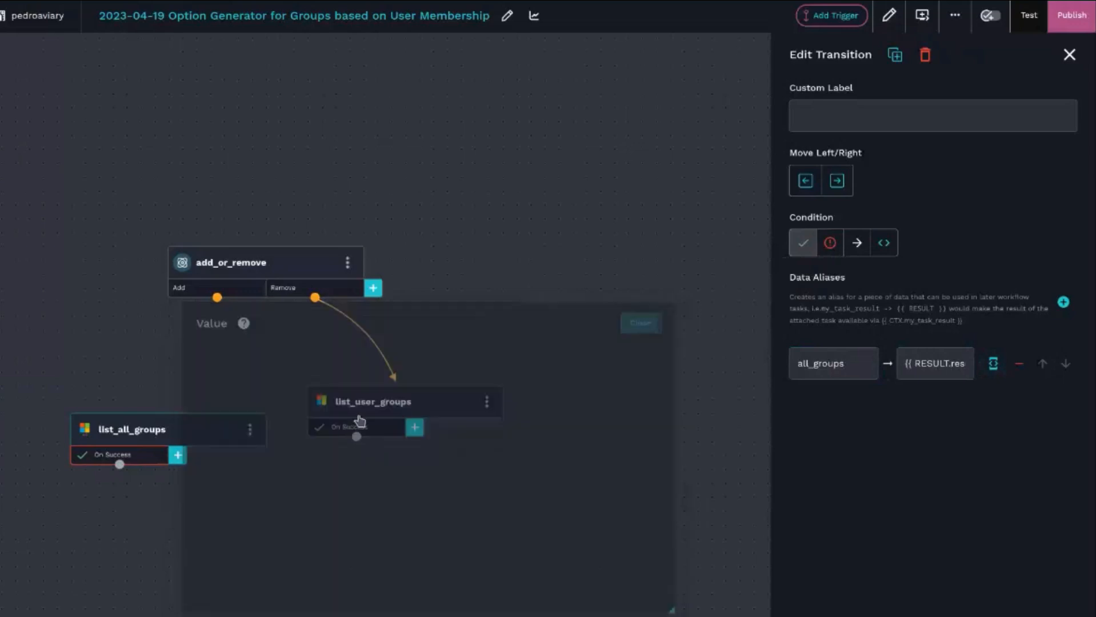
pyautogui.click(385, 429)
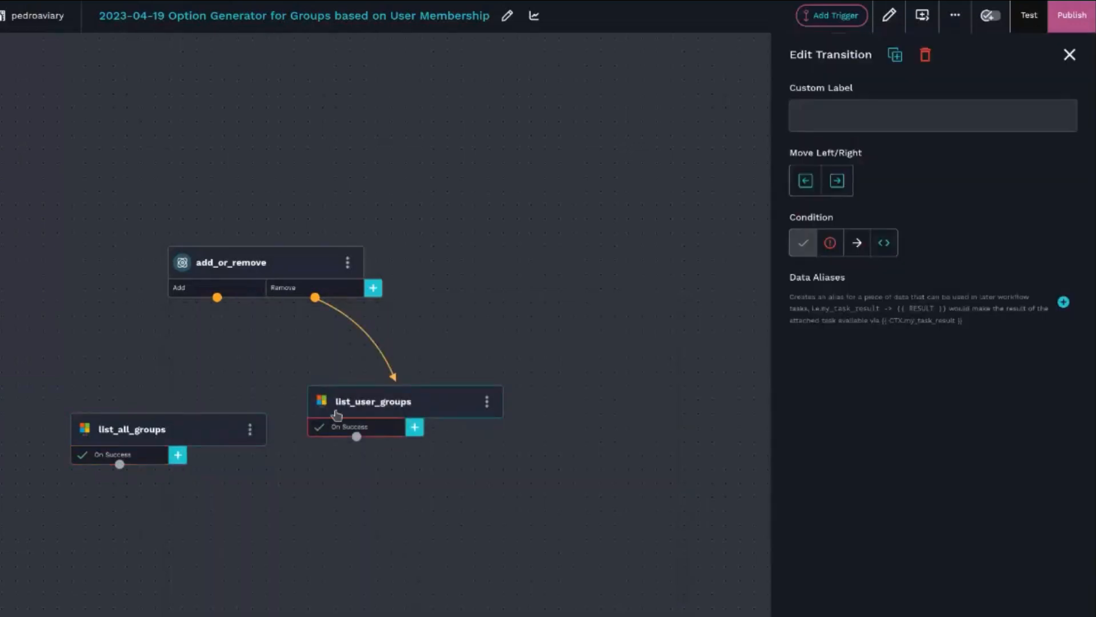
pyautogui.click(1062, 303)
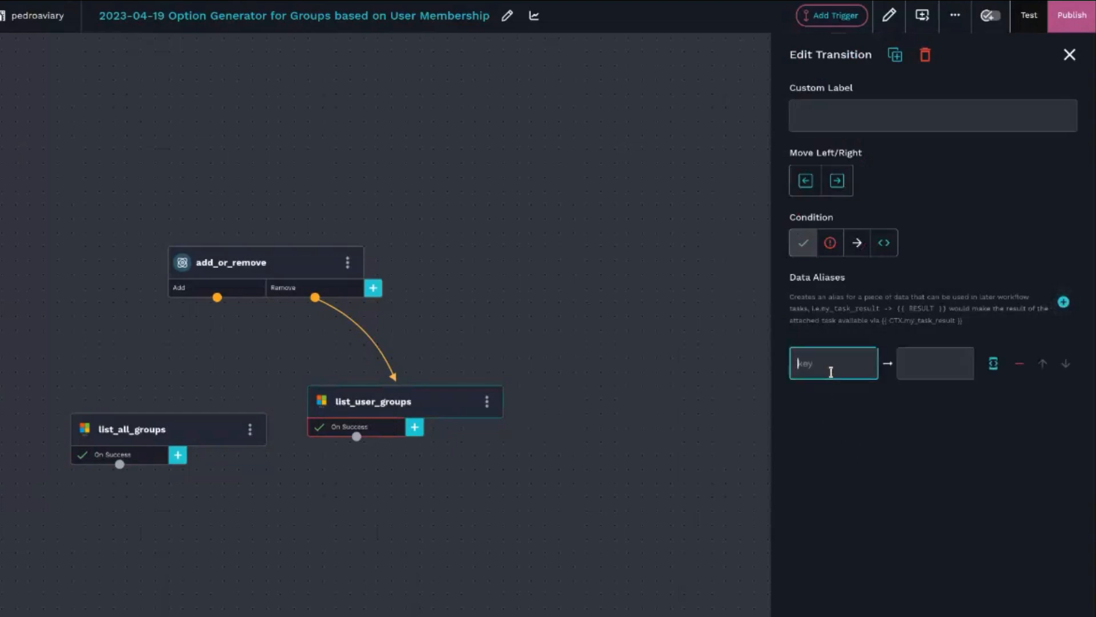
pyautogui.write('gropu_')
pyautogui.click(993, 363)
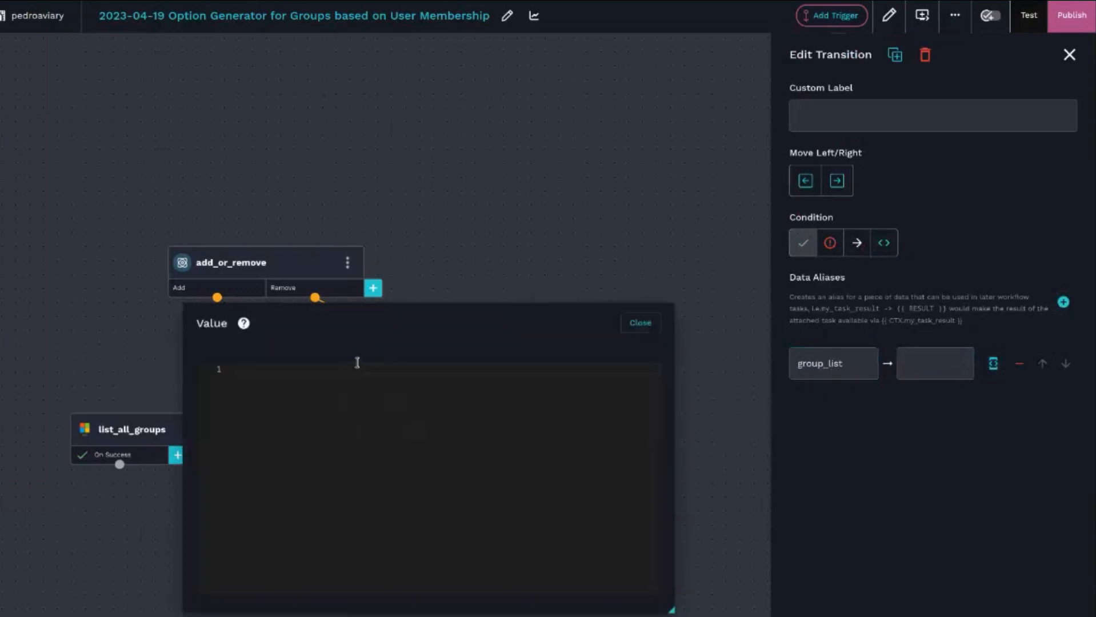
pyautogui.hotkey('ctrl', 'v')
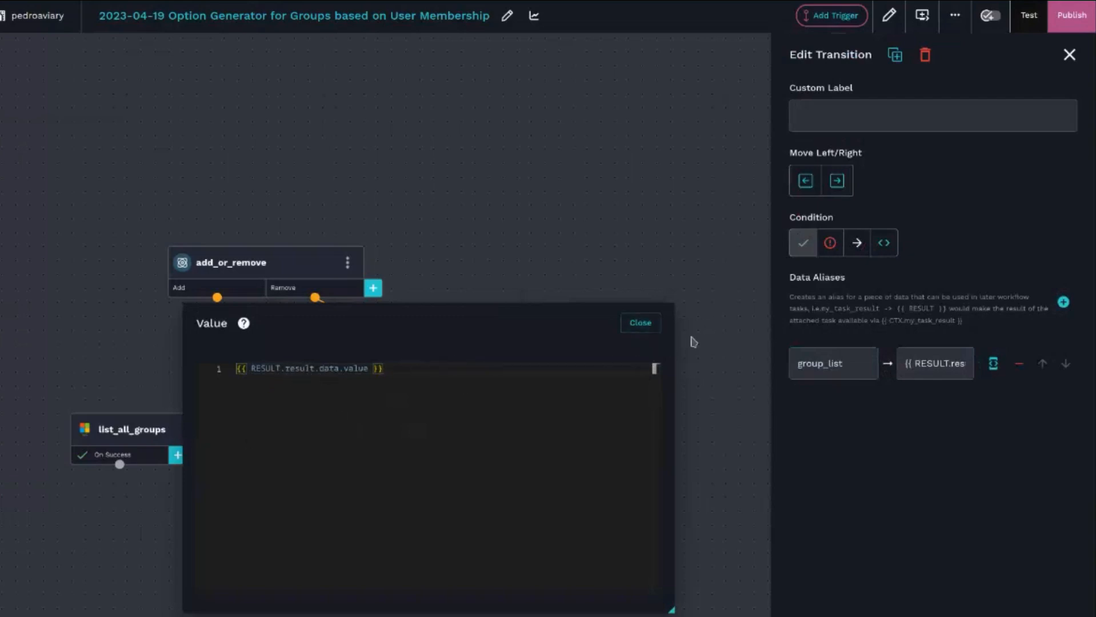
pyautogui.click(662, 326)
pyautogui.click(653, 328)
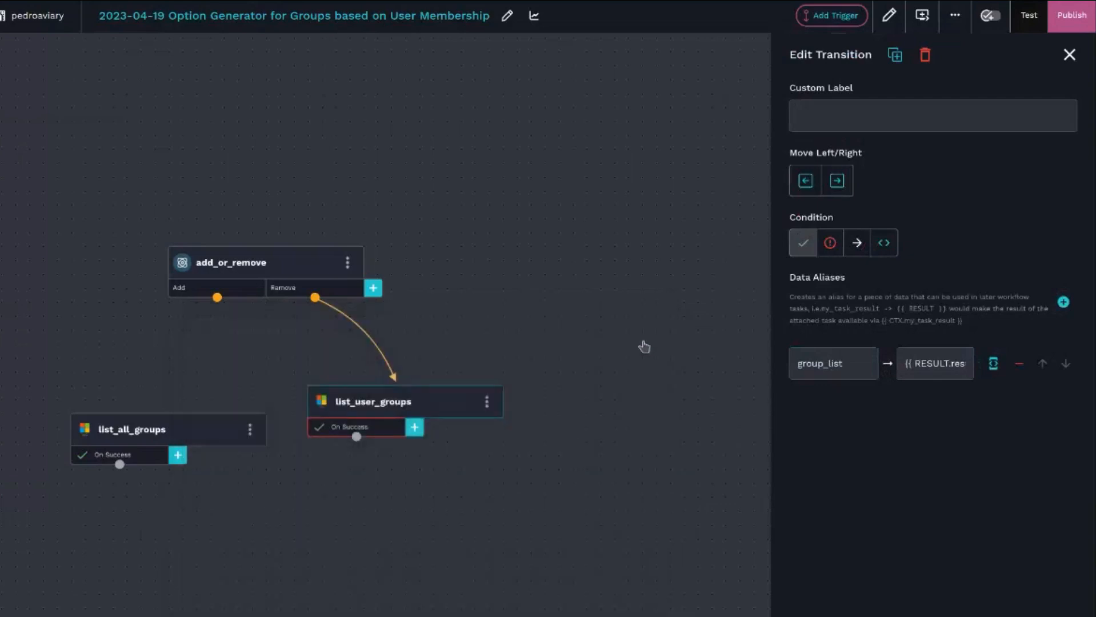
# - Align list_all_groups with list_user_groups and connect the Add branch of add_or_remove to list_all_groups
pyautogui.click(404, 578)
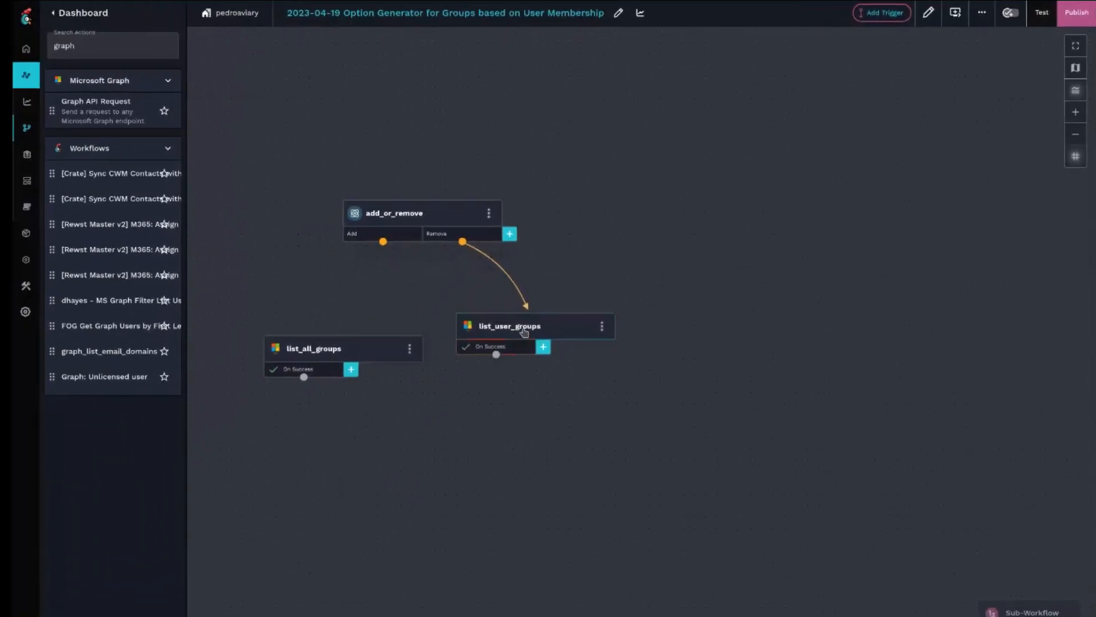
pyautogui.click(524, 332)
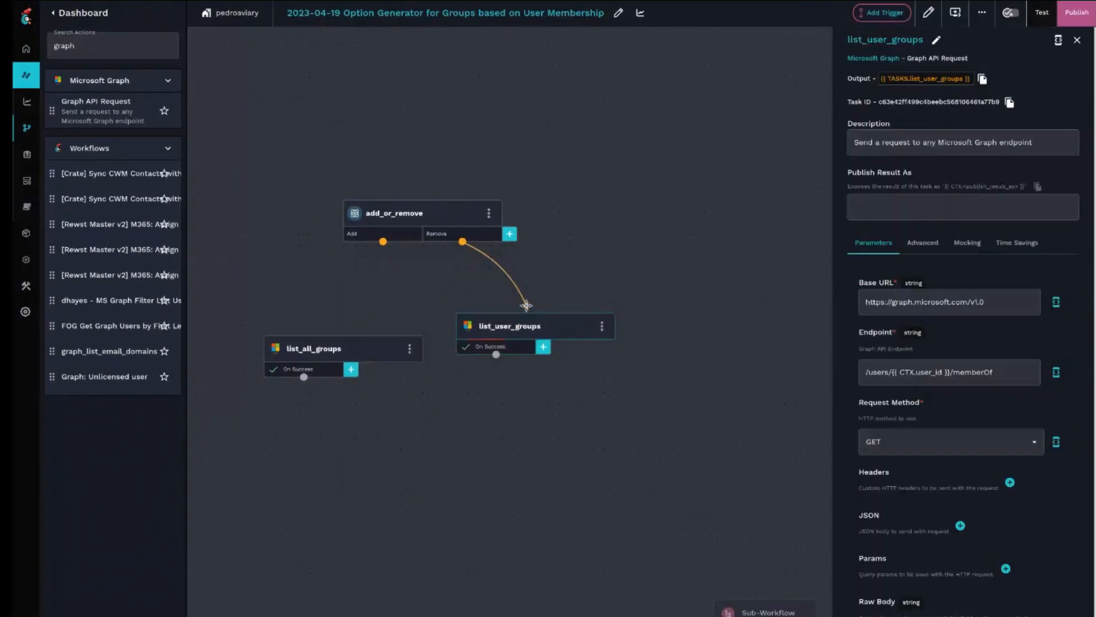
pyautogui.moveTo(293, 336); pyautogui.dragTo(286, 327)
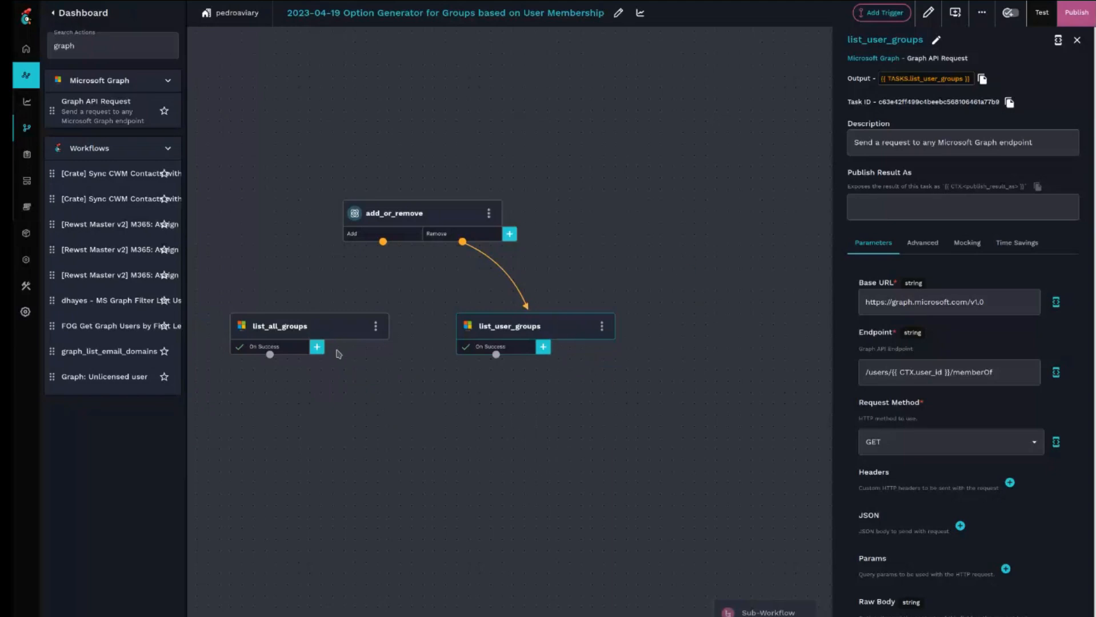
pyautogui.moveTo(388, 424)
pyautogui.mouseDown()
pyautogui.moveTo(422, 404)
pyautogui.moveTo(405, 429)
pyautogui.mouseUp()
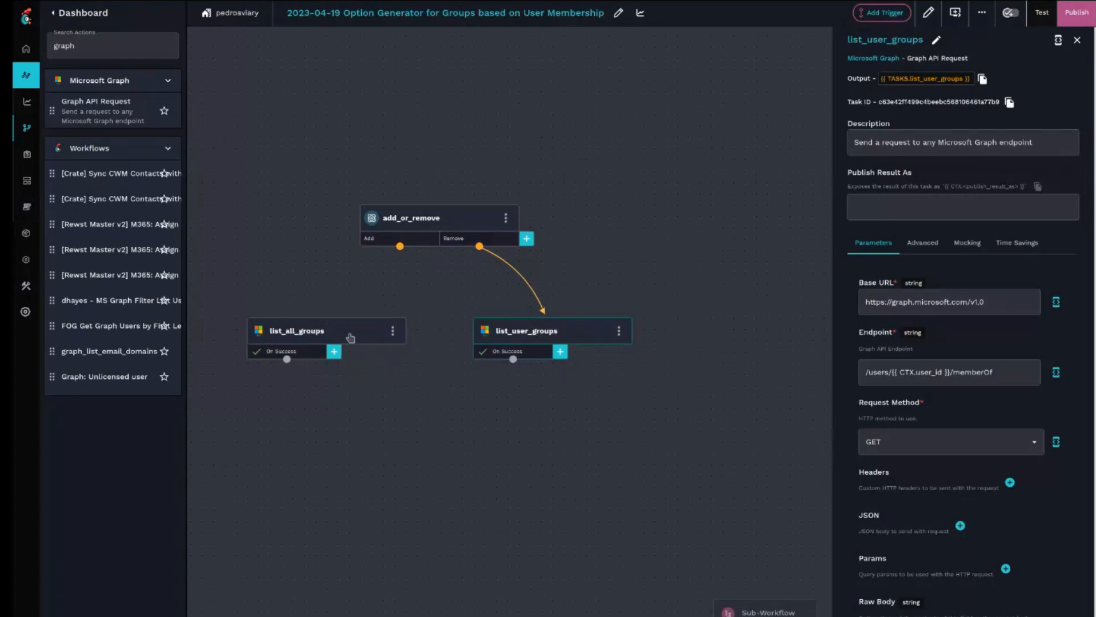
pyautogui.click(313, 339)
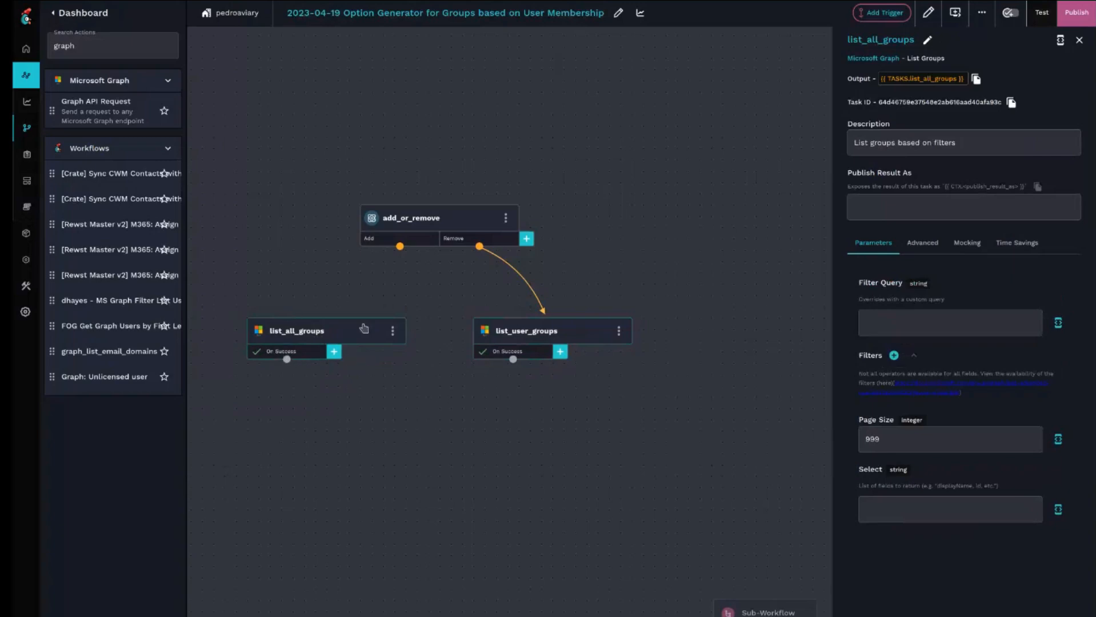
pyautogui.click(521, 335)
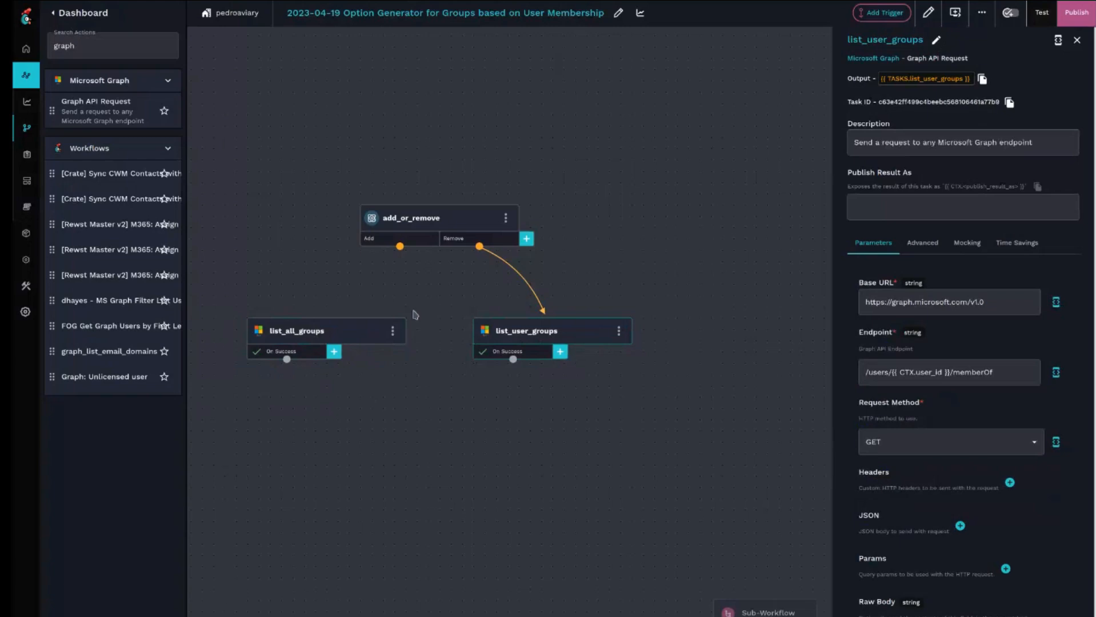
pyautogui.moveTo(399, 246); pyautogui.dragTo(301, 343)
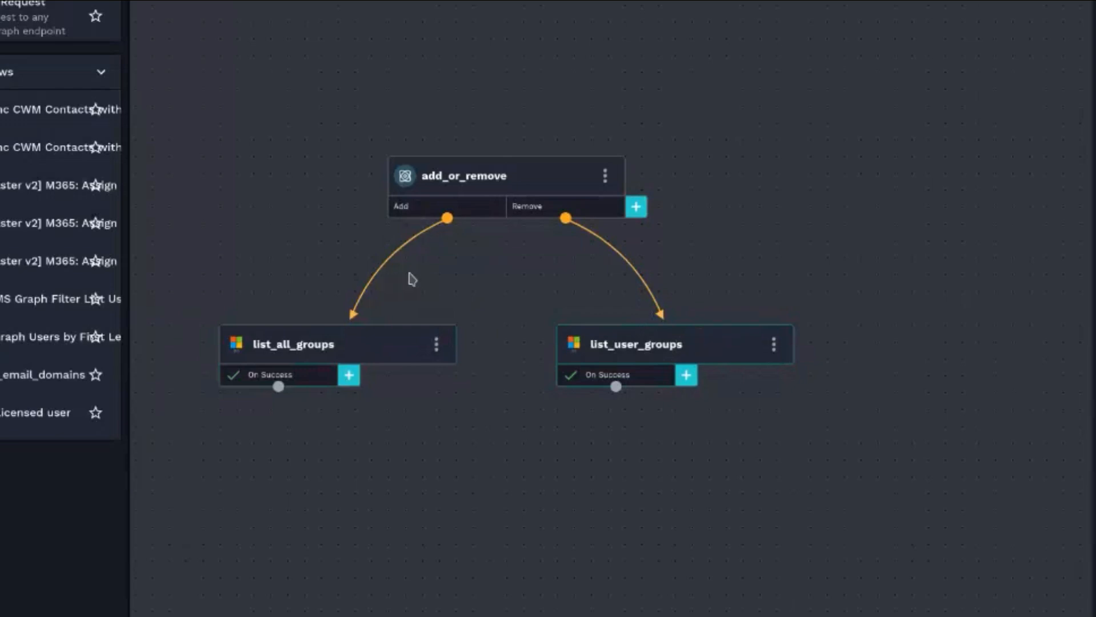
# - Delete the Add connection and route list_all_groups' success into add_or_remove, placing list_all_groups above it
pyautogui.click(358, 299)
pyautogui.press('Delete')
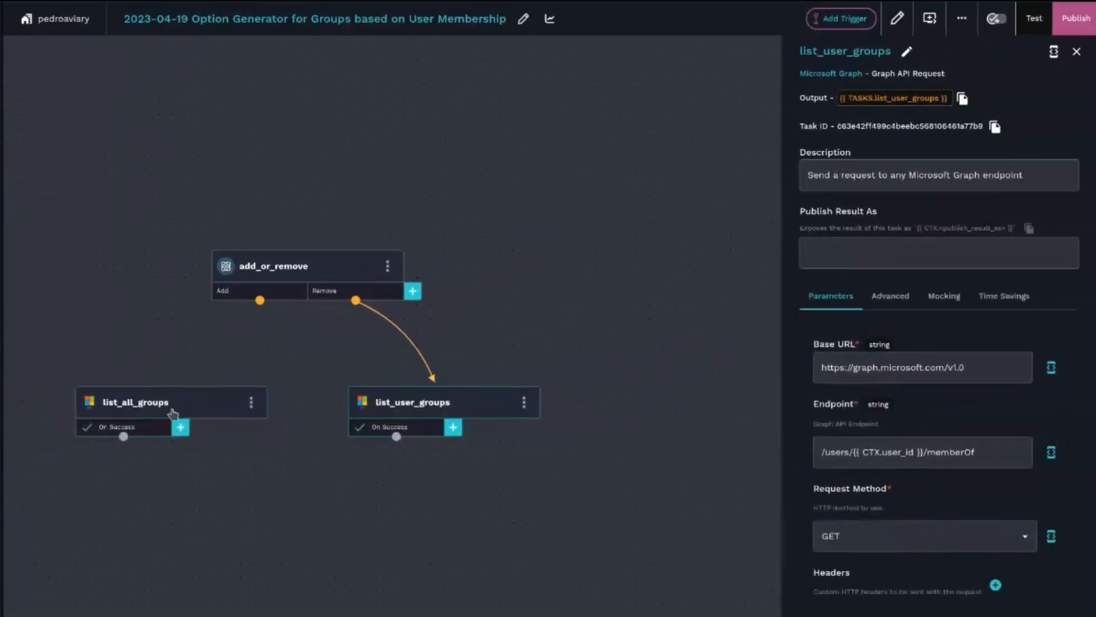
pyautogui.moveTo(173, 413)
pyautogui.mouseDown()
pyautogui.moveTo(225, 152)
pyautogui.moveTo(251, 126)
pyautogui.moveTo(327, 244)
pyautogui.moveTo(315, 272)
pyautogui.moveTo(281, 260)
pyautogui.mouseUp()
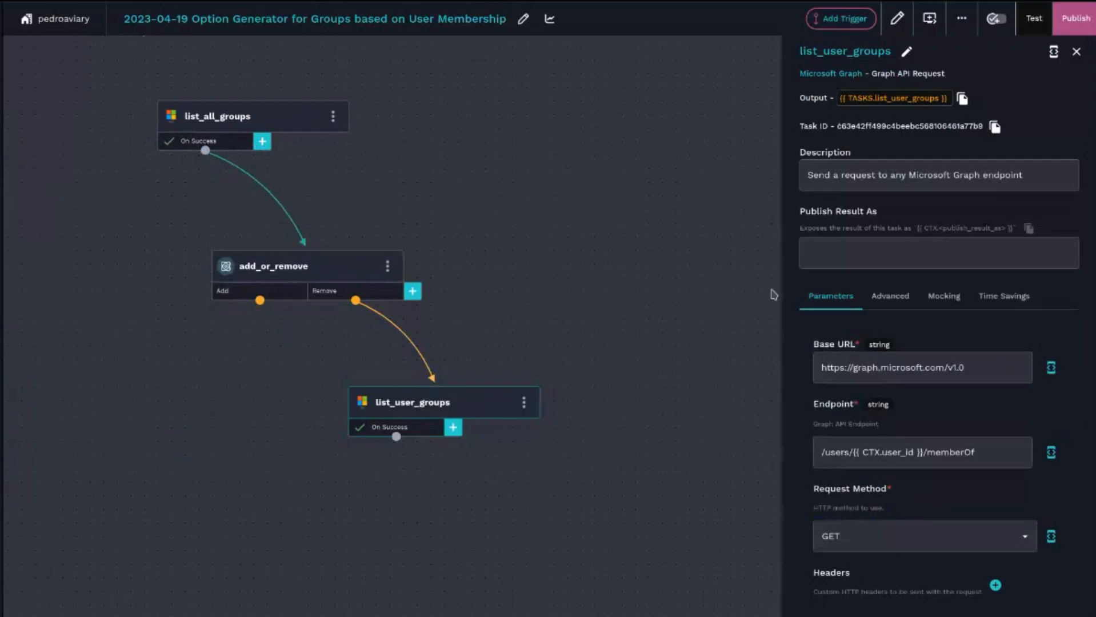
# - Publish the workflow changes
pyautogui.click(1075, 18)
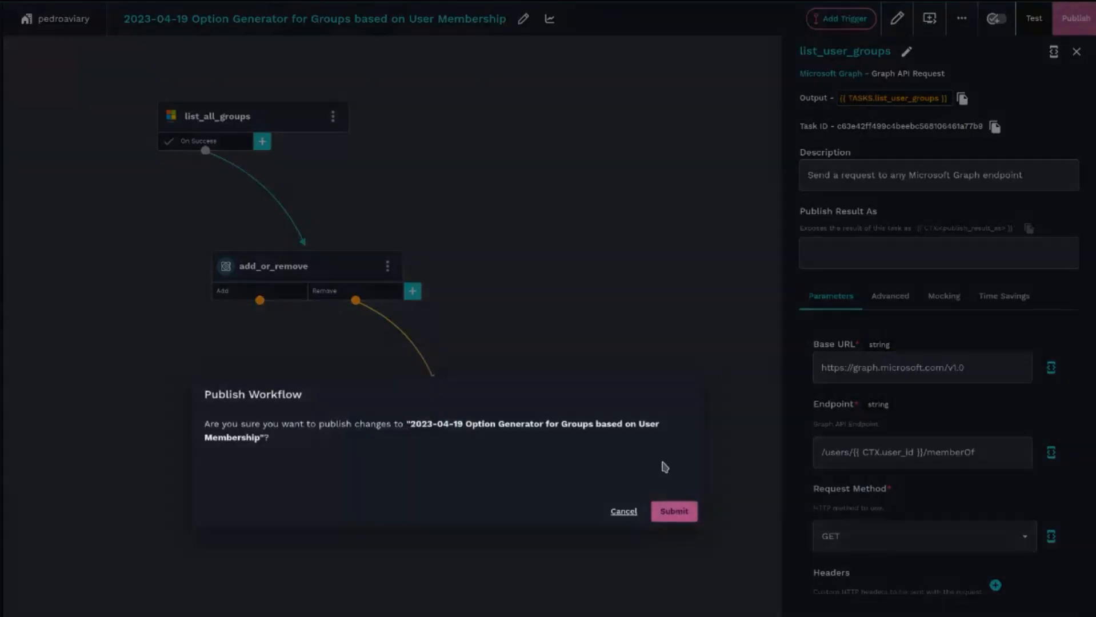
pyautogui.click(677, 513)
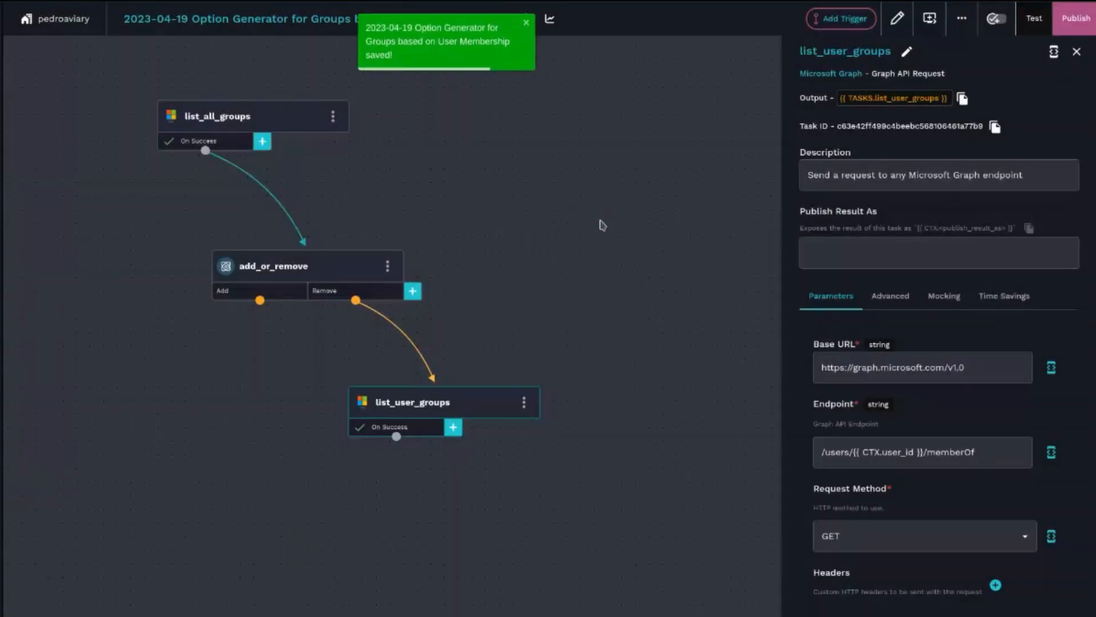
pyautogui.moveTo(601, 224); pyautogui.dragTo(587, 272)
pyautogui.moveTo(239, 168); pyautogui.dragTo(255, 209)
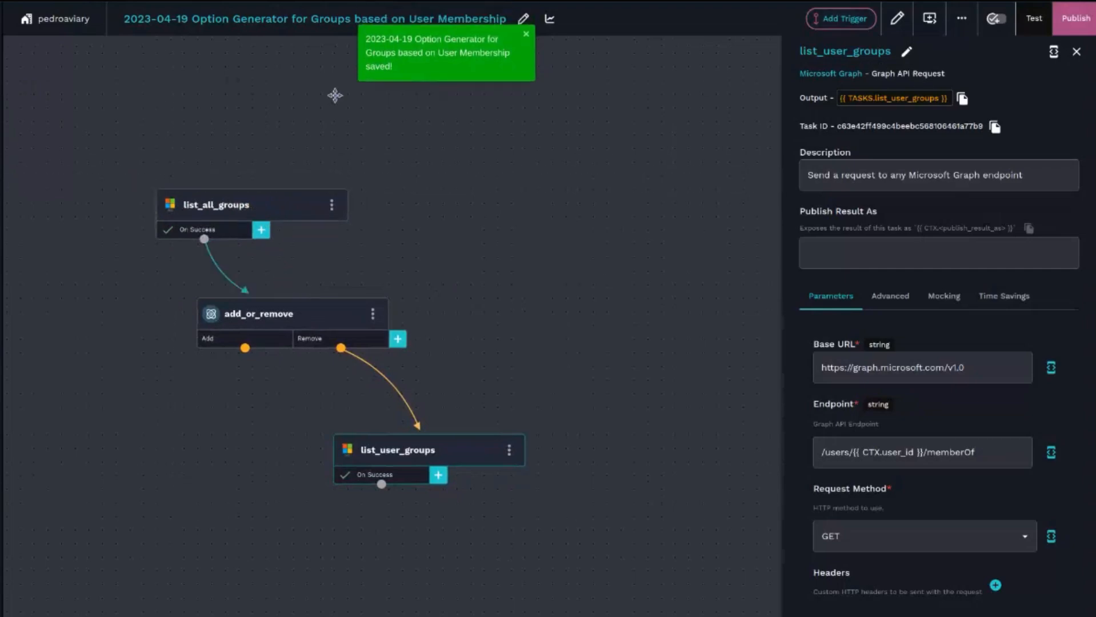
# - Start adding a trigger named Option Generator and enable it
pyautogui.click(860, 22)
pyautogui.click(527, 118)
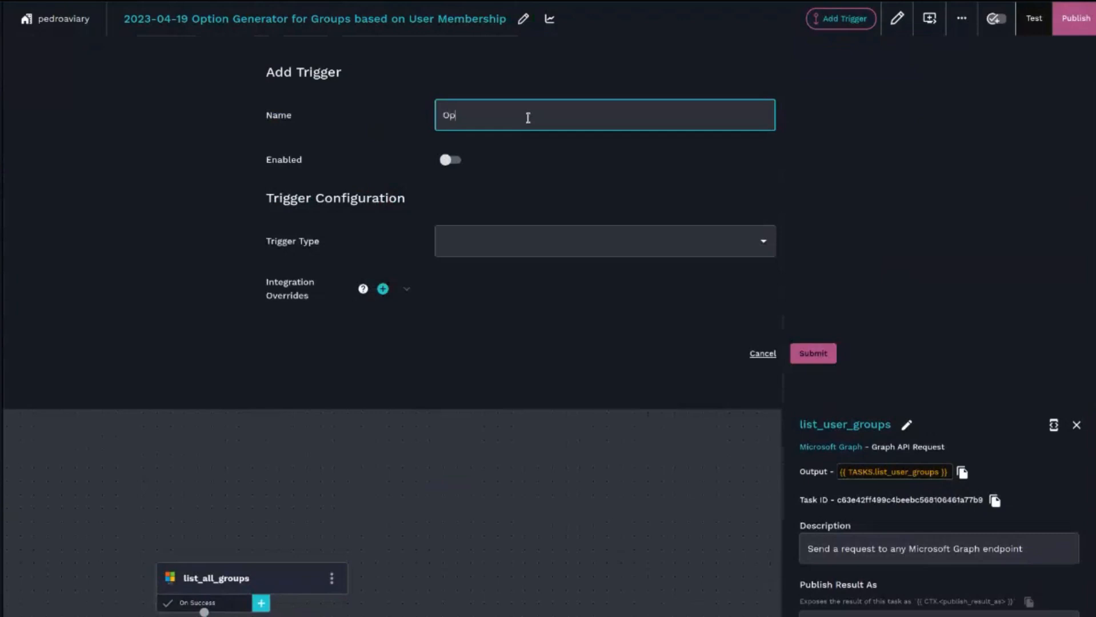
pyautogui.write('Option Generator')
pyautogui.click(448, 160)
# - Set the trigger type to Core - Always Pass
pyautogui.click(545, 242)
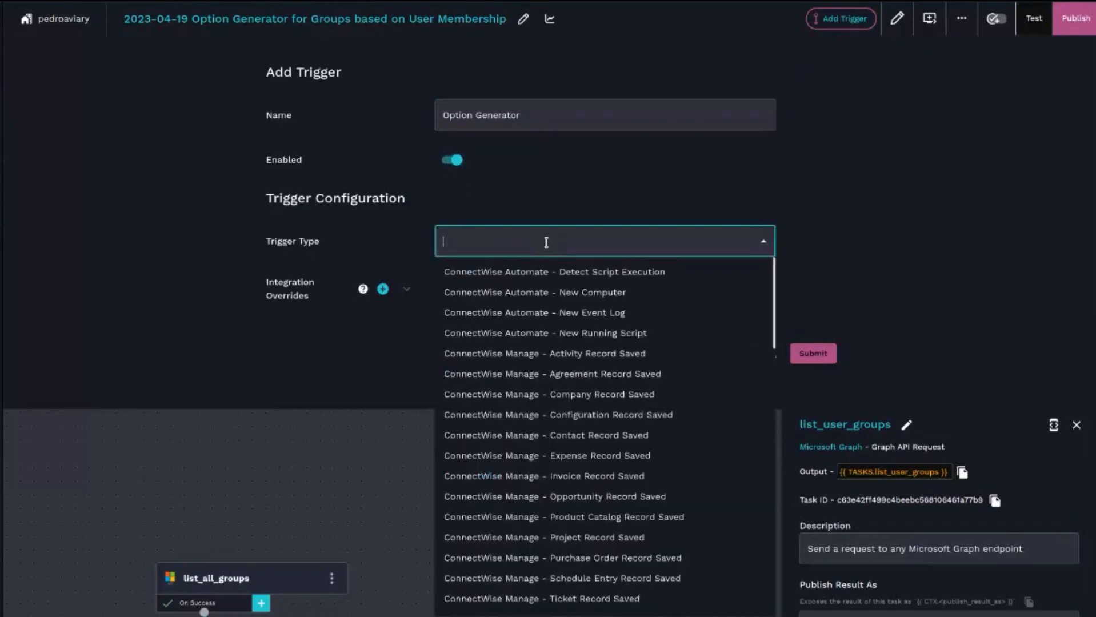
pyautogui.scroll(-5, 611, 520)
pyautogui.scroll(1, 597, 492)
pyautogui.scroll(-2, 593, 428)
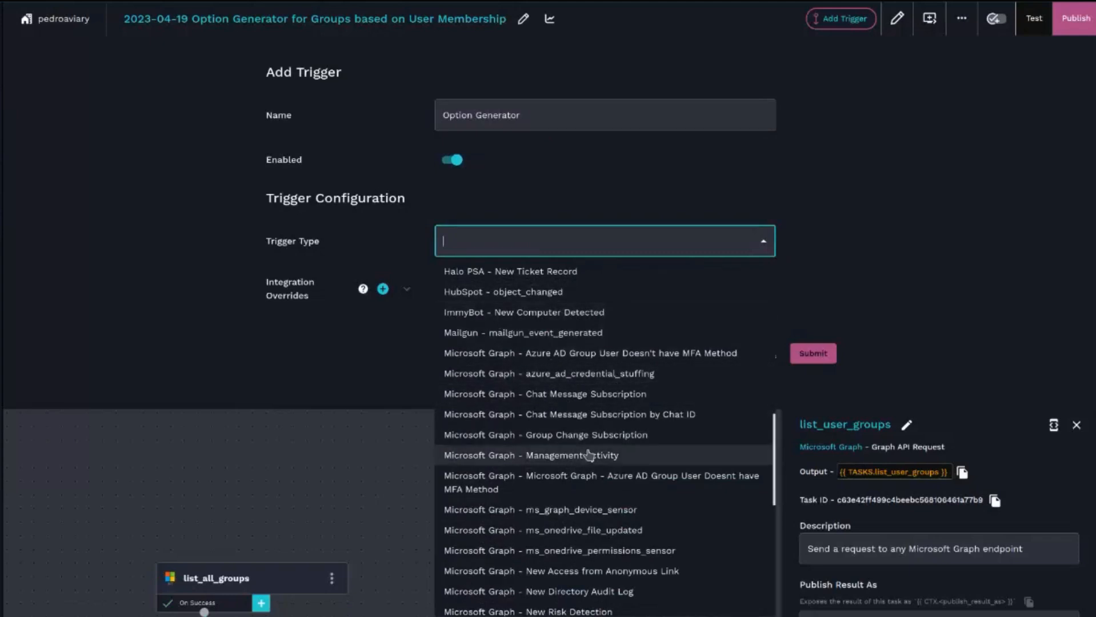
pyautogui.scroll(5, 589, 454)
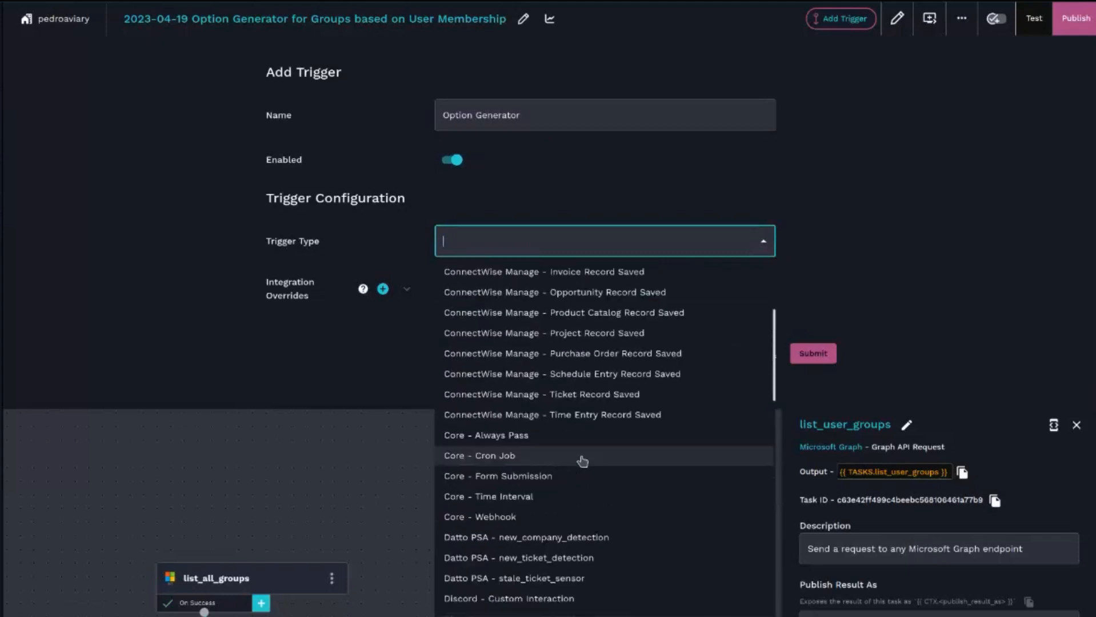
pyautogui.click(500, 437)
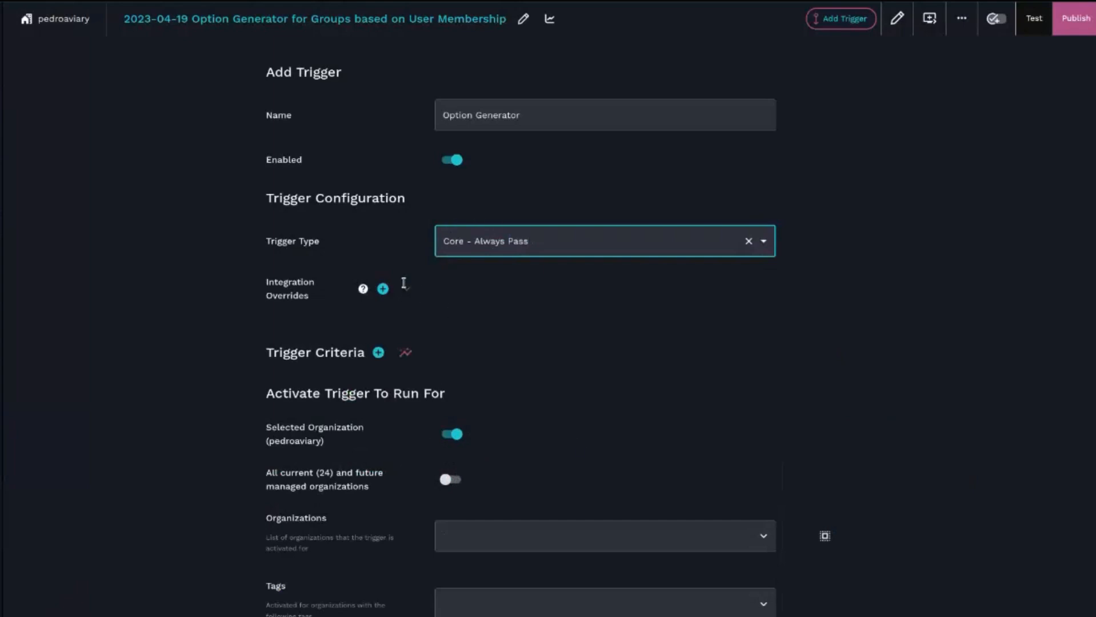
# - Add a Microsoft Graph integration override to the Option Generator trigger and save the trigger
pyautogui.click(383, 288)
pyautogui.click(579, 375)
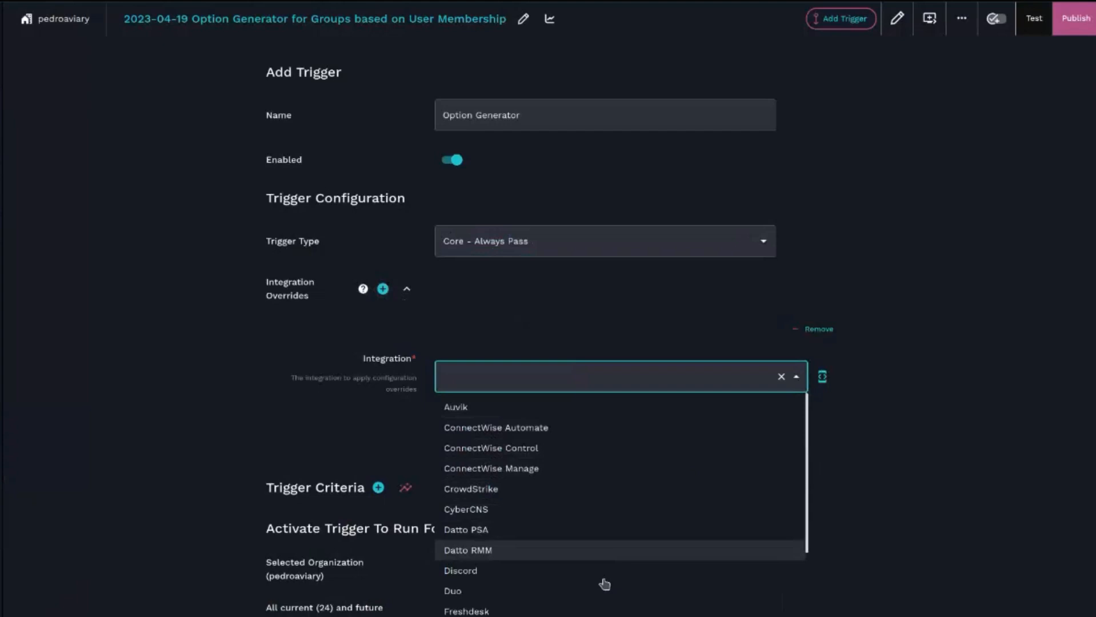
pyautogui.scroll(-5, 604, 584)
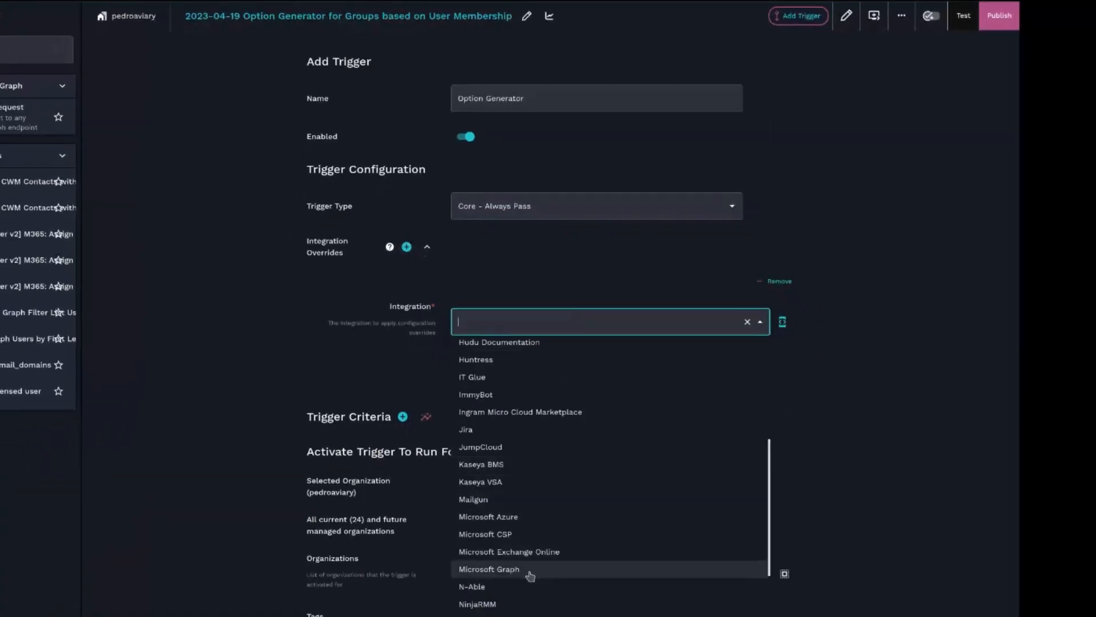
pyautogui.click(530, 571)
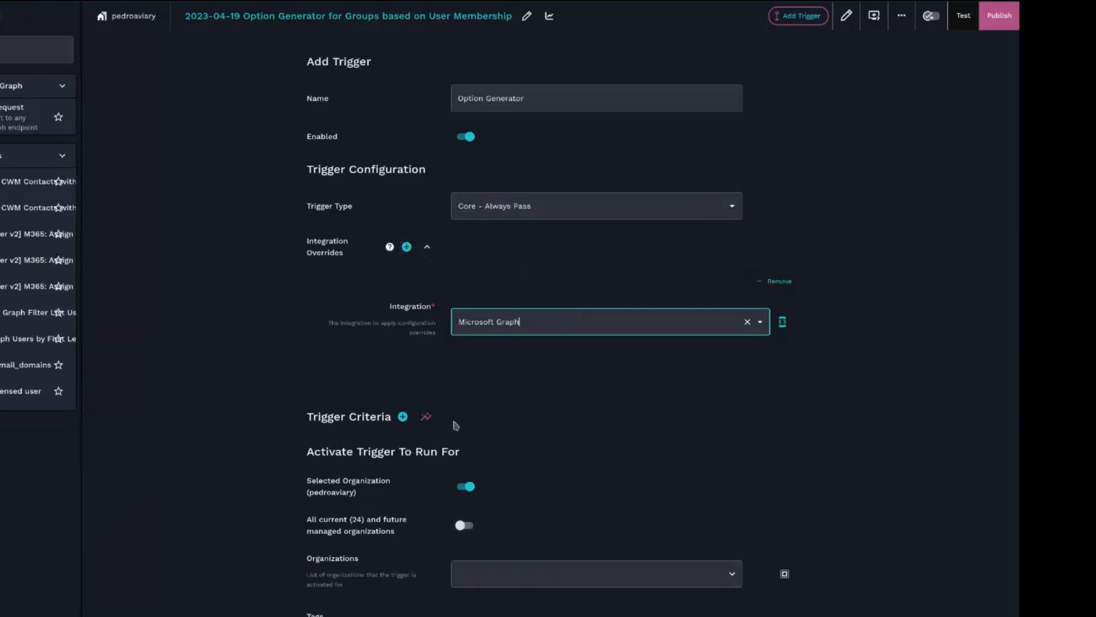
pyautogui.click(463, 525)
pyautogui.click(463, 525)
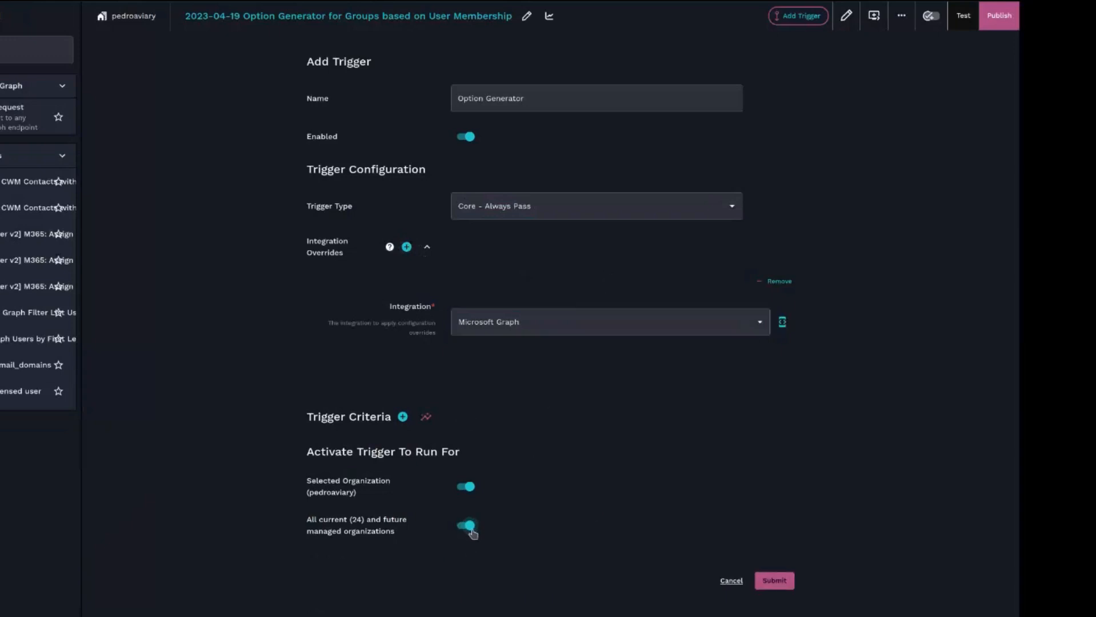
pyautogui.click(468, 526)
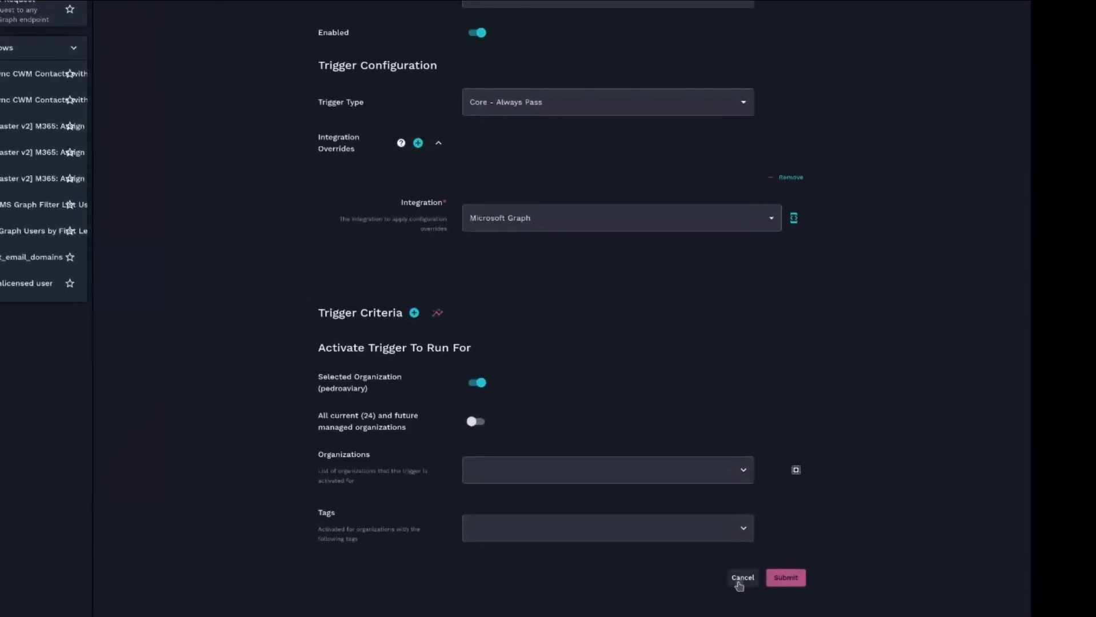
pyautogui.click(740, 580)
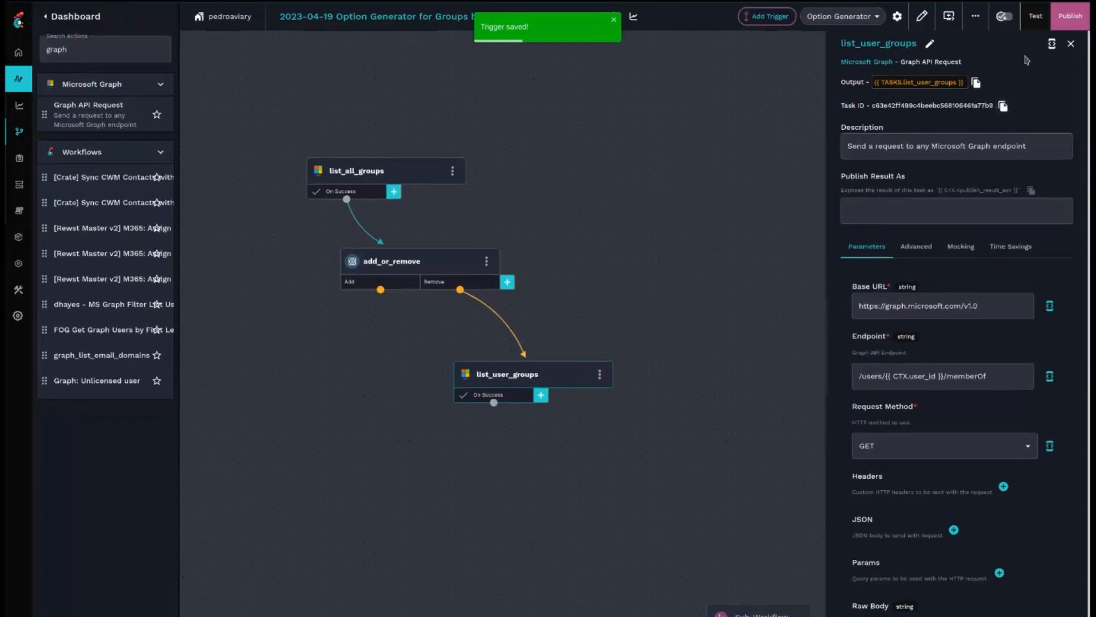
# - Publish the workflow changes
pyautogui.click(1069, 16)
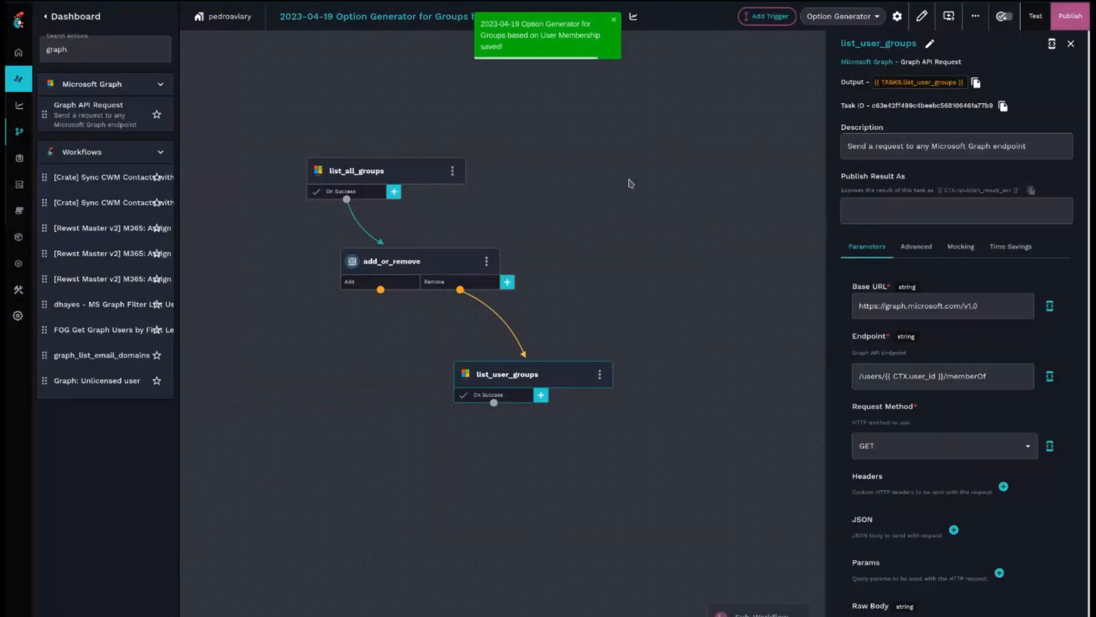
pyautogui.click(255, 103)
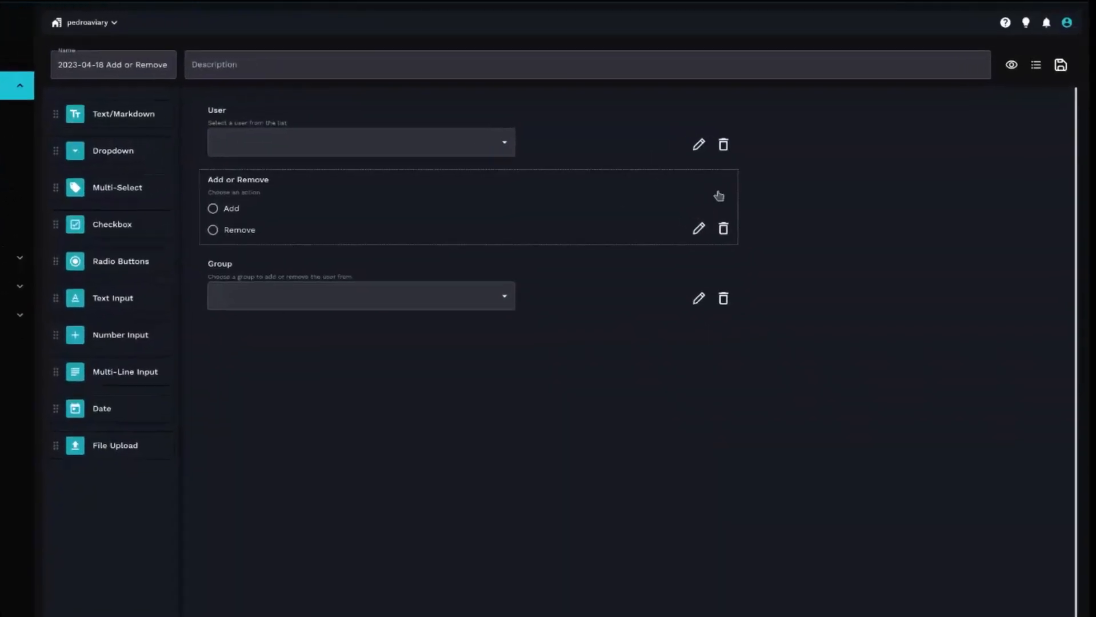
# - Make the Group field workflow-generated, using the 2023-04-19 Option Generator for Groups based on User Membership workflow
pyautogui.click(242, 282)
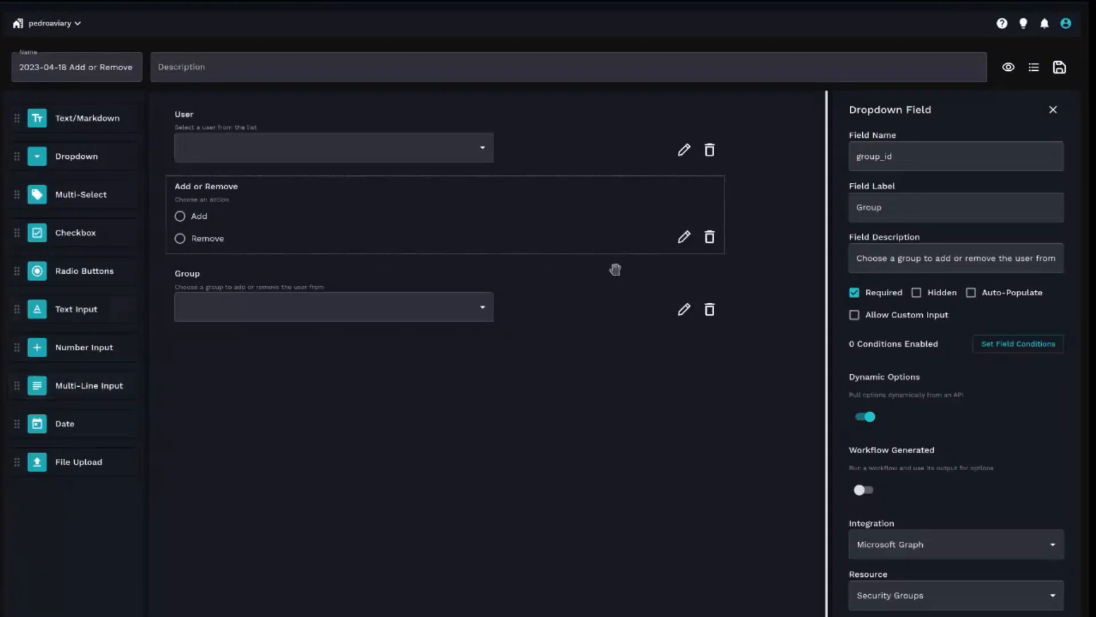
pyautogui.click(860, 489)
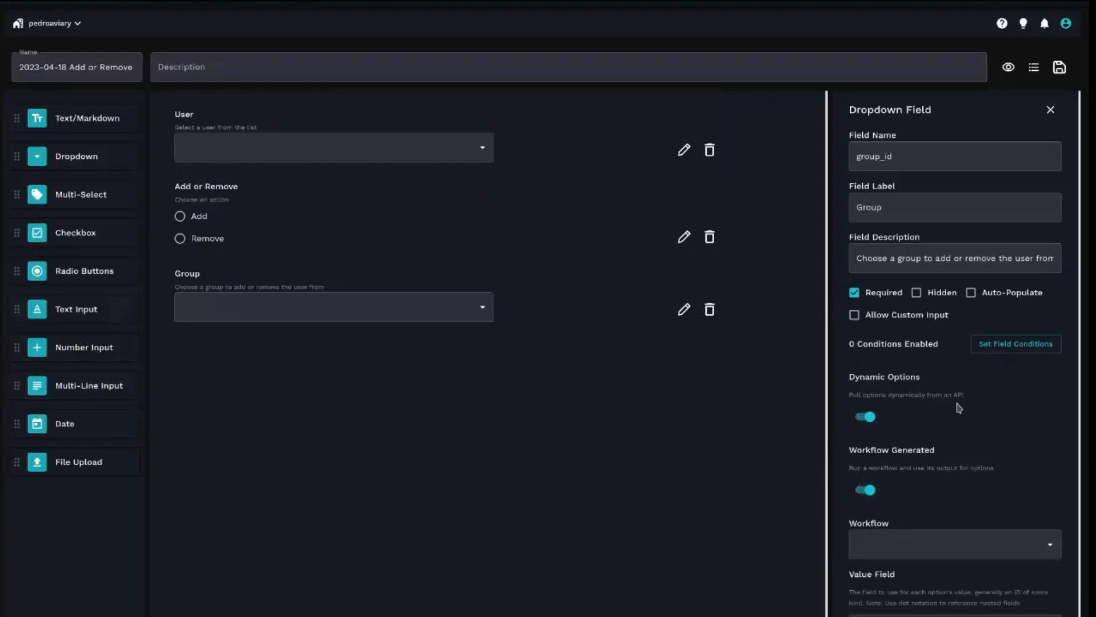
pyautogui.scroll(-1, 862, 573)
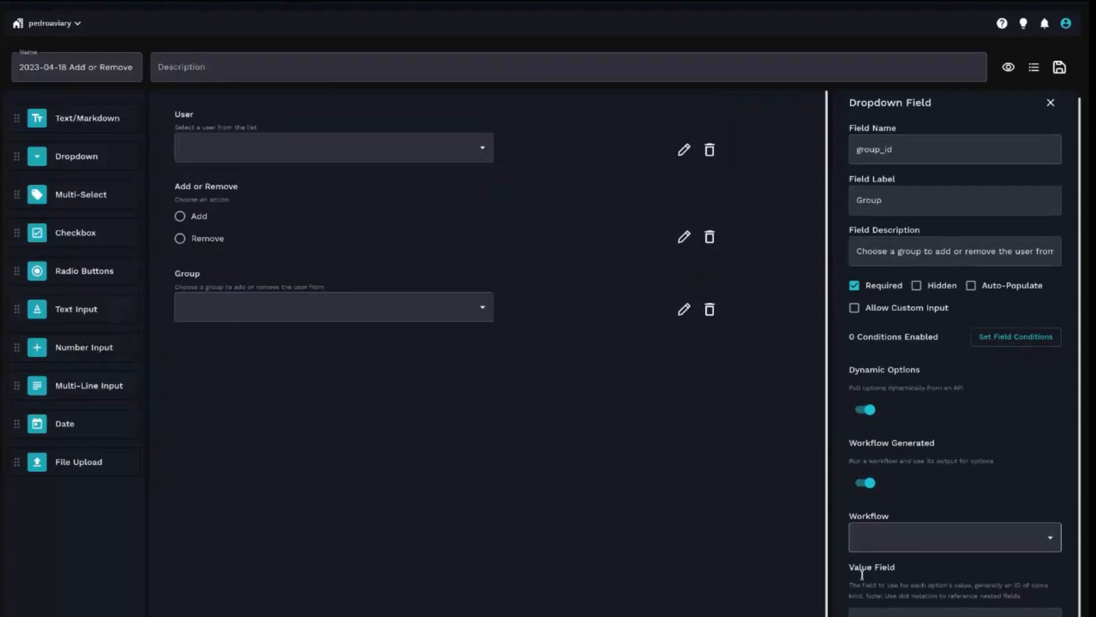
pyautogui.click(922, 539)
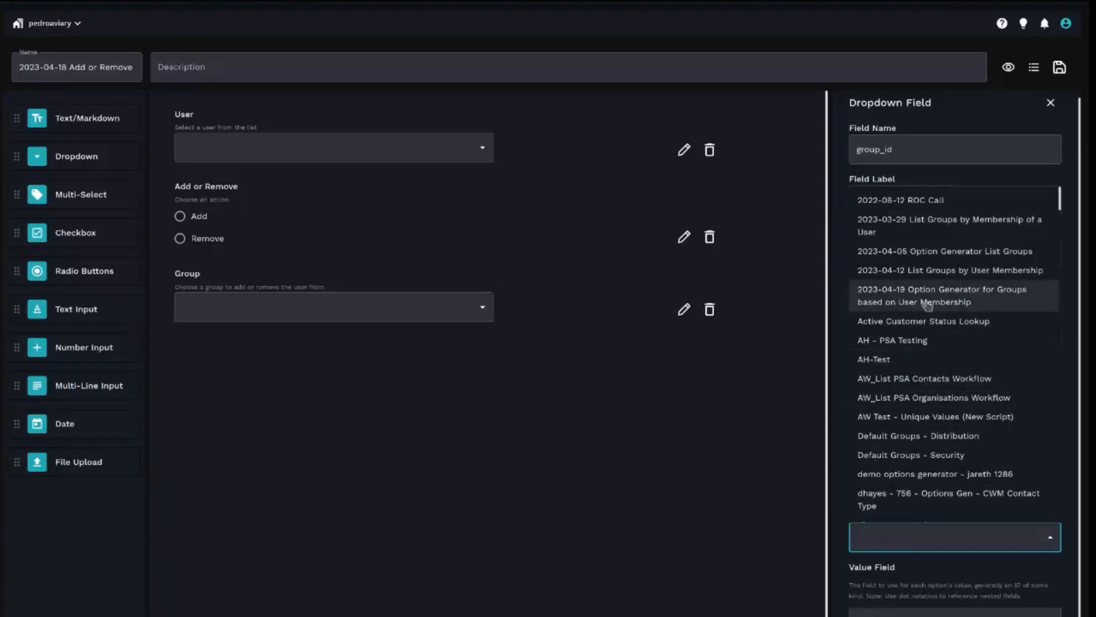
pyautogui.click(964, 304)
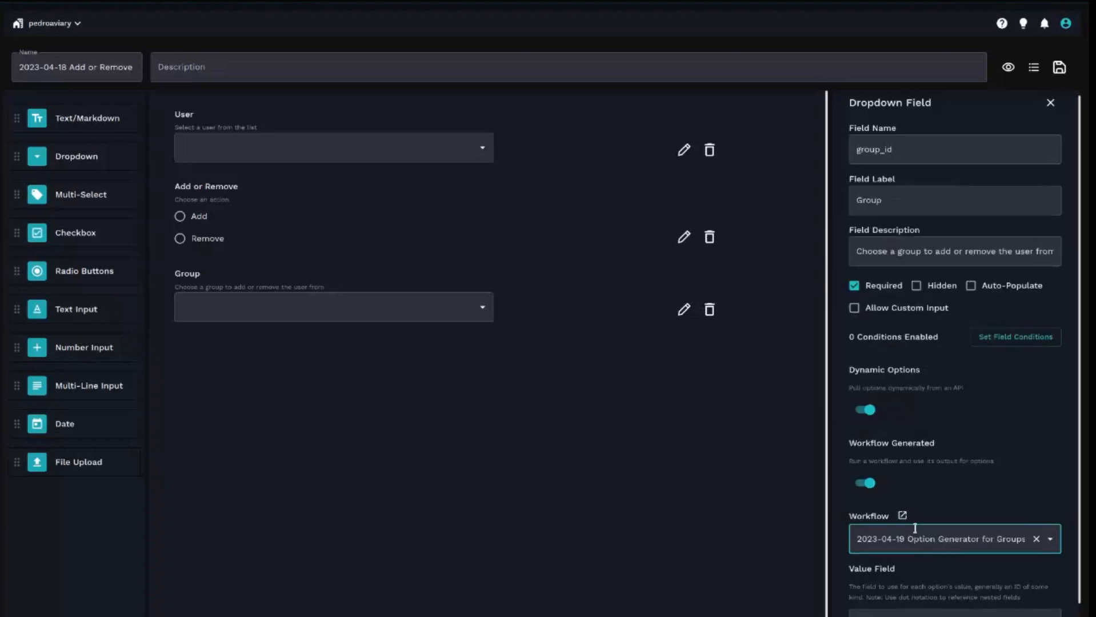
# - Set the Group field's Label Field to displayName and its trigger to Option Generator
pyautogui.scroll(-5, 1008, 386)
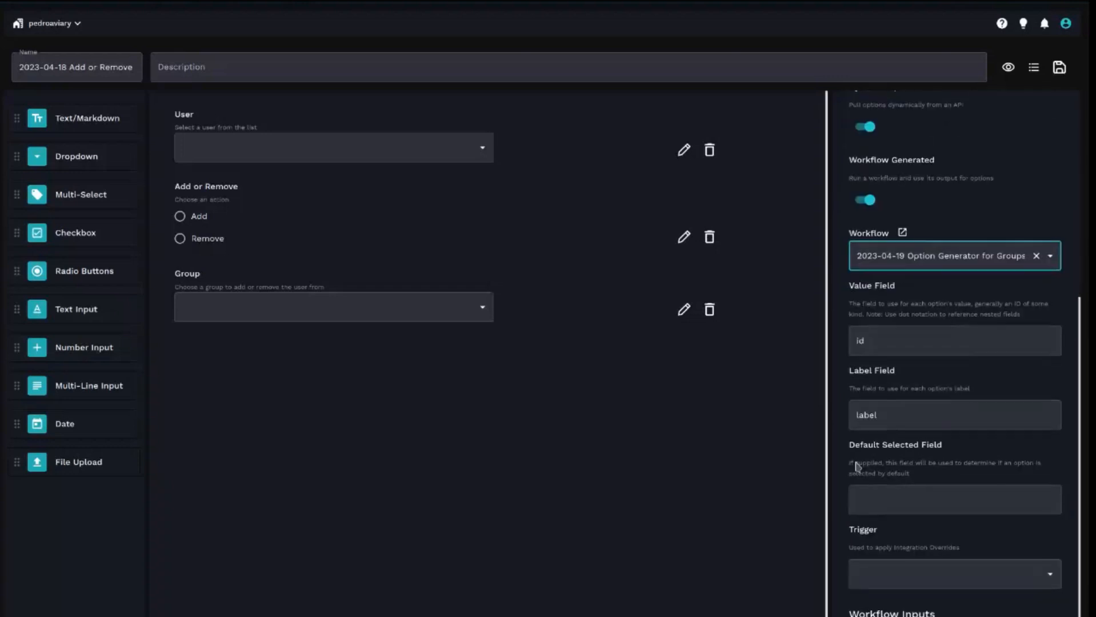
pyautogui.click(886, 340)
pyautogui.click(902, 421)
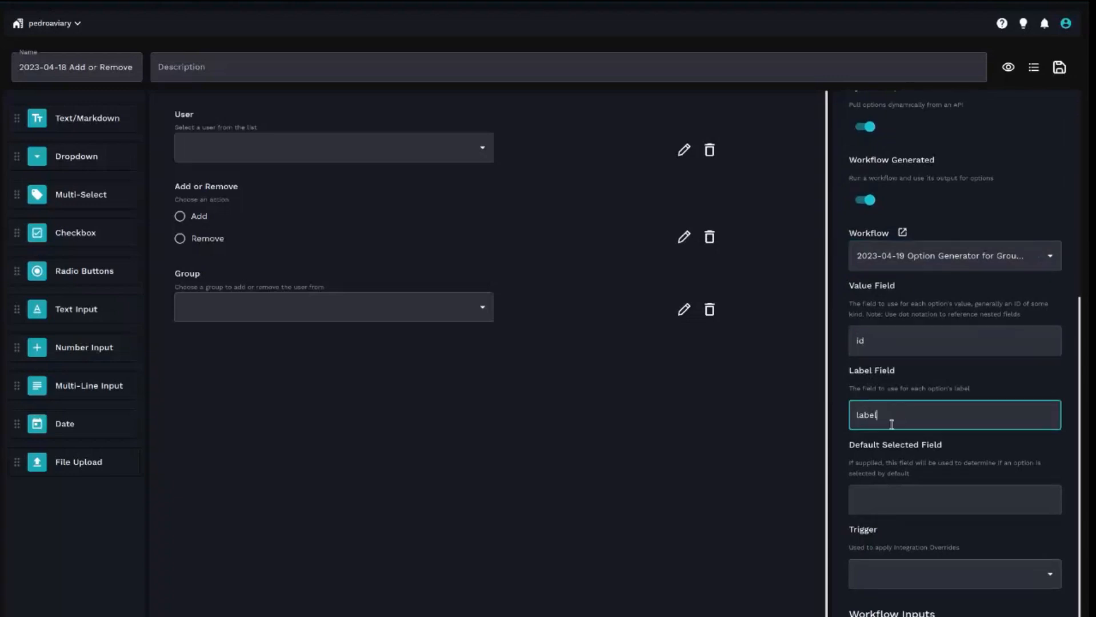
pyautogui.click(891, 340)
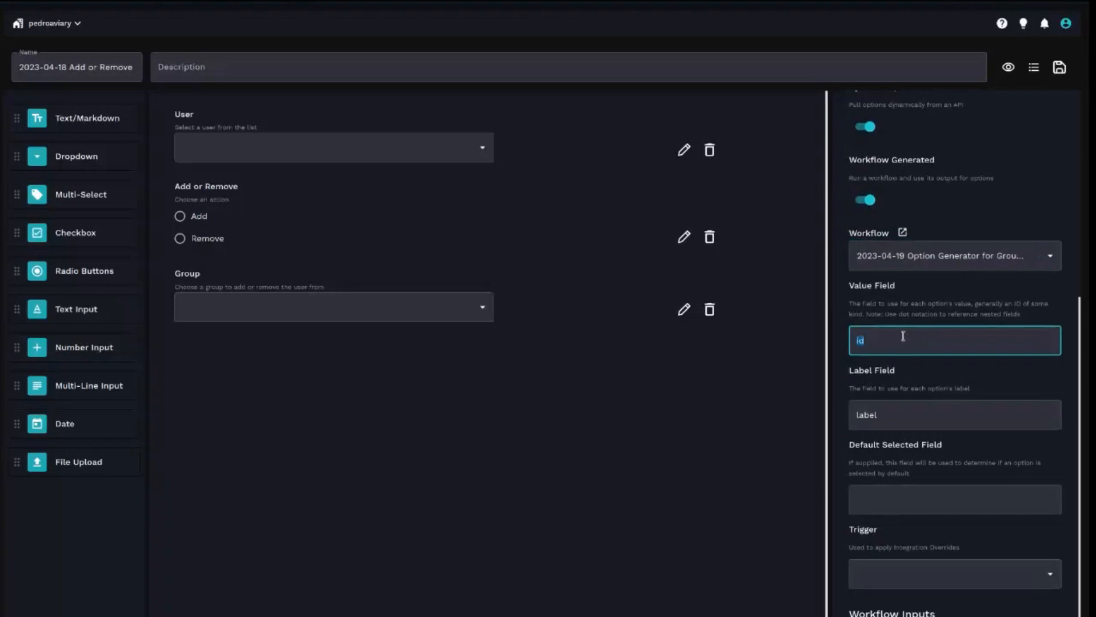
pyautogui.doubleClick(885, 415)
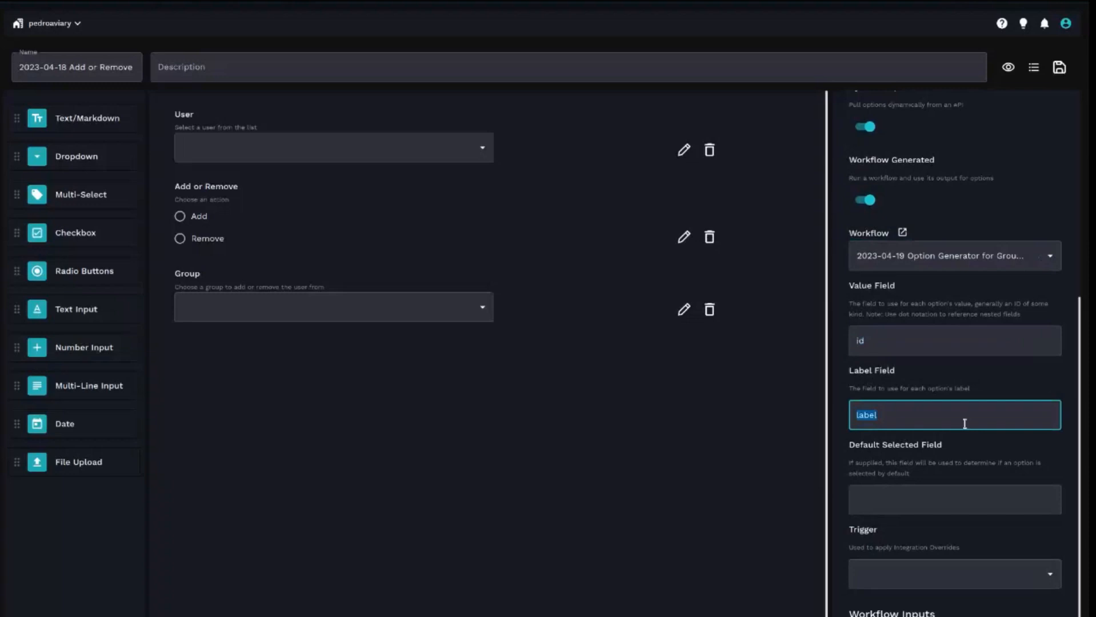
pyautogui.write('displayNam')
pyautogui.click(909, 496)
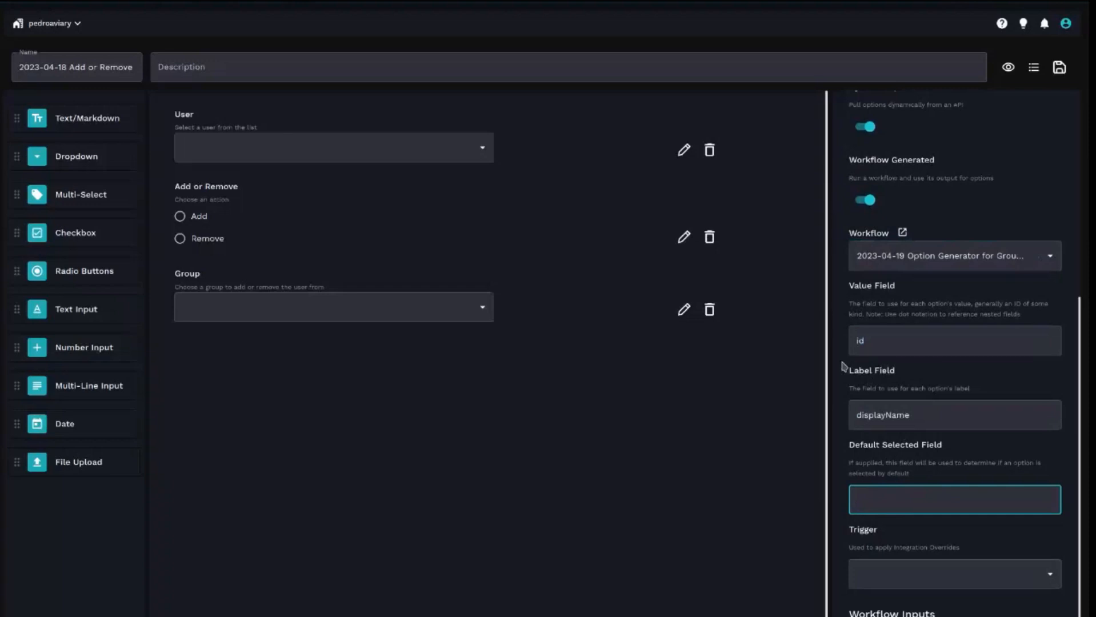
pyautogui.click(930, 572)
pyautogui.click(880, 601)
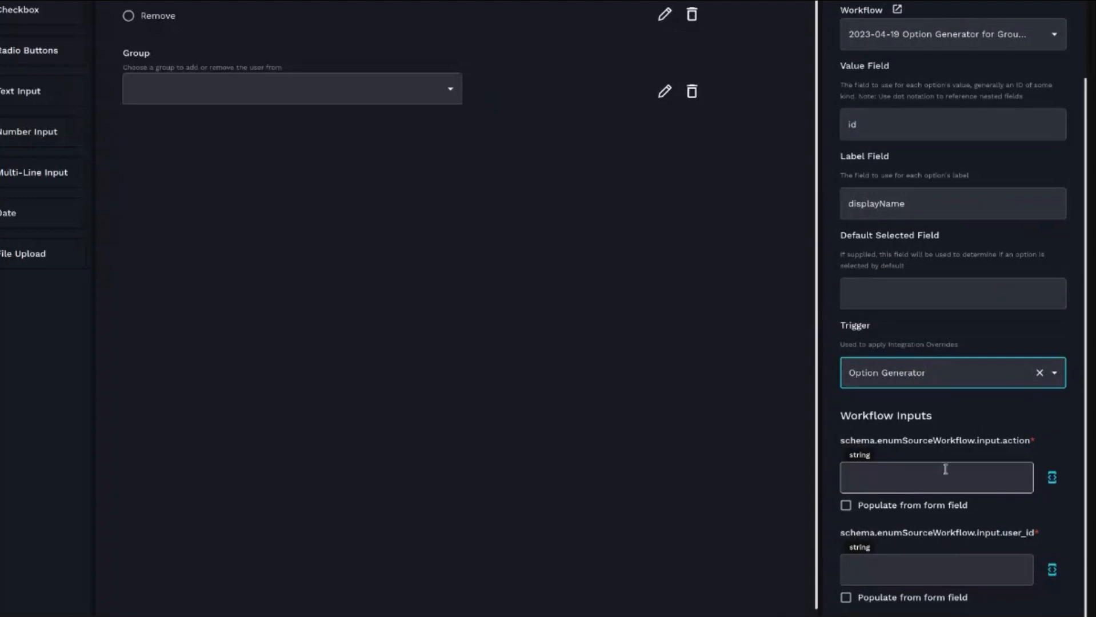
# - Populate the workflow inputs action and user_id from the form's action and user_id fields
pyautogui.moveTo(973, 511); pyautogui.dragTo(863, 514)
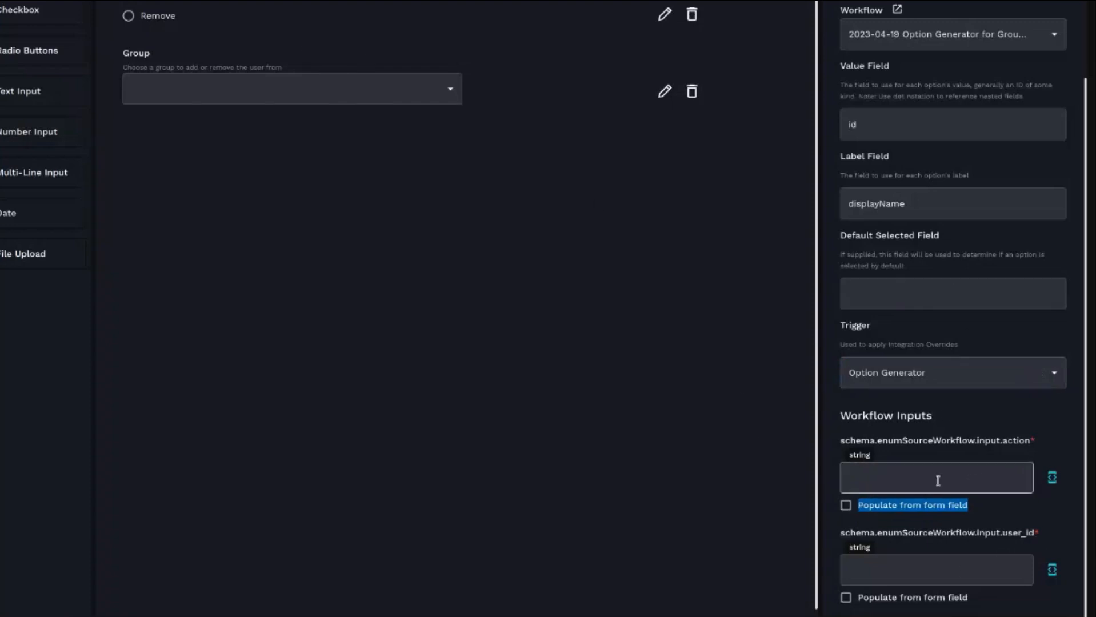
pyautogui.moveTo(1003, 446); pyautogui.dragTo(1033, 451)
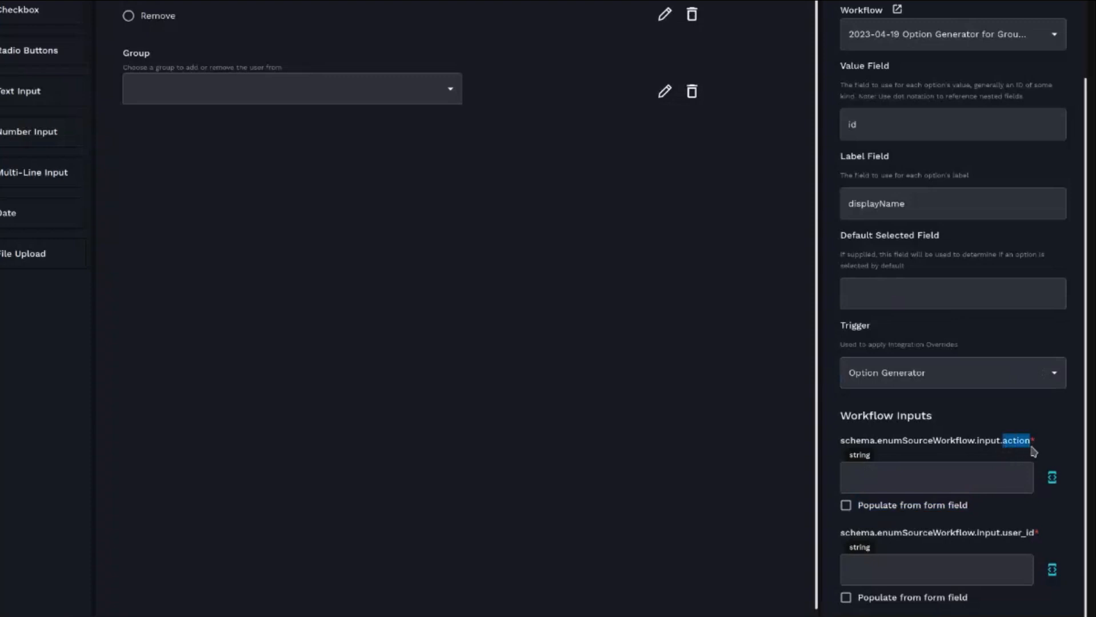
pyautogui.click(845, 505)
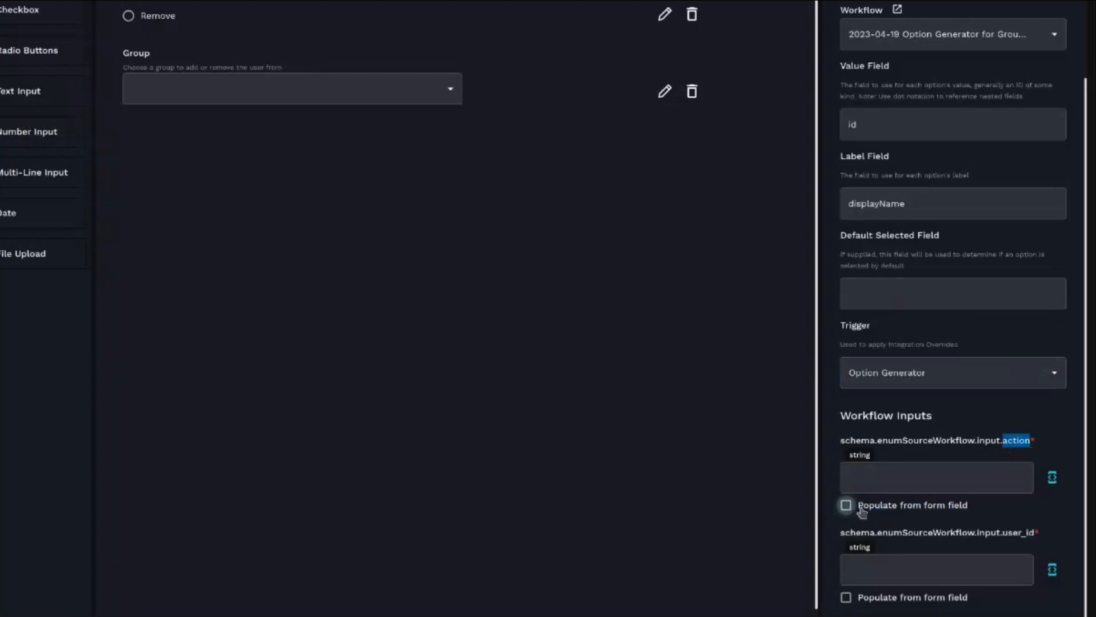
pyautogui.click(947, 483)
pyautogui.click(886, 528)
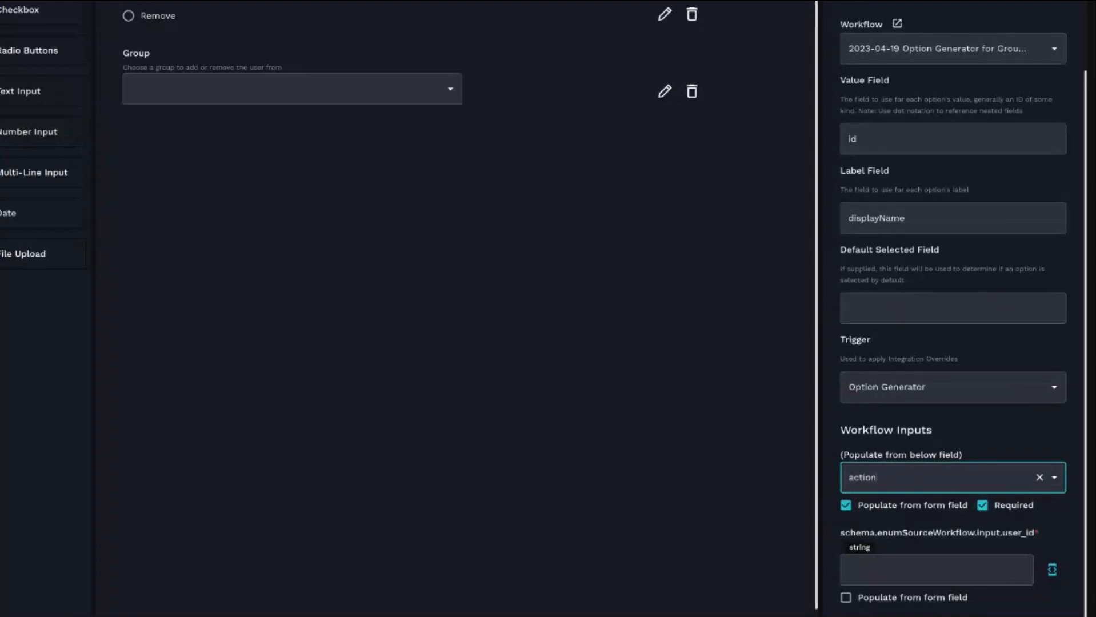
pyautogui.moveTo(1007, 537); pyautogui.dragTo(1025, 538)
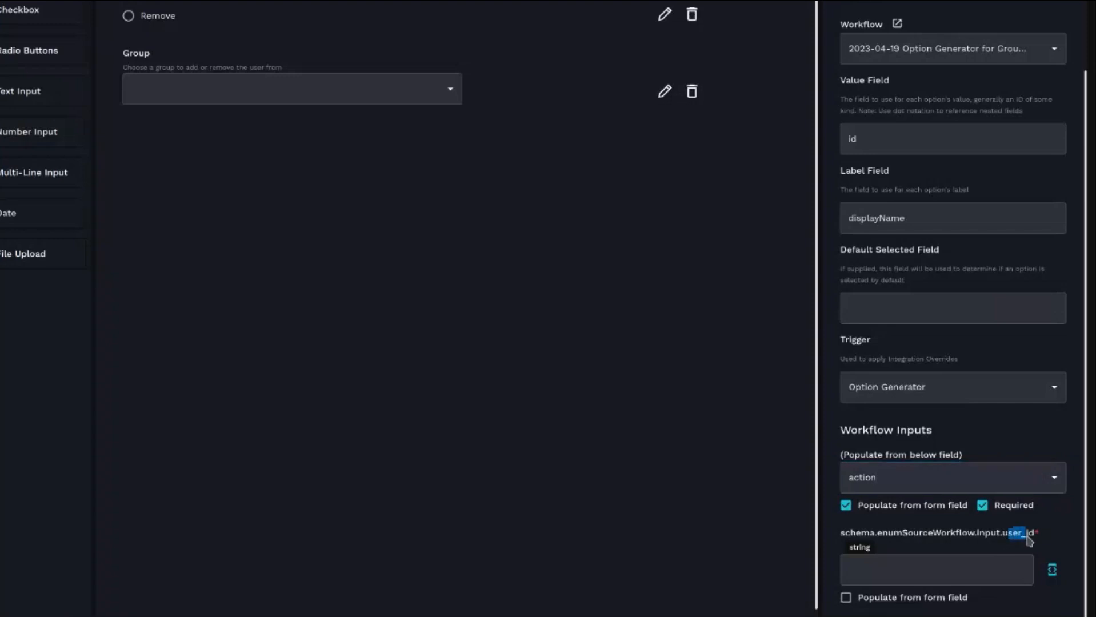
pyautogui.click(846, 598)
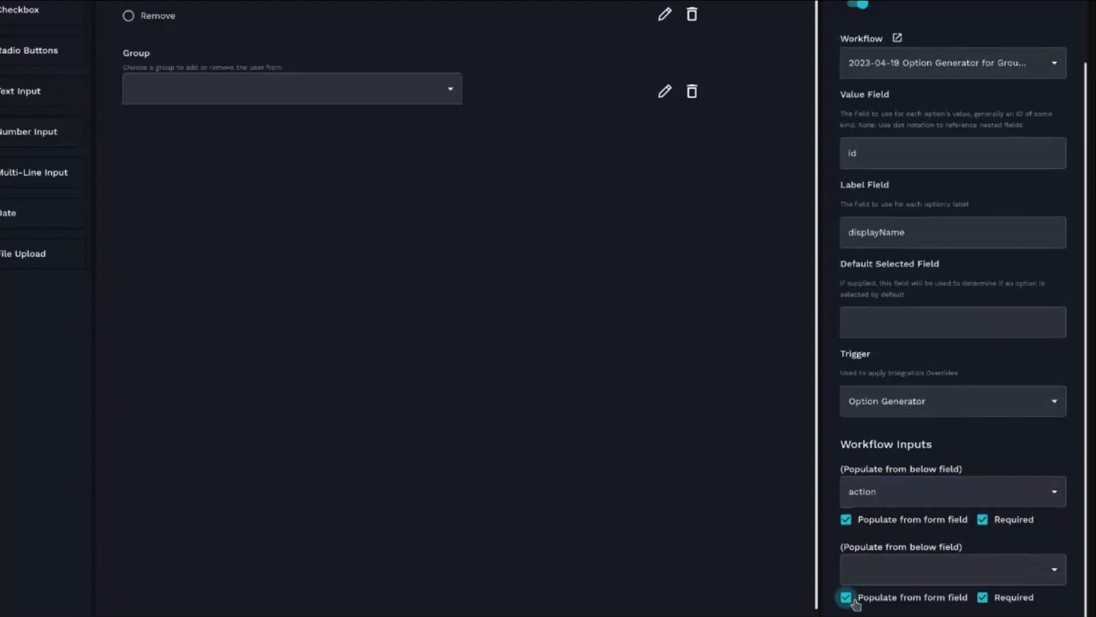
pyautogui.click(918, 572)
pyautogui.click(912, 602)
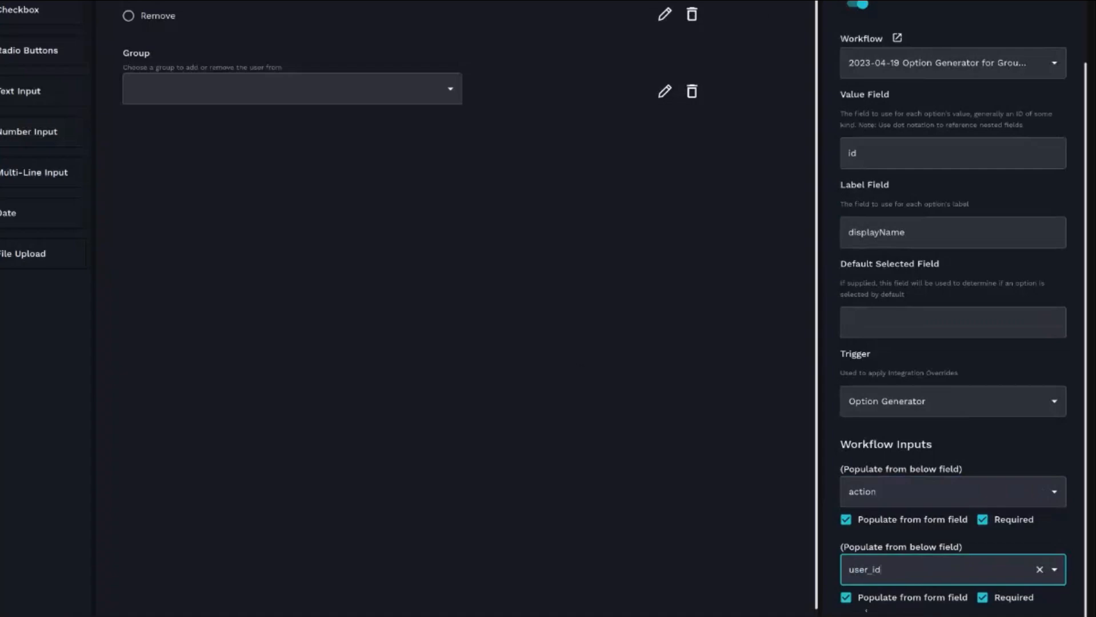
# - Publish the form changes
pyautogui.click(1064, 71)
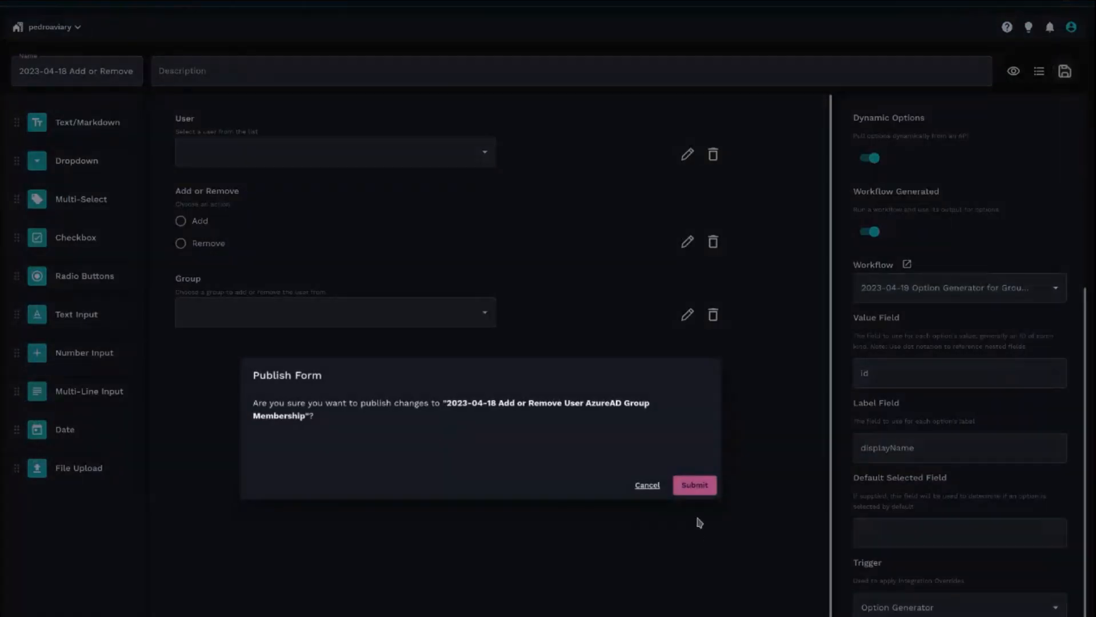
pyautogui.click(695, 485)
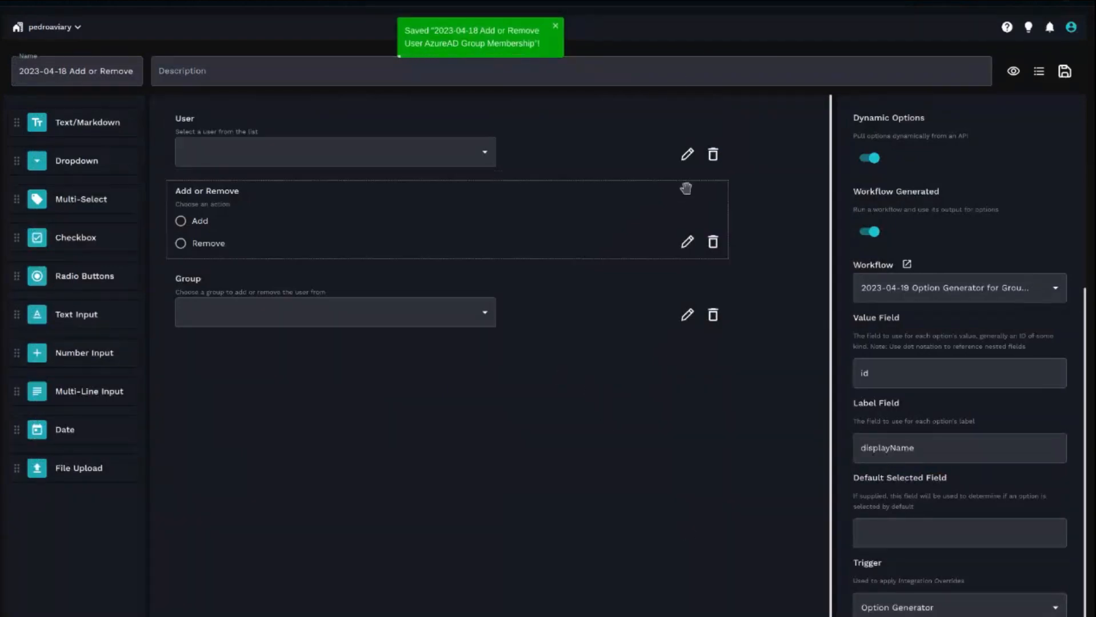
# - Open the form's direct URL from its usages list
pyautogui.click(1040, 73)
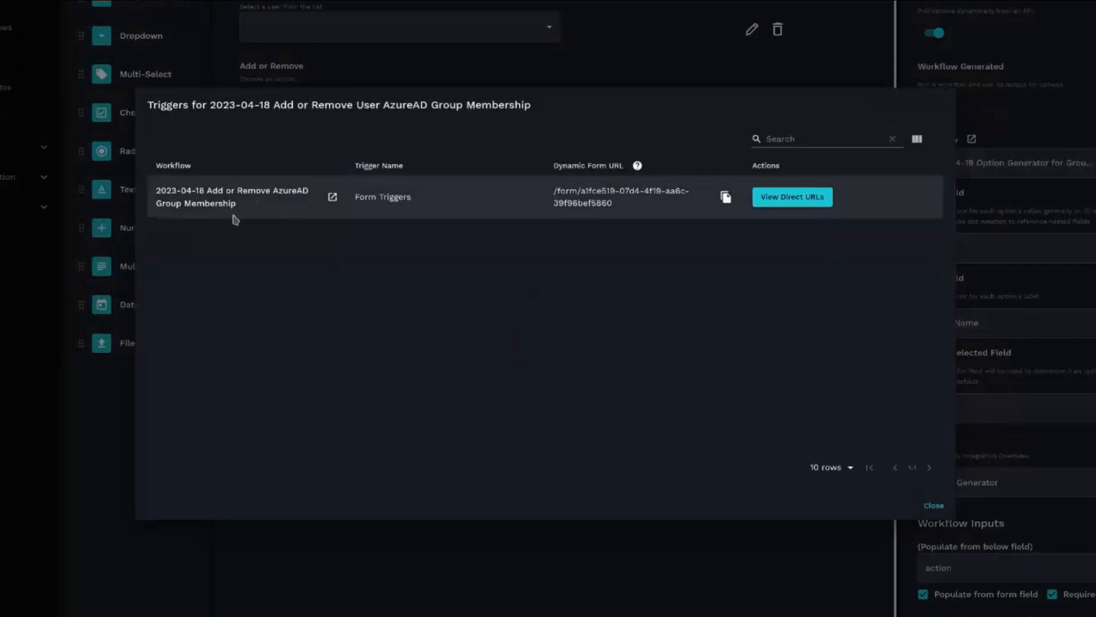
pyautogui.click(787, 197)
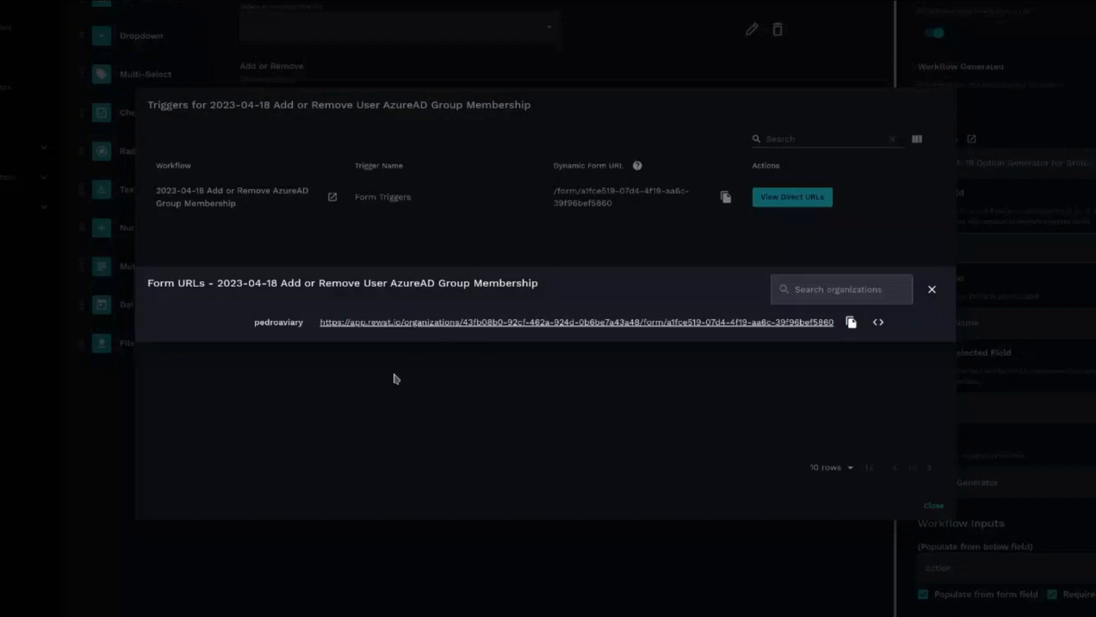
pyautogui.click(424, 322)
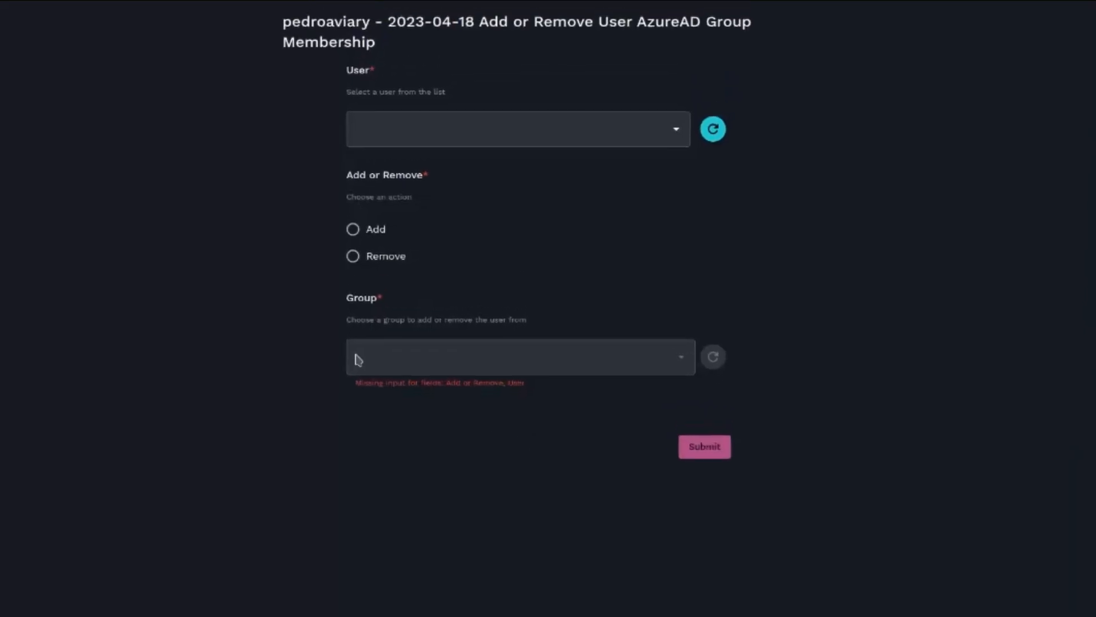
# - In the live form, select the first user, choose Add, and load the Group options
pyautogui.click(485, 135)
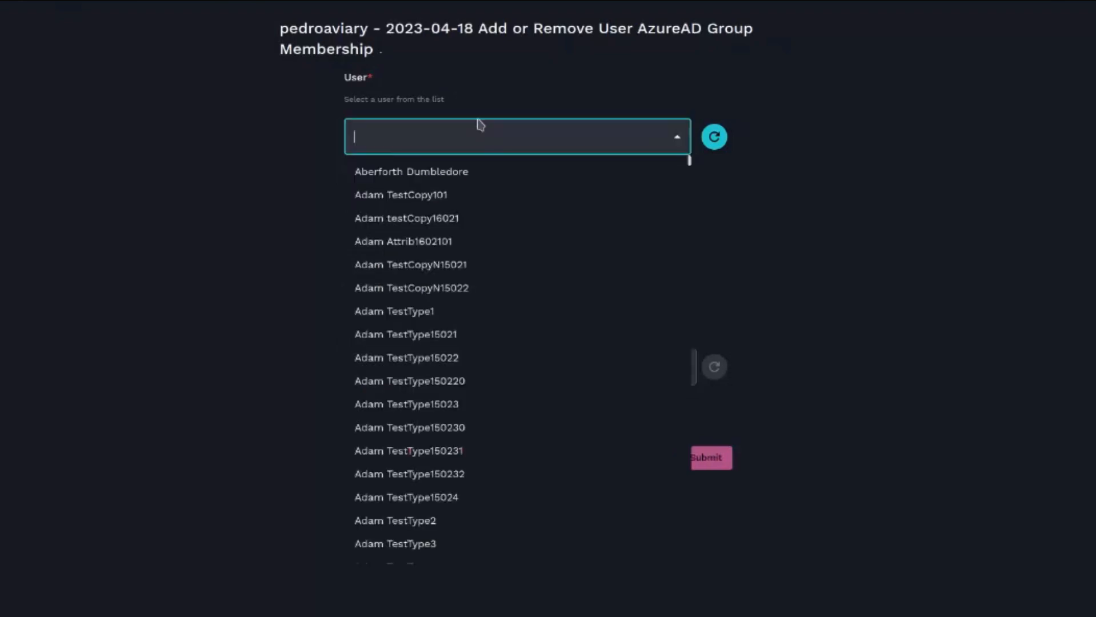
pyautogui.click(425, 173)
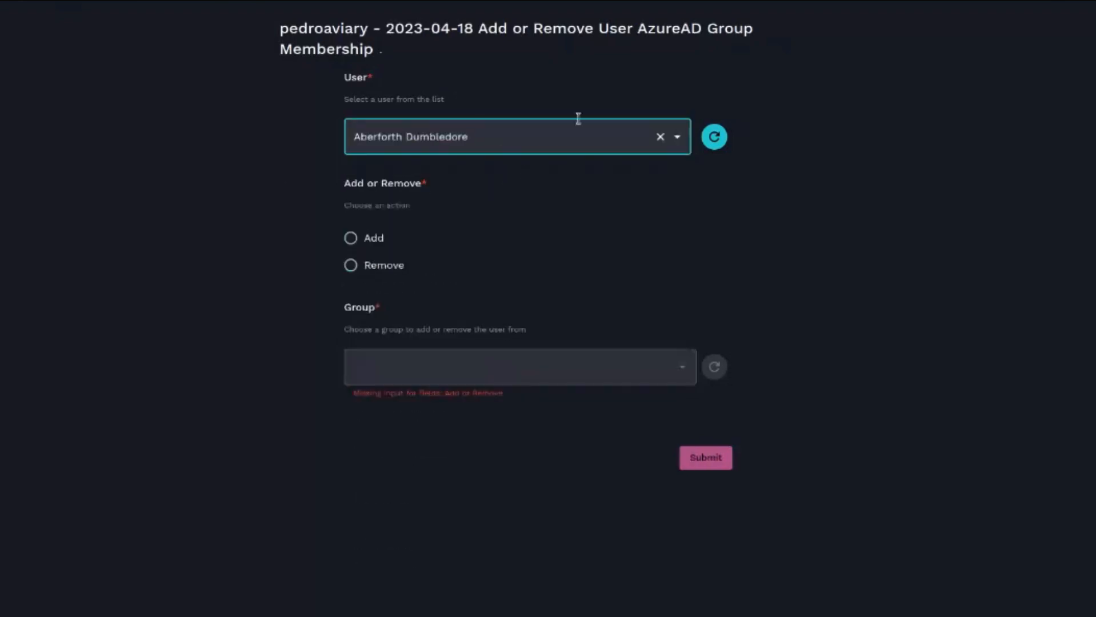
pyautogui.click(367, 238)
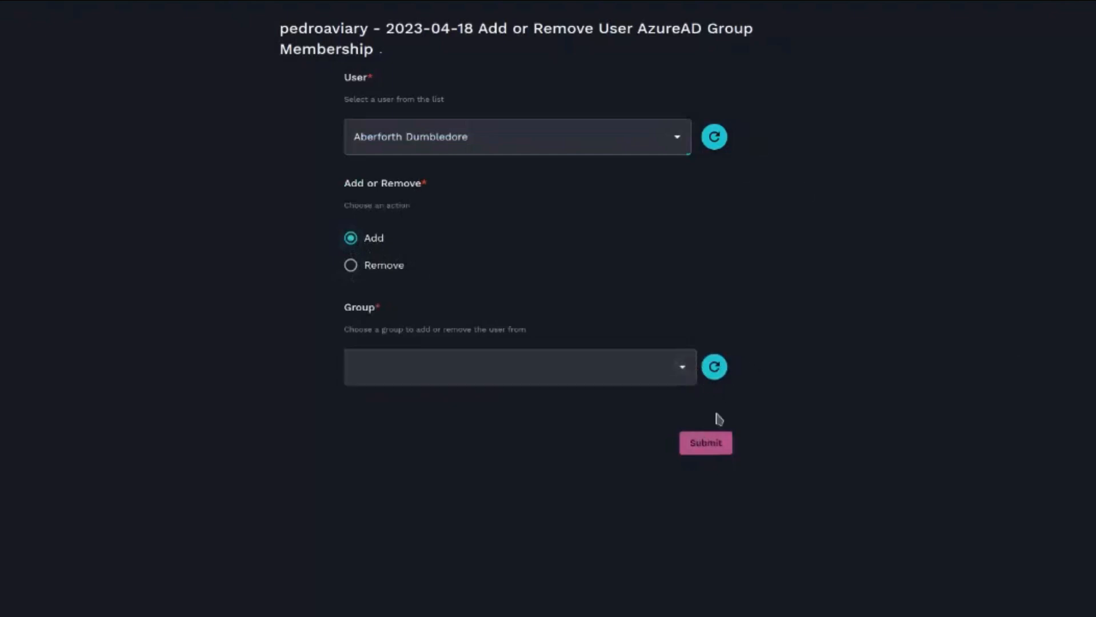
pyautogui.click(681, 367)
# - Open the option generator workflow's execution history
pyautogui.click(794, 288)
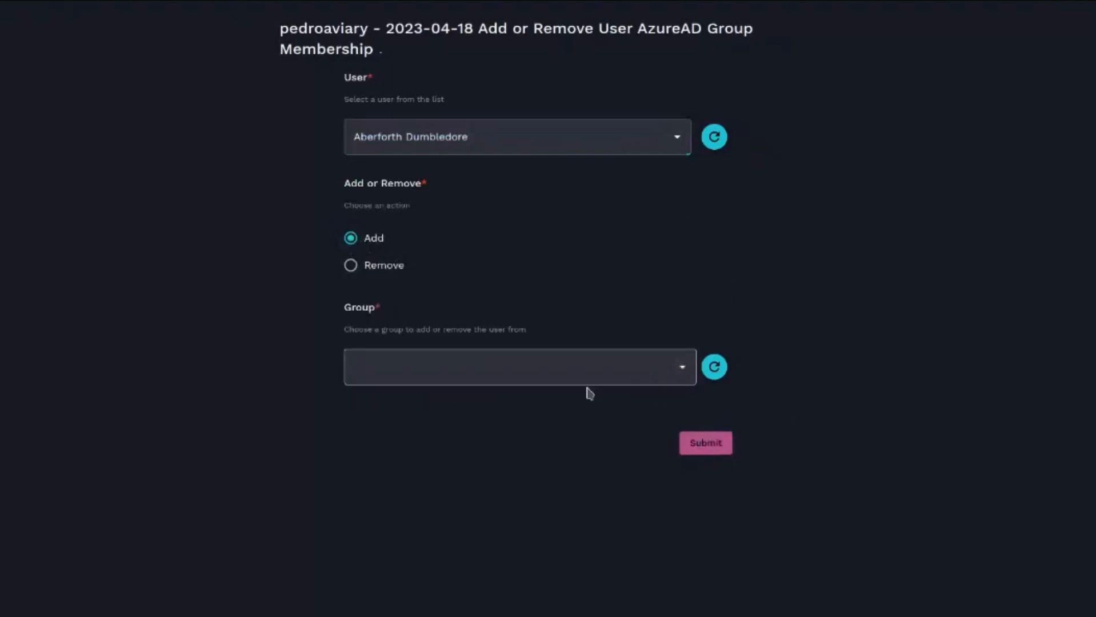
pyautogui.click(351, 266)
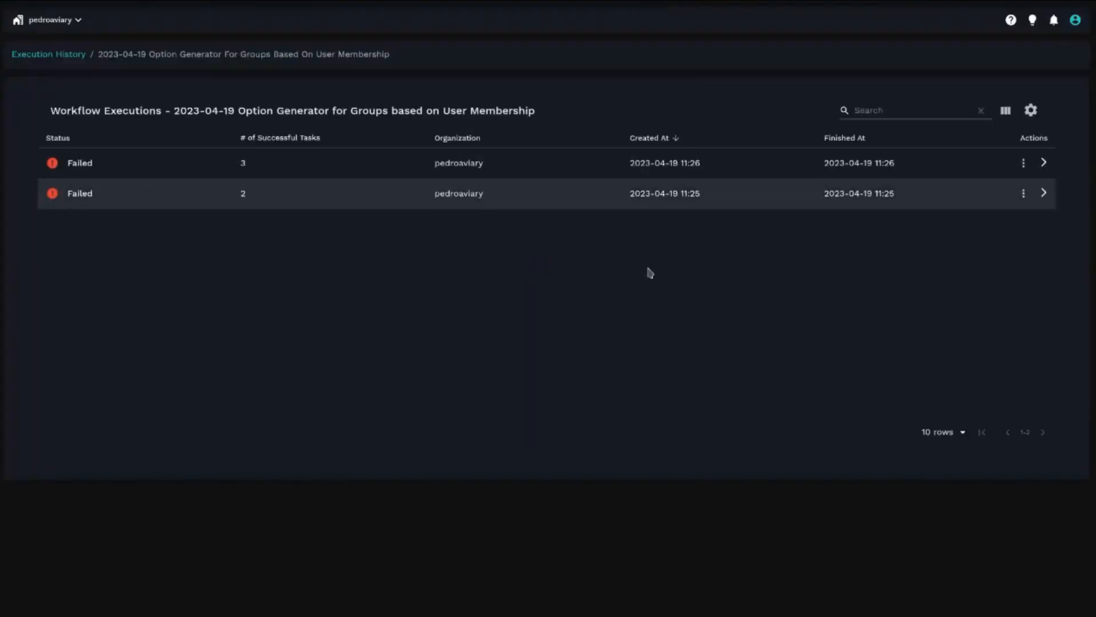
# - Open the most recent failed execution and expand the list_user_groups task and the context entries
pyautogui.click(177, 164)
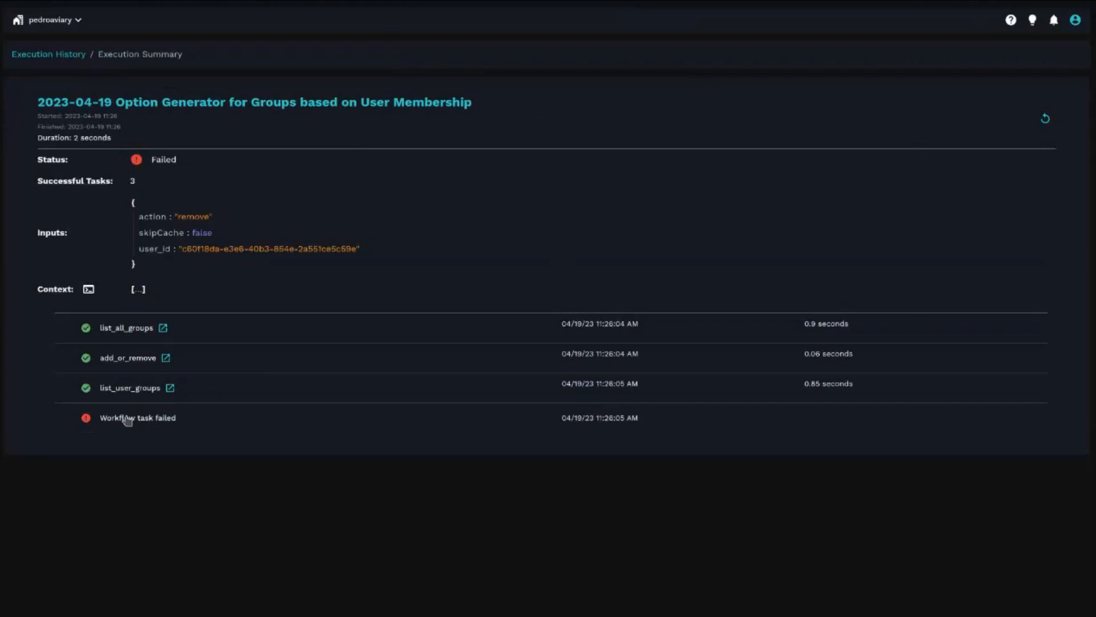
pyautogui.click(130, 393)
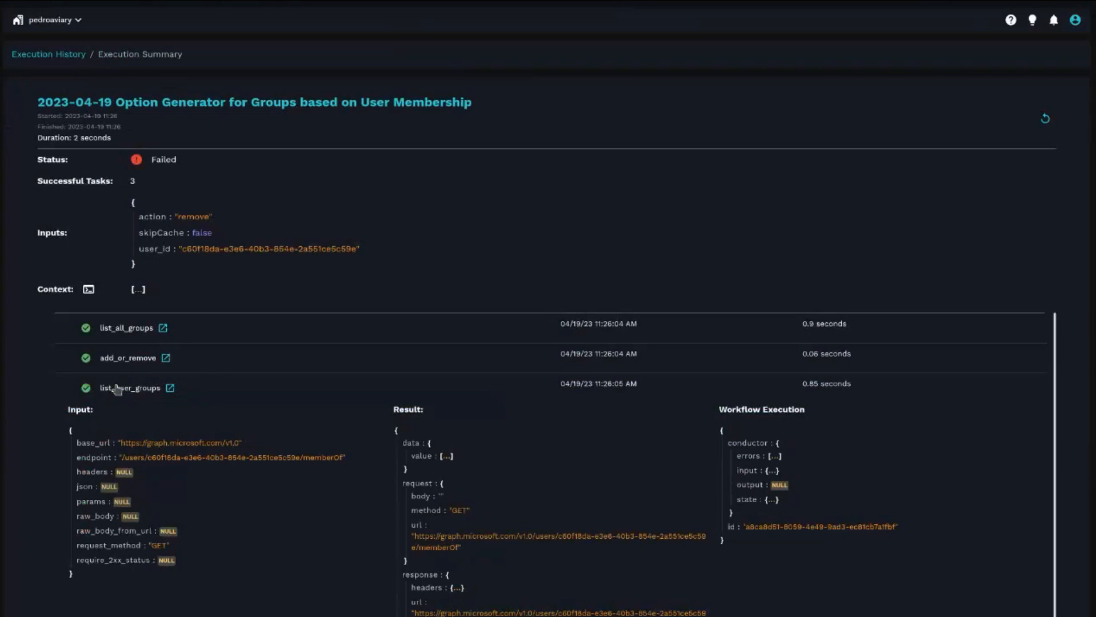
pyautogui.click(137, 290)
pyautogui.click(146, 329)
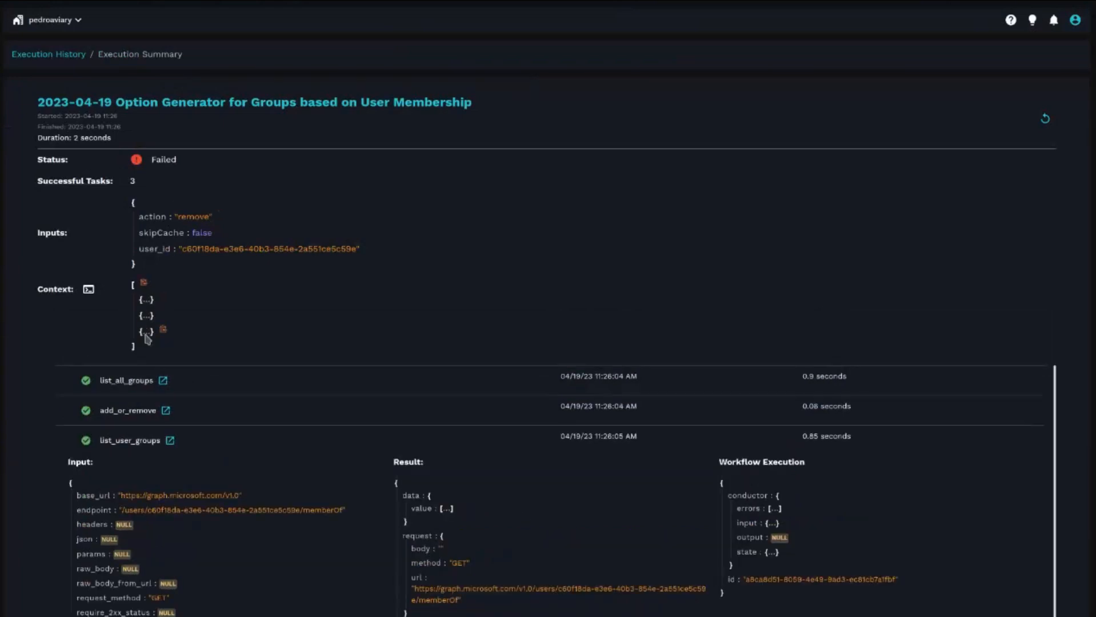
pyautogui.click(146, 315)
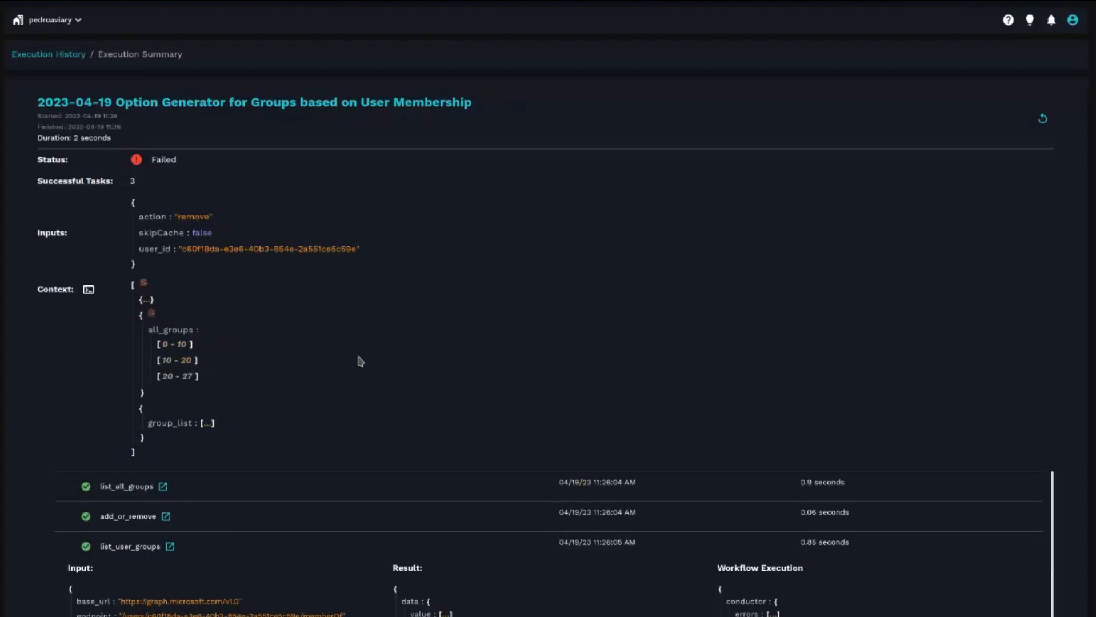
pyautogui.click(220, 410)
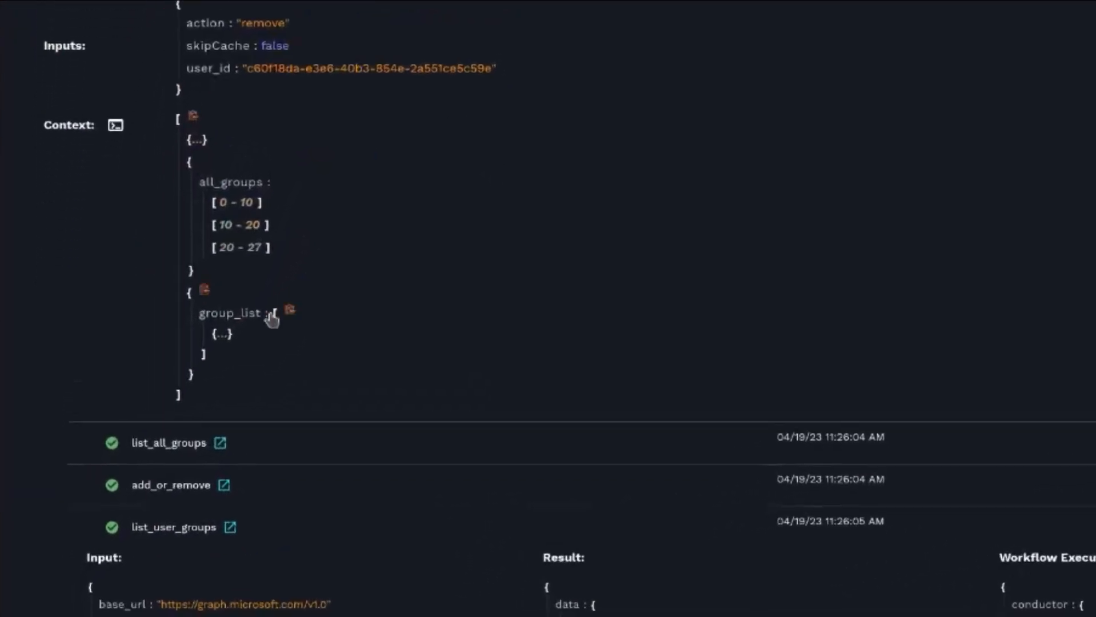
pyautogui.click(173, 431)
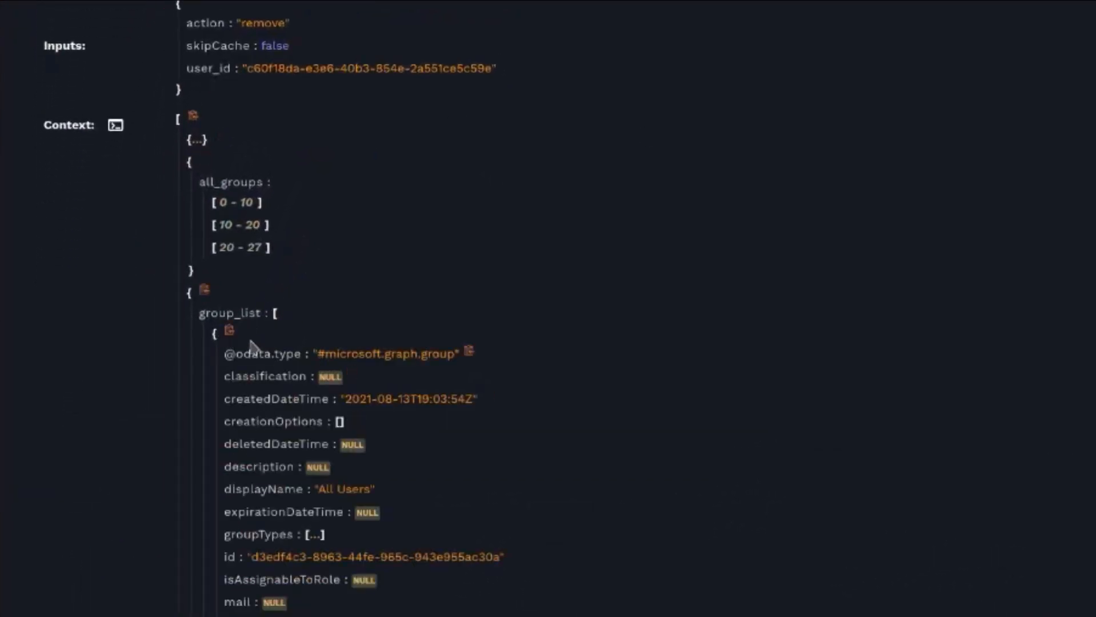
# - Inspect the all_groups and group_list data in the execution context
pyautogui.moveTo(204, 316); pyautogui.dragTo(256, 317)
pyautogui.scroll(-1, 632, 366)
pyautogui.click(282, 228)
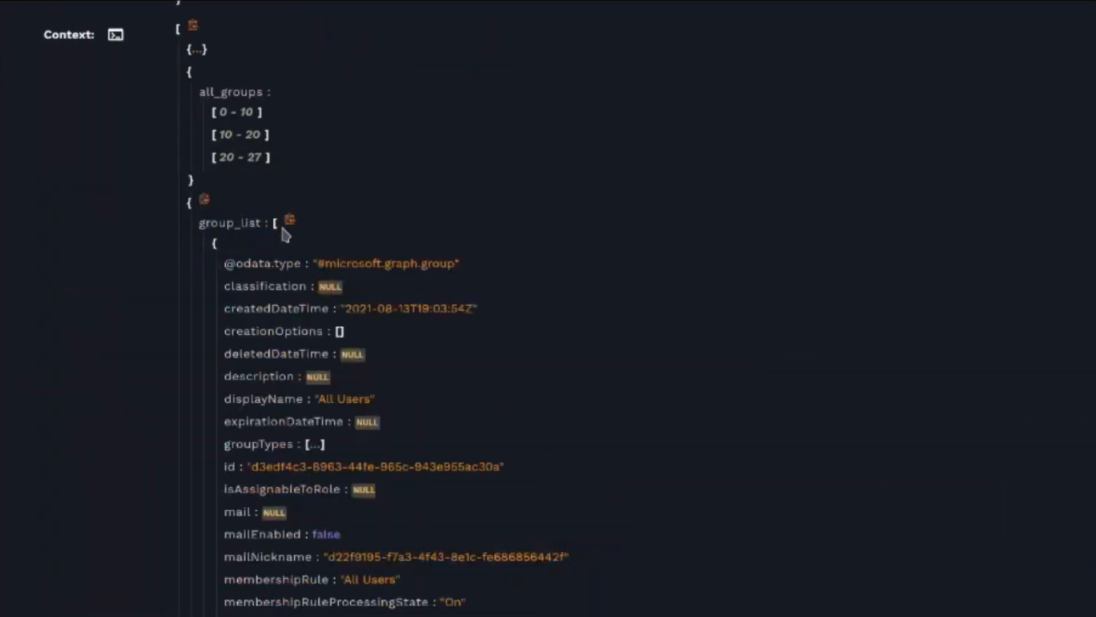
pyautogui.scroll(-5, 346, 468)
pyautogui.scroll(5, 351, 473)
pyautogui.click(275, 227)
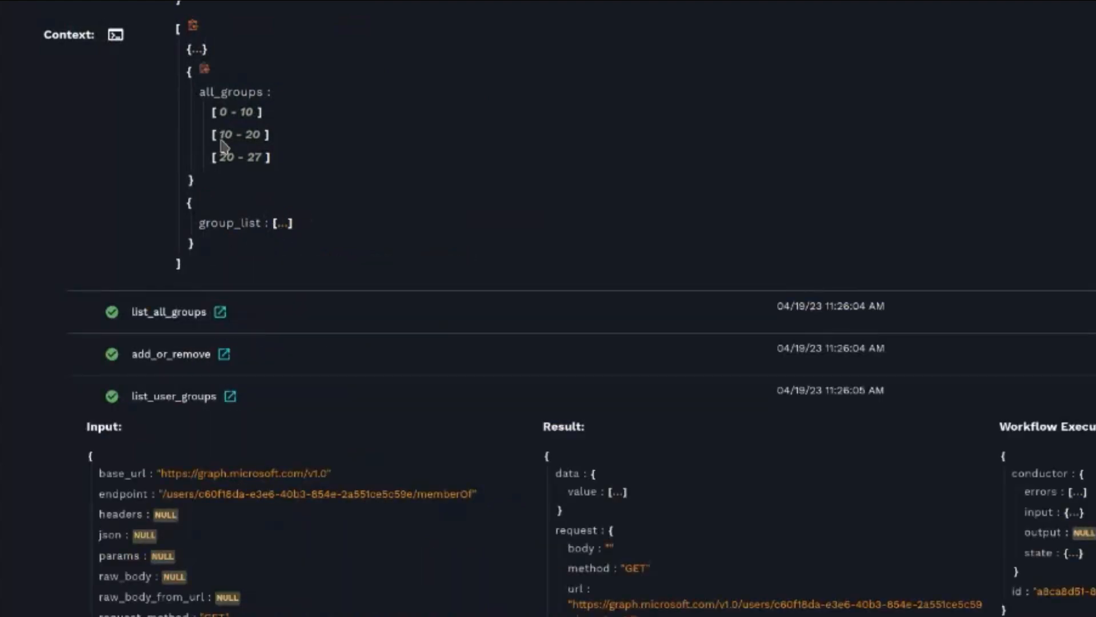
pyautogui.click(222, 114)
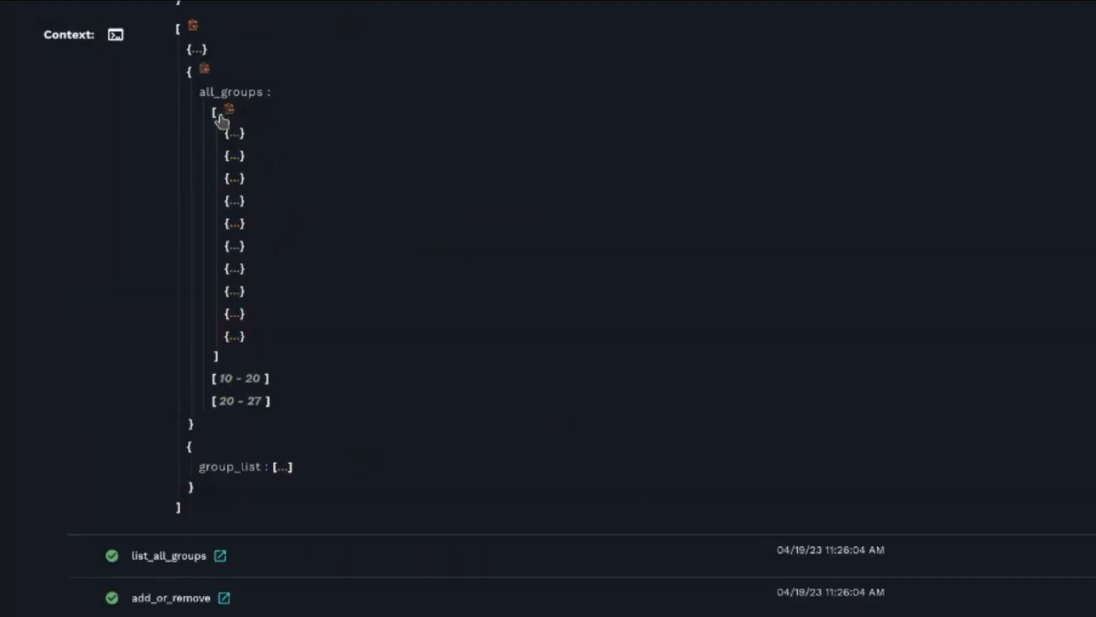
pyautogui.click(236, 181)
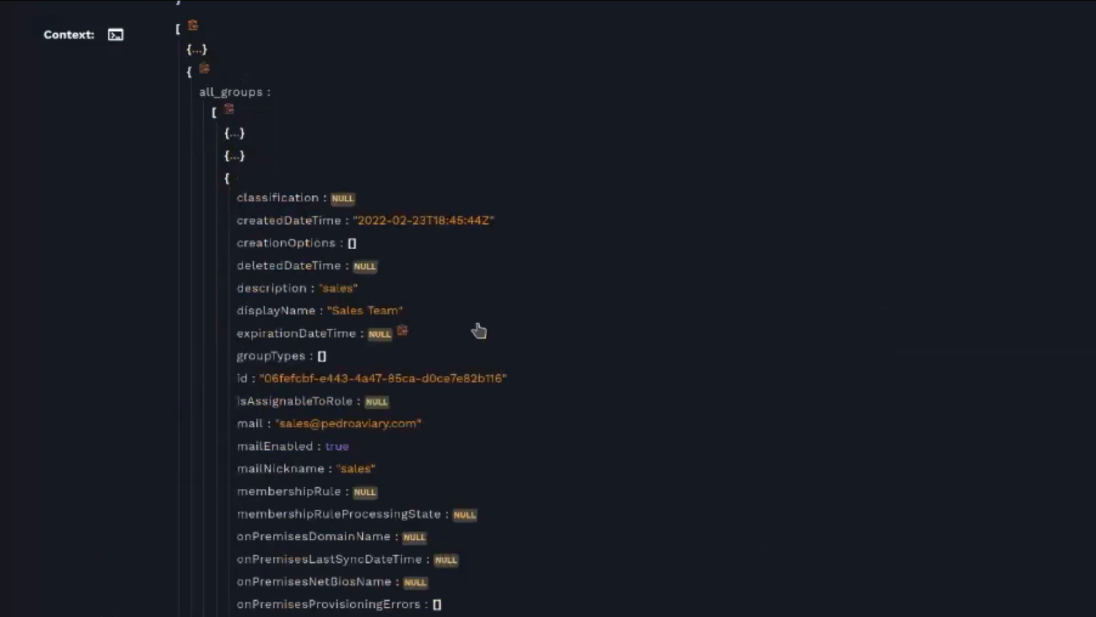
pyautogui.scroll(1, 476, 333)
pyautogui.scroll(3, 474, 320)
pyautogui.scroll(-10, 354, 162)
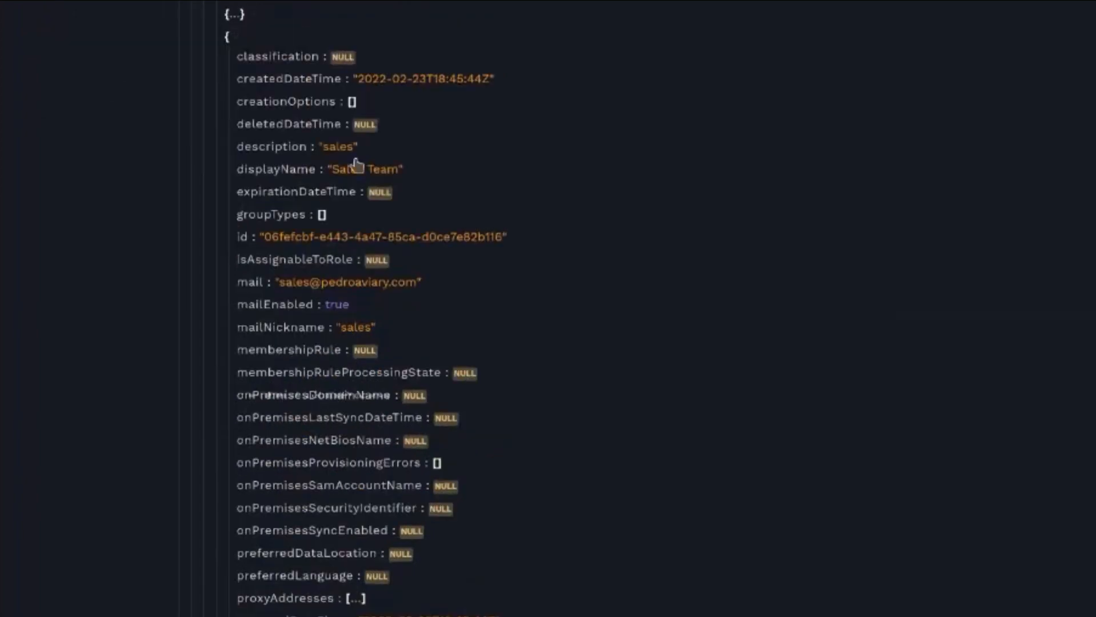
pyautogui.scroll(5, 472, 196)
pyautogui.scroll(-3, 472, 269)
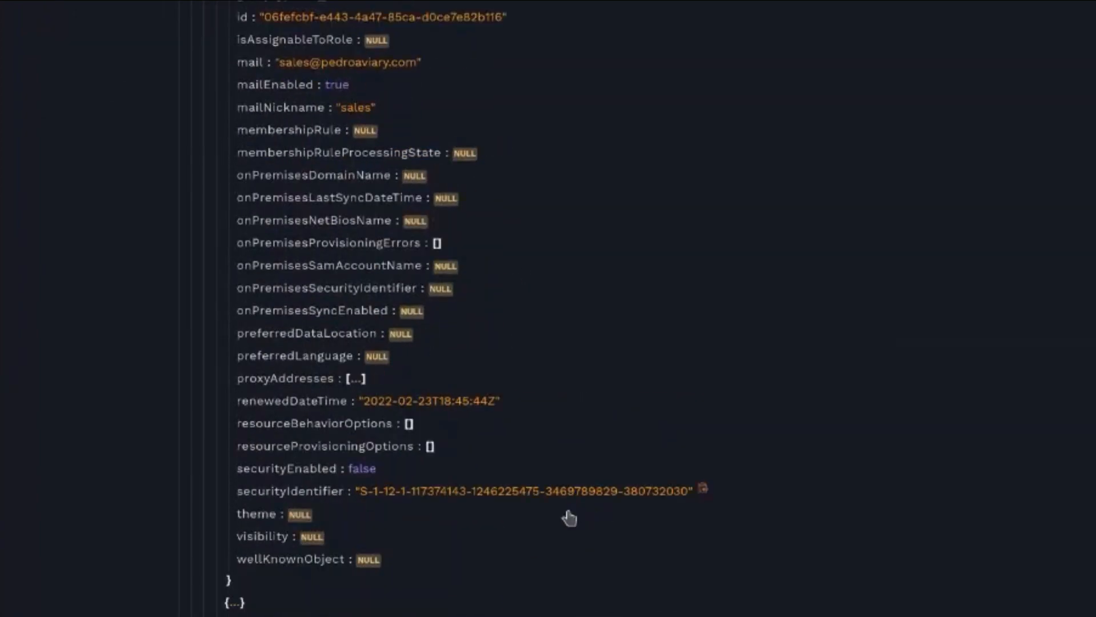
pyautogui.scroll(8, 406, 205)
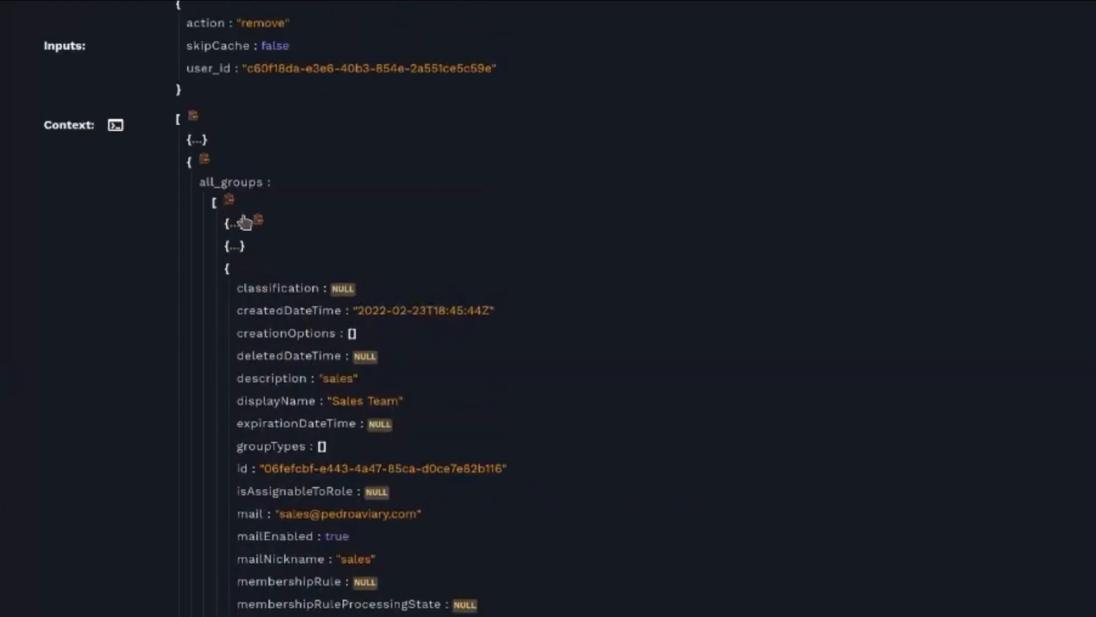
pyautogui.scroll(-17, 499, 239)
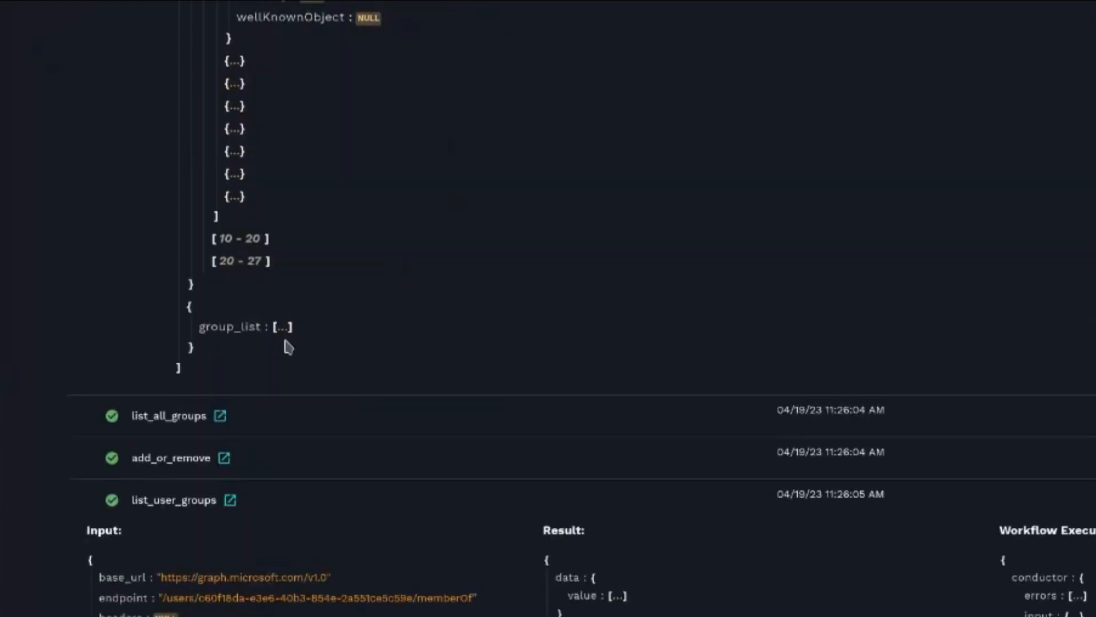
pyautogui.moveTo(199, 328); pyautogui.dragTo(305, 326)
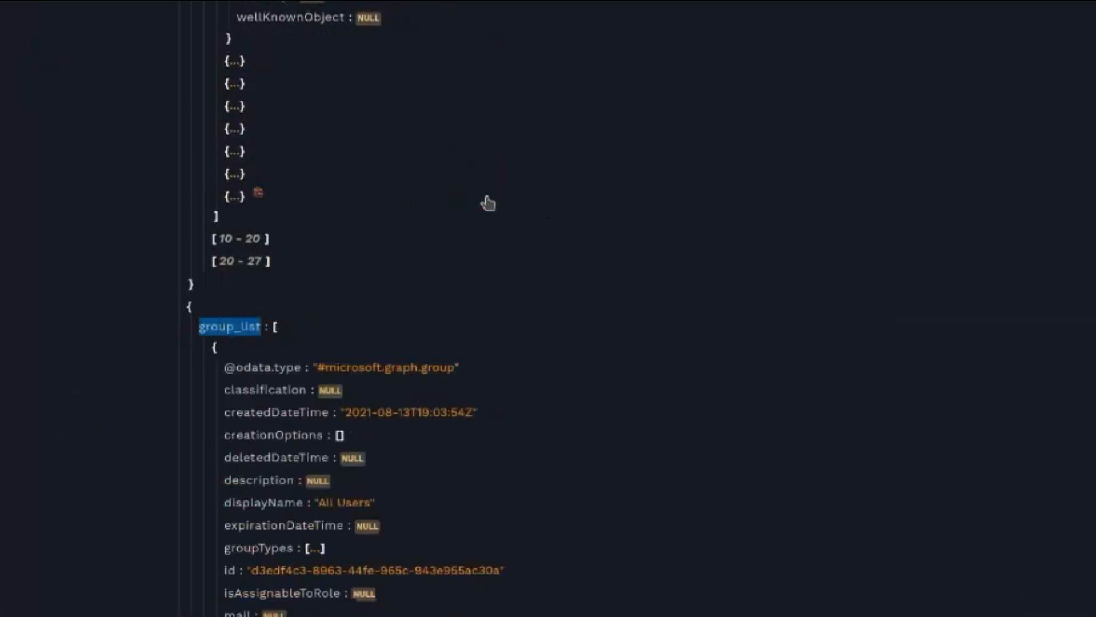
pyautogui.scroll(10, 486, 194)
pyautogui.scroll(-3, 490, 226)
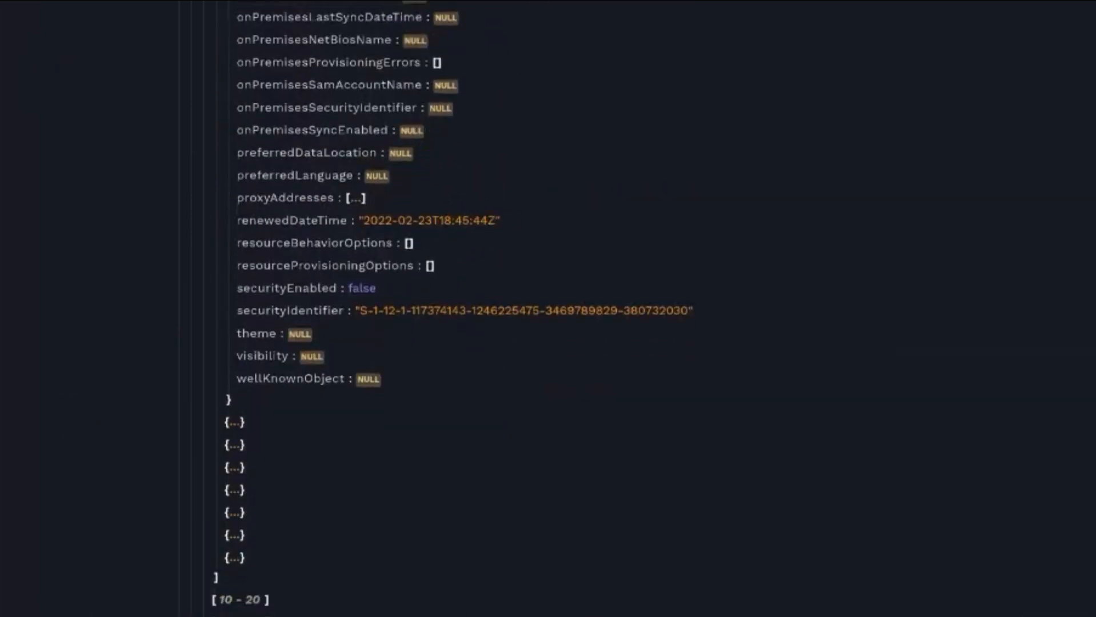
pyautogui.scroll(-4, 589, 25)
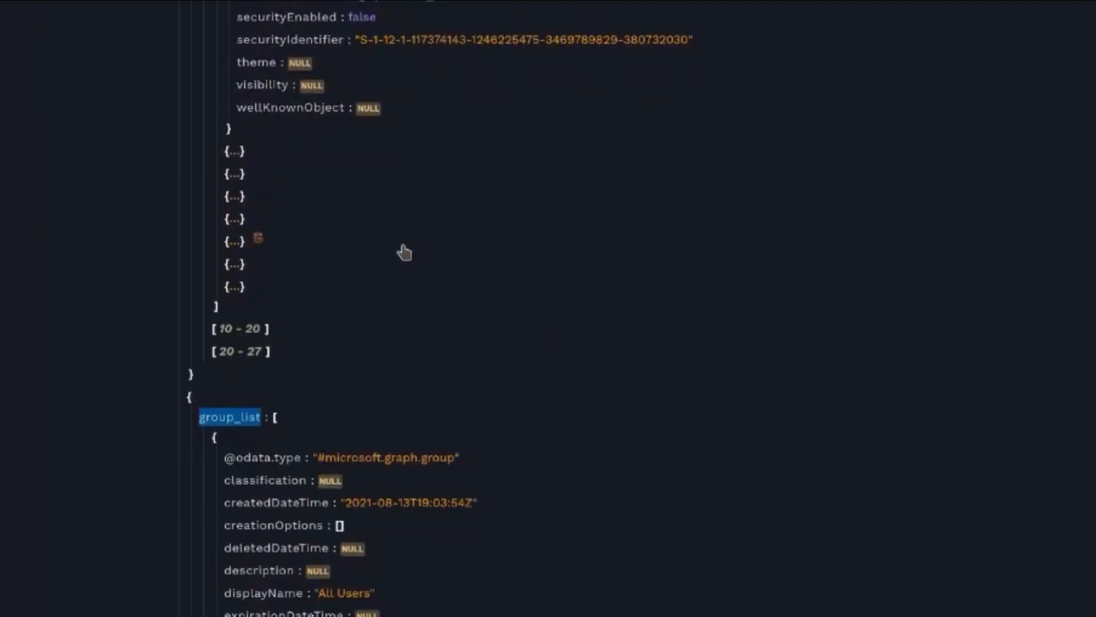
pyautogui.scroll(3, 373, 327)
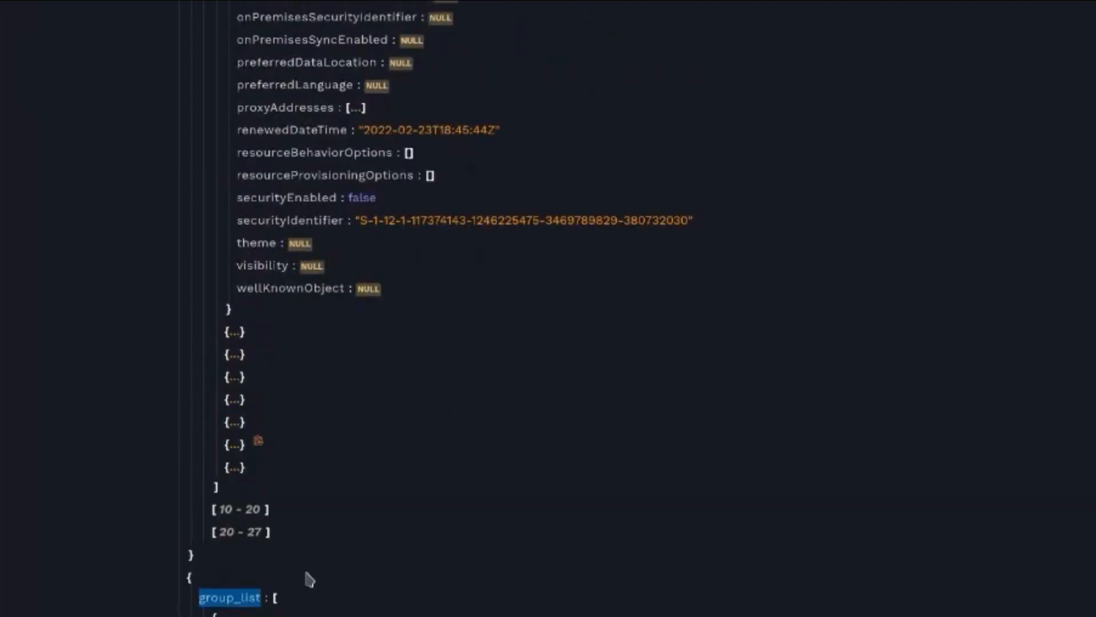
pyautogui.click(201, 604)
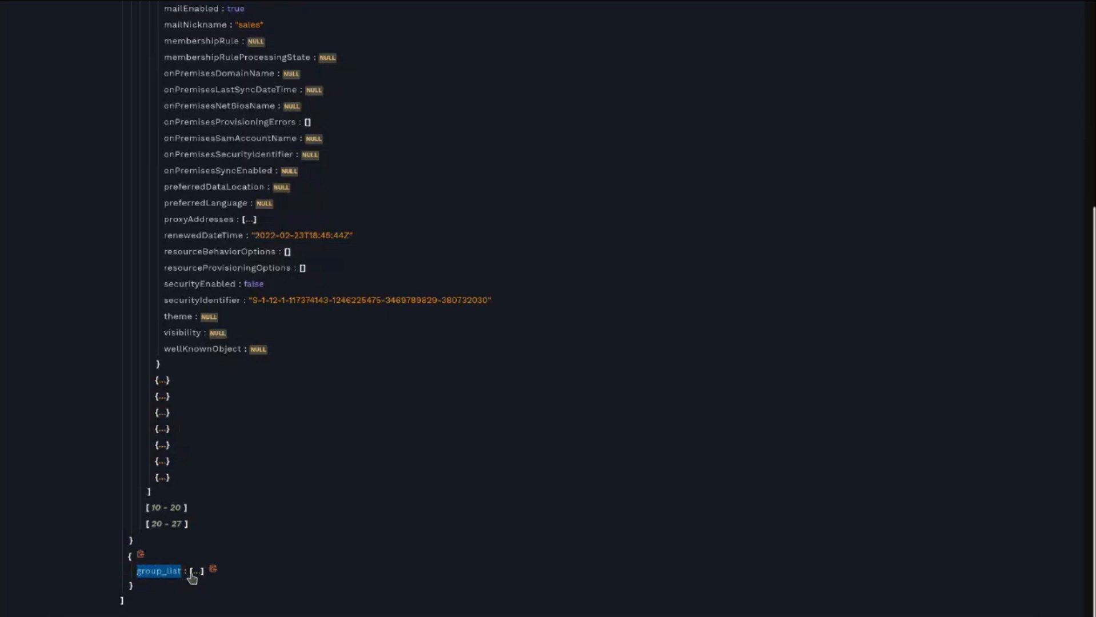
pyautogui.scroll(10, 174, 408)
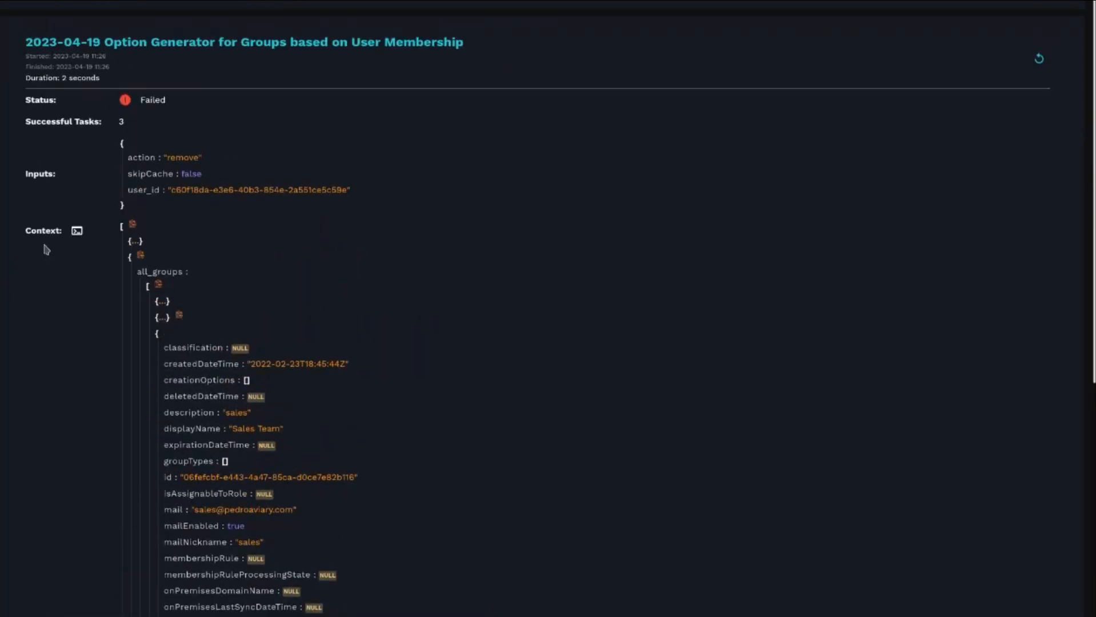
# - Open the execution context in the Jinja Live Editor and compare it with the execution summary
pyautogui.click(76, 236)
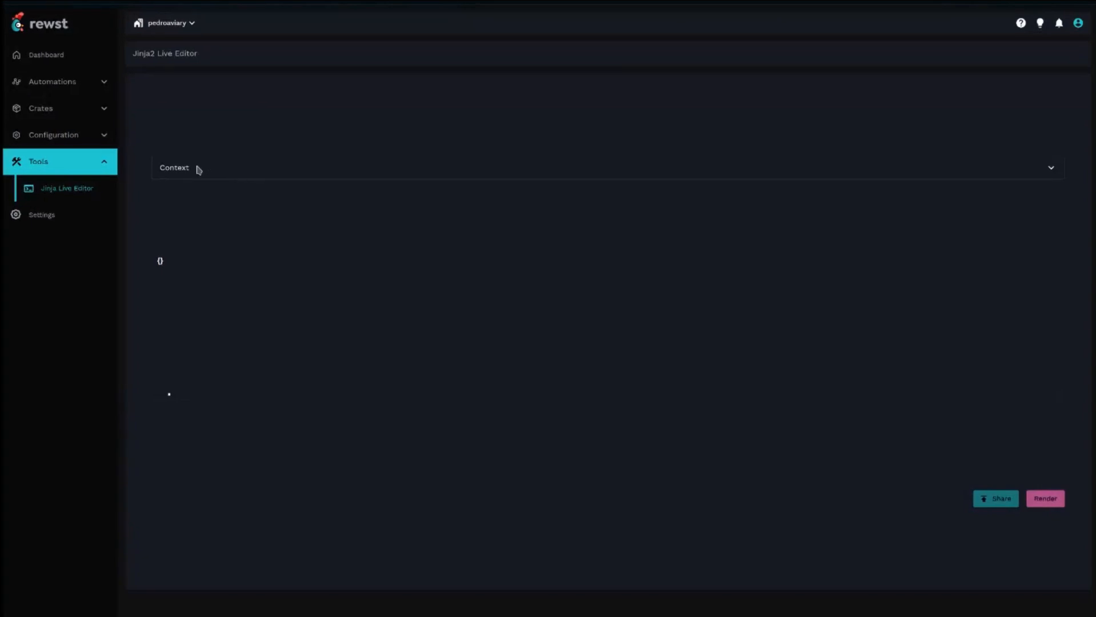
pyautogui.click(214, 105)
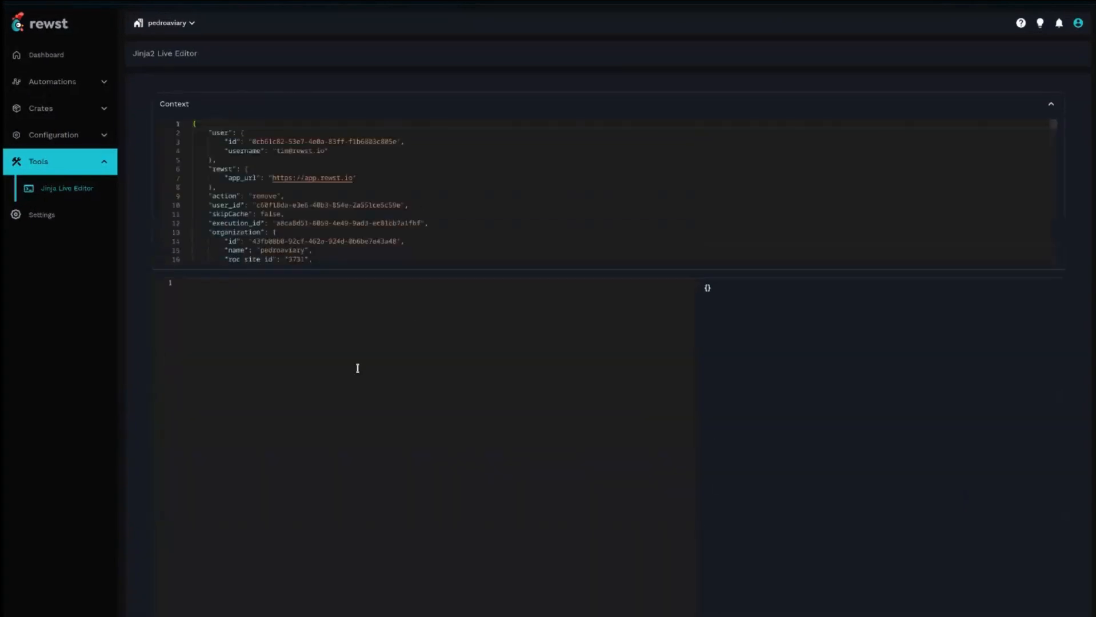
pyautogui.scroll(-20, 289, 129)
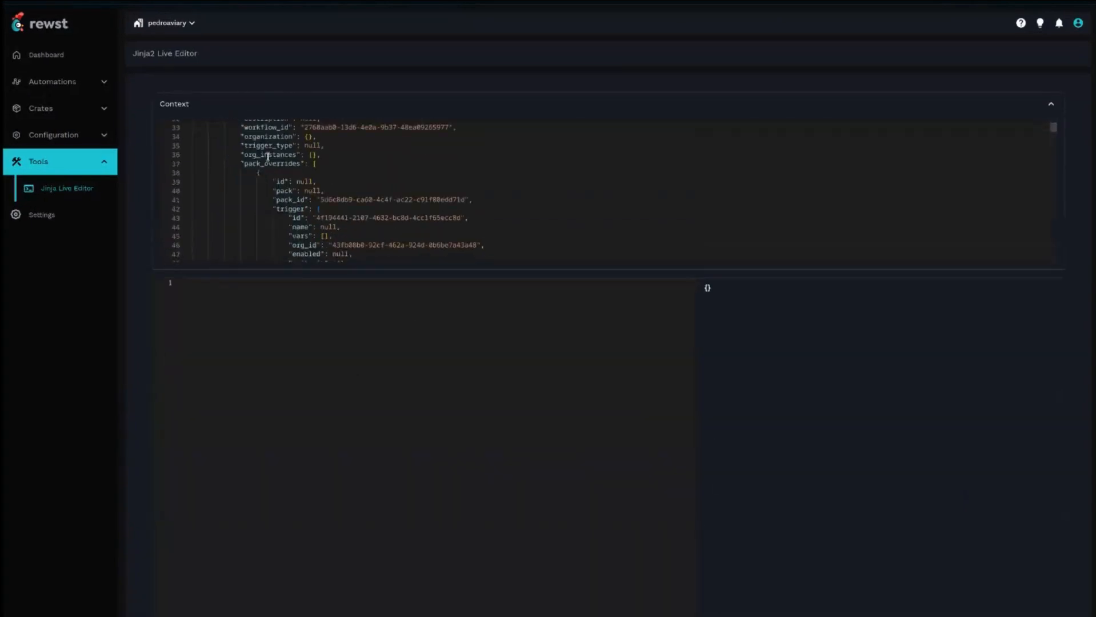
pyautogui.scroll(-18, 293, 172)
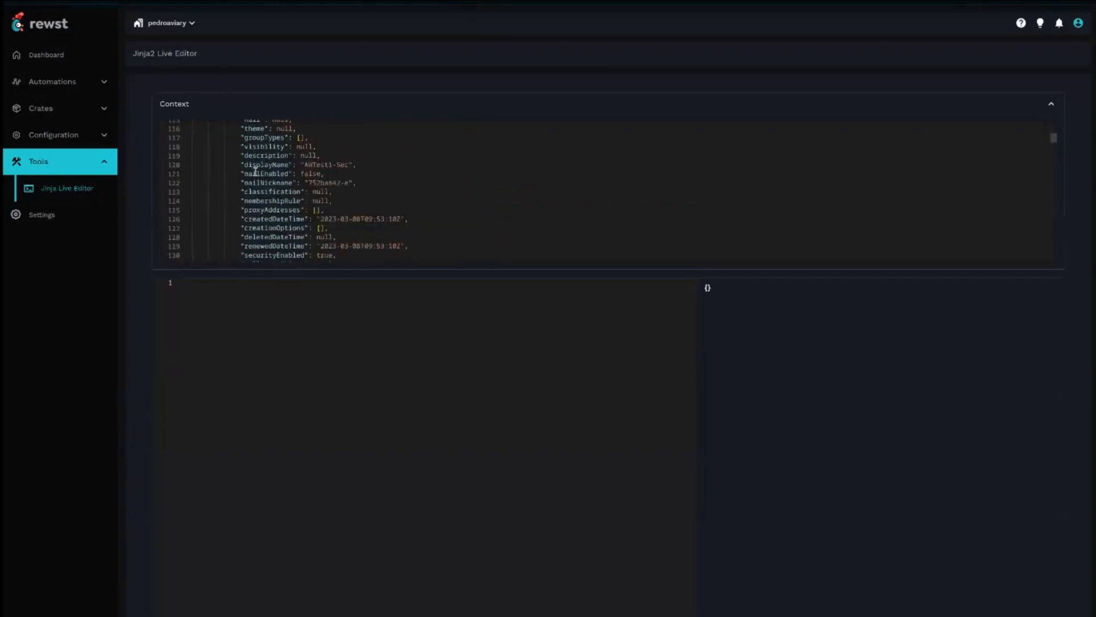
pyautogui.scroll(20, 275, 187)
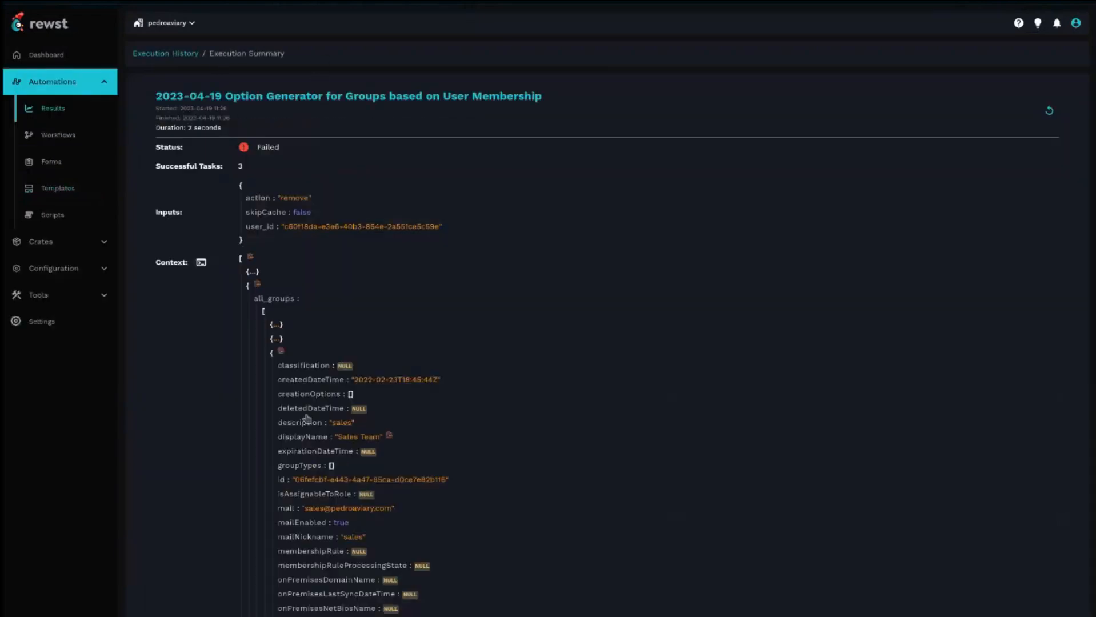
pyautogui.scroll(-5, 302, 414)
pyautogui.scroll(5, 284, 247)
pyautogui.click(253, 272)
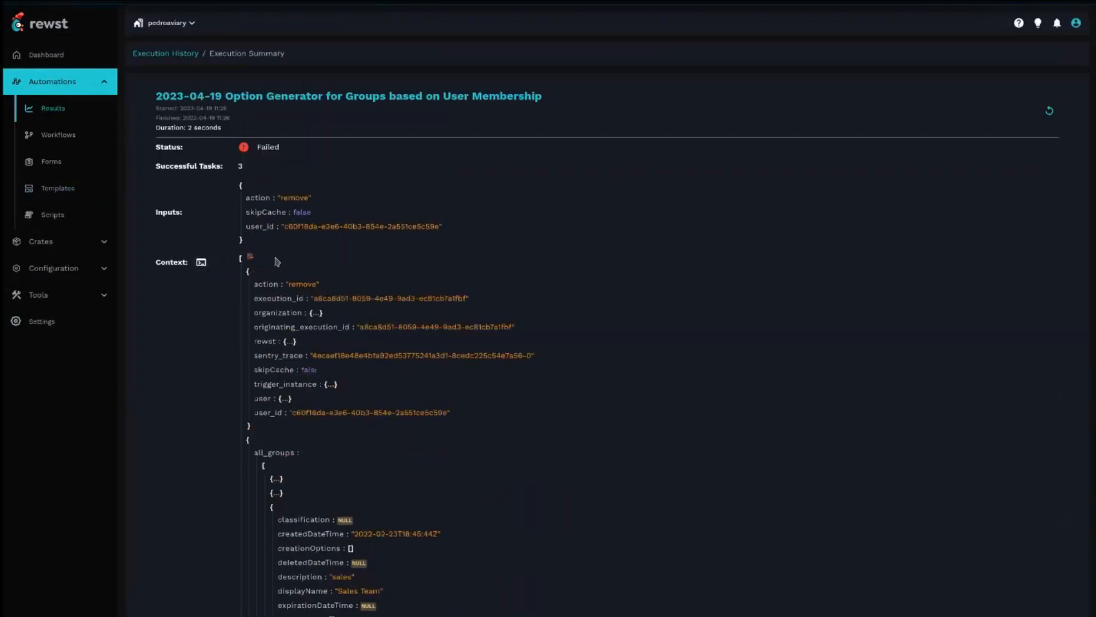
pyautogui.scroll(-2, 254, 331)
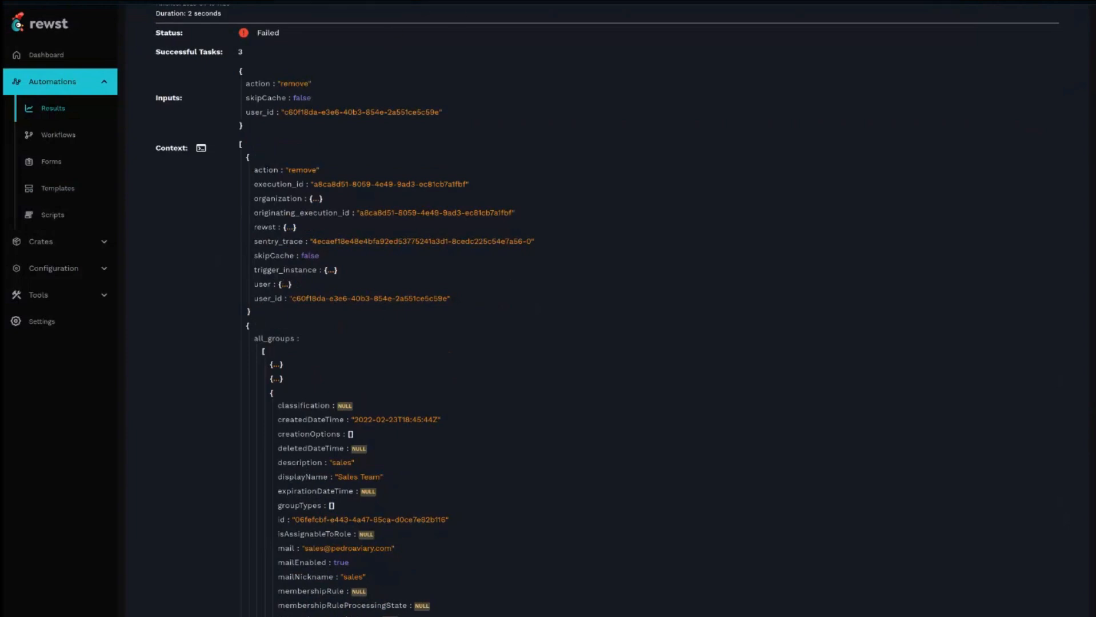
pyautogui.hotkey('ctrl', 'Tab')
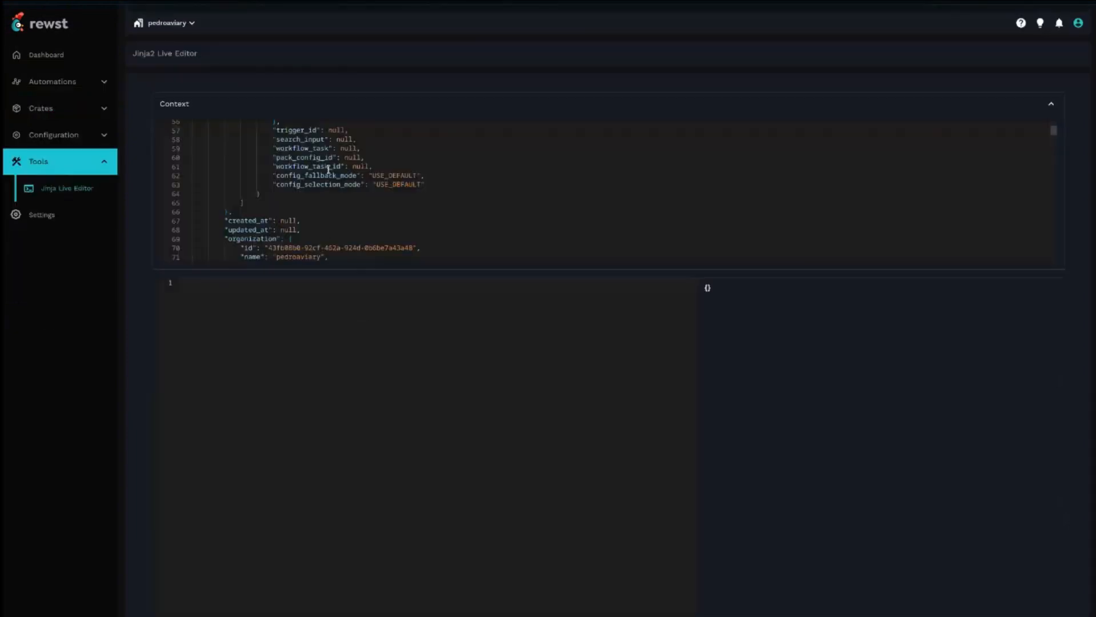
pyautogui.scroll(10, 346, 183)
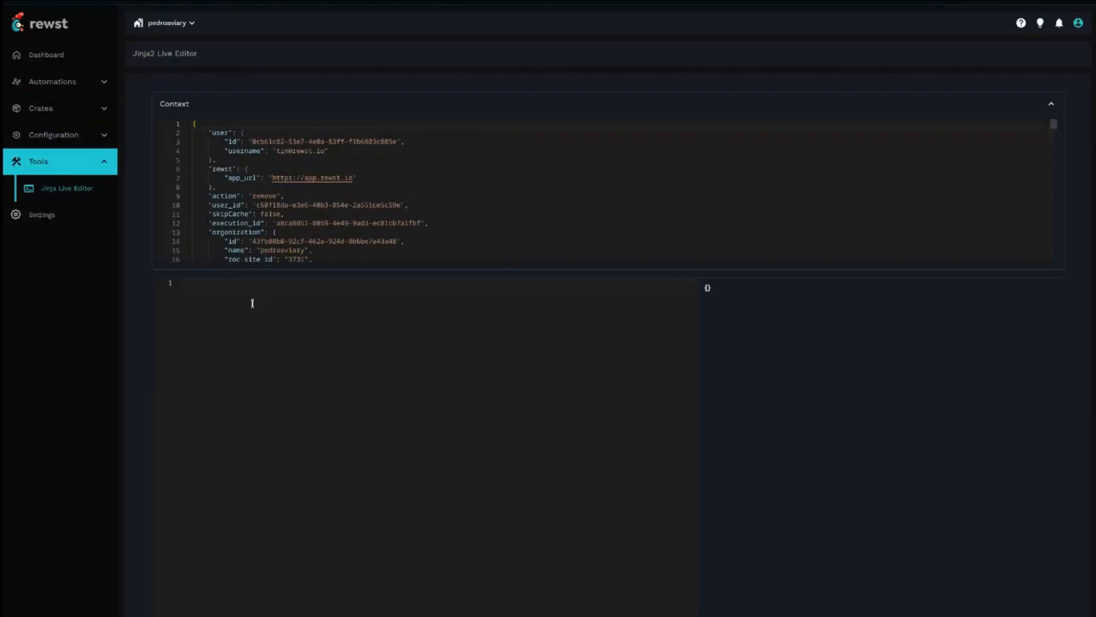
# - Enter the template {{ CTX.user.username }} in the Jinja editor to render the user's username
pyautogui.click(448, 337)
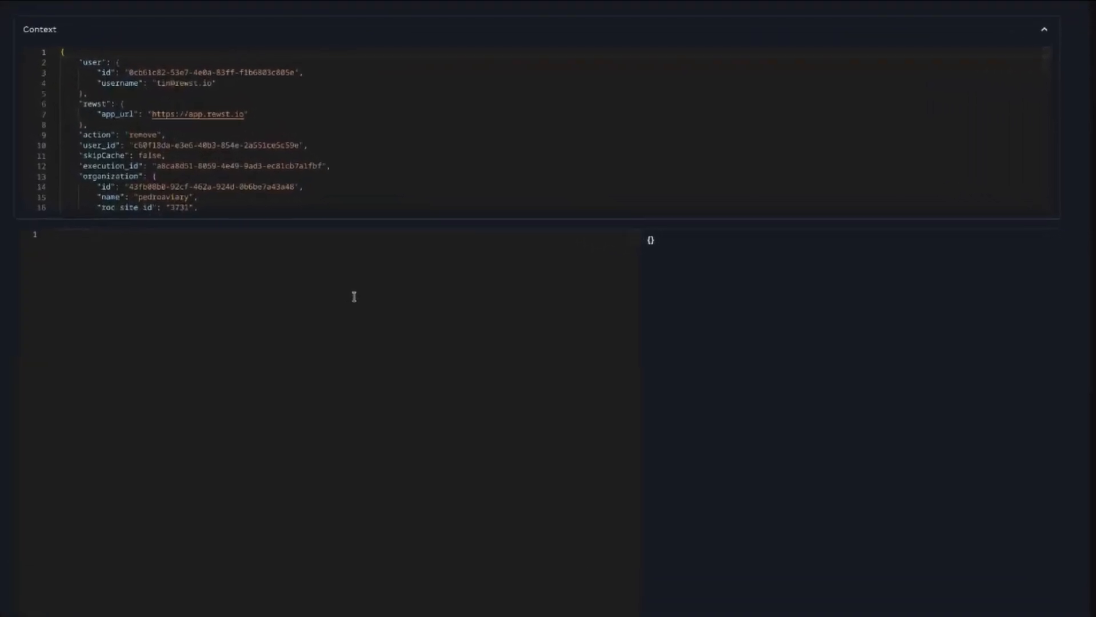
pyautogui.write('{{ ')
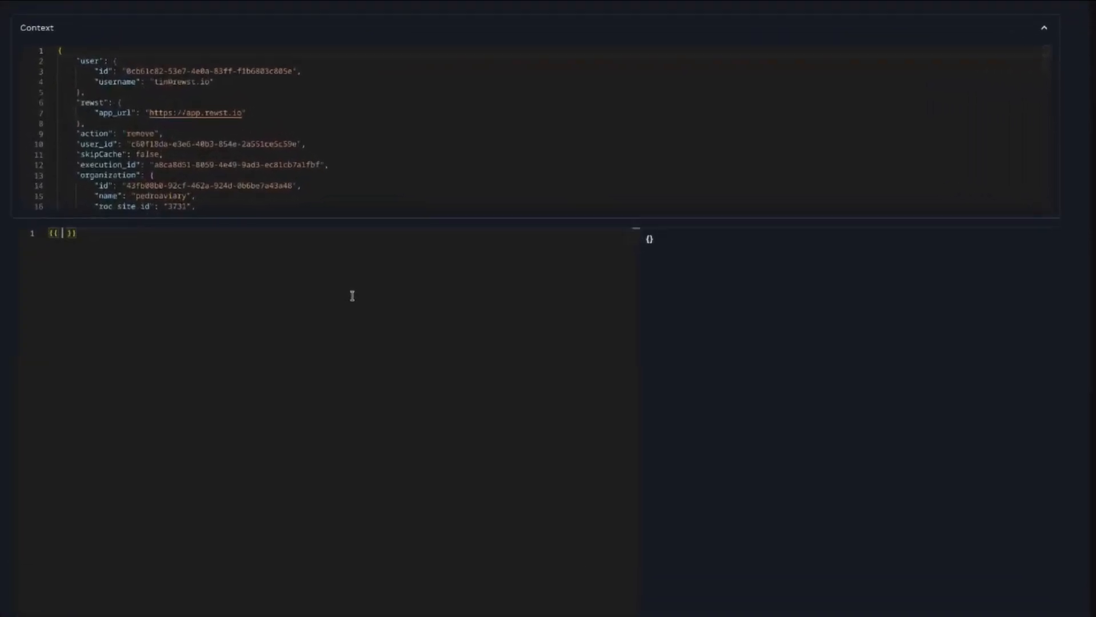
pyautogui.write('CTX.user.username')
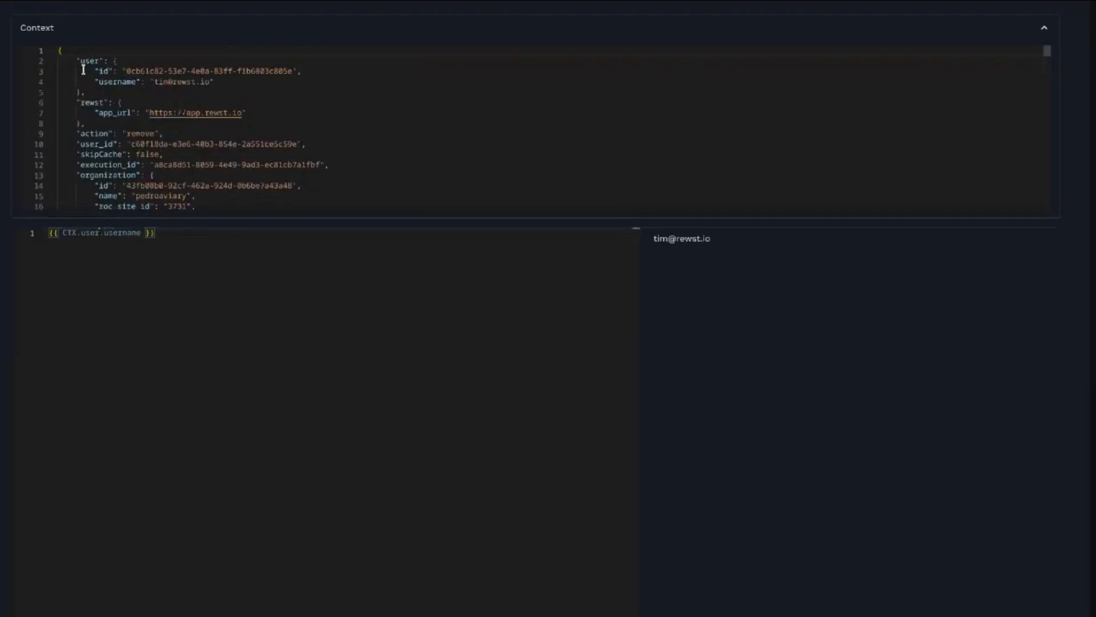
# - Change the template to {{ CTX.all_groups }} to render the all_groups context variable, then select the whole template
pyautogui.click(115, 82)
pyautogui.moveTo(717, 242); pyautogui.dragTo(653, 237)
pyautogui.click(303, 303)
pyautogui.moveTo(141, 234); pyautogui.dragTo(80, 233)
pyautogui.write('all_group')
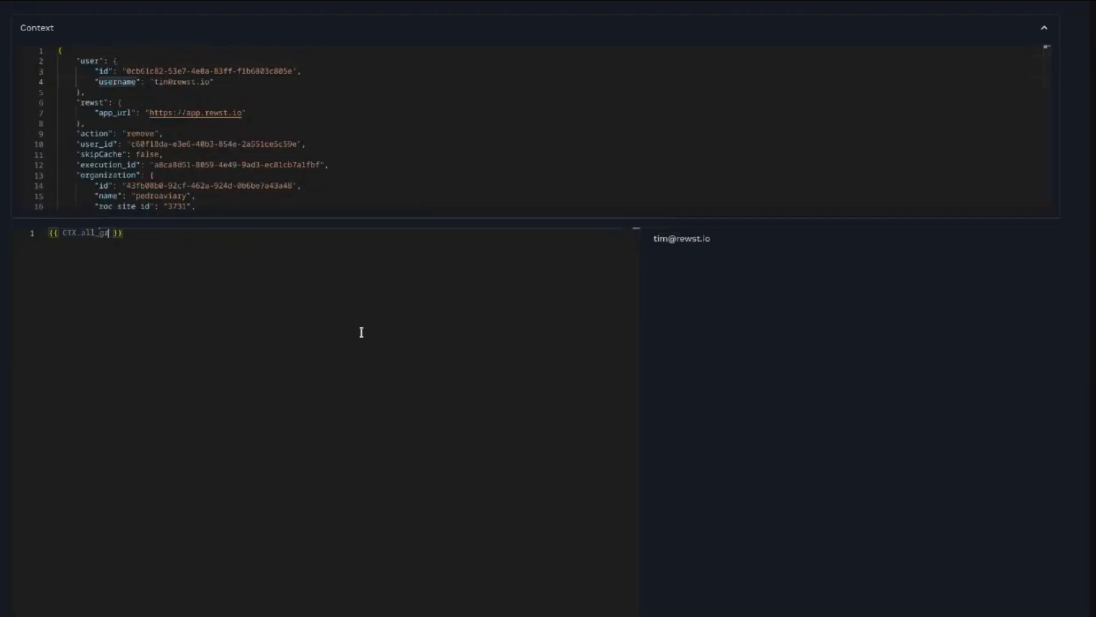
pyautogui.write('s')
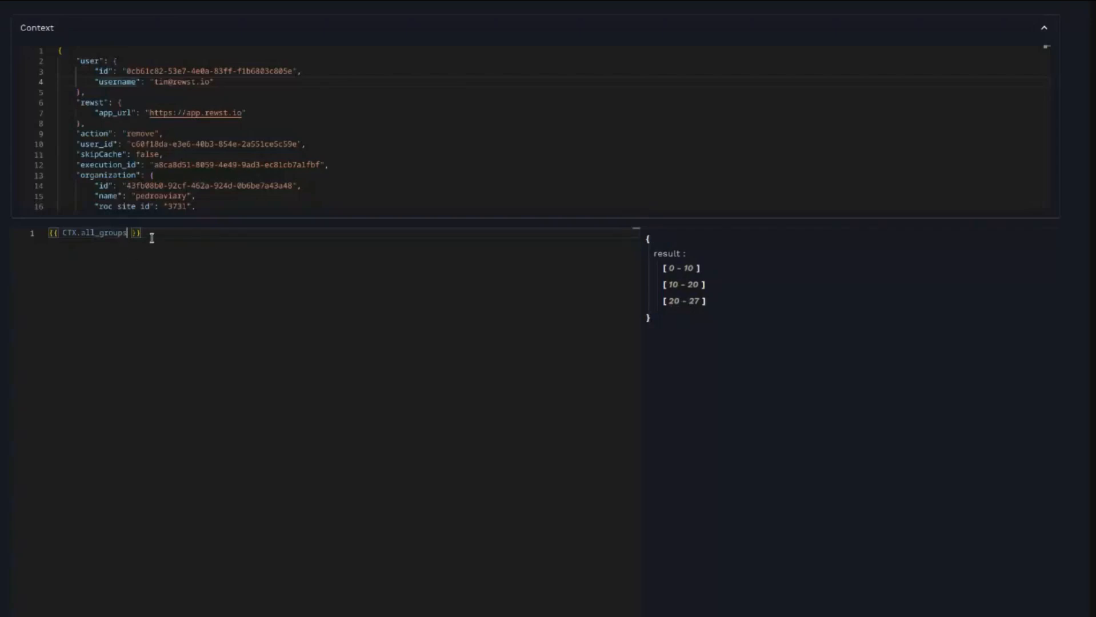
pyautogui.hotkey('ctrl', 'a')
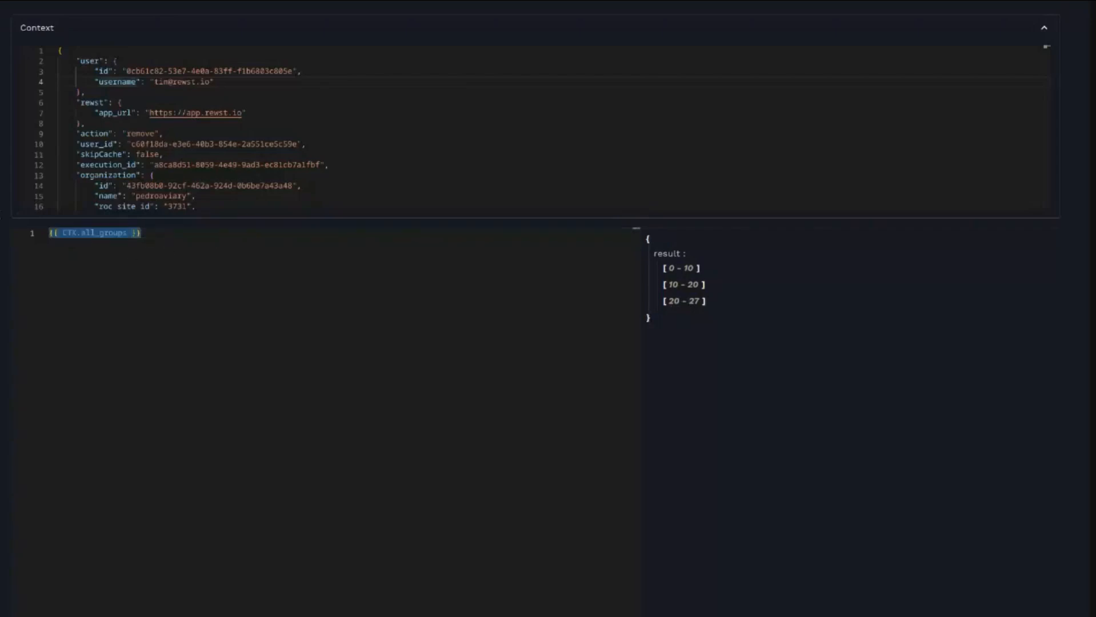
# - Replace the template with a list comprehension {{ [ group for group in CTX.all_groups ] }} spread over separate lines
pyautogui.write('{{')
pyautogui.press('Return')
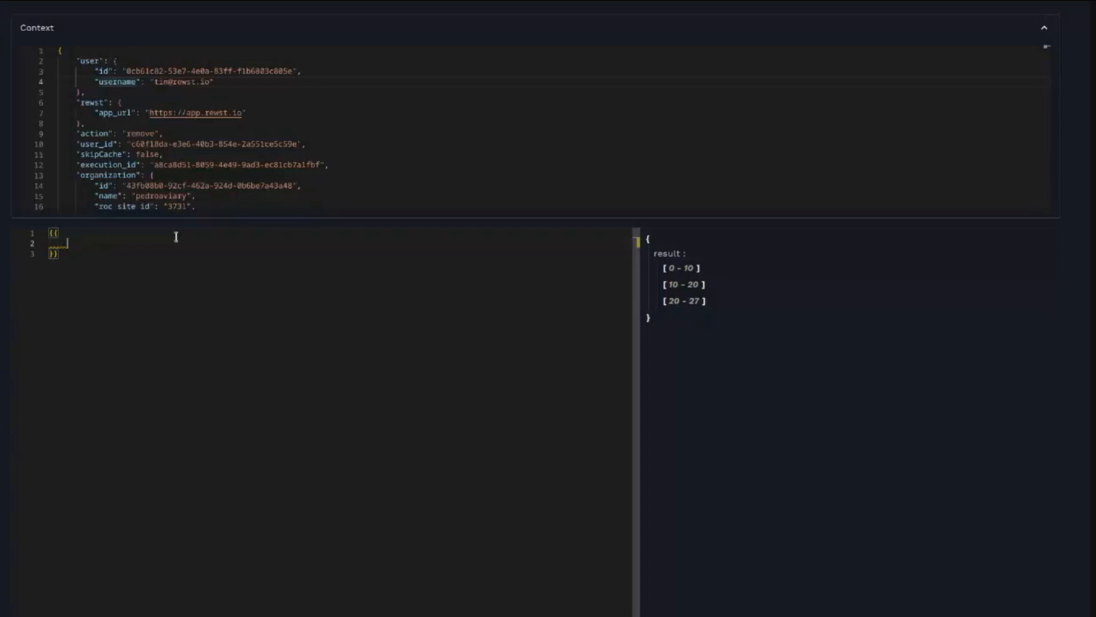
pyautogui.write('[')
pyautogui.press('Return')
pyautogui.write('for group in CTX.all_groups')
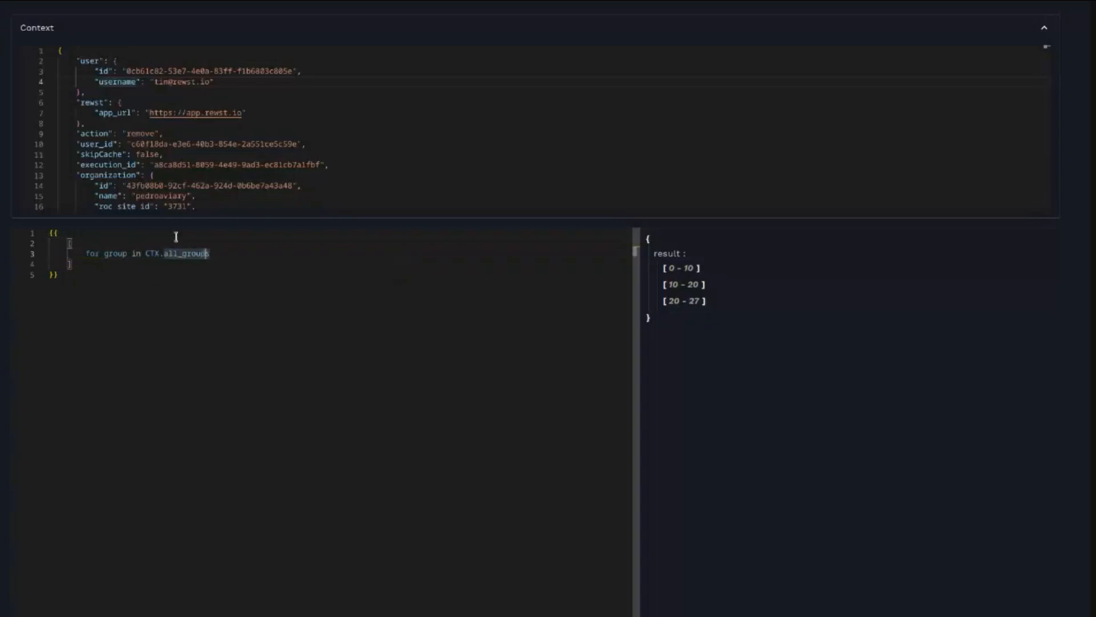
pyautogui.press('Left')
pyautogui.press('Left')
pyautogui.press('Left')
pyautogui.press('Left')
pyautogui.press('Left')
pyautogui.press('Left')
pyautogui.press('Left')
pyautogui.press('Left')
pyautogui.press('Left')
pyautogui.press('Left')
pyautogui.press('Left')
pyautogui.press('Left')
pyautogui.press('Left')
pyautogui.press('Left')
pyautogui.press('Return')
pyautogui.press('Up')
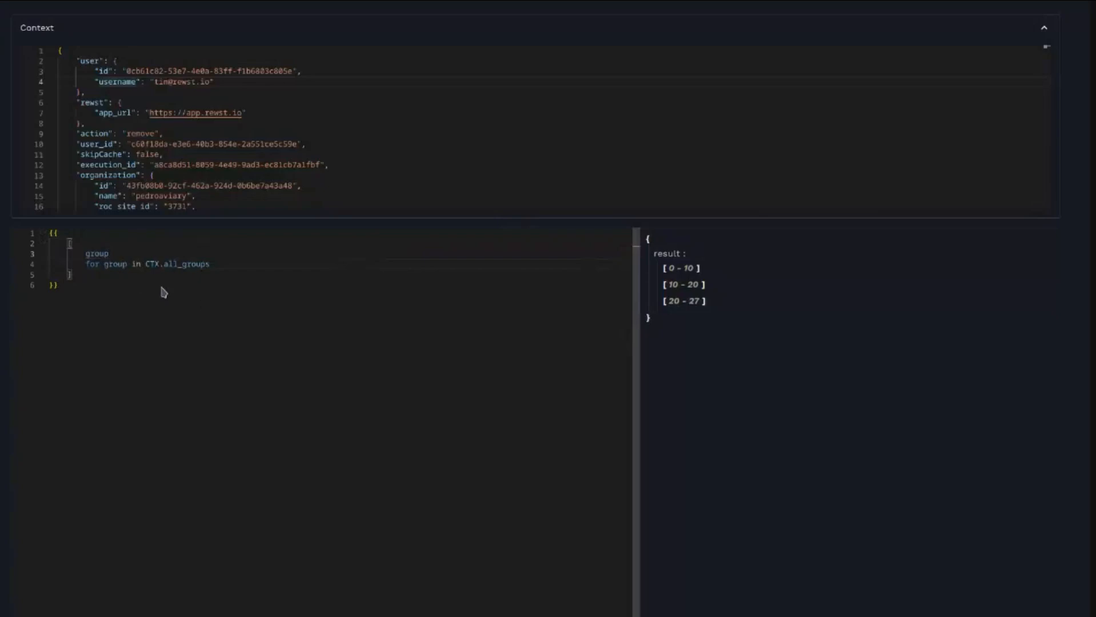
# - Change the output expression to group.id and expand the first chunk of the rendered result
pyautogui.doubleClick(95, 252)
pyautogui.tripleClick(186, 264)
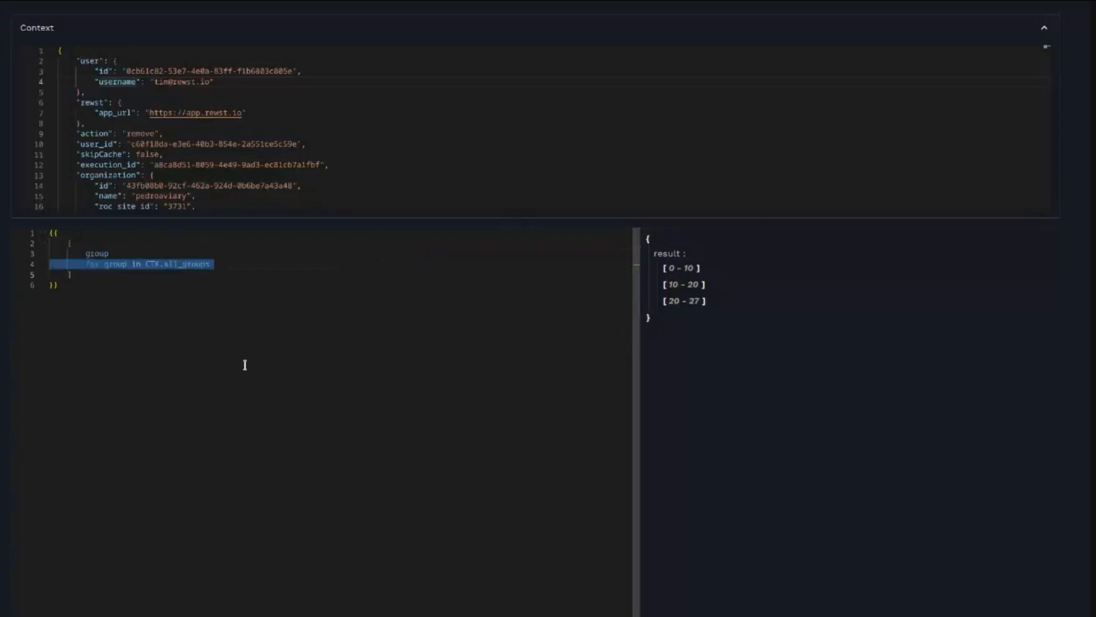
pyautogui.click(106, 277)
pyautogui.doubleClick(104, 253)
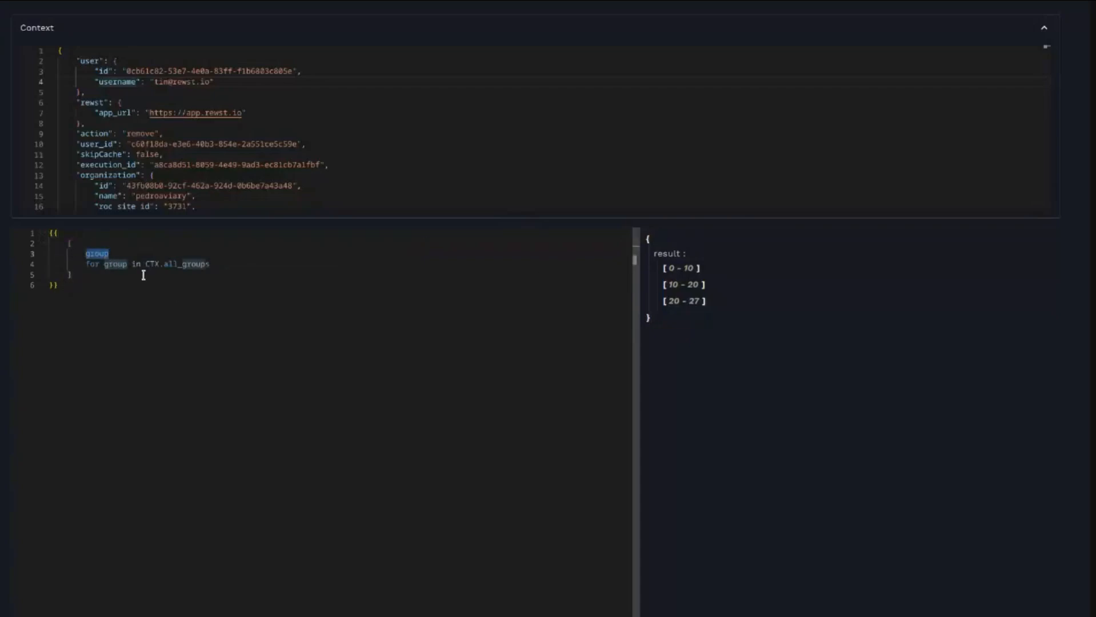
pyautogui.click(136, 257)
pyautogui.write('.id')
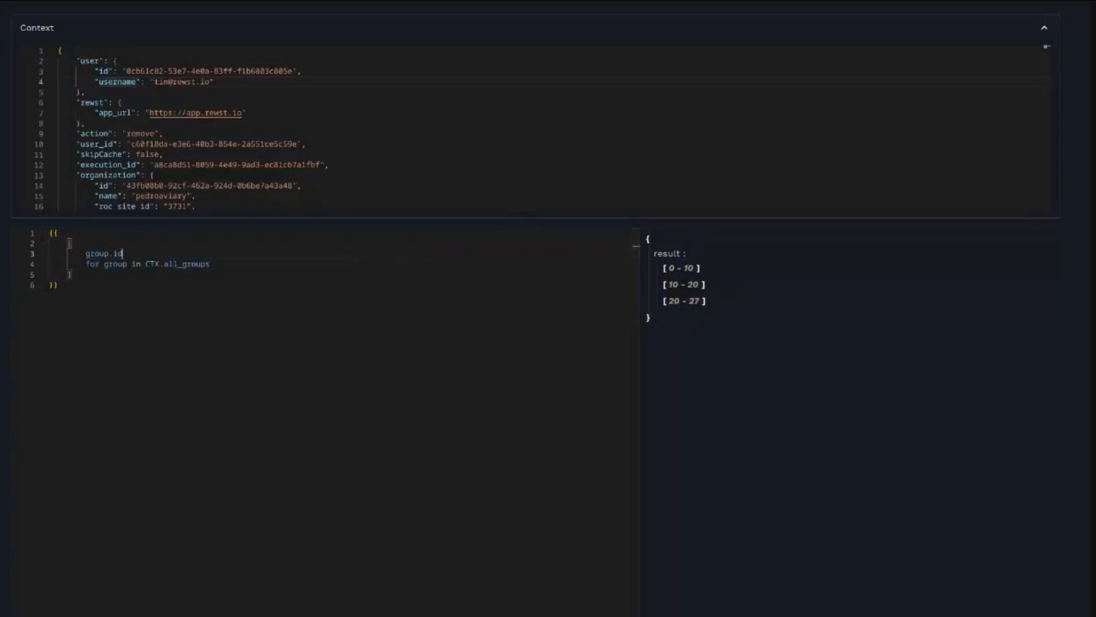
pyautogui.click(671, 272)
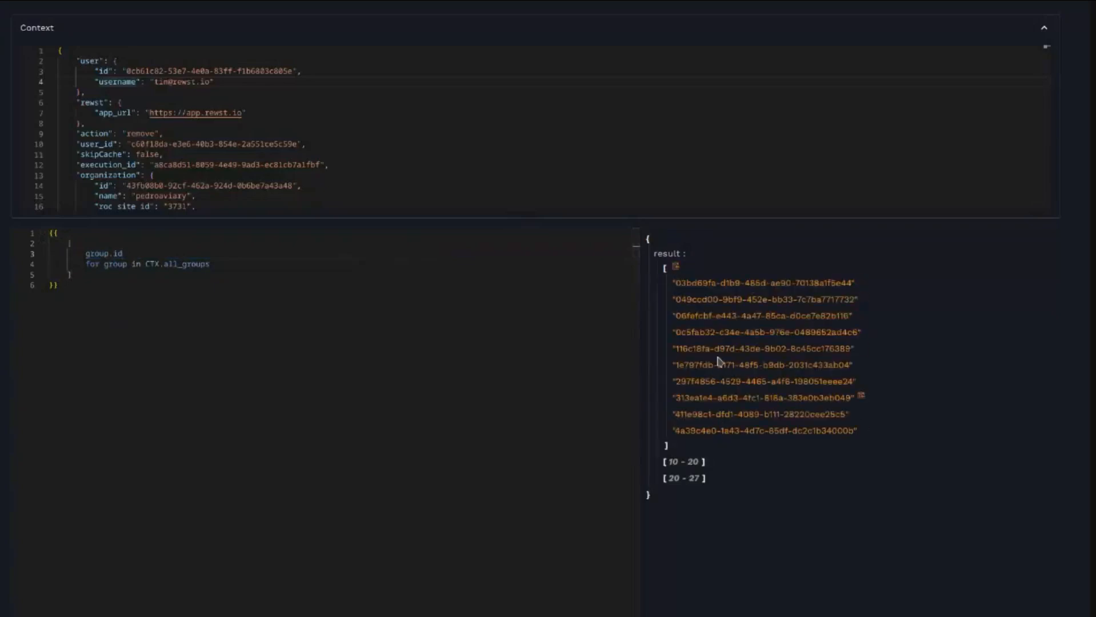
# - Change the output expression to group.displayName to render the groups' display names
pyautogui.doubleClick(125, 253)
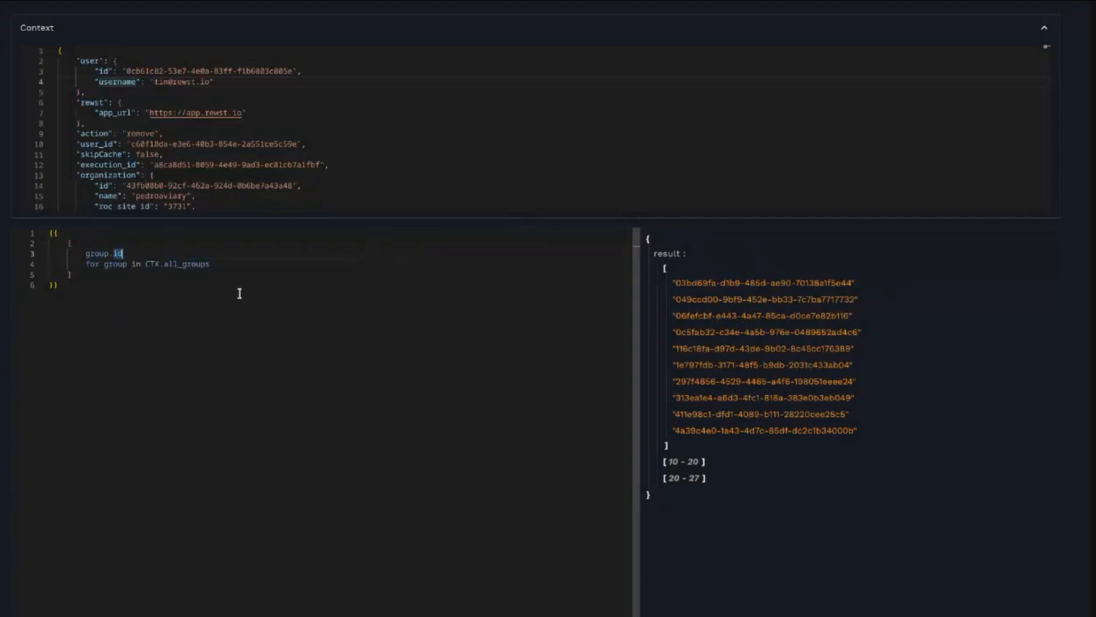
pyautogui.write('dispal')
pyautogui.press('BackSpace')
pyautogui.press('BackSpace')
pyautogui.write('yNames')
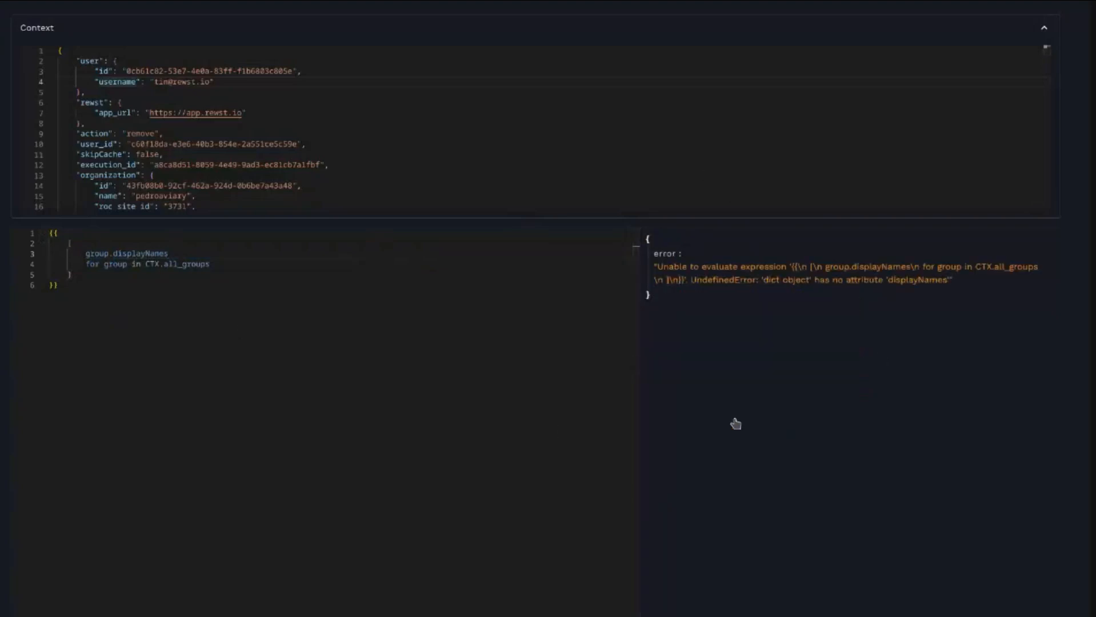
pyautogui.press('BackSpace')
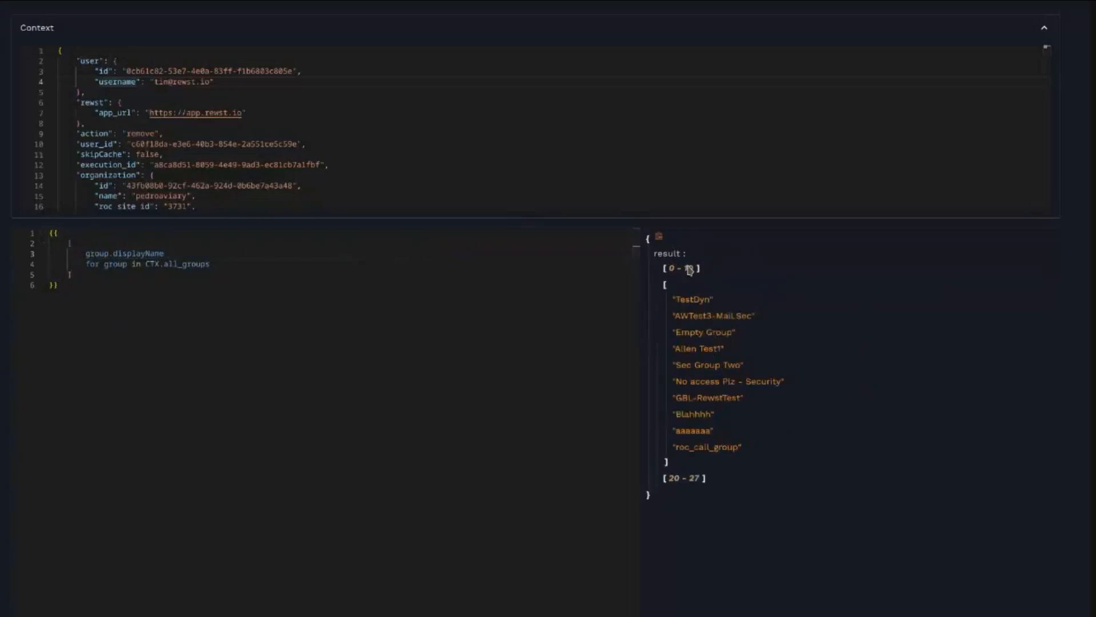
# - Revert the output expression to group and add the filter line if group not in CTX.group_list
pyautogui.click(225, 265)
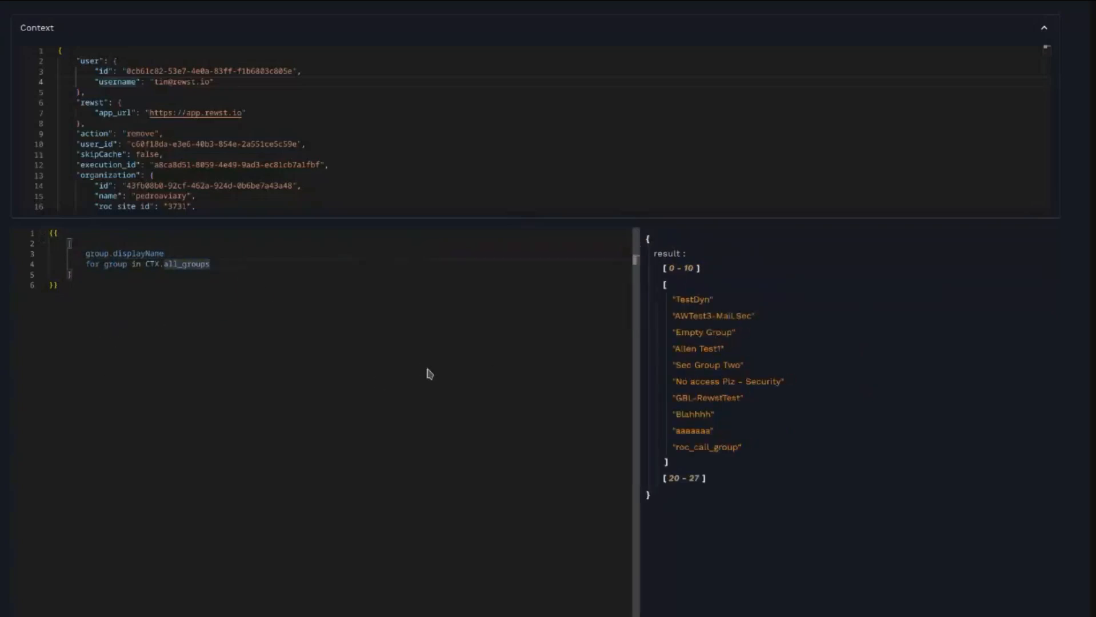
pyautogui.press('Return')
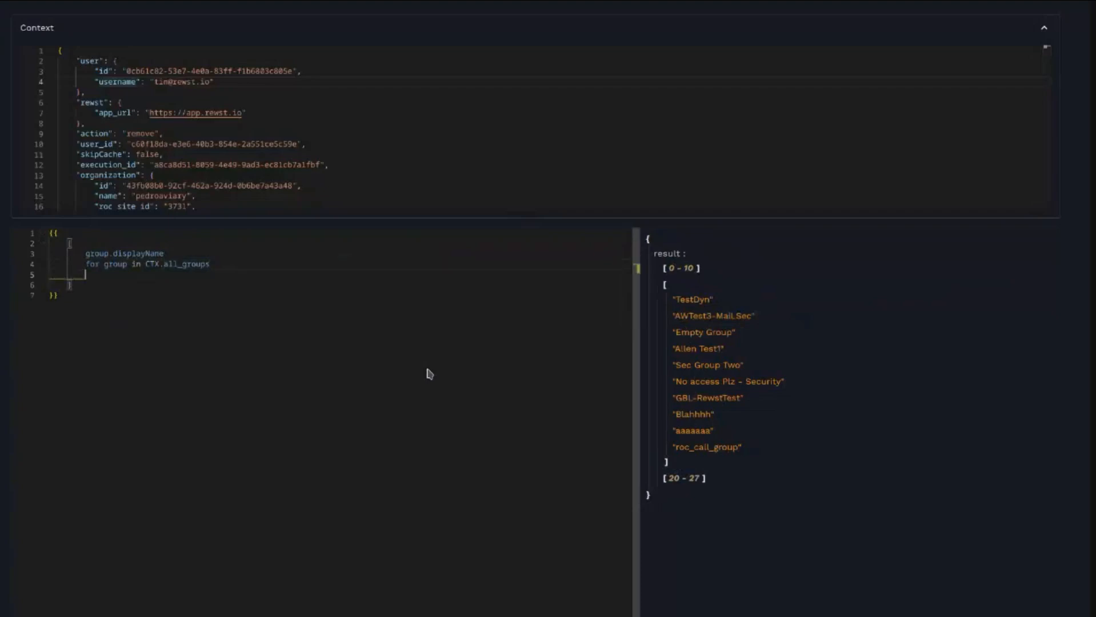
pyautogui.doubleClick(163, 253)
pyautogui.press('BackSpace')
pyautogui.press('BackSpace')
pyautogui.click(108, 274)
pyautogui.write('if group ')
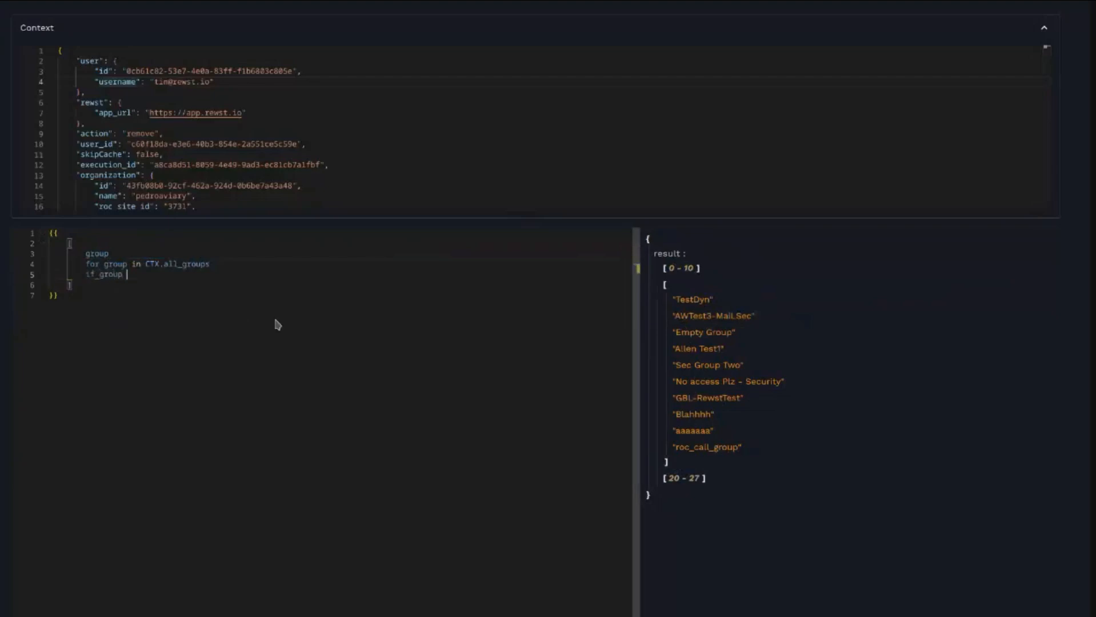
pyautogui.write('not in CTX.')
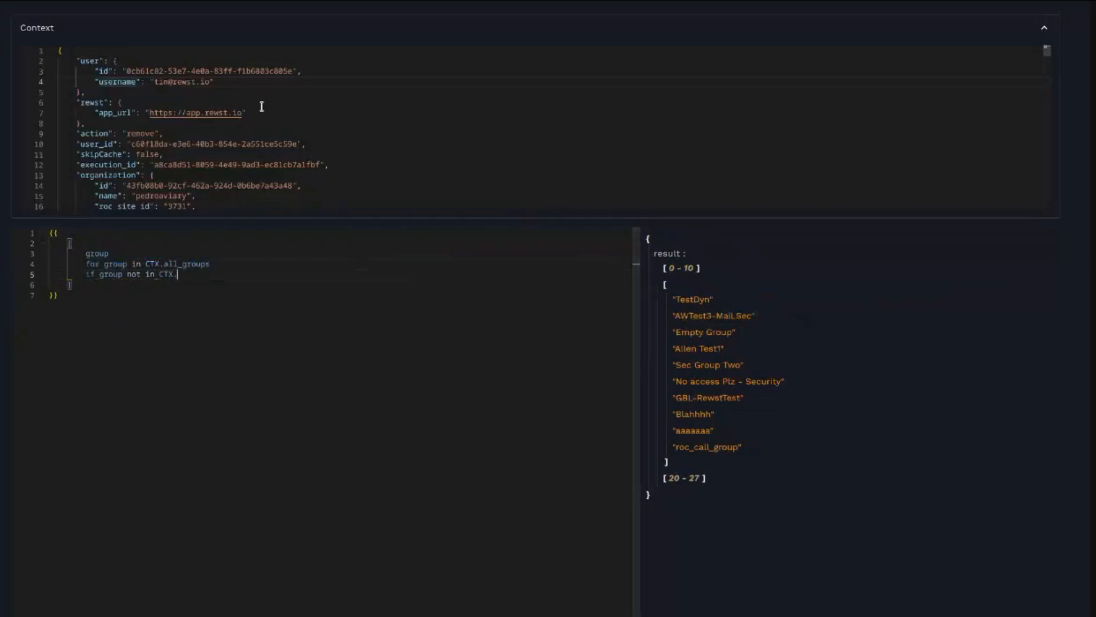
pyautogui.scroll(-3, 243, 109)
pyautogui.scroll(-9, 244, 108)
pyautogui.write('group_list')
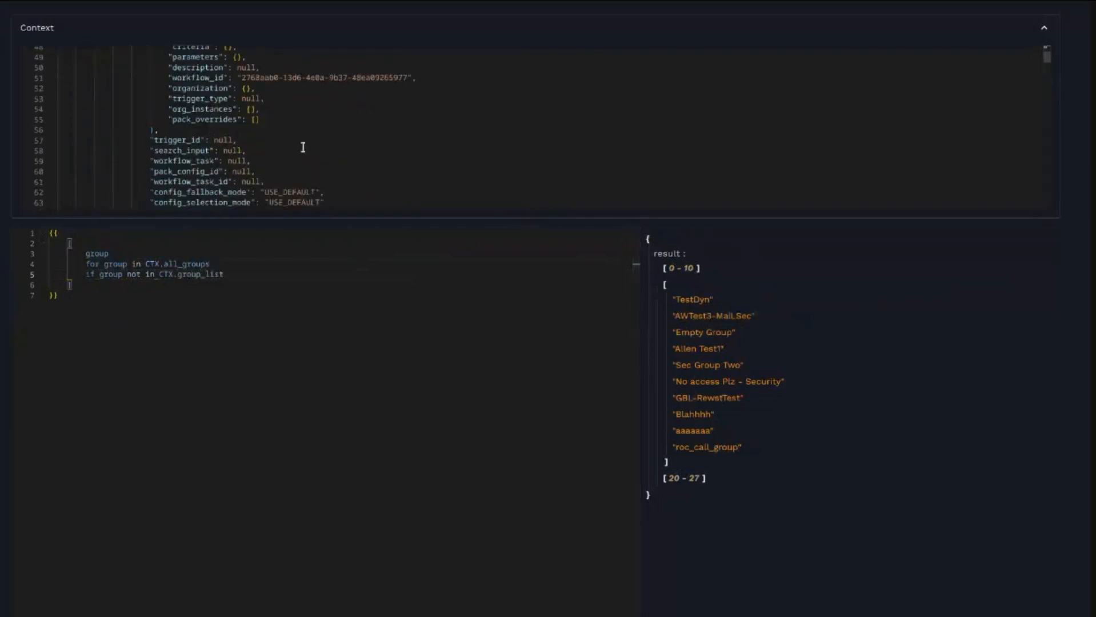
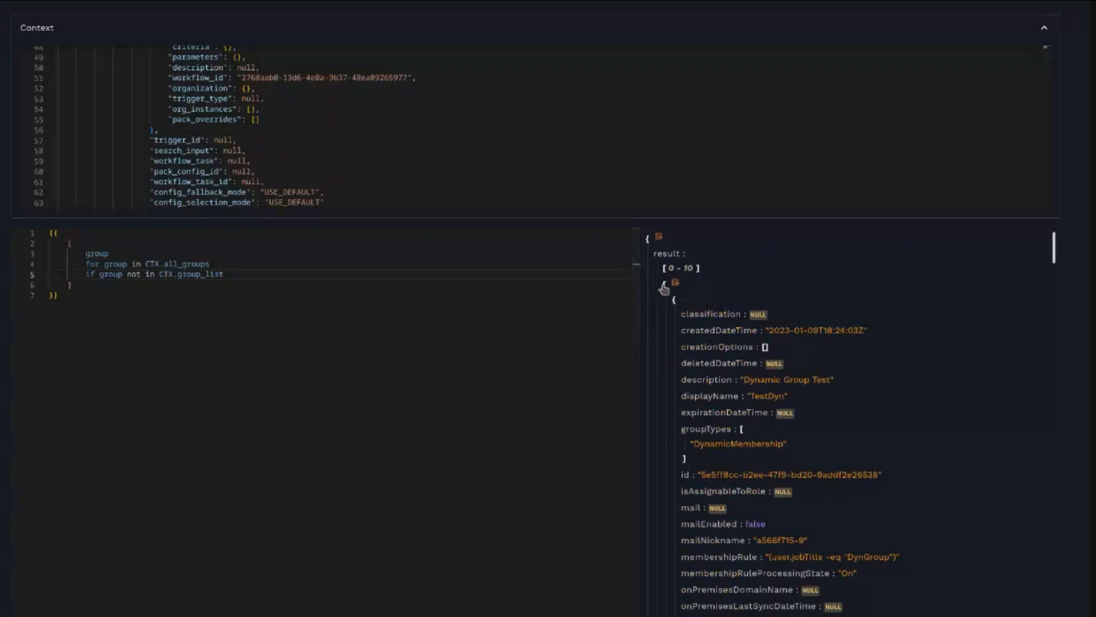
# - Browse the filtered result's group entries, expanding its second chunk, and copy the list comprehension template
pyautogui.scroll(-10, 663, 297)
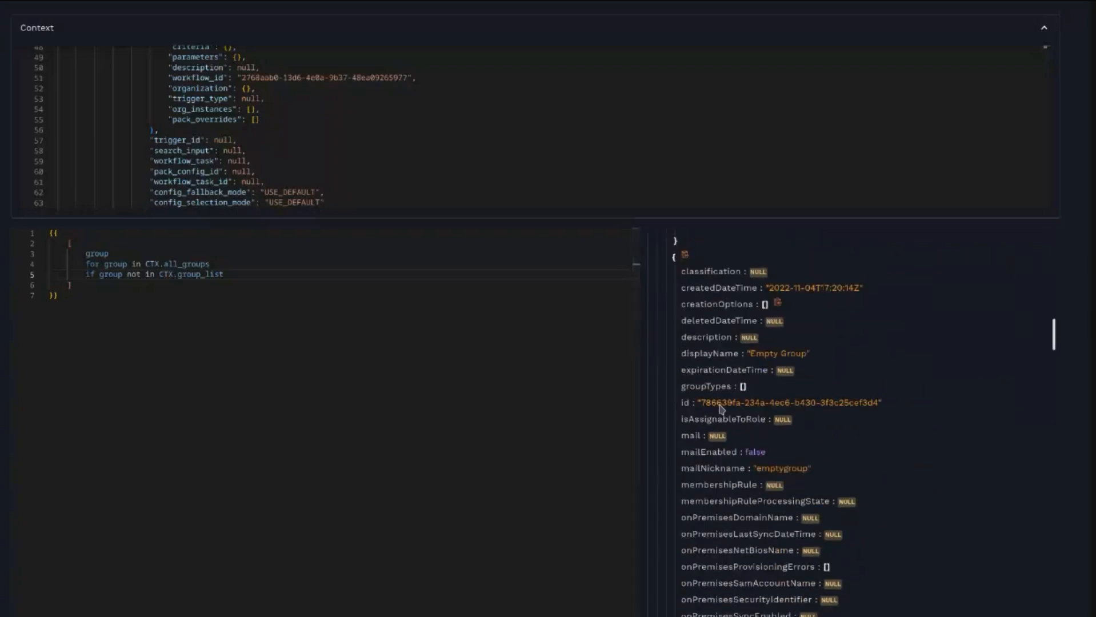
pyautogui.scroll(-10, 720, 407)
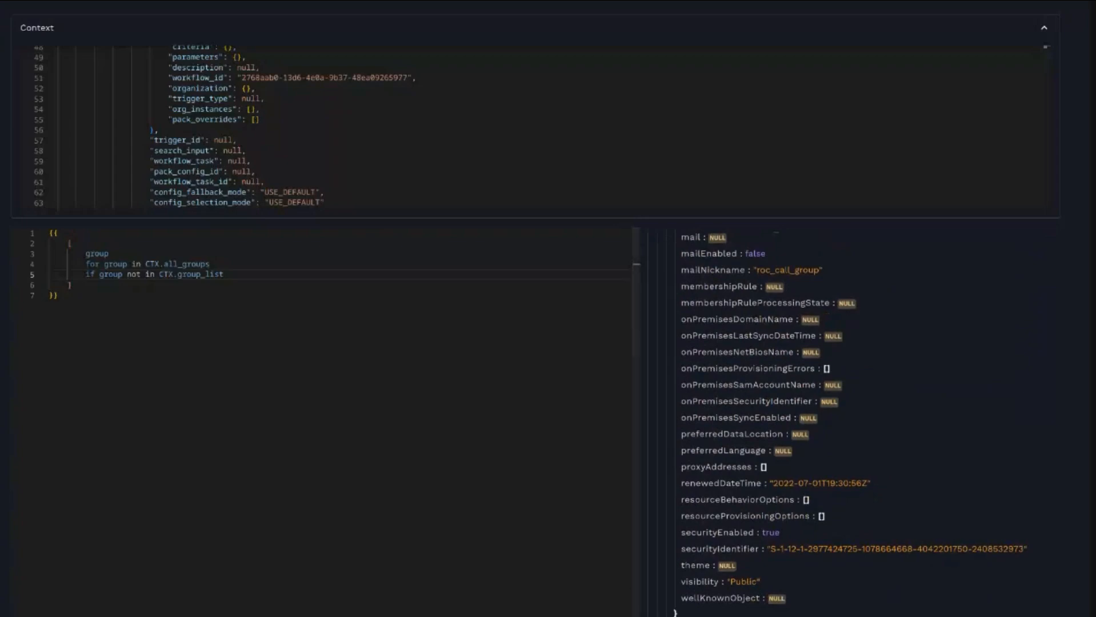
pyautogui.scroll(-10, 812, 398)
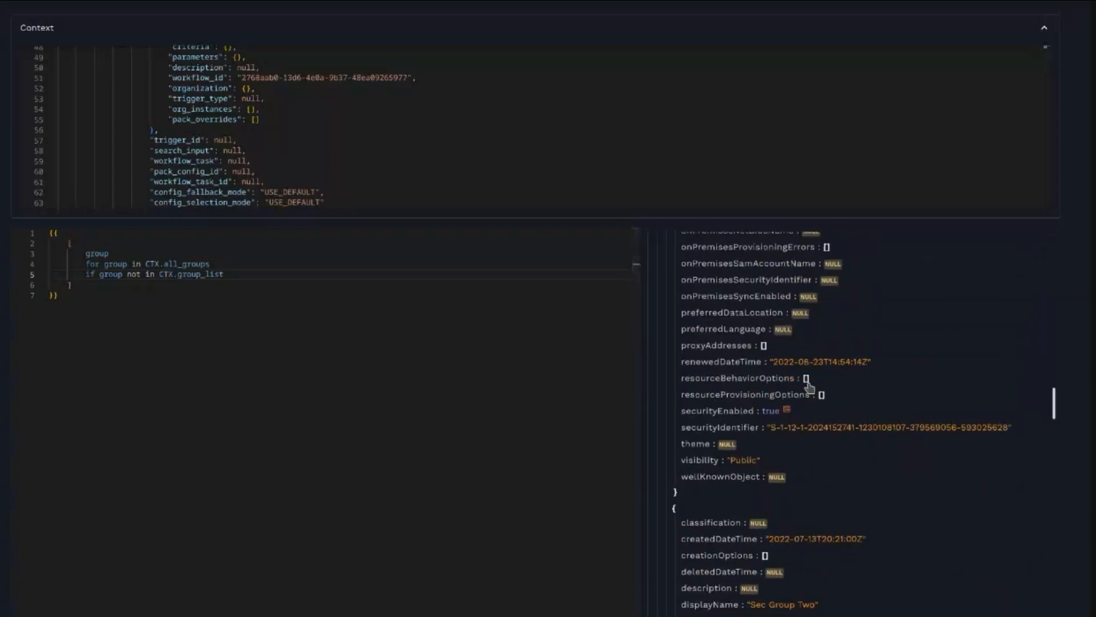
pyautogui.scroll(20, 811, 398)
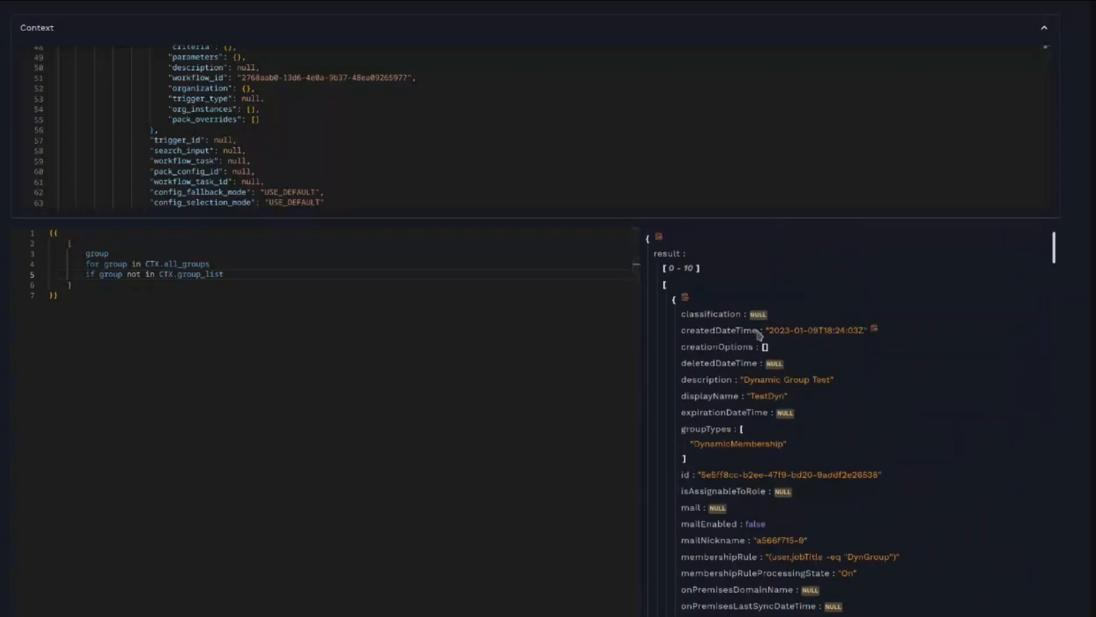
pyautogui.click(663, 297)
pyautogui.scroll(-4, 743, 429)
pyautogui.scroll(4, 754, 436)
pyautogui.scroll(-7, 753, 435)
pyautogui.scroll(10, 753, 436)
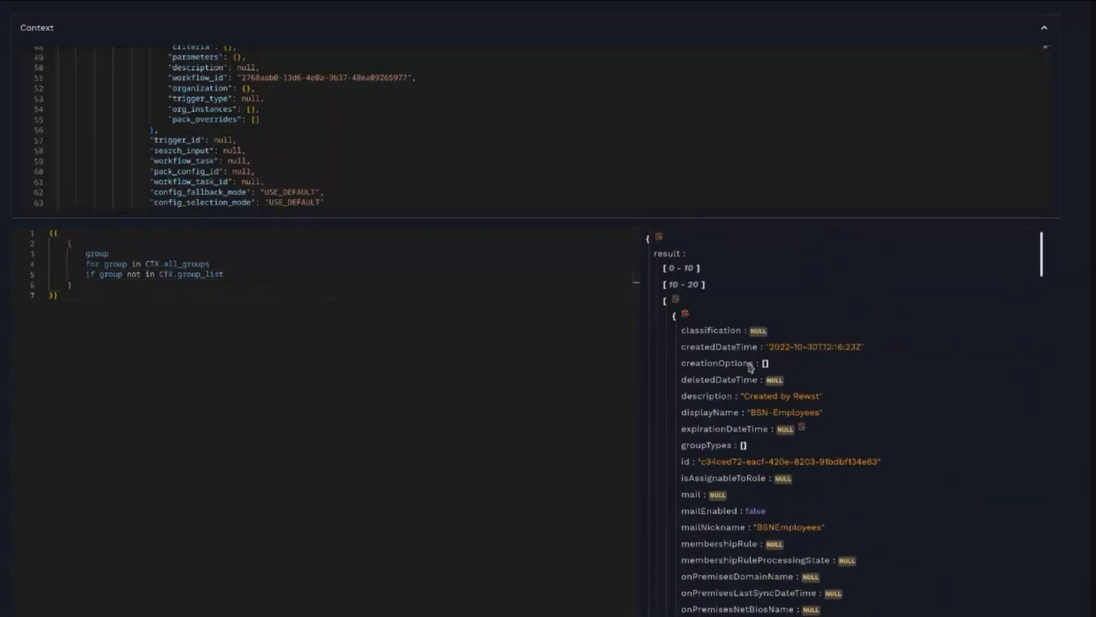
pyautogui.moveTo(72, 295); pyautogui.dragTo(34, 231)
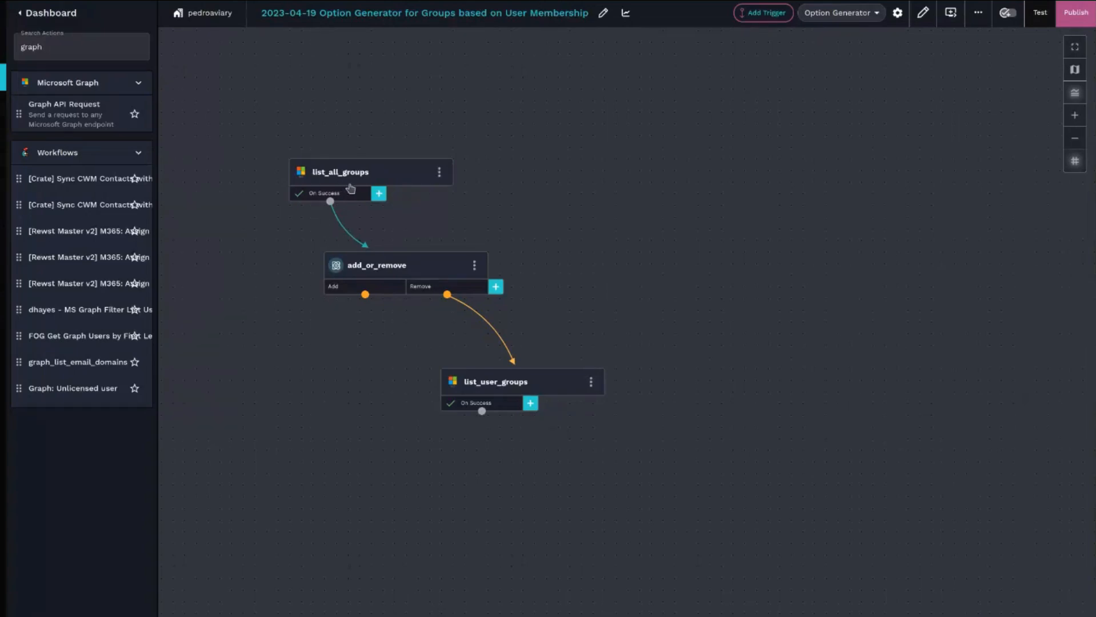
# - Rearrange the workflow so add_or_remove comes first, with Add leading to list_all_groups and Remove to list_user_groups
pyautogui.moveTo(345, 180); pyautogui.dragTo(282, 373)
pyautogui.moveTo(365, 293); pyautogui.dragTo(312, 386)
pyautogui.moveTo(445, 550); pyautogui.dragTo(528, 472)
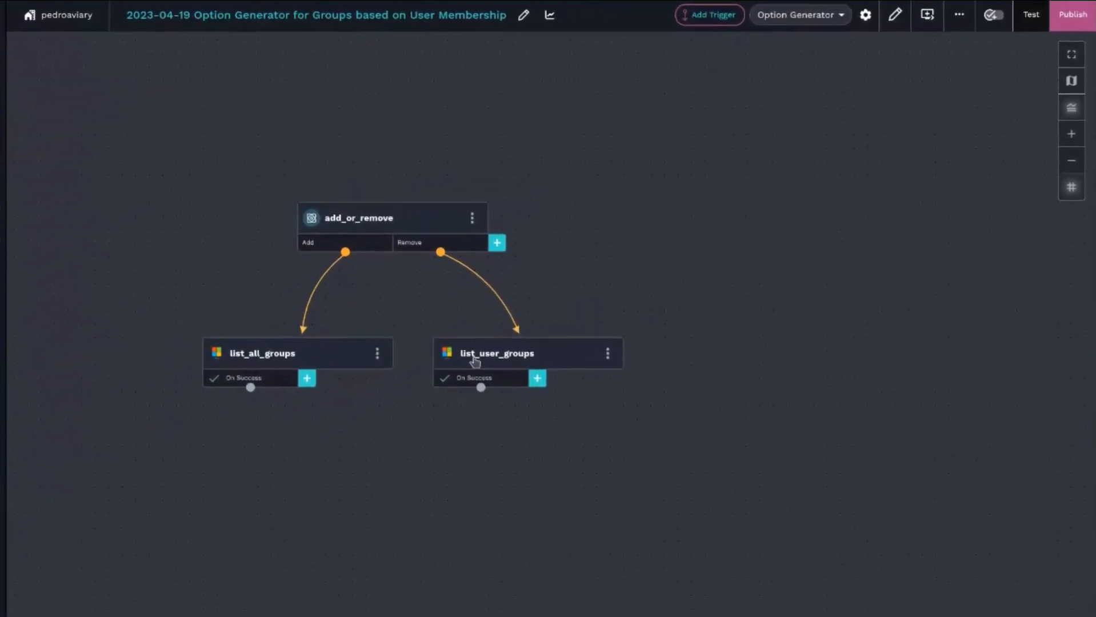
pyautogui.click(475, 361)
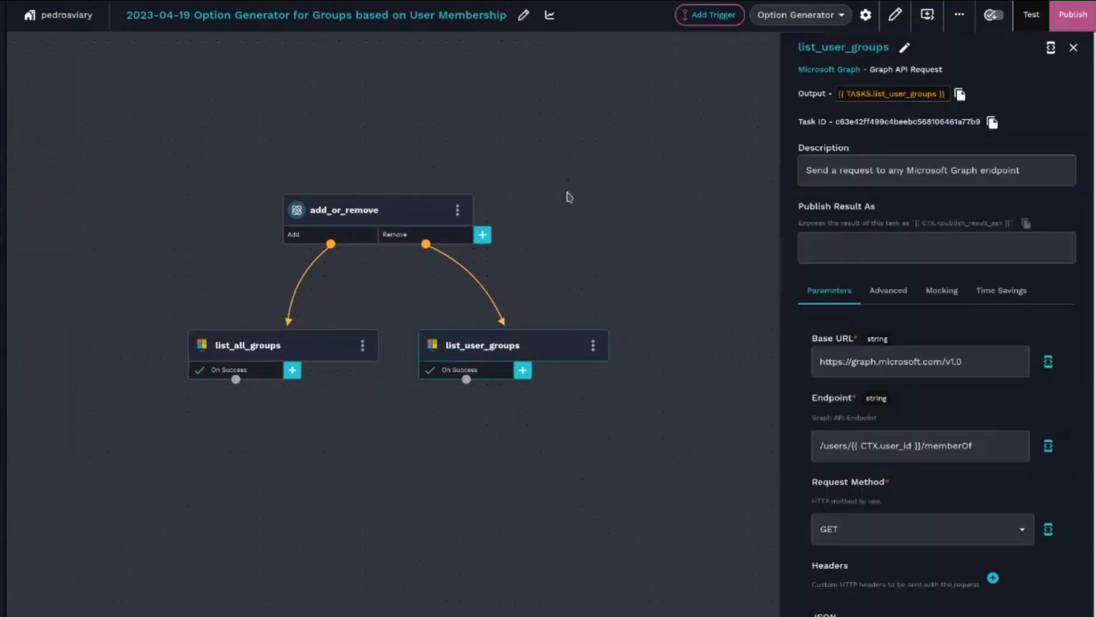
pyautogui.moveTo(455, 345); pyautogui.dragTo(399, 296)
pyautogui.moveTo(437, 373); pyautogui.dragTo(326, 94)
pyautogui.moveTo(137, 147); pyautogui.dragTo(147, 239)
pyautogui.moveTo(329, 173); pyautogui.dragTo(325, 349)
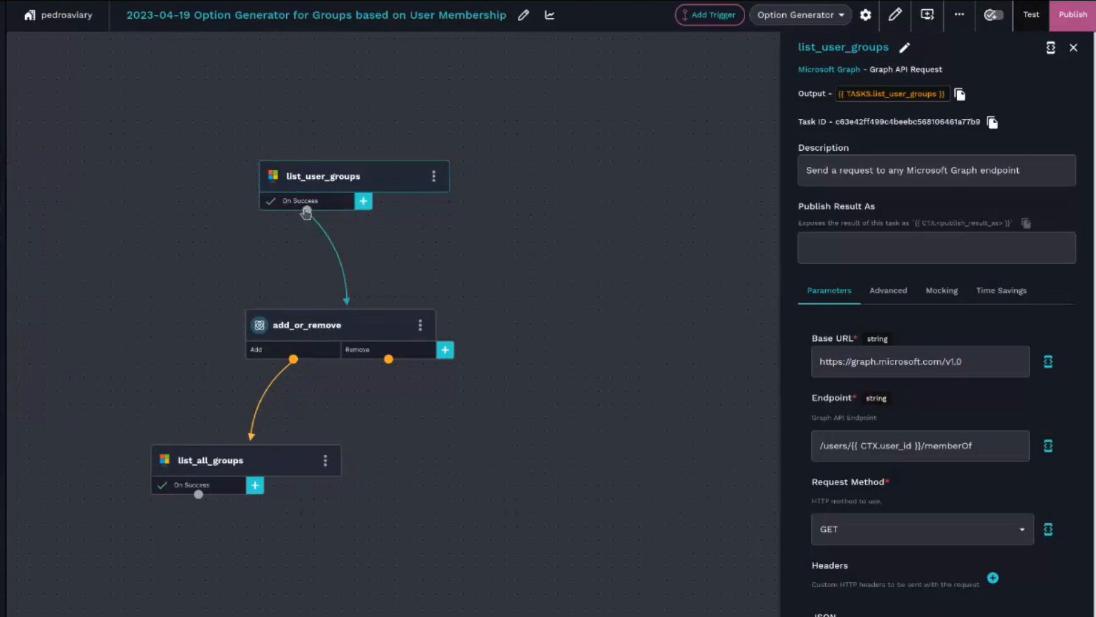
pyautogui.moveTo(346, 303); pyautogui.dragTo(452, 472)
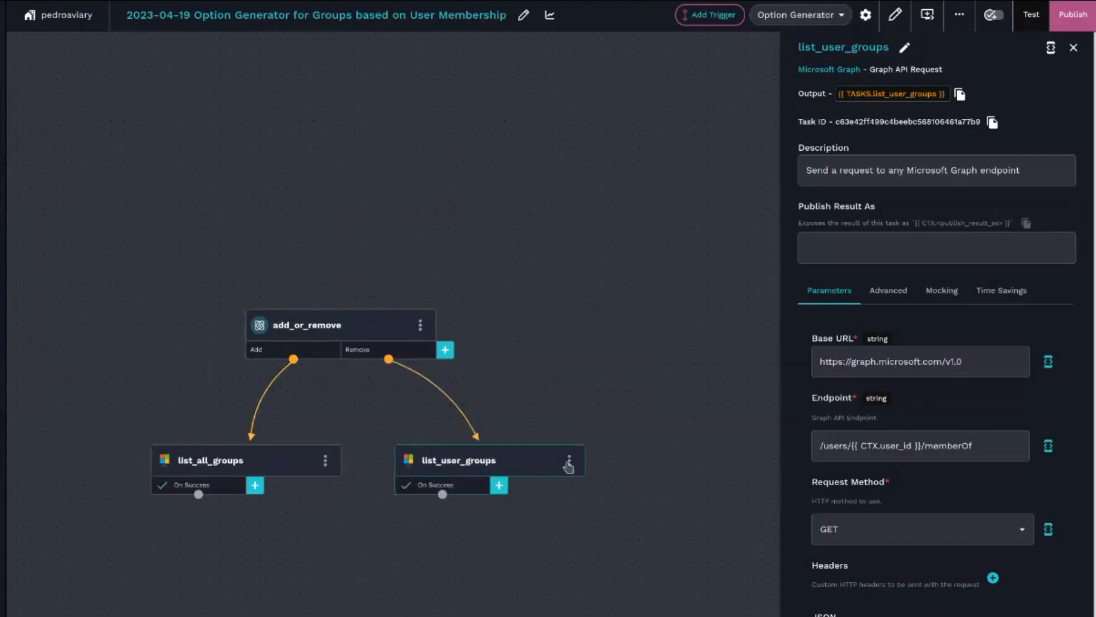
# - Duplicate the list_user_groups task and connect the copy after list_all_groups on success
pyautogui.click(569, 460)
pyautogui.click(602, 475)
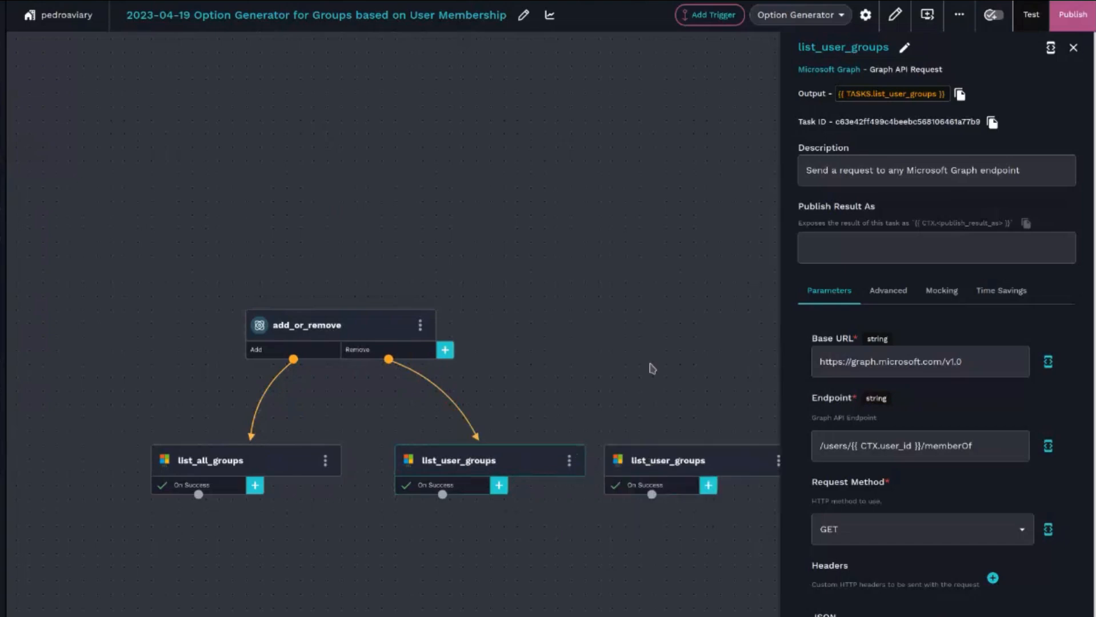
pyautogui.moveTo(651, 369); pyautogui.dragTo(557, 262)
pyautogui.moveTo(599, 357); pyautogui.dragTo(147, 479)
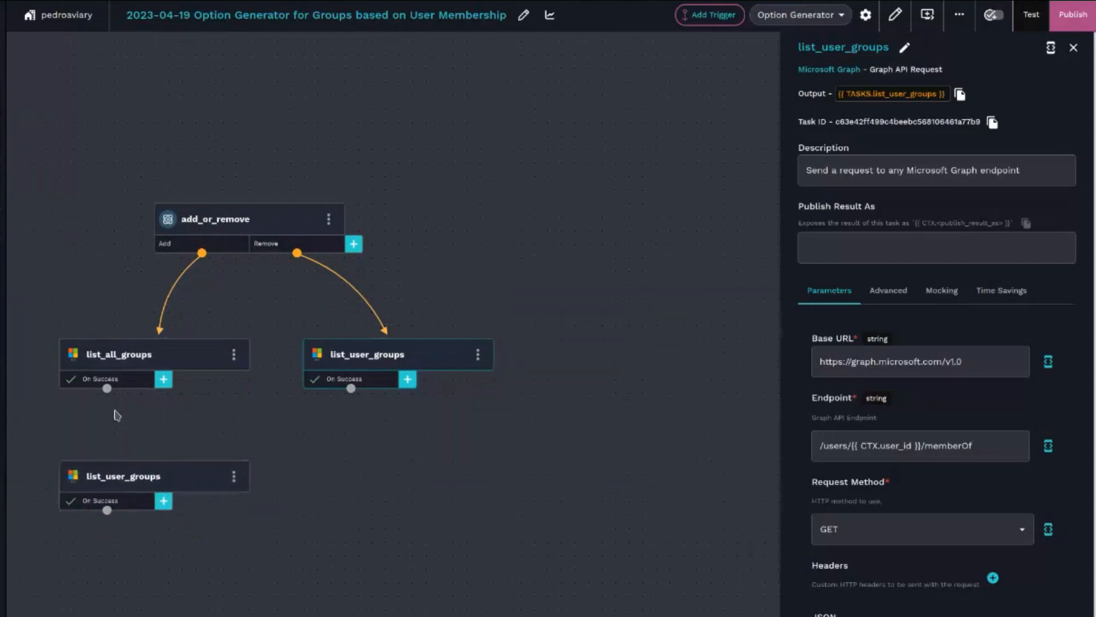
pyautogui.moveTo(107, 388); pyautogui.dragTo(147, 475)
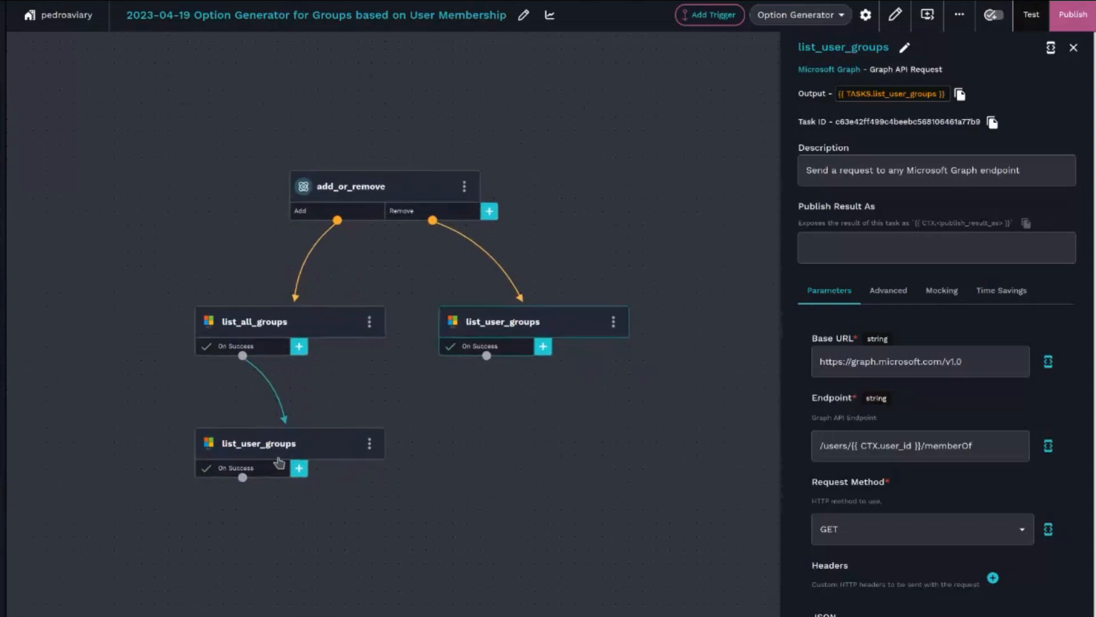
pyautogui.moveTo(275, 452); pyautogui.dragTo(274, 438)
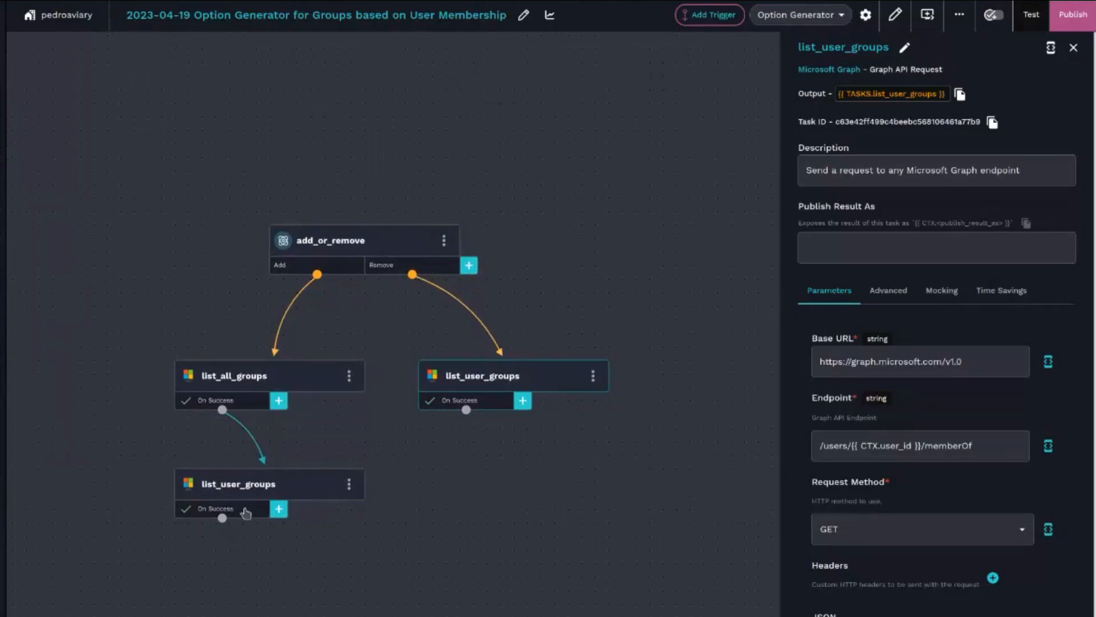
# - Add a noop task below the copied list_user_groups and connect it on success
pyautogui.click(245, 511)
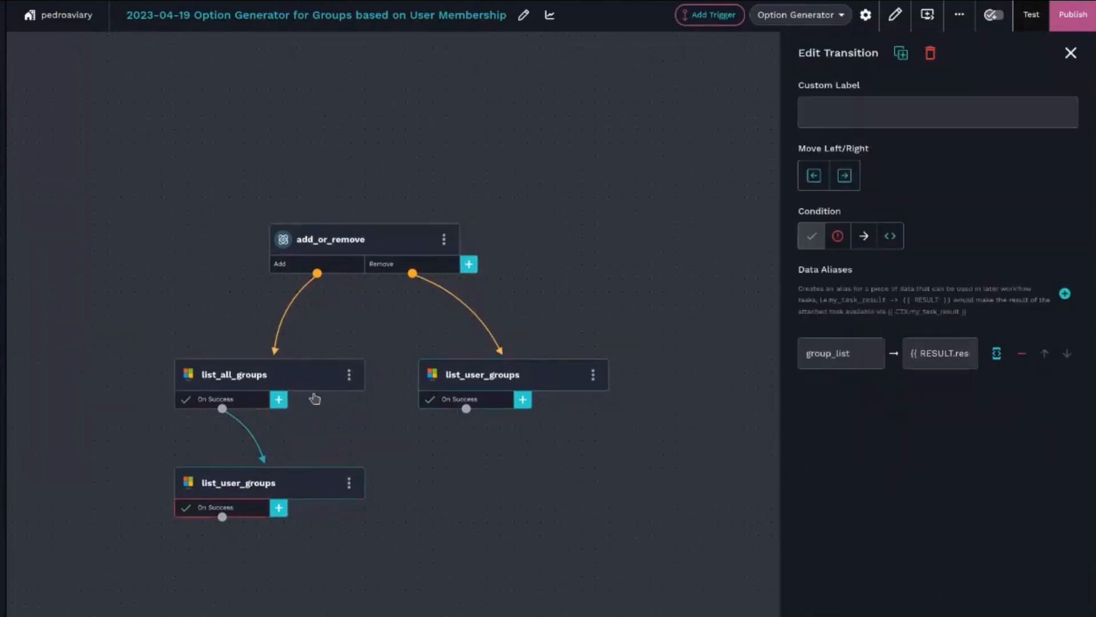
pyautogui.click(242, 403)
pyautogui.click(248, 510)
pyautogui.moveTo(307, 612); pyautogui.dragTo(297, 489)
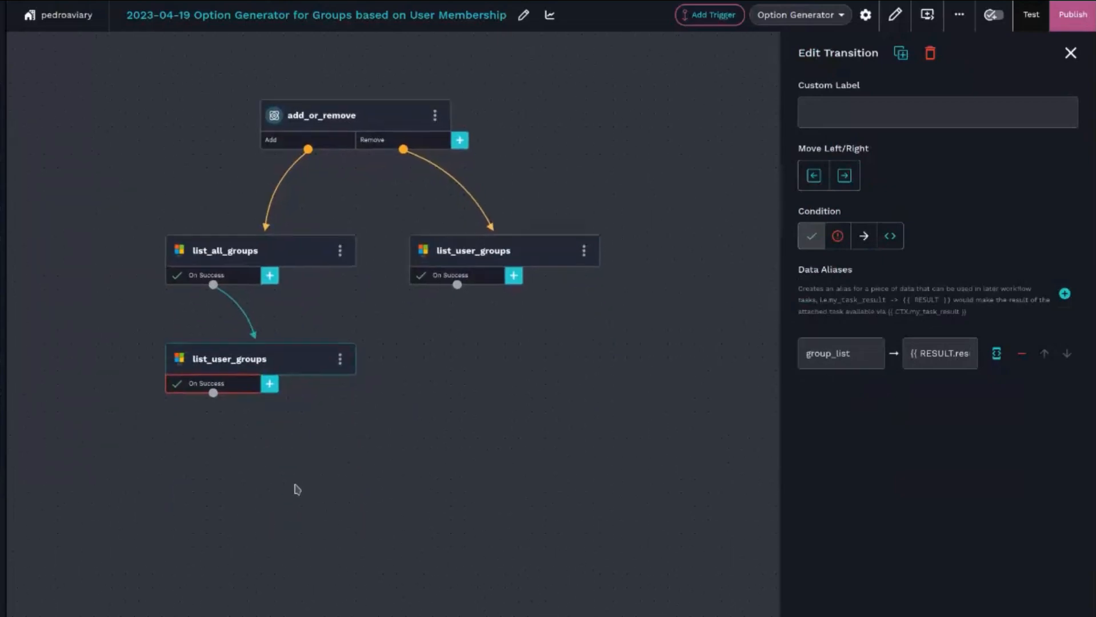
pyautogui.rightClick(217, 459)
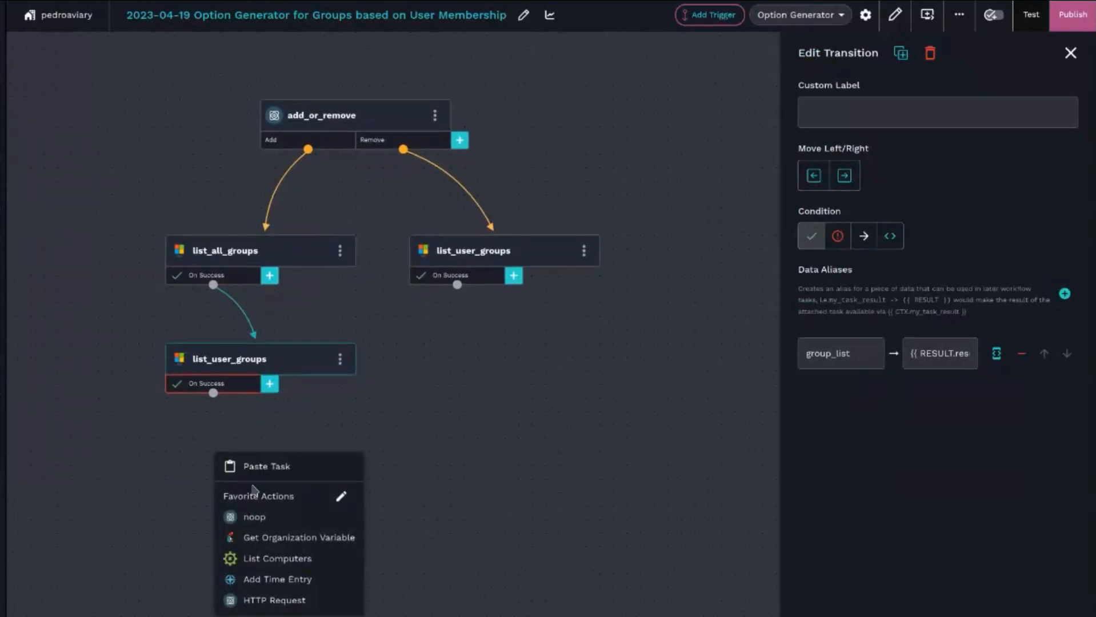
pyautogui.click(253, 518)
pyautogui.moveTo(266, 479); pyautogui.dragTo(213, 496)
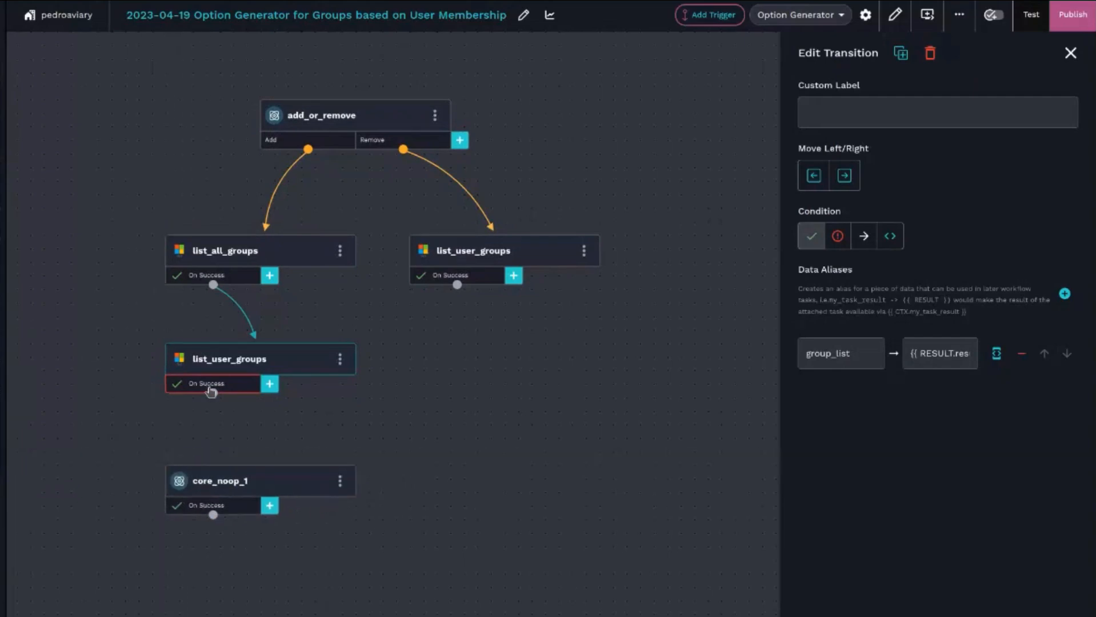
pyautogui.moveTo(213, 396); pyautogui.dragTo(255, 477)
# - Rename the copied list_user_groups transition's data alias to user_groups
pyautogui.click(839, 359)
pyautogui.moveTo(851, 354); pyautogui.dragTo(778, 353)
pyautogui.write('user_')
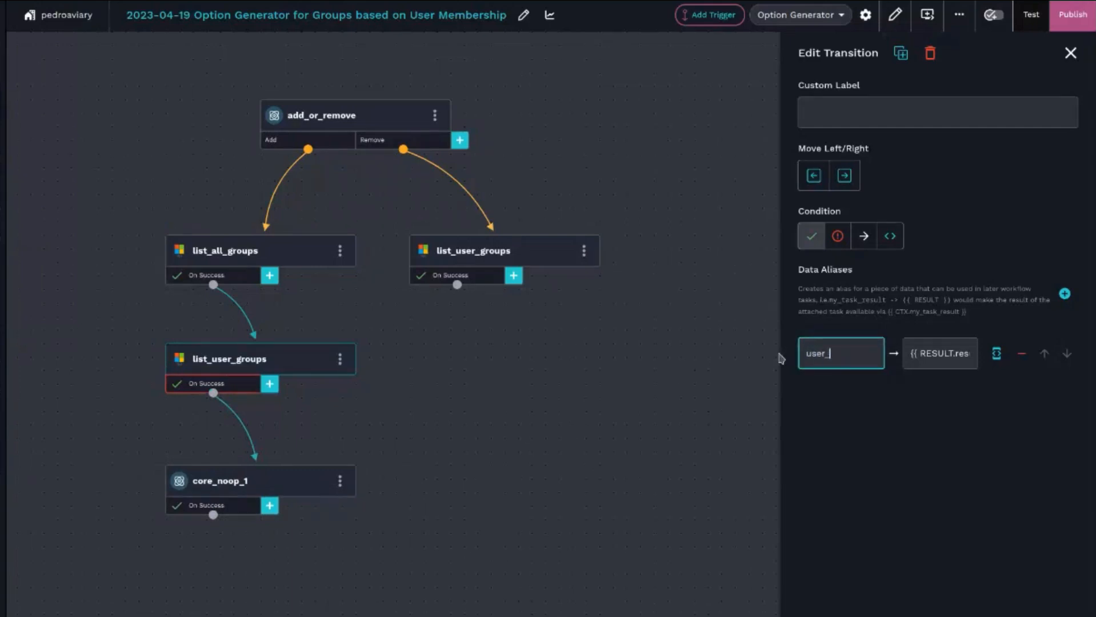
pyautogui.click(489, 280)
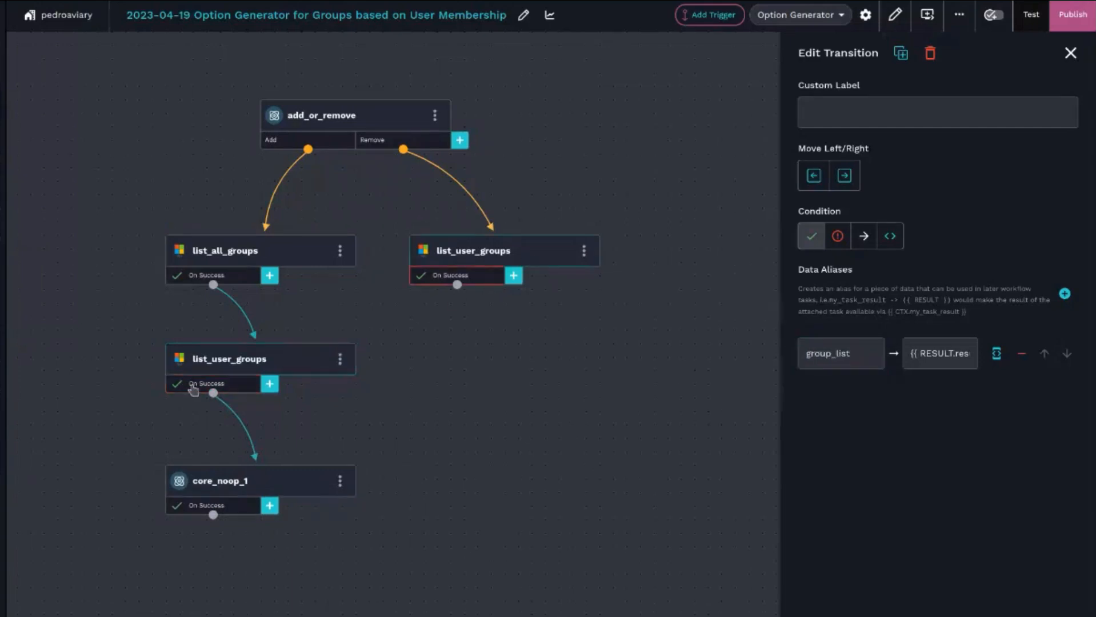
pyautogui.click(232, 385)
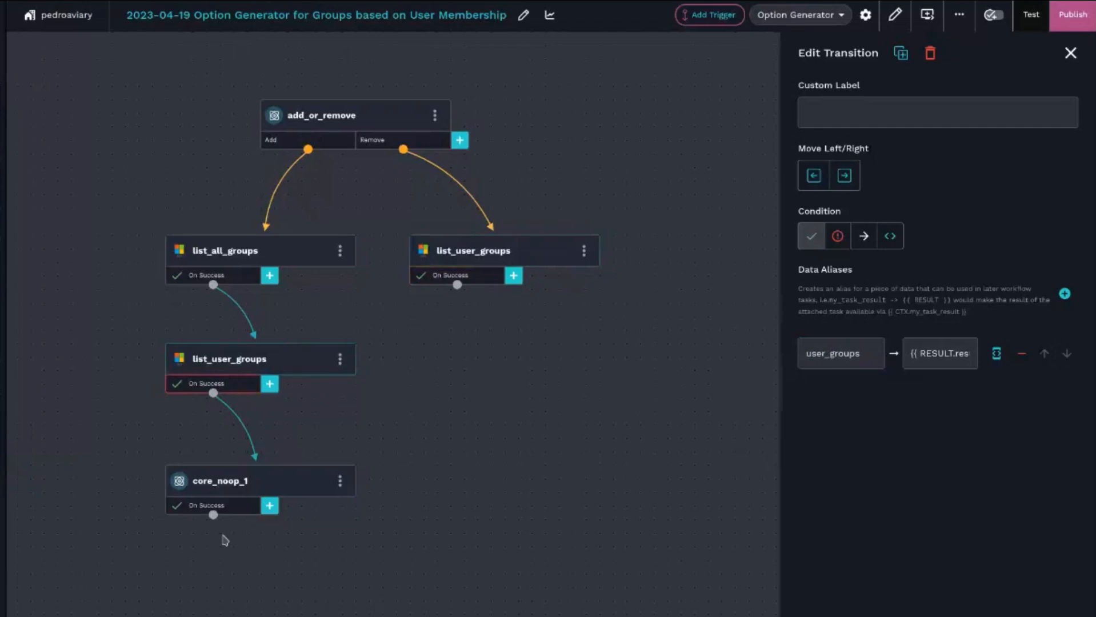
# - Rename the noop task to compile_group_list
pyautogui.click(254, 491)
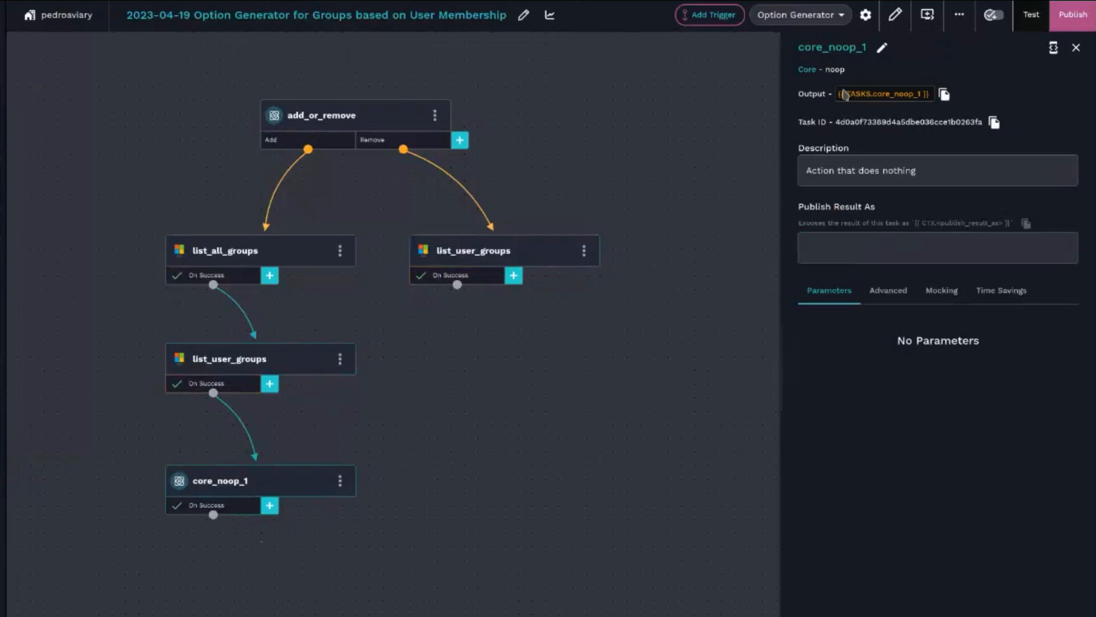
pyautogui.click(879, 48)
pyautogui.moveTo(867, 52); pyautogui.dragTo(799, 54)
pyautogui.write('compile_gropu_')
pyautogui.press('BackSpace')
pyautogui.press('BackSpace')
pyautogui.press('BackSpace')
pyautogui.write('up_list')
pyautogui.press('Return')
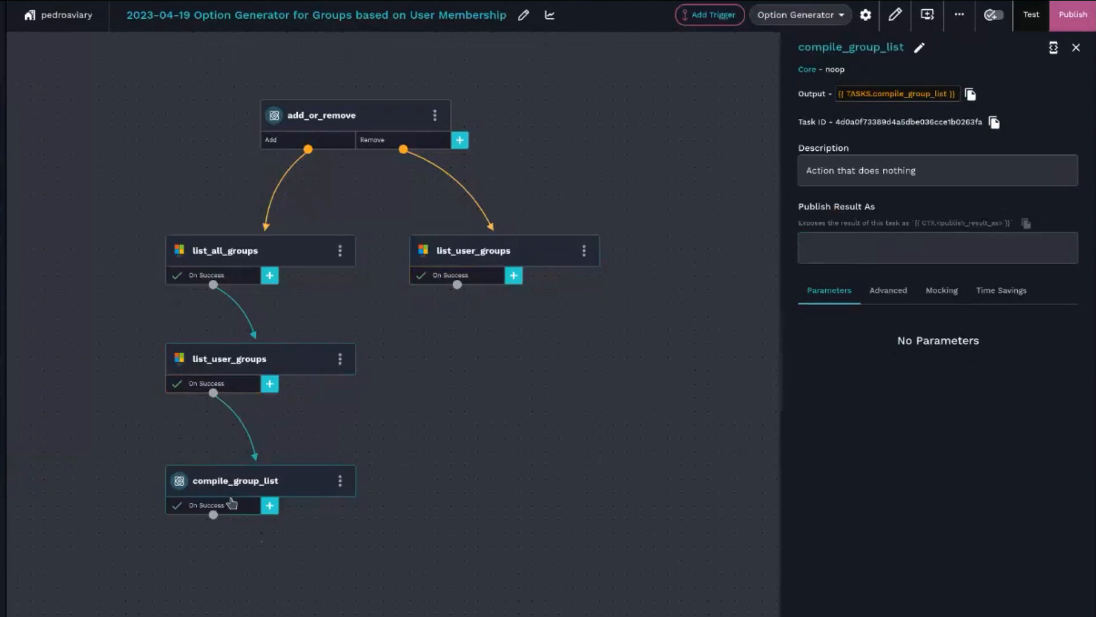
pyautogui.click(223, 391)
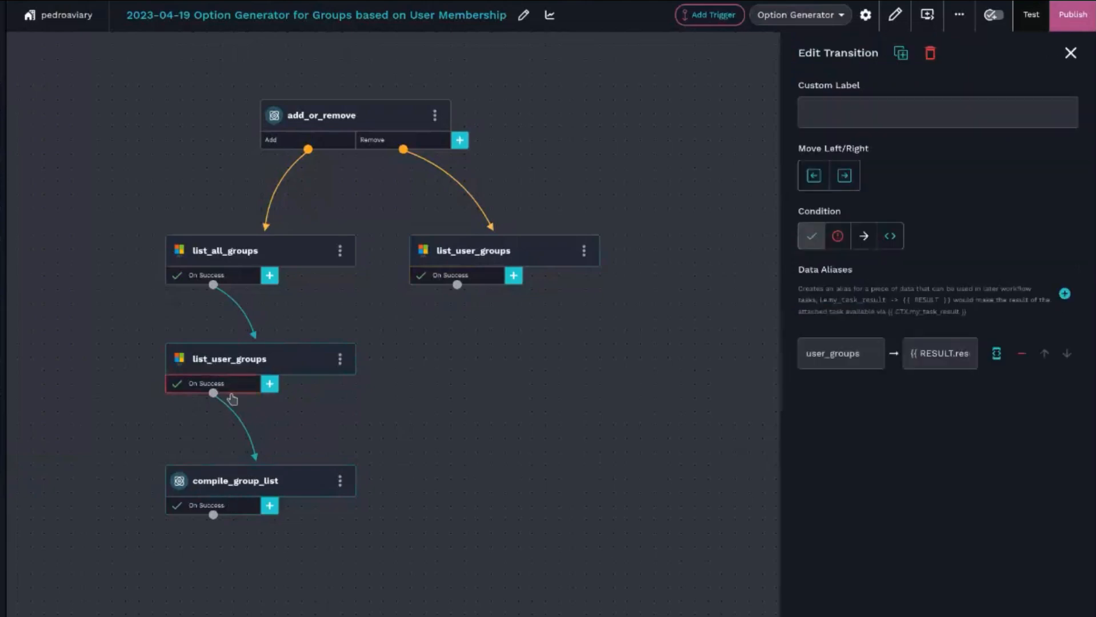
pyautogui.click(1065, 294)
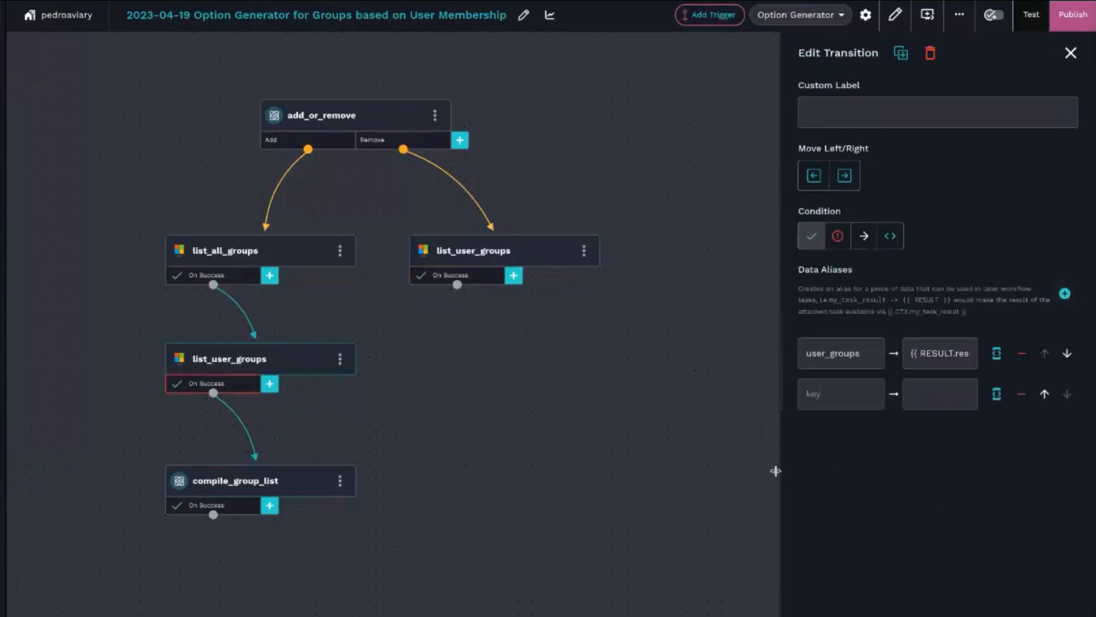
pyautogui.click(1022, 394)
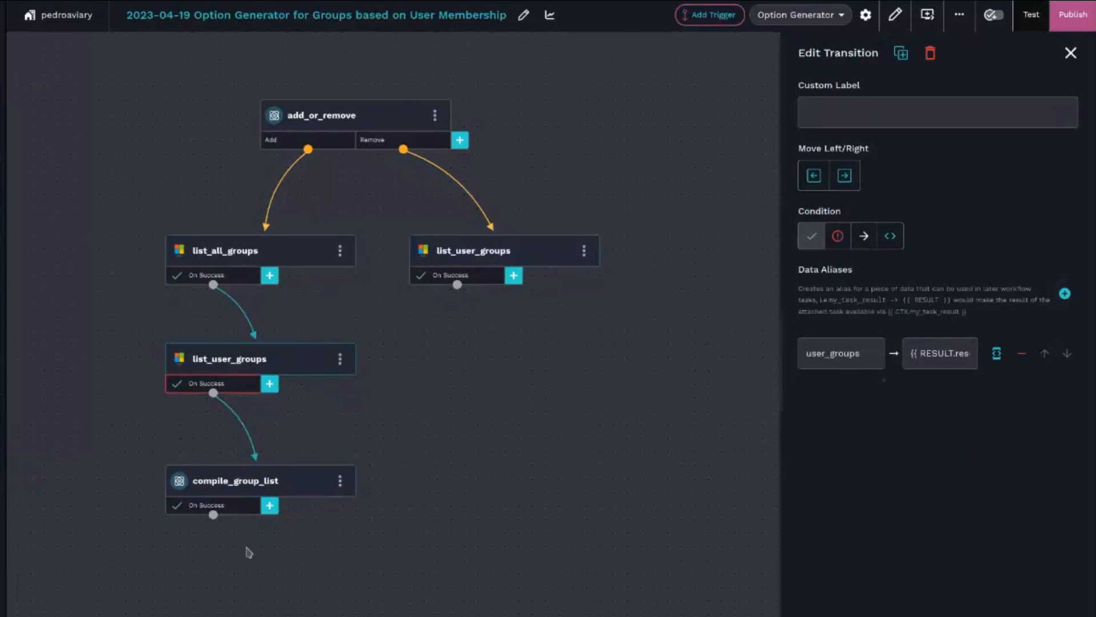
# - Add a group_list data alias on compile_group_list's transition and paste the list comprehension as its value
pyautogui.click(245, 513)
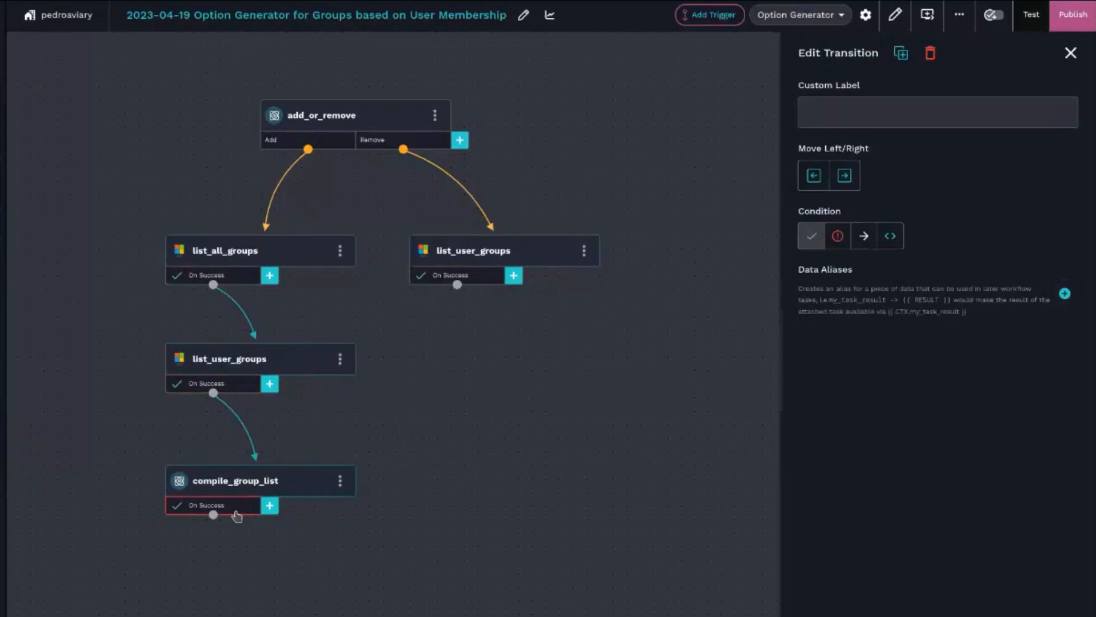
pyautogui.click(1064, 293)
pyautogui.click(828, 360)
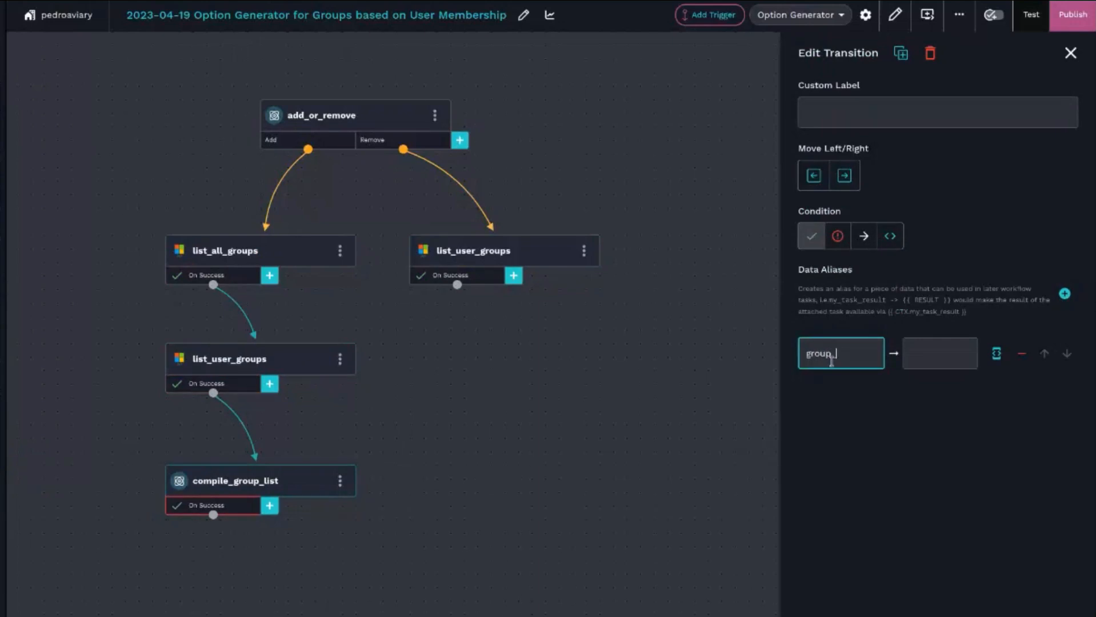
pyautogui.click(996, 353)
pyautogui.write('{{     [         group         for group in CTX.all_groups         if group not in CTX.group_list     ] }}')
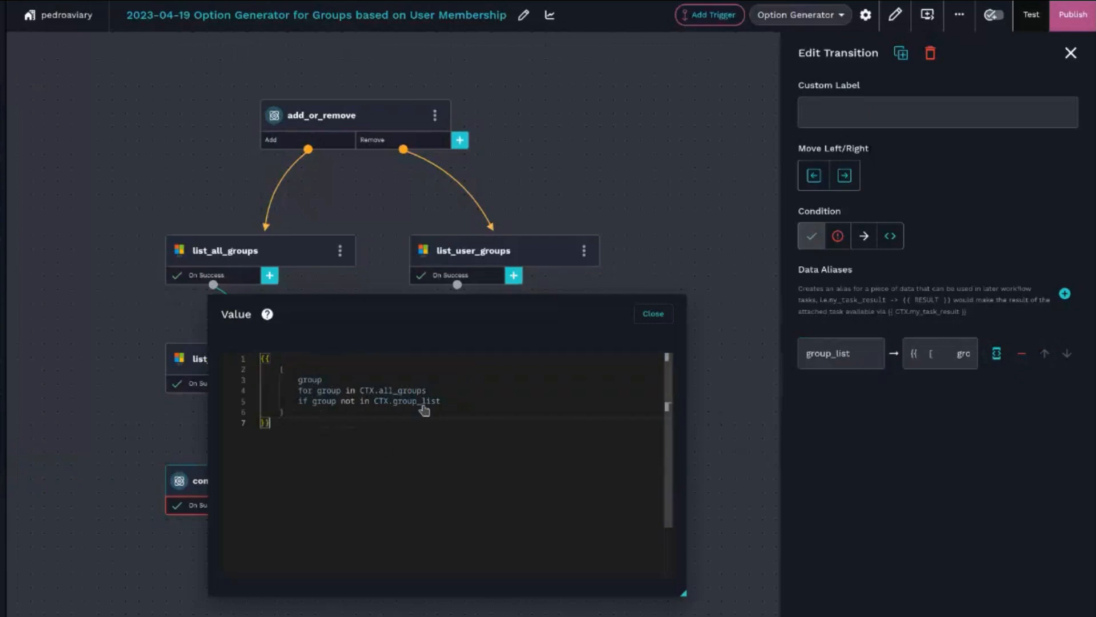
# - Change the alias filter to if group not in CTX.user_groups and close the value editor
pyautogui.moveTo(393, 401); pyautogui.dragTo(445, 409)
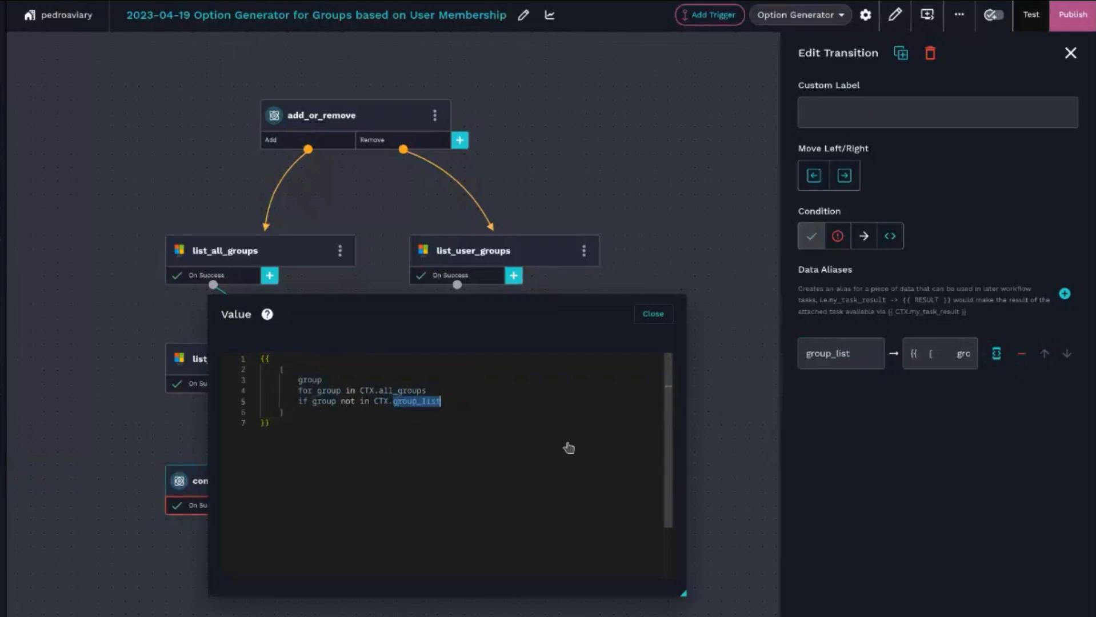
pyautogui.write('user_groups')
pyautogui.click(381, 433)
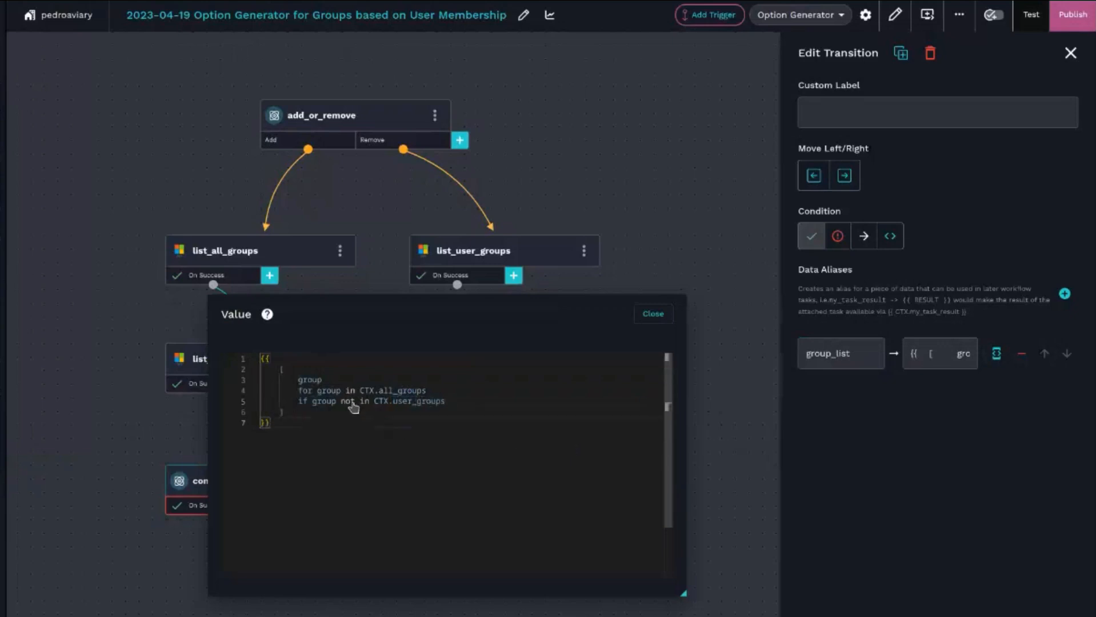
pyautogui.click(312, 379)
pyautogui.click(396, 390)
pyautogui.click(549, 405)
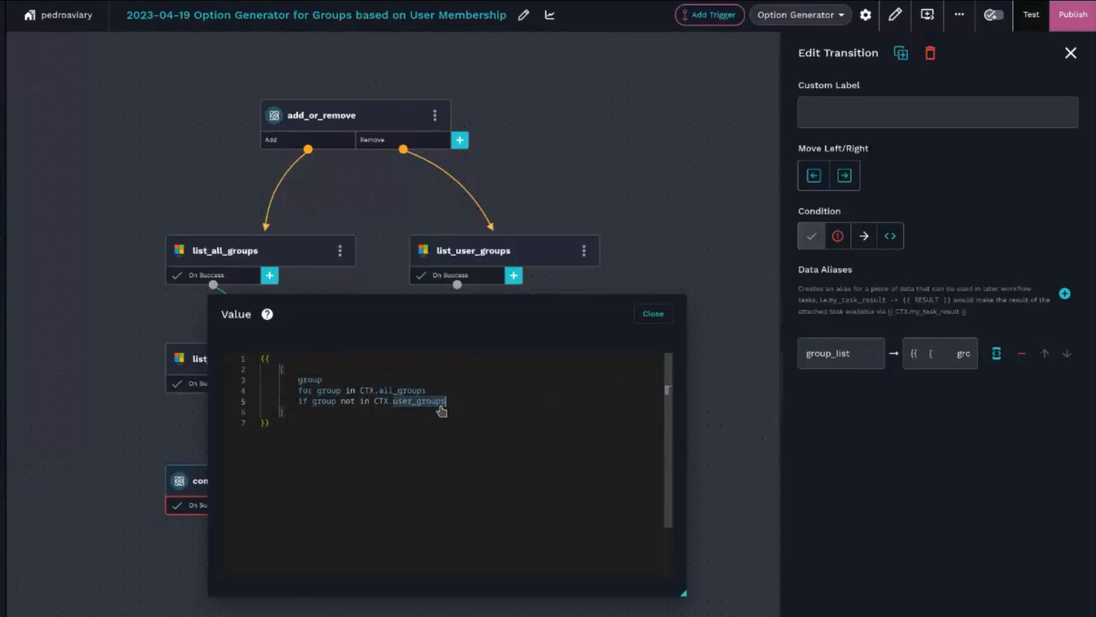
pyautogui.click(652, 315)
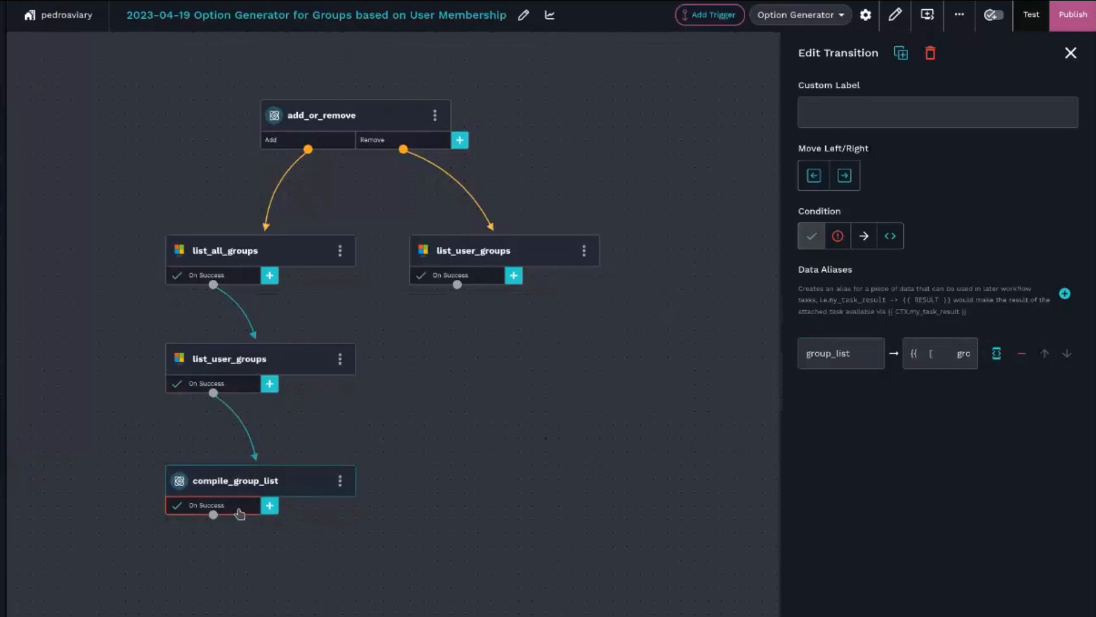
# - Inspect the data alias on the Remove branch's list_user_groups transition and reopen compile_group_list's transition
pyautogui.click(435, 283)
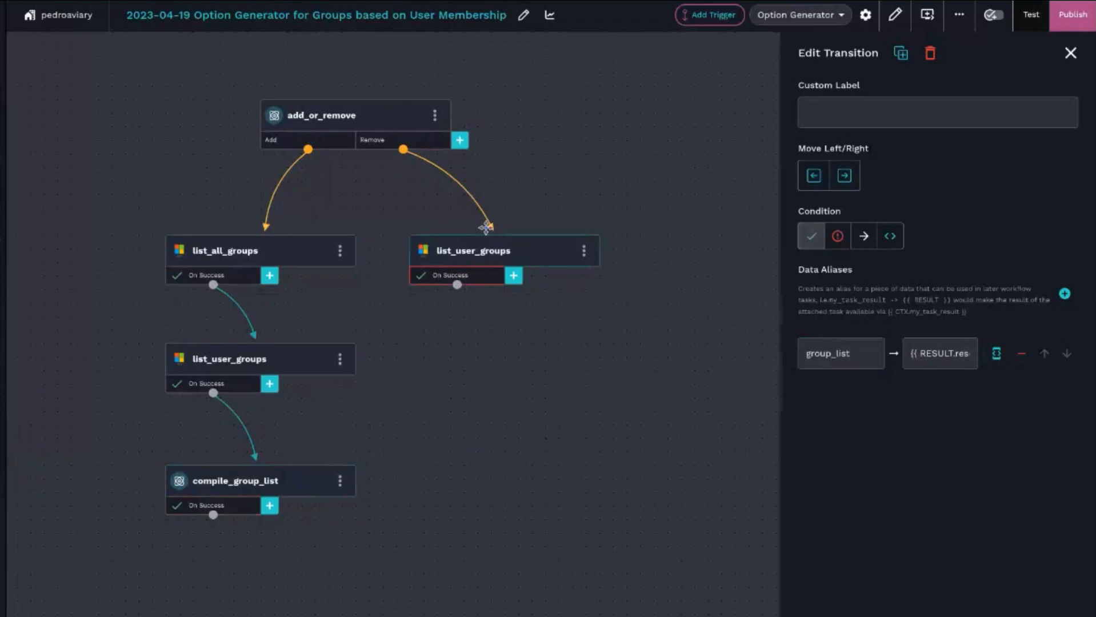
pyautogui.moveTo(873, 347); pyautogui.dragTo(812, 347)
pyautogui.click(220, 507)
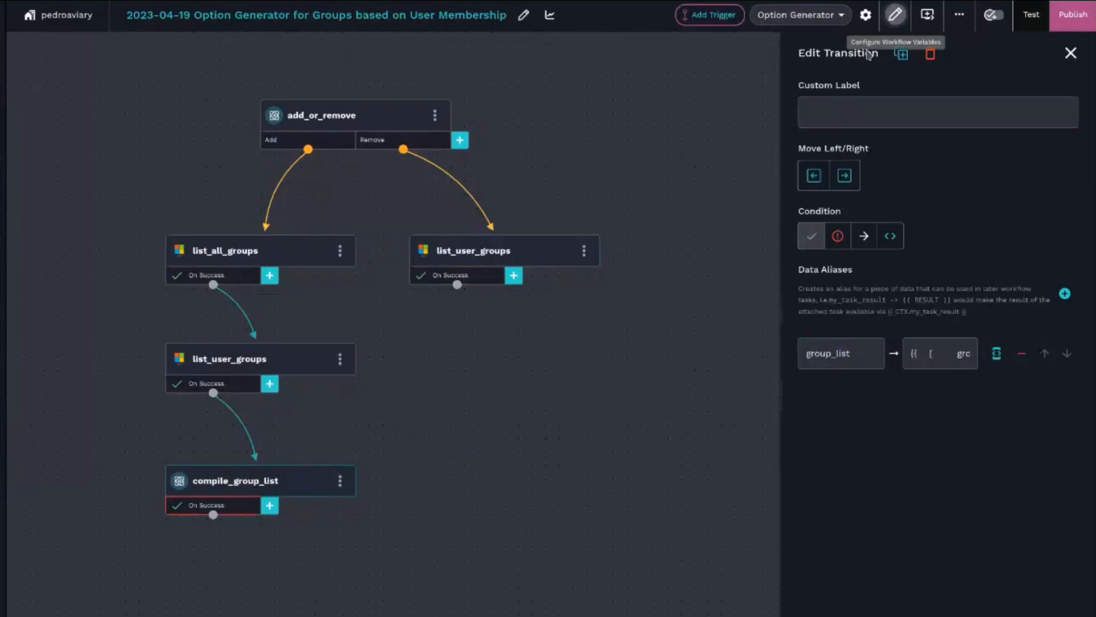
# - Set the workflow's options output to {{ CTX.group_list }} in the workflow configuration and submit it
pyautogui.click(894, 17)
pyautogui.scroll(-1, 338, 519)
pyautogui.scroll(-2, 338, 519)
pyautogui.click(448, 511)
pyautogui.doubleClick(463, 512)
pyautogui.press('BackSpace')
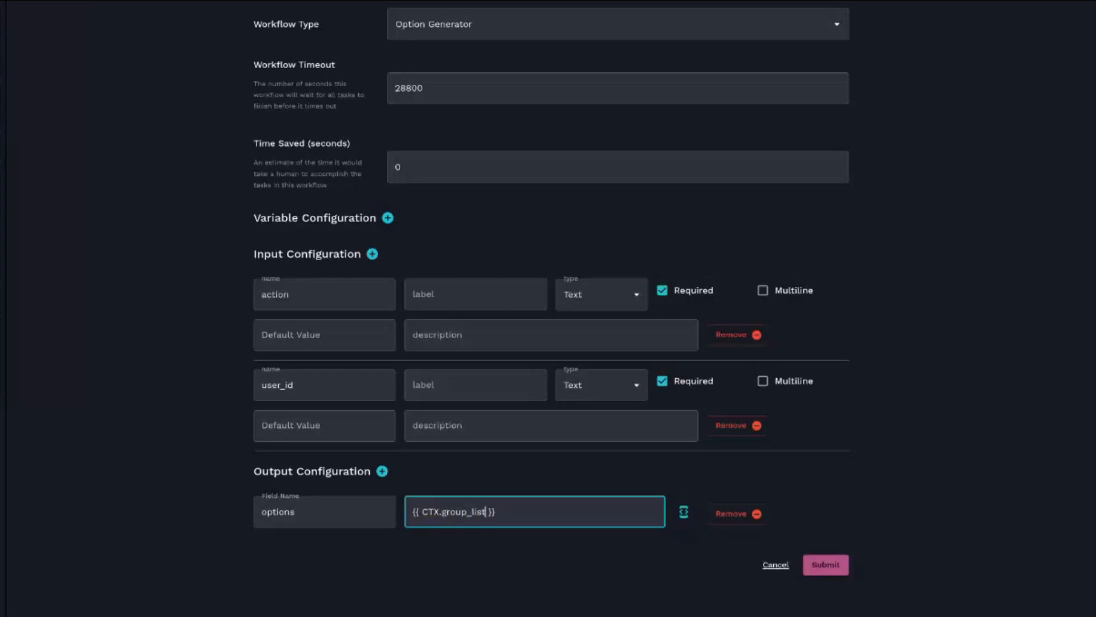
pyautogui.click(826, 566)
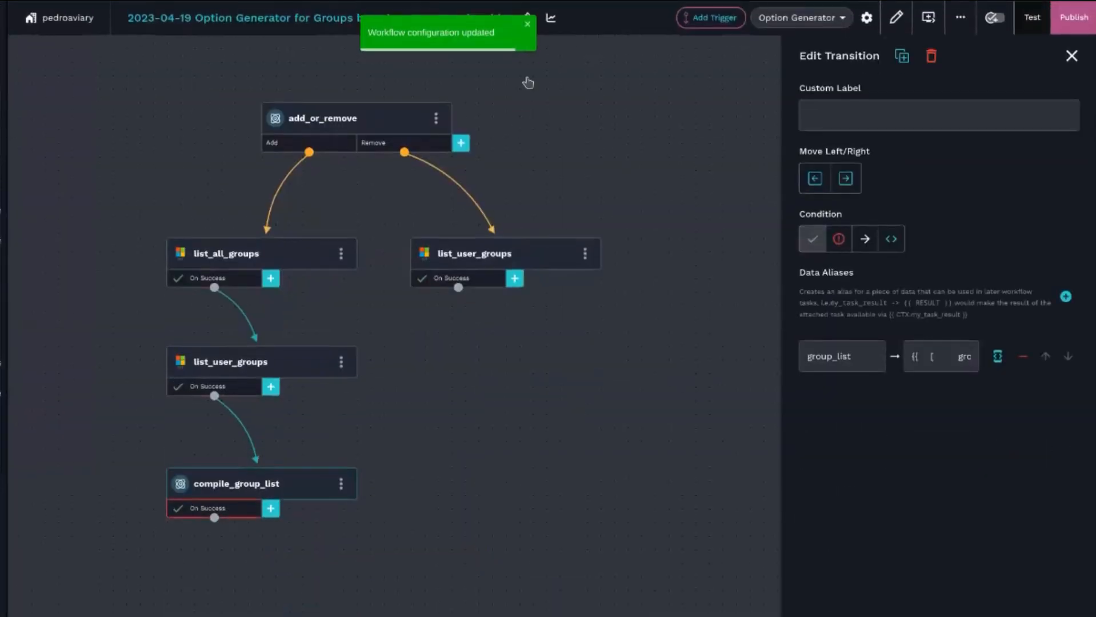
# - Publish the workflow and switch to the Add or Remove User AzureAD Group Membership form
pyautogui.click(1061, 24)
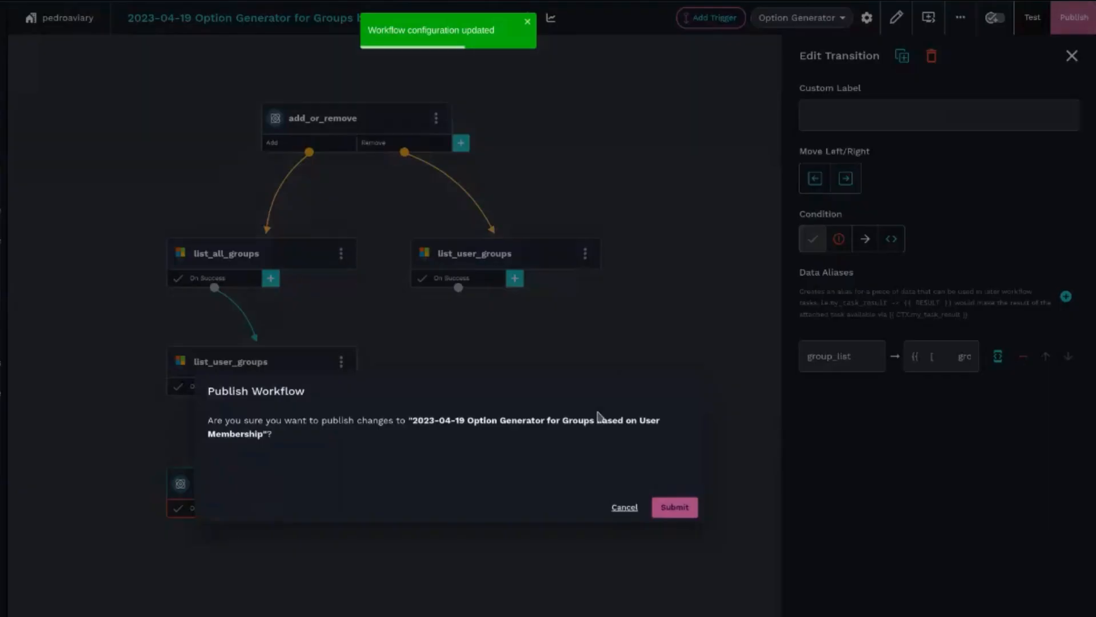
pyautogui.click(673, 506)
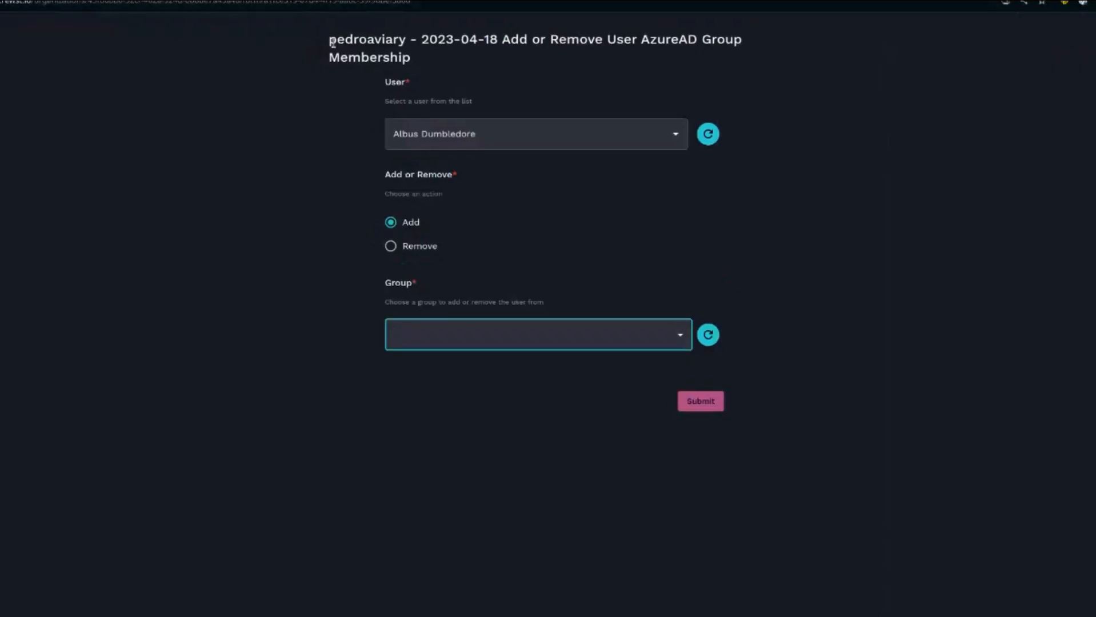
pyautogui.click(333, 43)
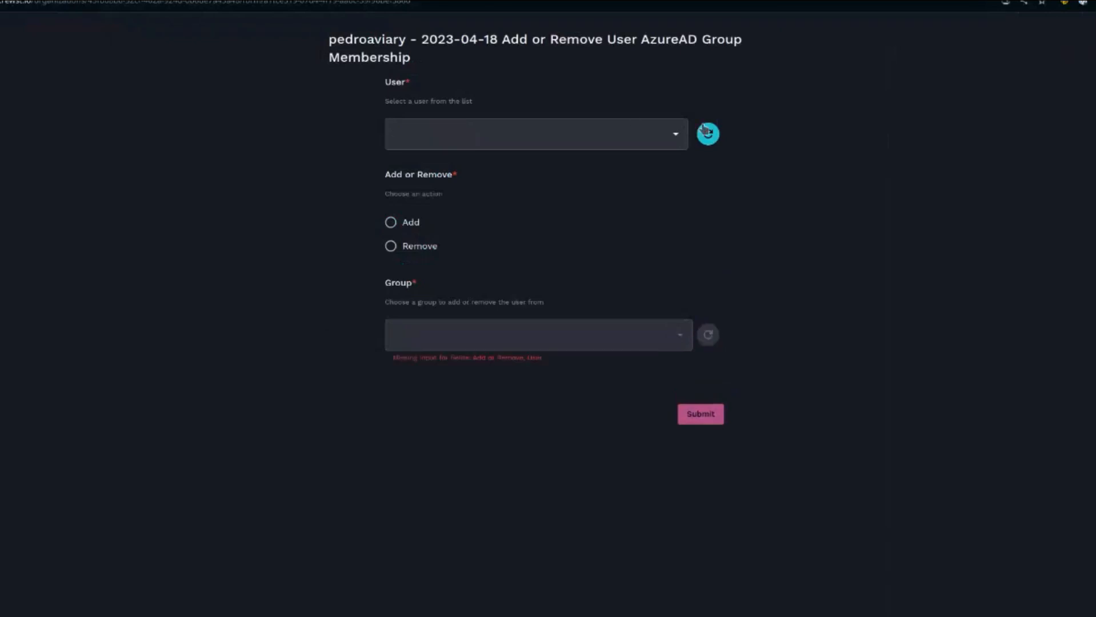
# - Pick a user on the form, choose the Add action and open the Group choices
pyautogui.click(675, 133)
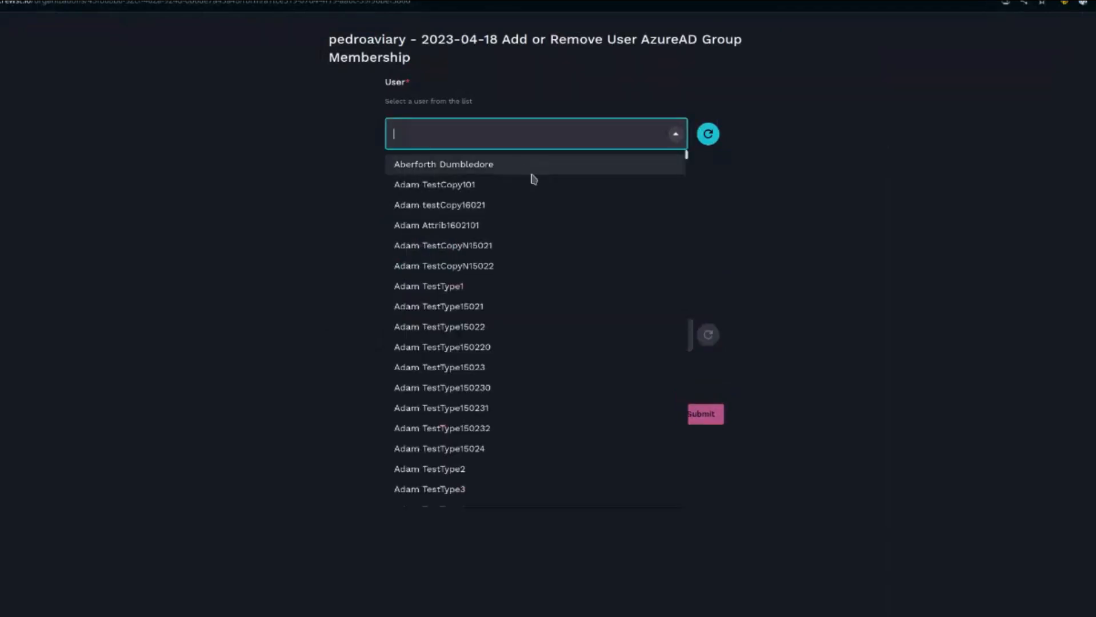
pyautogui.click(495, 165)
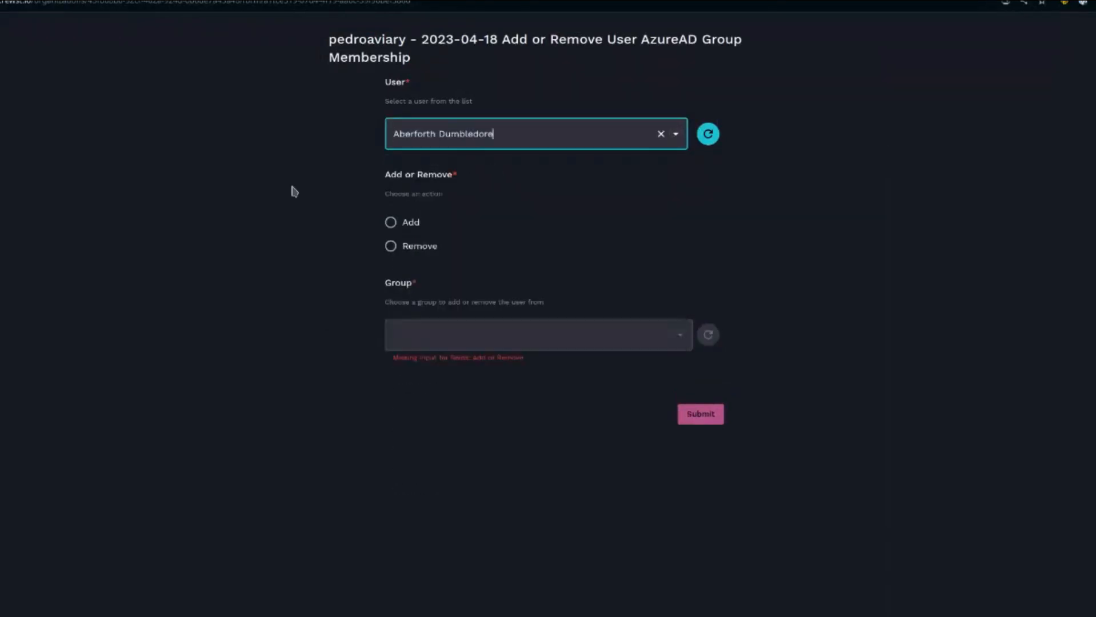
pyautogui.click(406, 224)
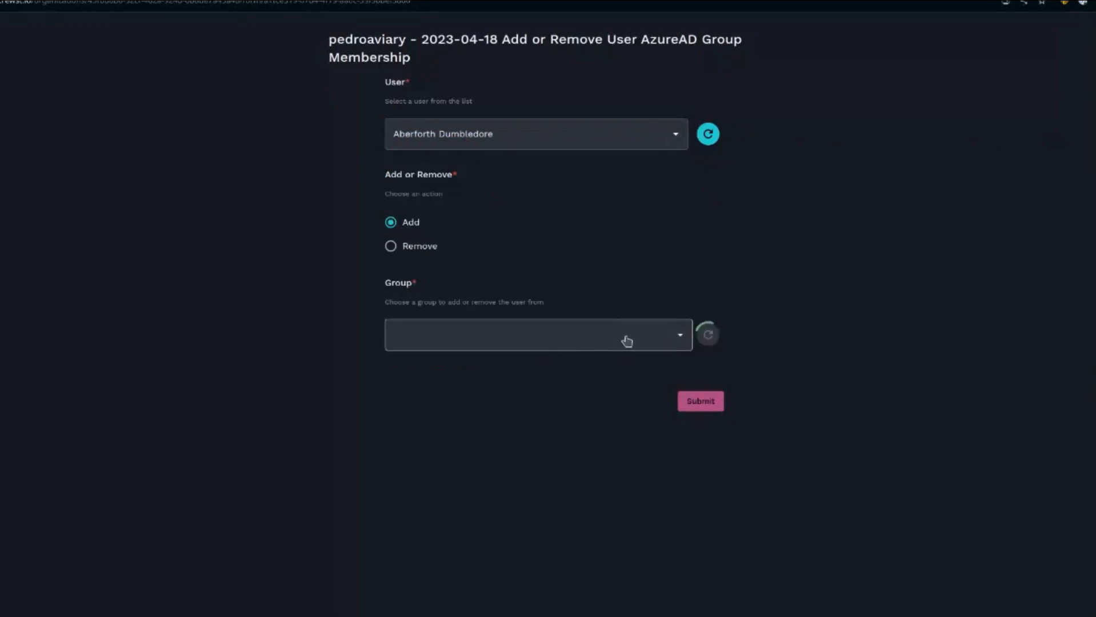
pyautogui.click(672, 335)
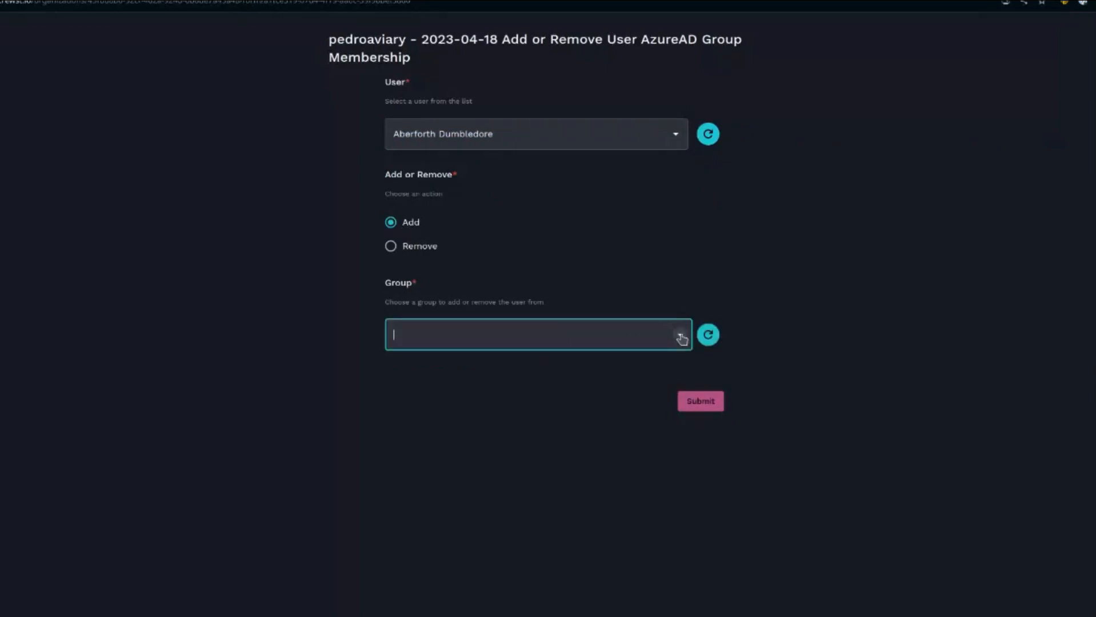
pyautogui.click(679, 335)
pyautogui.click(493, 409)
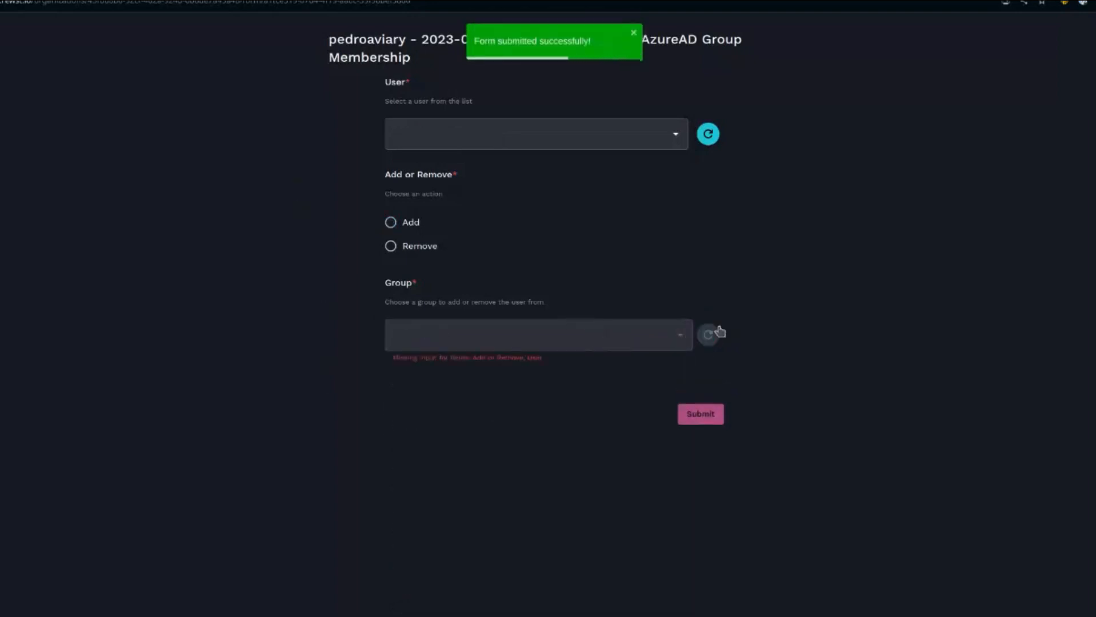
# - Select the user again, choose Add, pick roc_call_group as the Group and submit the form
pyautogui.click(675, 136)
pyautogui.click(587, 168)
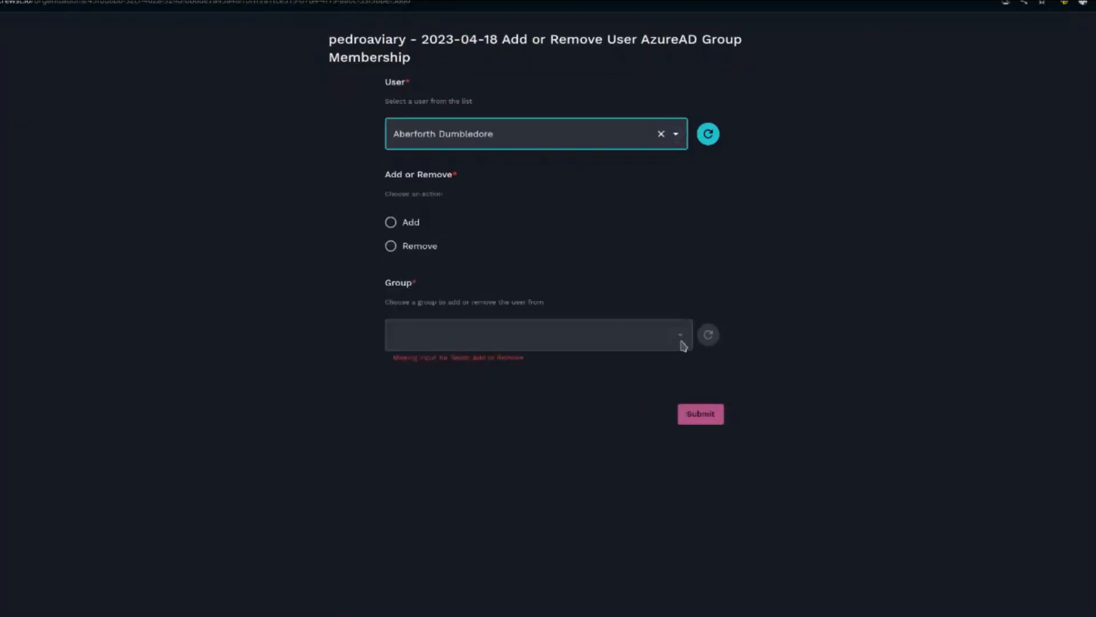
pyautogui.click(412, 226)
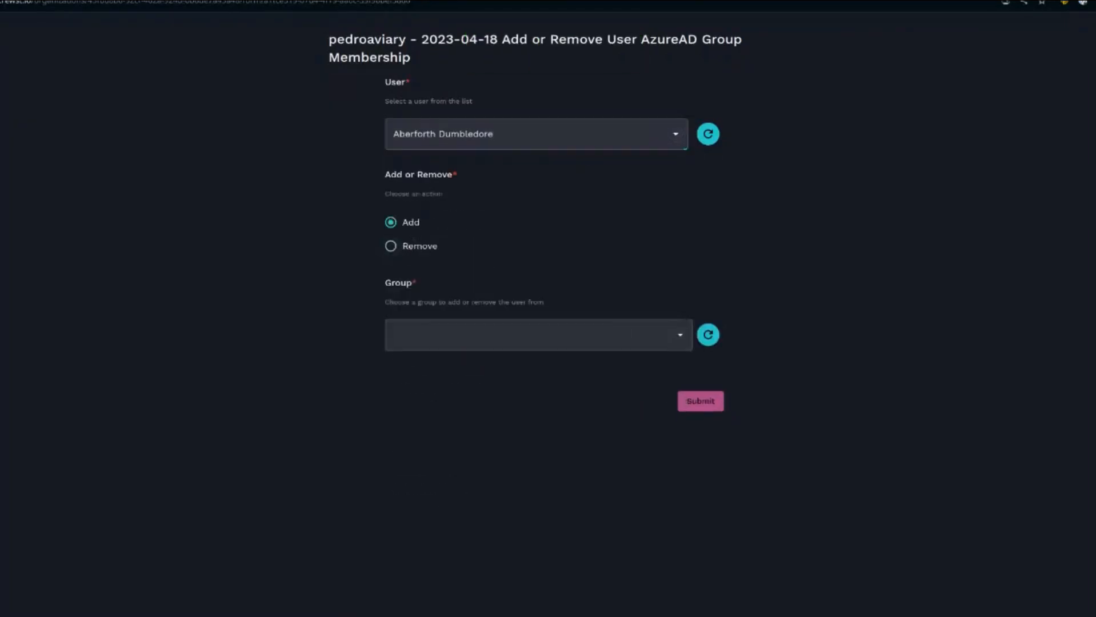
pyautogui.click(679, 335)
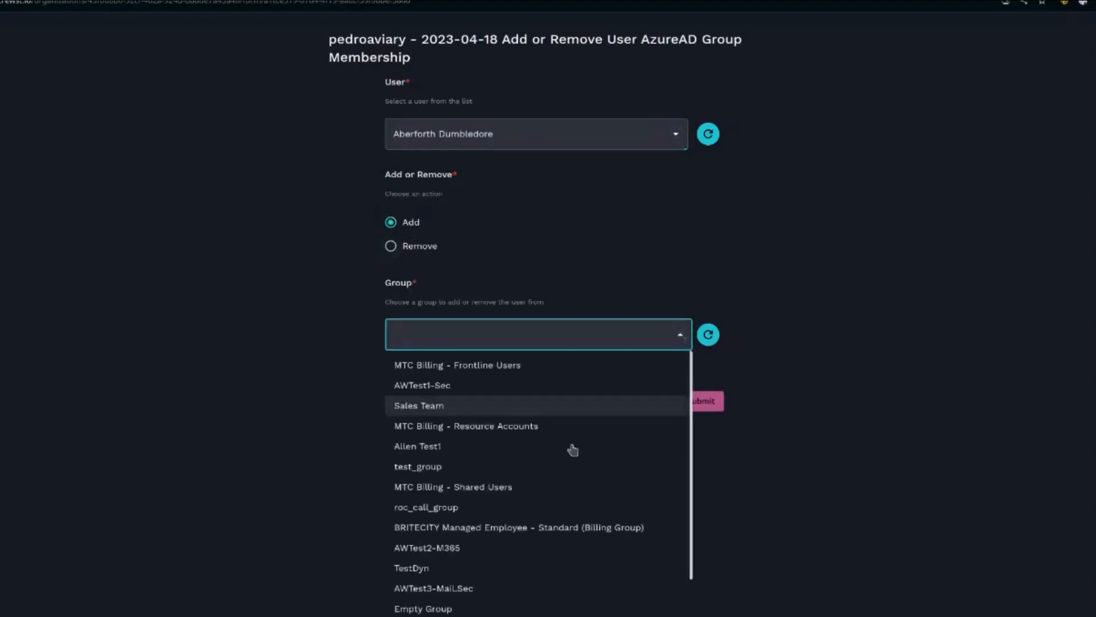
pyautogui.click(526, 509)
pyautogui.click(716, 406)
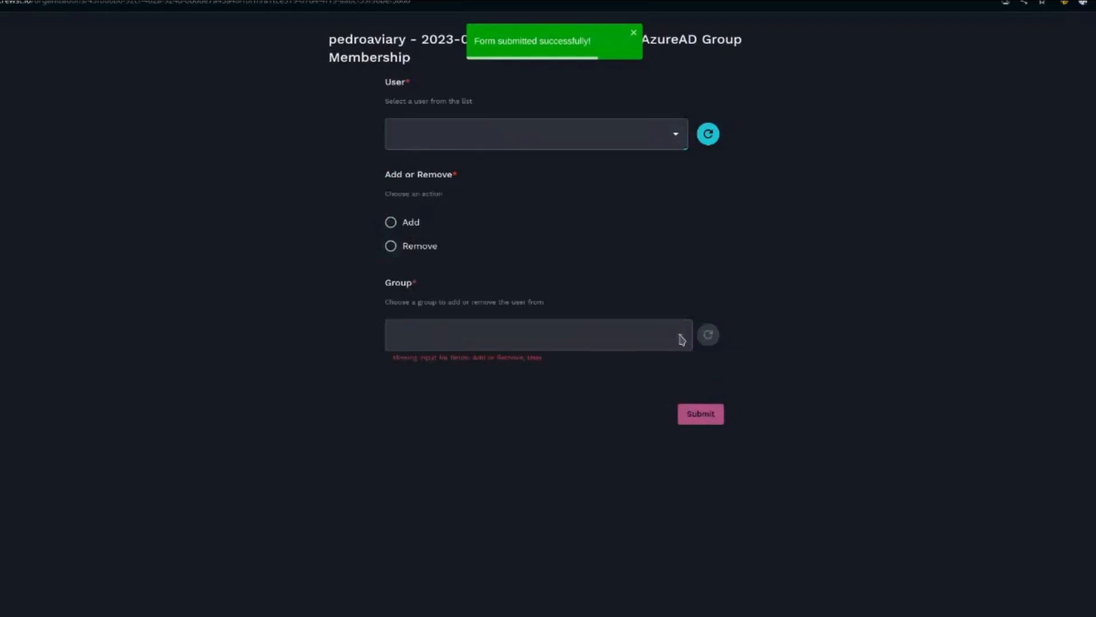
# - Select the user, choose Add, pick Allen Test1 from the Group list and submit the form
pyautogui.click(590, 129)
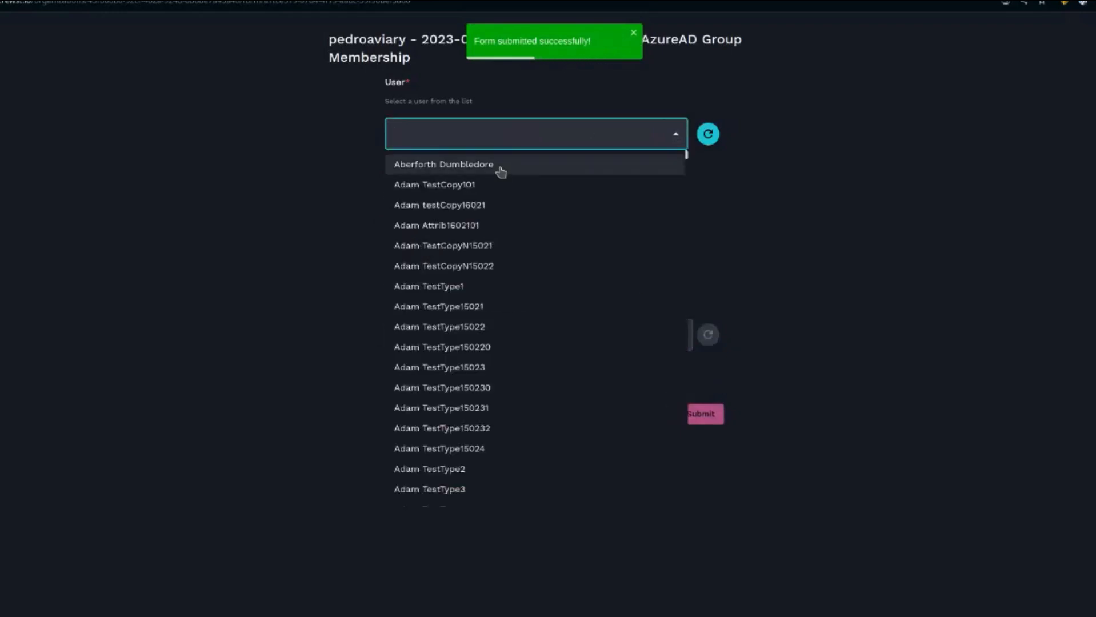
pyautogui.click(498, 168)
pyautogui.click(609, 334)
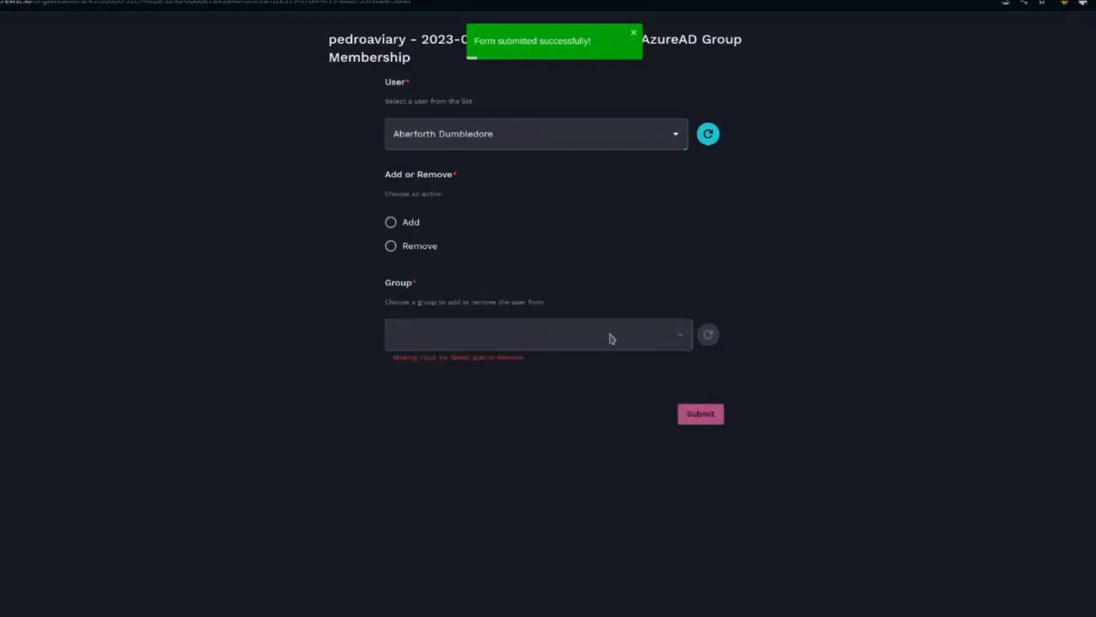
pyautogui.click(392, 224)
pyautogui.click(577, 334)
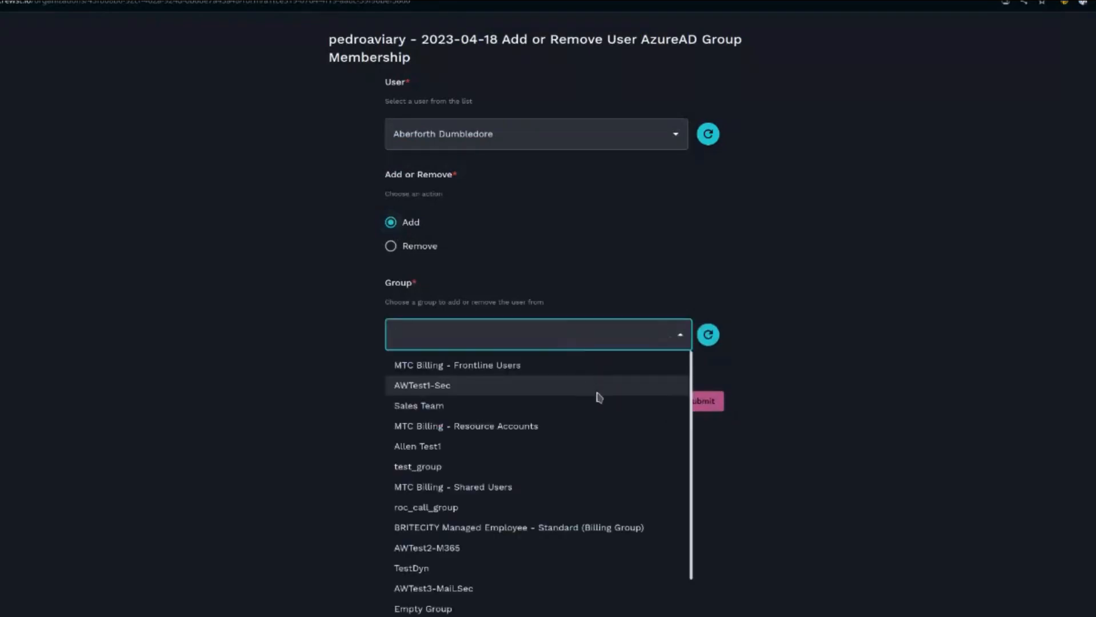
pyautogui.scroll(-3, 537, 548)
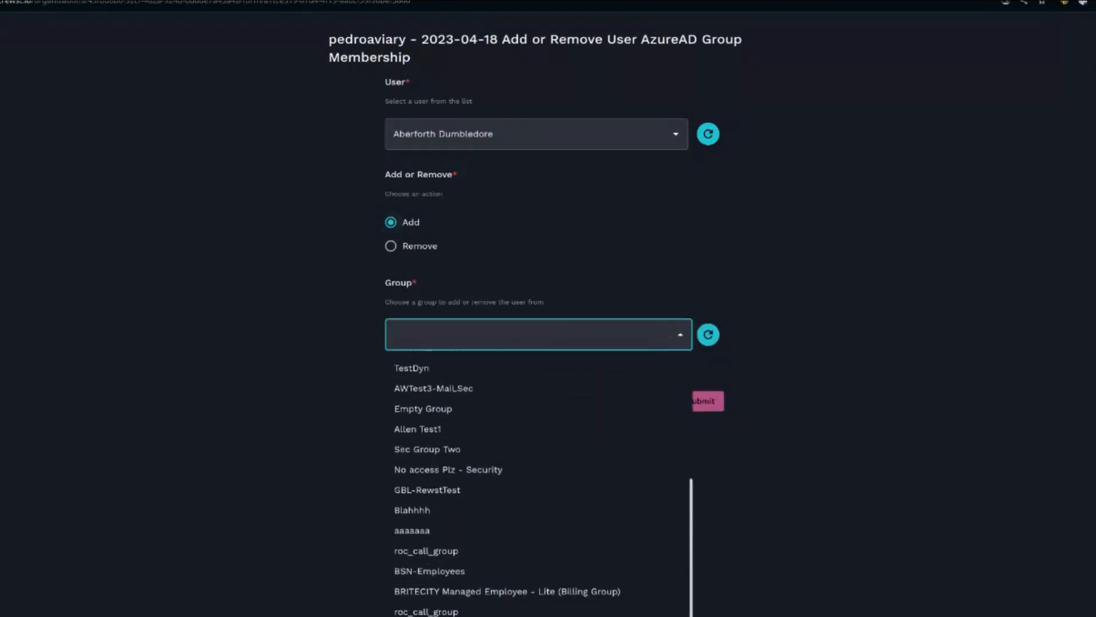
pyautogui.click(418, 429)
pyautogui.click(705, 402)
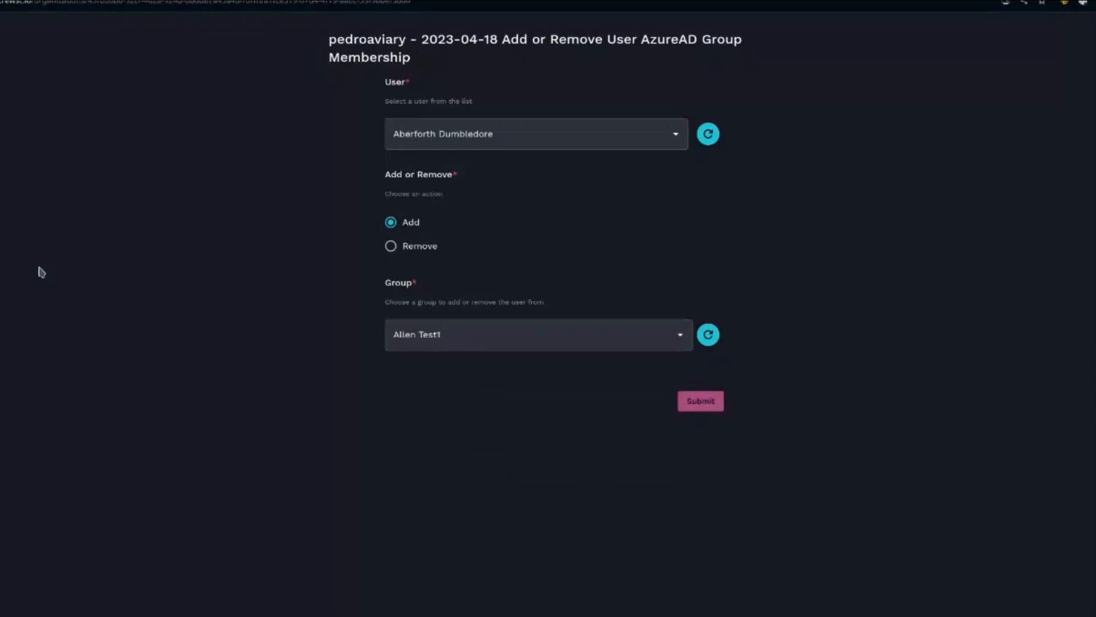
# - Select the user, choose Remove and review the Group choices offered
pyautogui.click(627, 136)
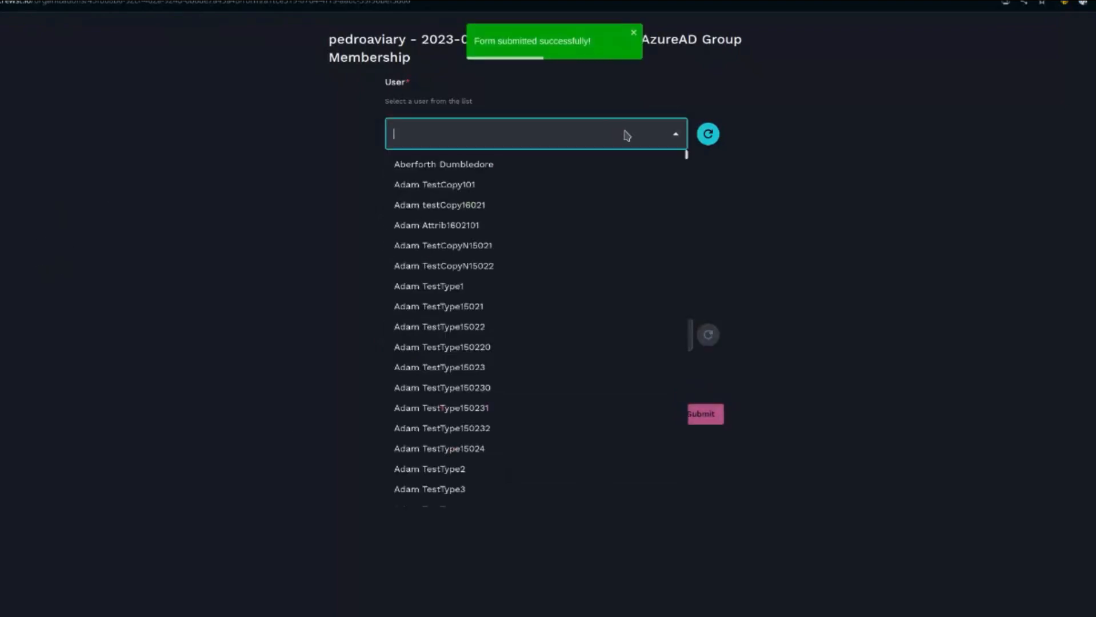
pyautogui.click(489, 164)
pyautogui.click(391, 246)
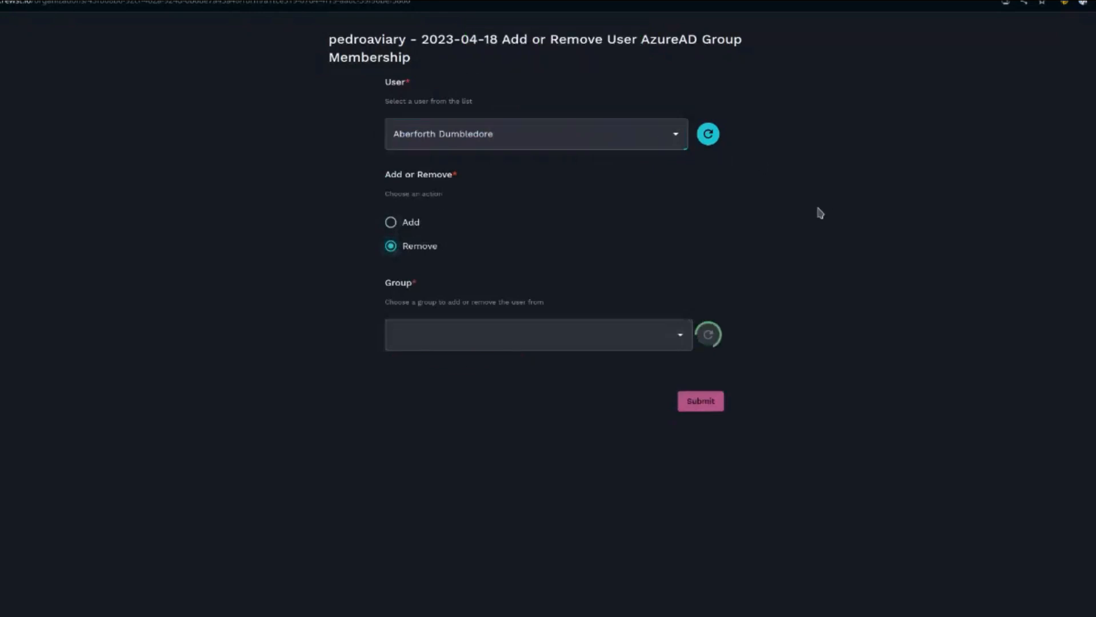
pyautogui.click(679, 333)
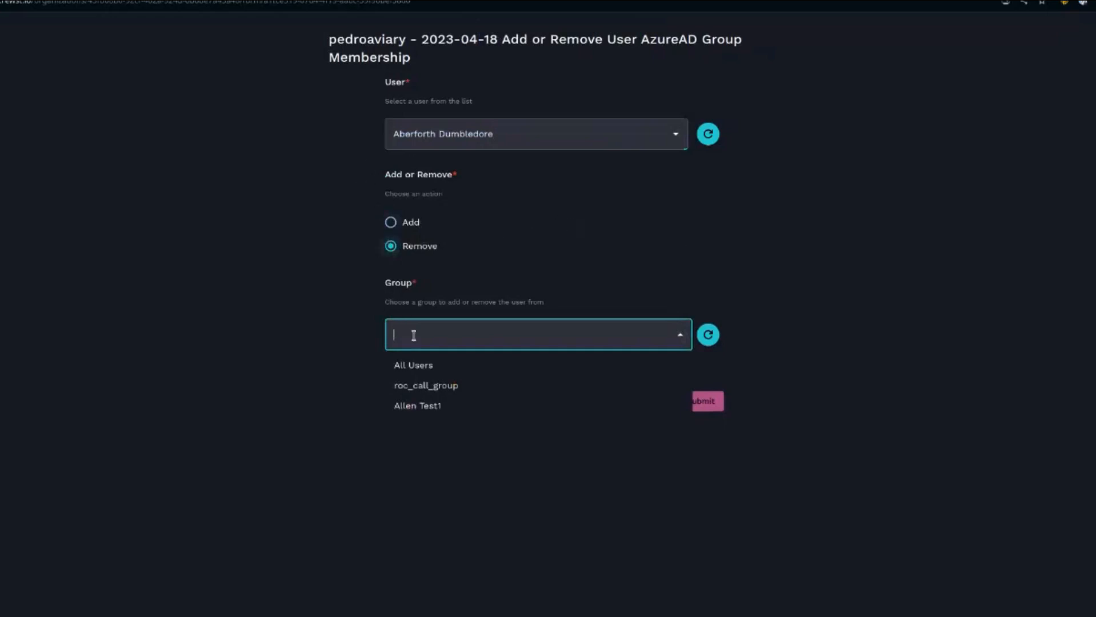
pyautogui.click(235, 227)
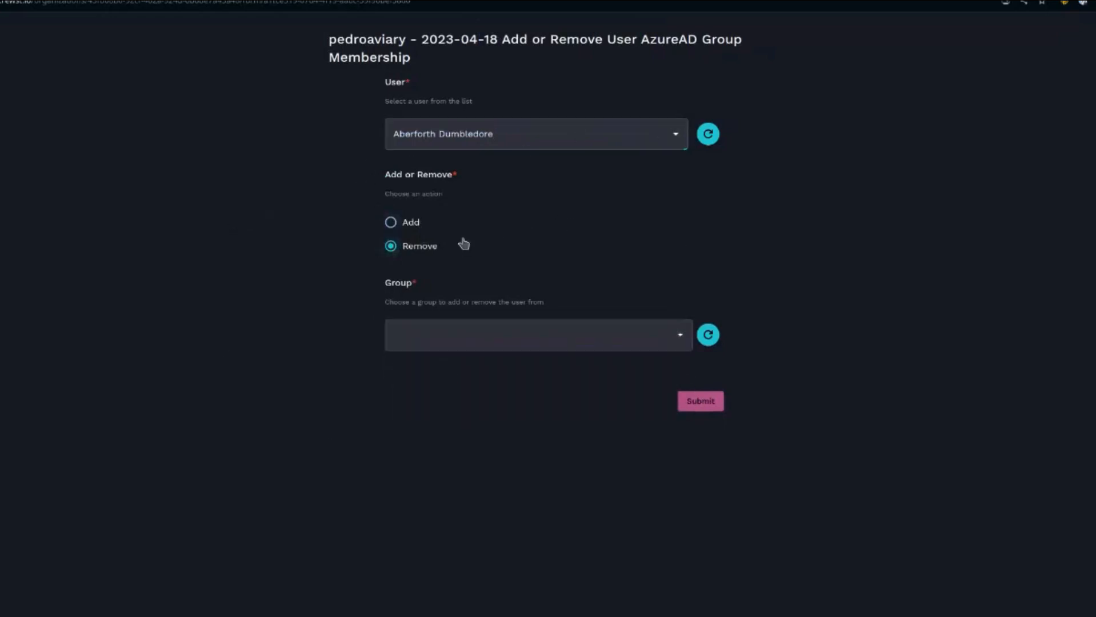
pyautogui.click(391, 342)
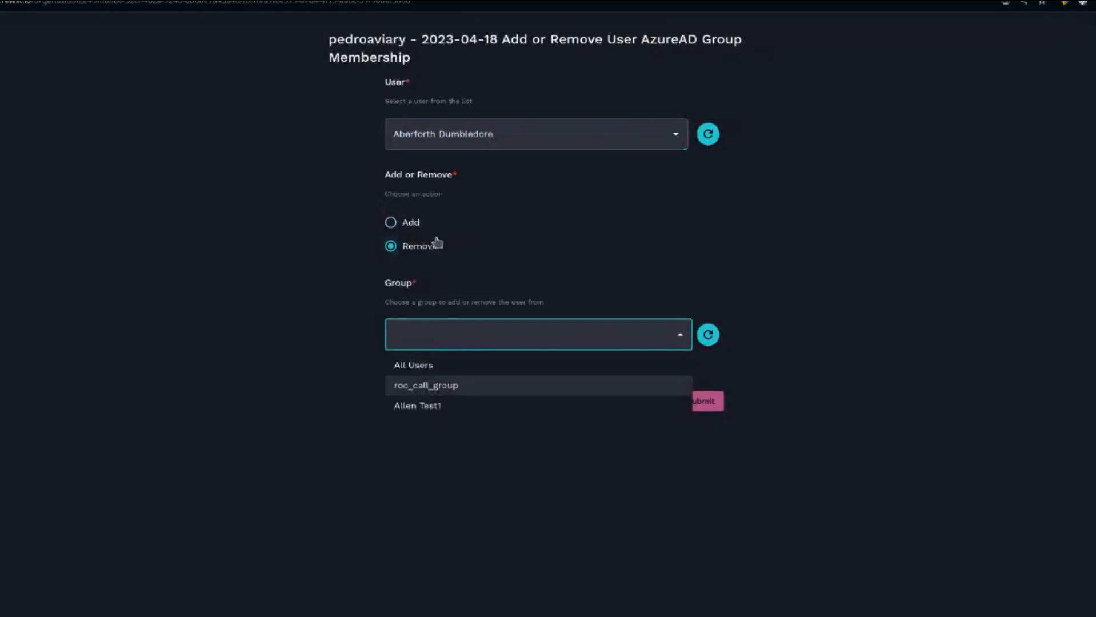
# - Switch to Add, pick MTC Billing - Service Accounts as the Group and submit the form
pyautogui.click(407, 223)
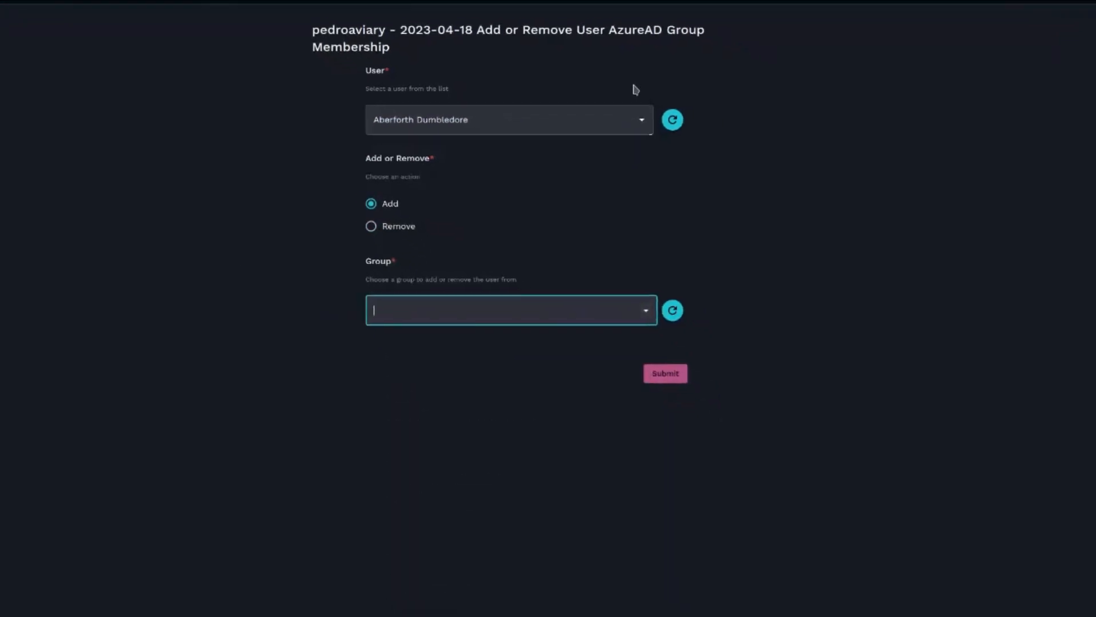
pyautogui.click(622, 307)
pyautogui.scroll(-3, 514, 572)
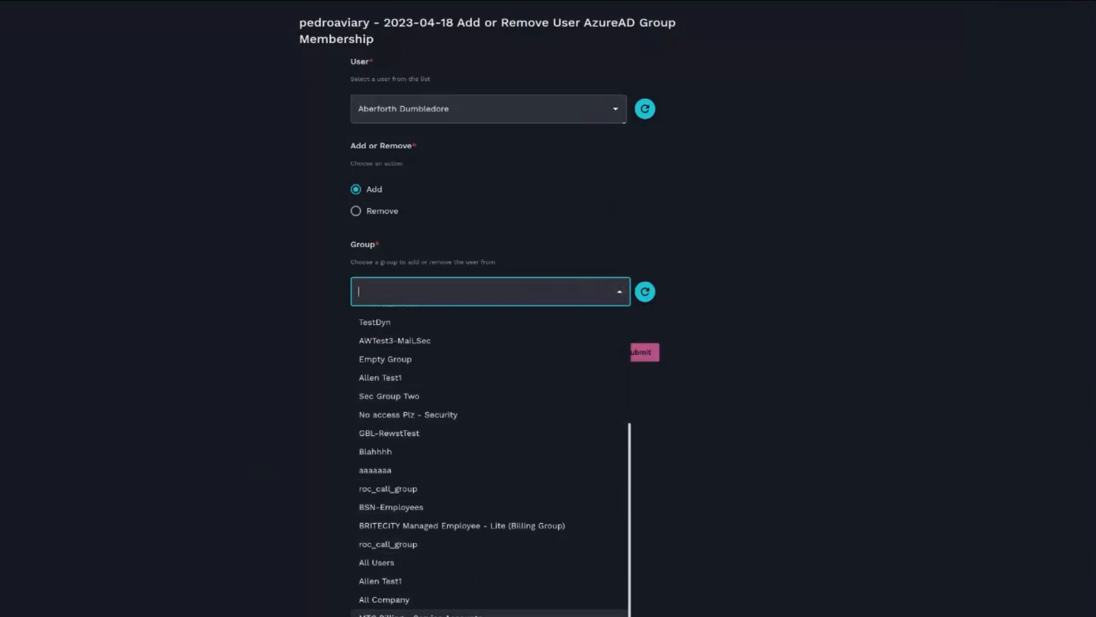
pyautogui.click(492, 615)
pyautogui.click(641, 358)
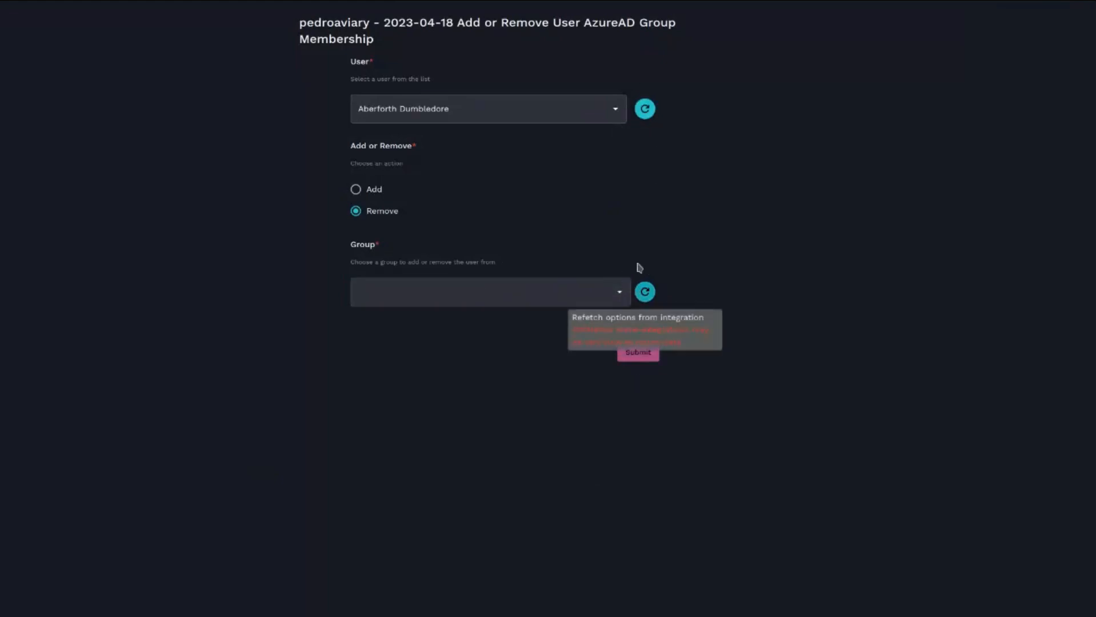
# - Refetch the Group options for the Remove action and review them
pyautogui.click(645, 292)
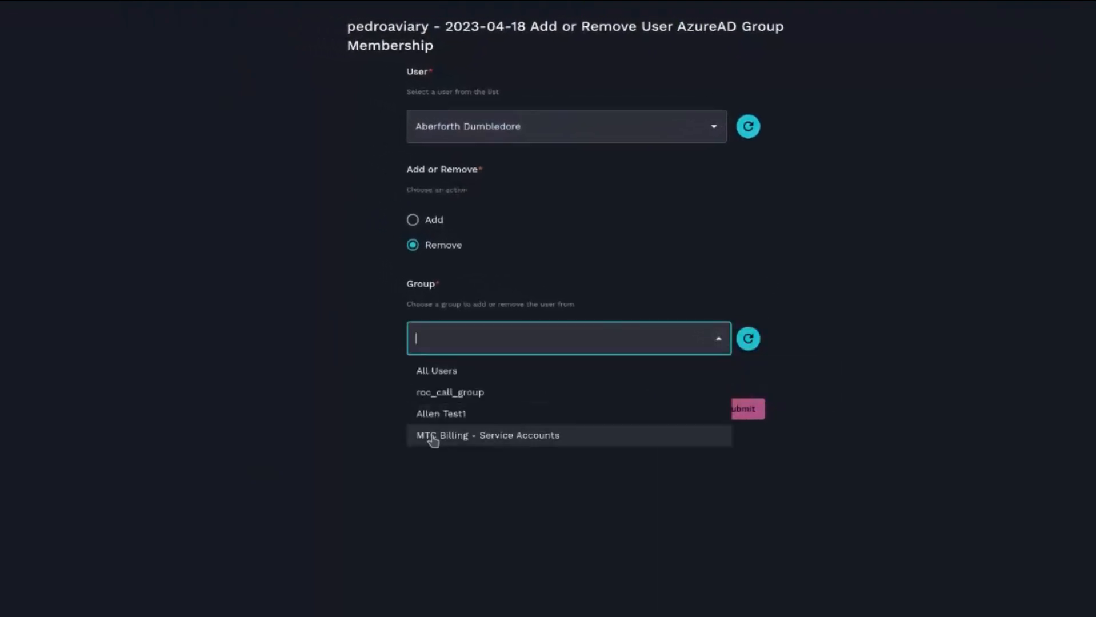
pyautogui.click(255, 363)
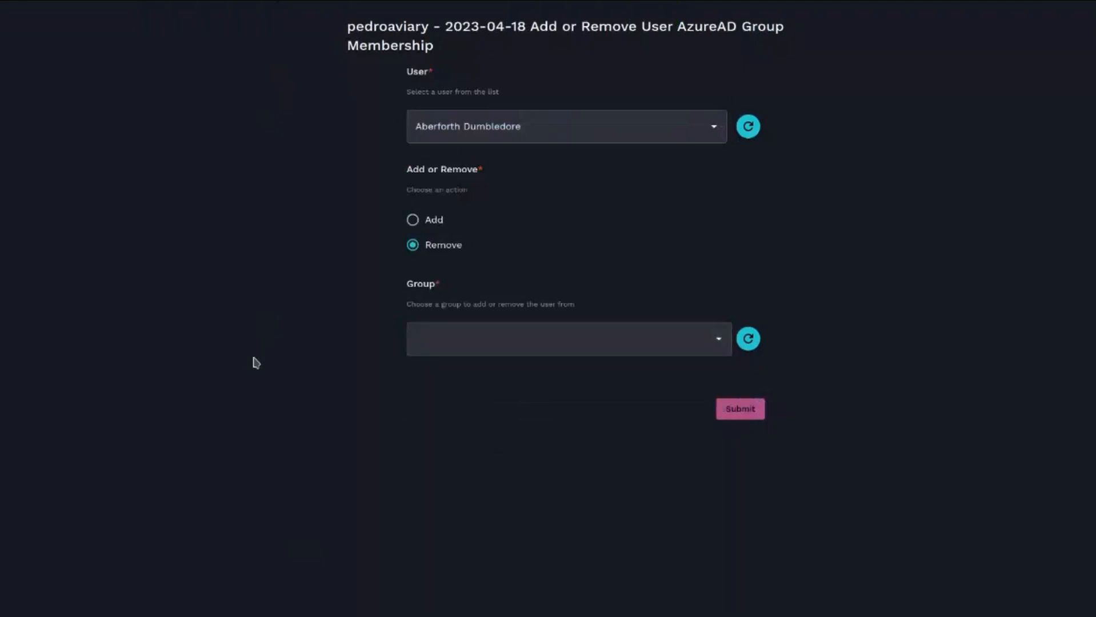
# - Switch to Add, refetch the Group options and scroll through the offered groups
pyautogui.click(413, 221)
pyautogui.click(742, 337)
pyautogui.click(718, 340)
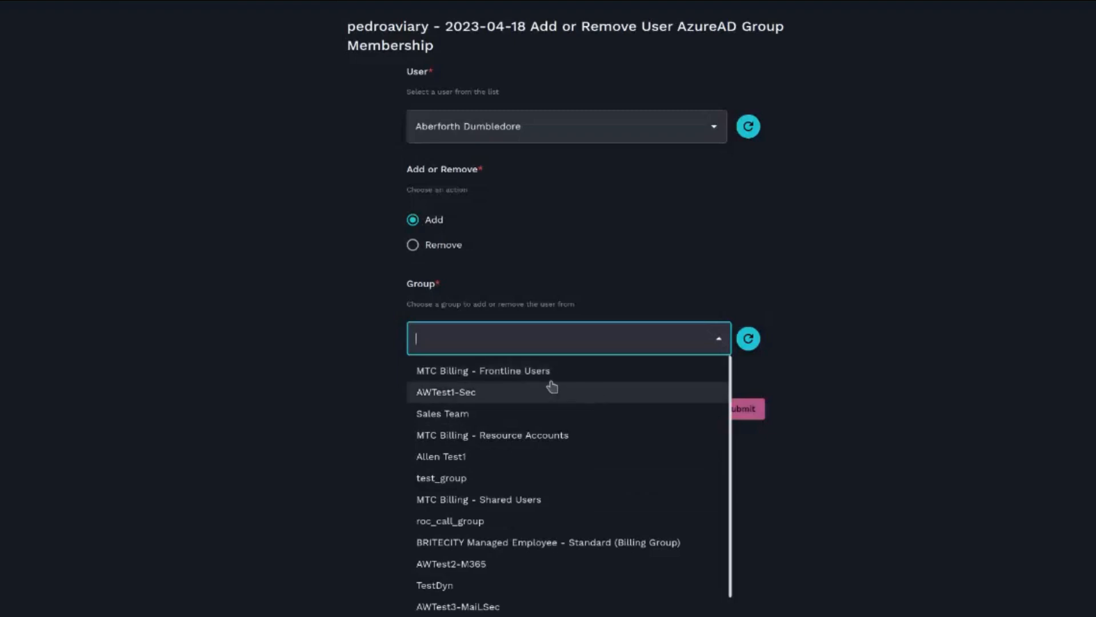
pyautogui.scroll(-4, 552, 412)
pyautogui.scroll(3, 568, 514)
pyautogui.scroll(1, 576, 491)
pyautogui.scroll(-4, 577, 462)
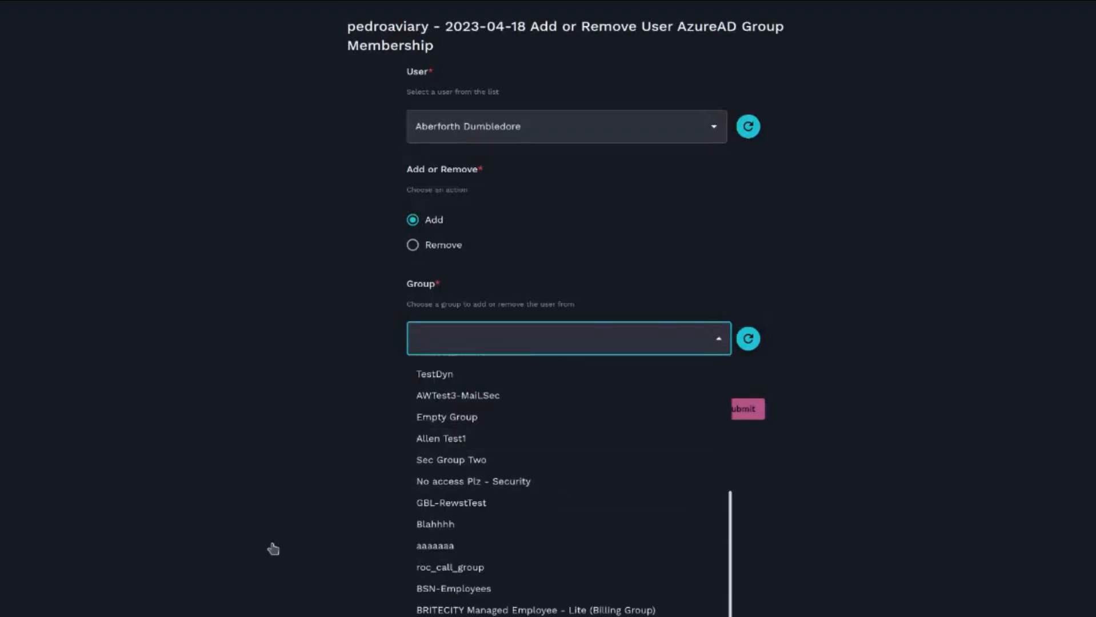
pyautogui.click(274, 565)
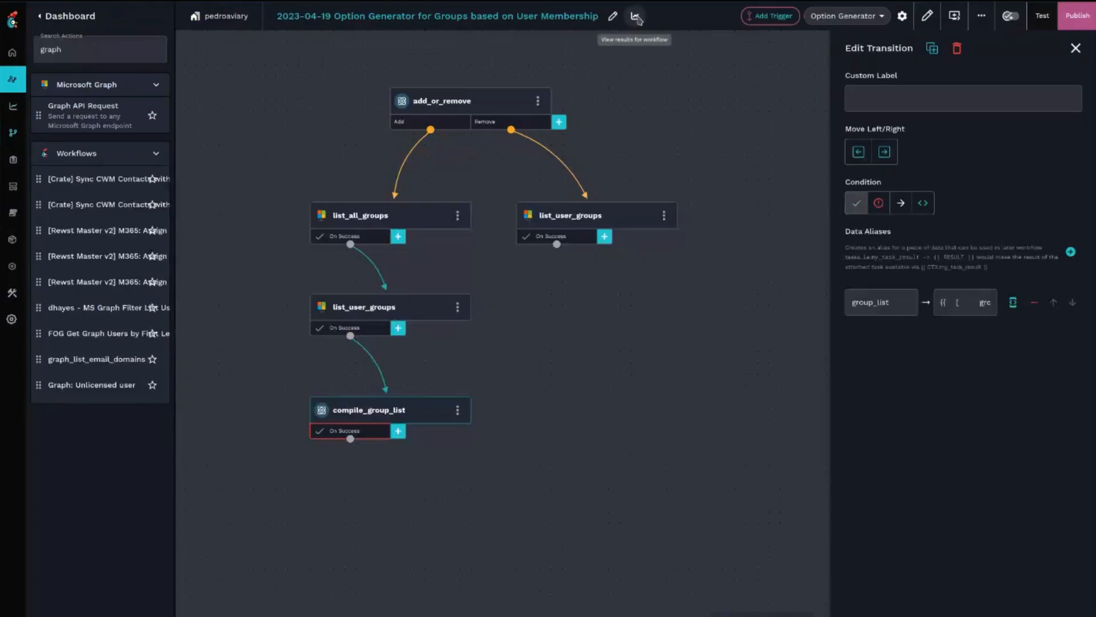
# - Open the workflow's execution results and expand the latest run's context details
pyautogui.click(635, 17)
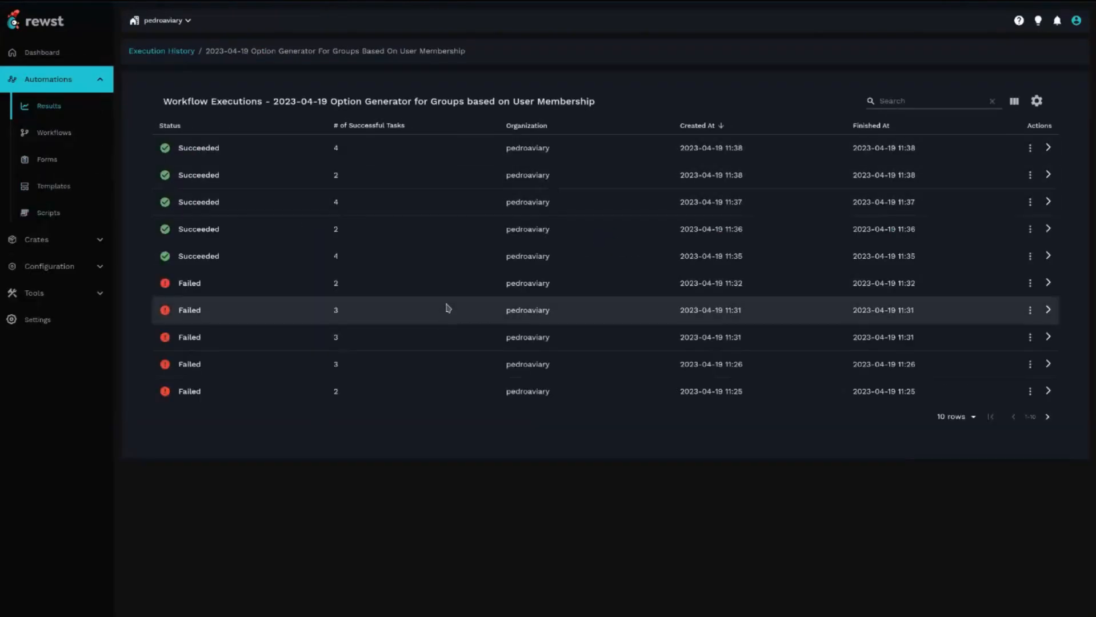
pyautogui.click(219, 155)
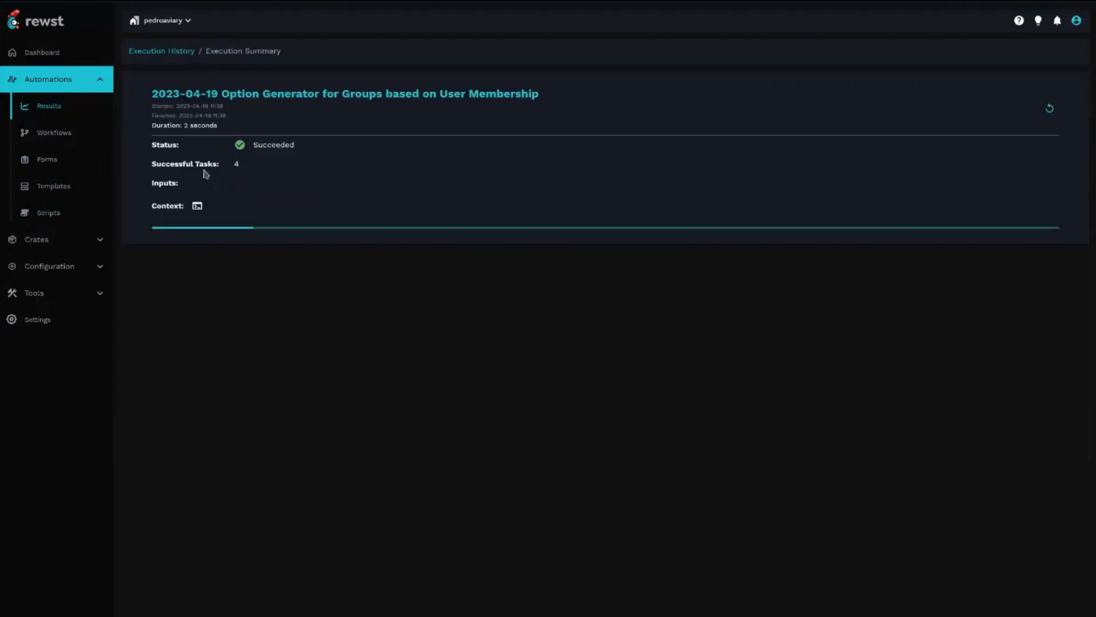
pyautogui.click(220, 375)
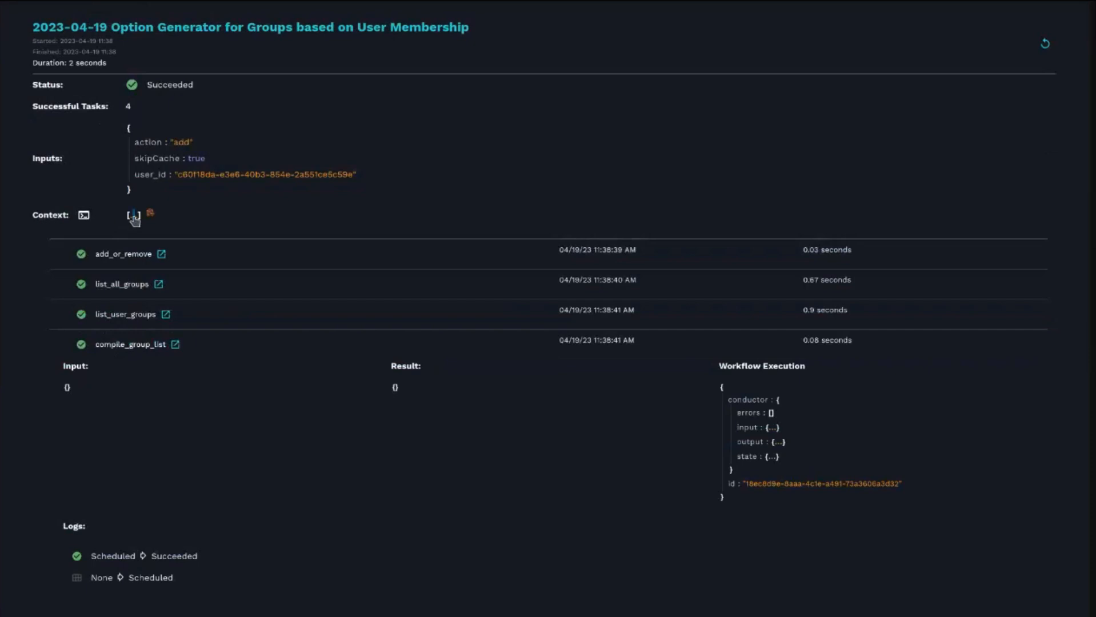
# - Expand the run context's user_groups and group_list entries to inspect the listed groups
pyautogui.click(134, 216)
pyautogui.click(142, 273)
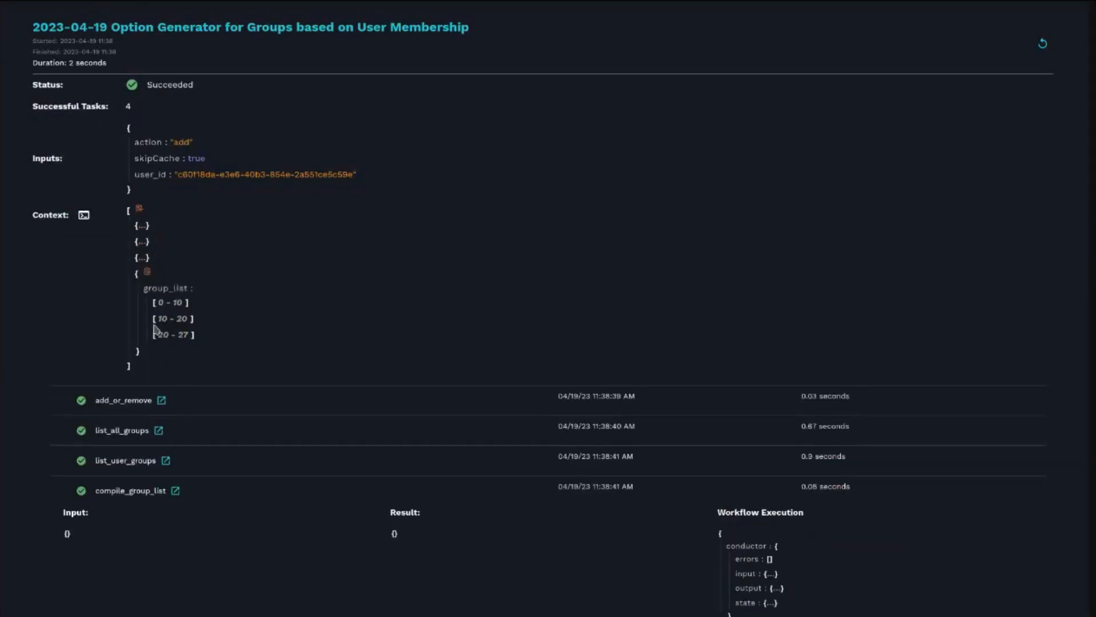
pyautogui.click(141, 258)
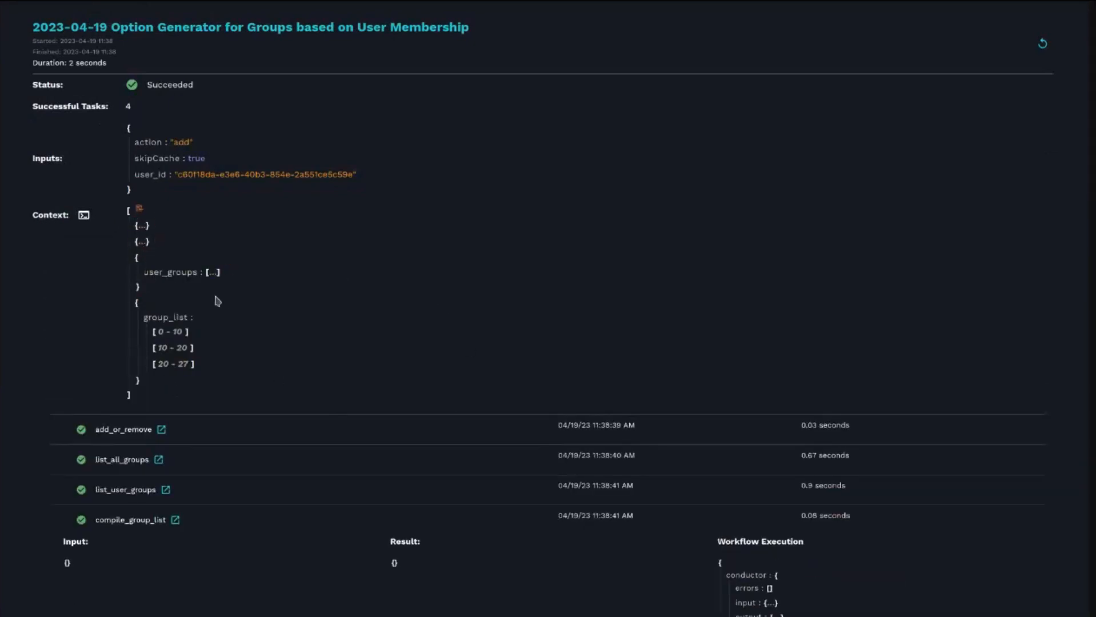
pyautogui.click(182, 273)
pyautogui.scroll(-2, 160, 242)
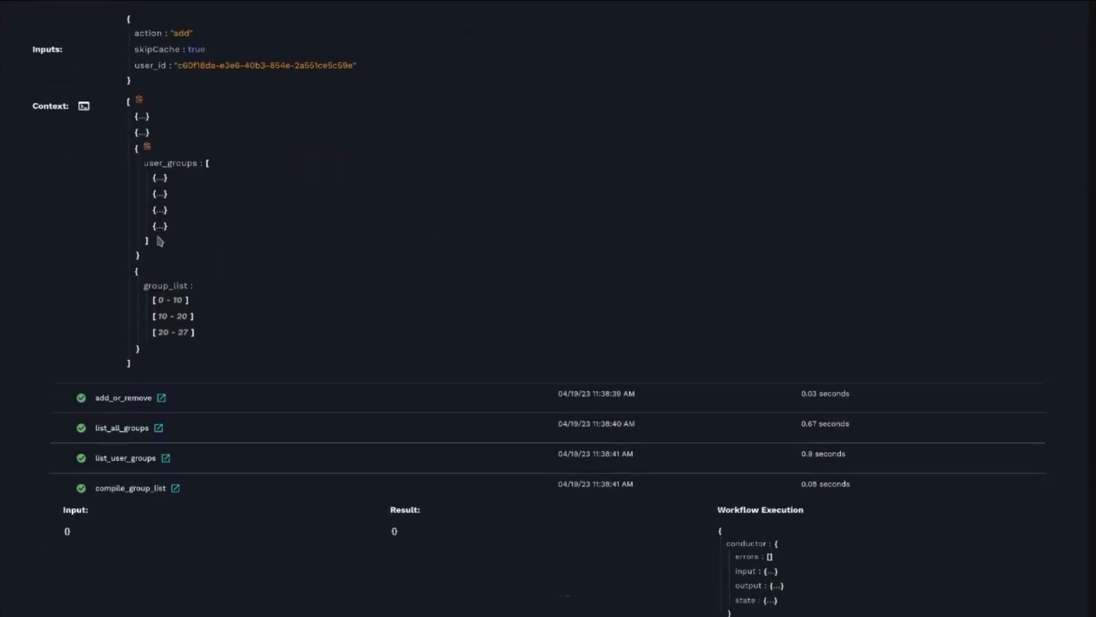
pyautogui.click(163, 333)
pyautogui.scroll(-2, 176, 369)
pyautogui.click(169, 318)
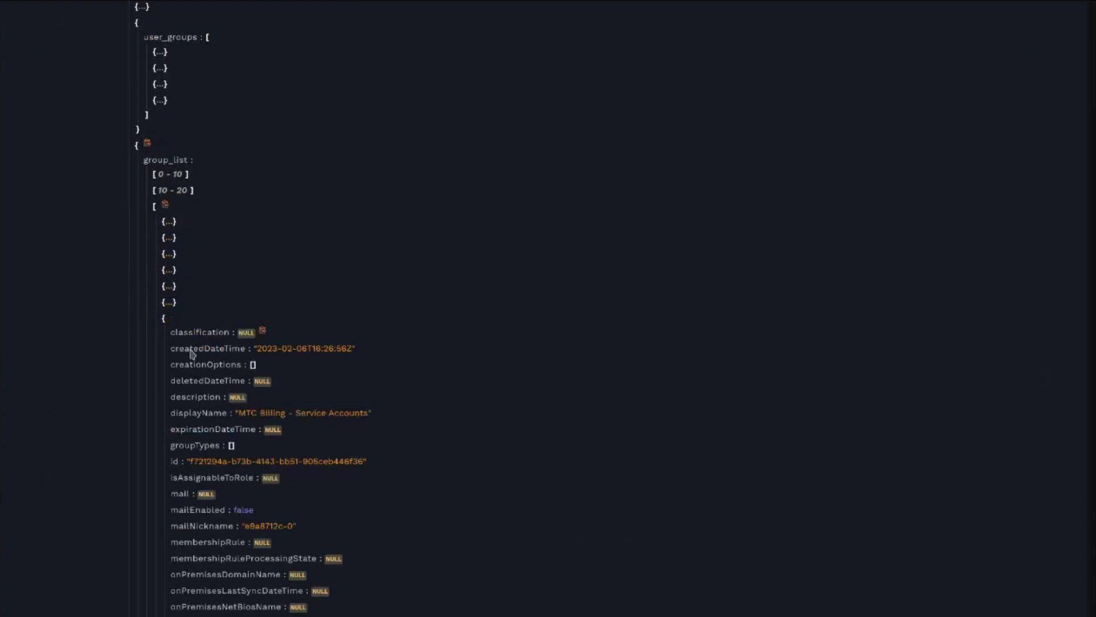
pyautogui.scroll(-8, 171, 228)
pyautogui.scroll(9, 164, 21)
pyautogui.scroll(1, 164, 21)
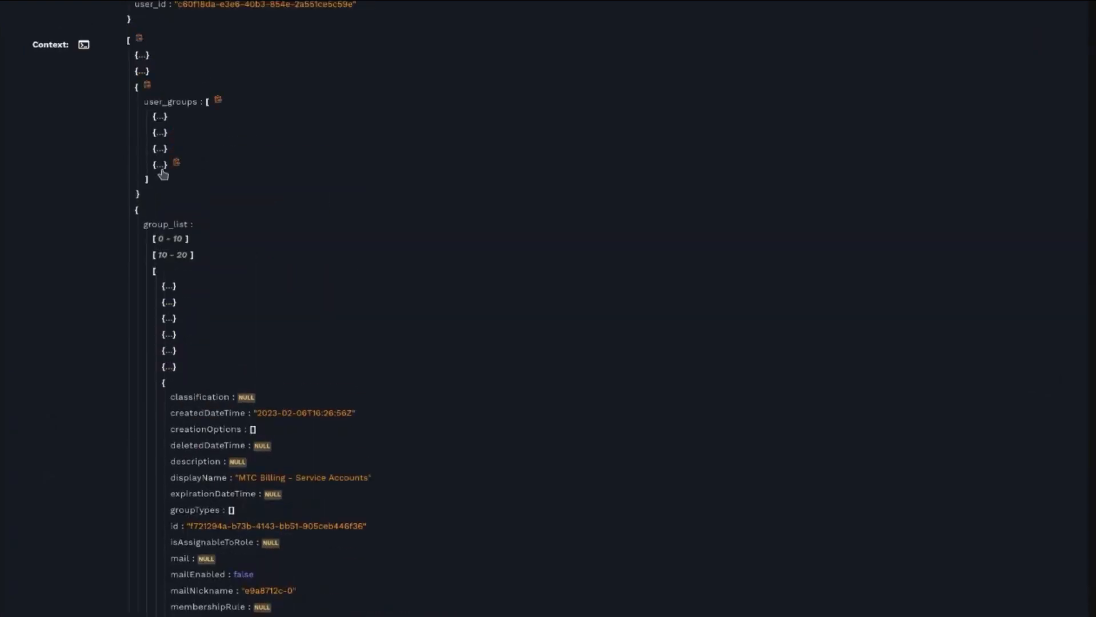
pyautogui.click(161, 167)
# - Scroll through the run context to compare the user_groups entries with the group_list entries
pyautogui.scroll(-10, 447, 254)
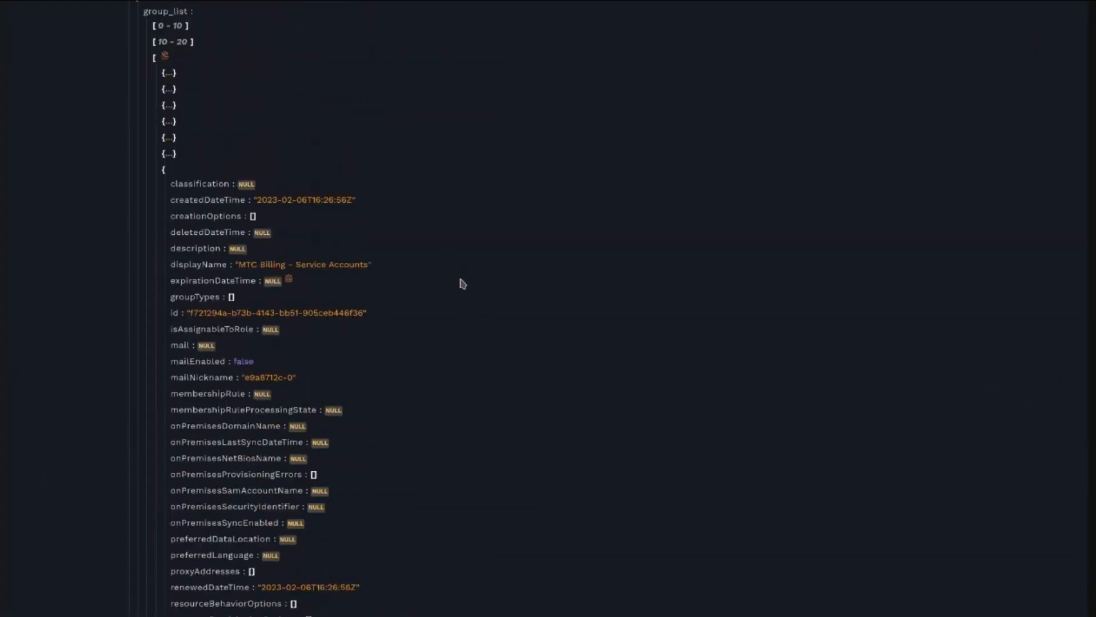
pyautogui.scroll(15, 480, 282)
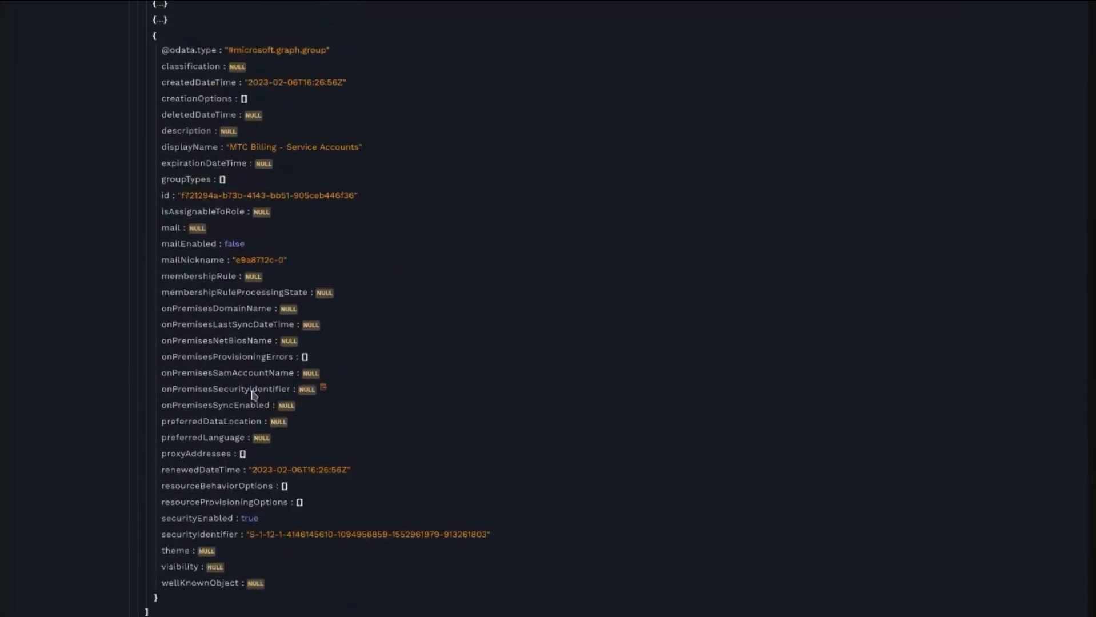
pyautogui.scroll(-10, 253, 396)
pyautogui.scroll(-20, 272, 380)
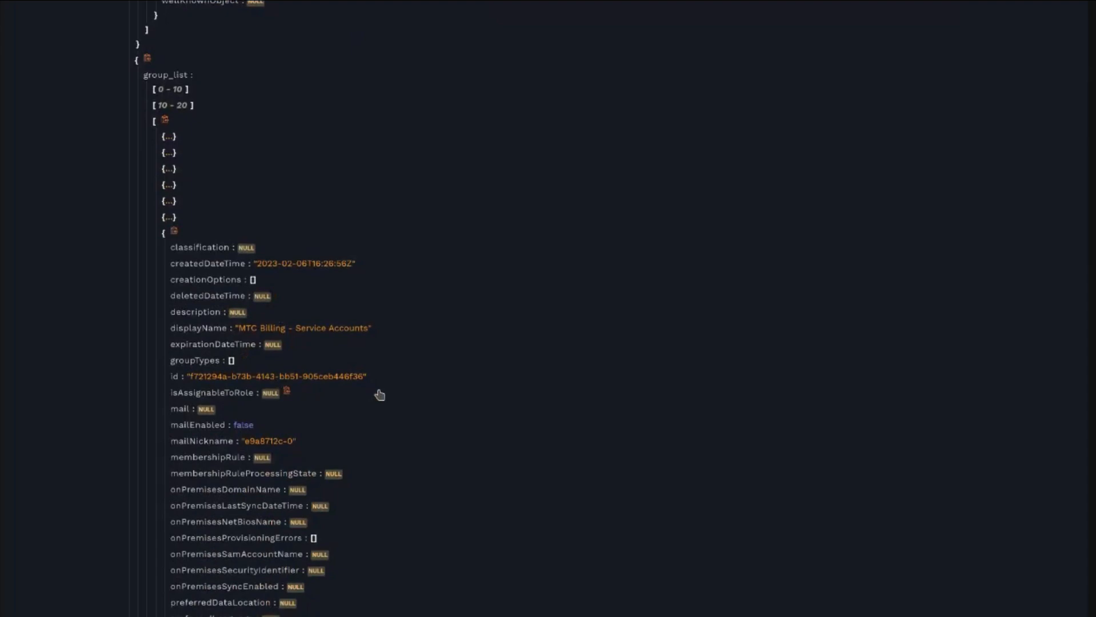
pyautogui.scroll(20, 256, 518)
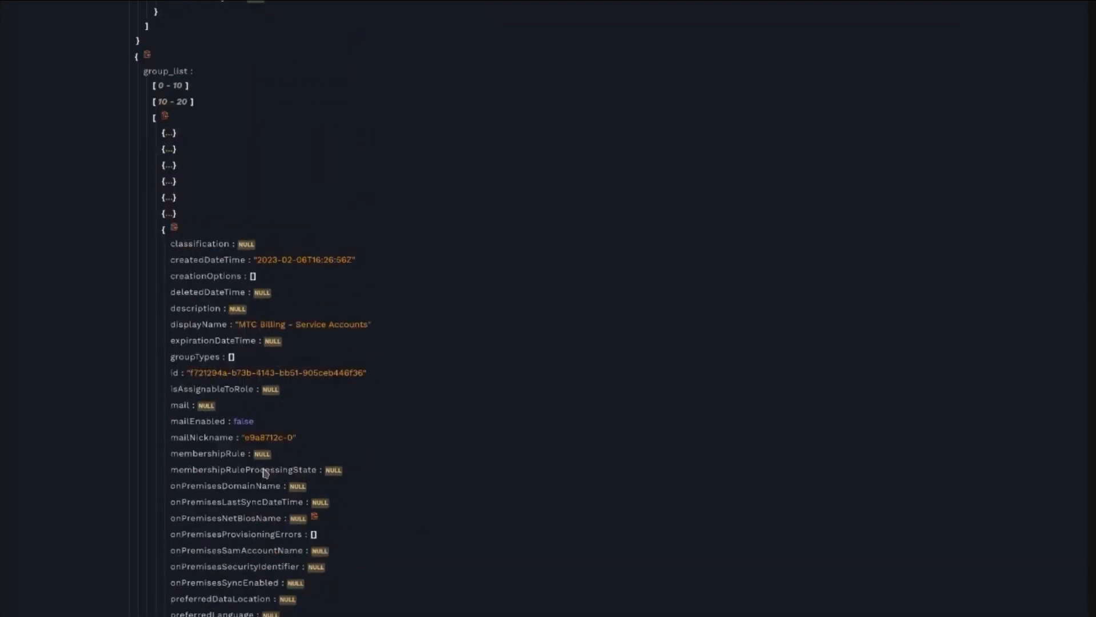
pyautogui.scroll(-5, 318, 400)
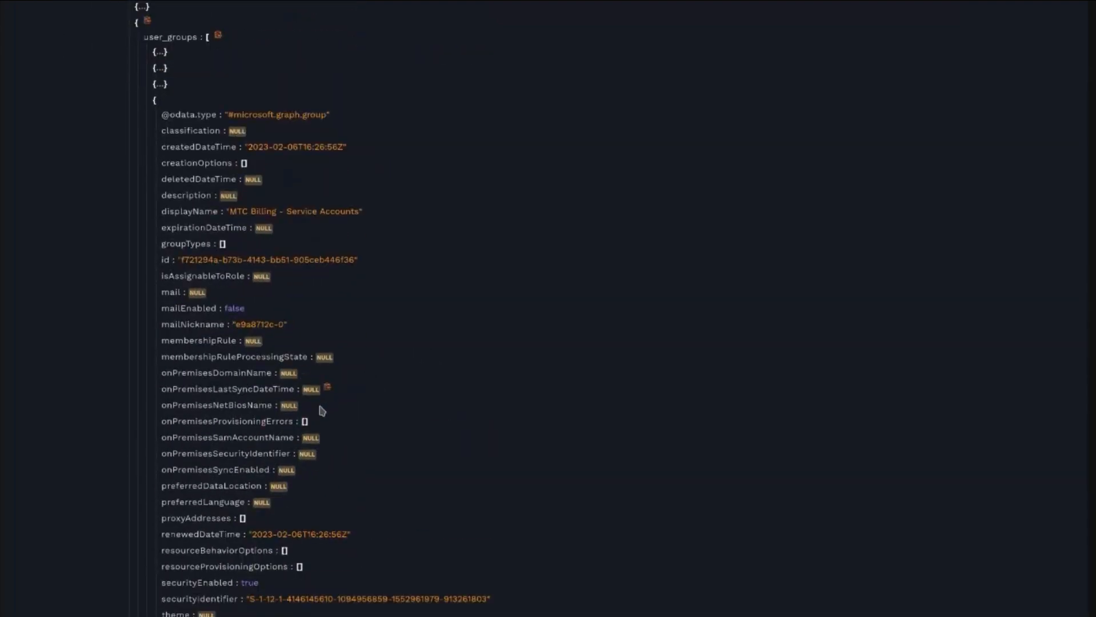
pyautogui.scroll(-13, 324, 395)
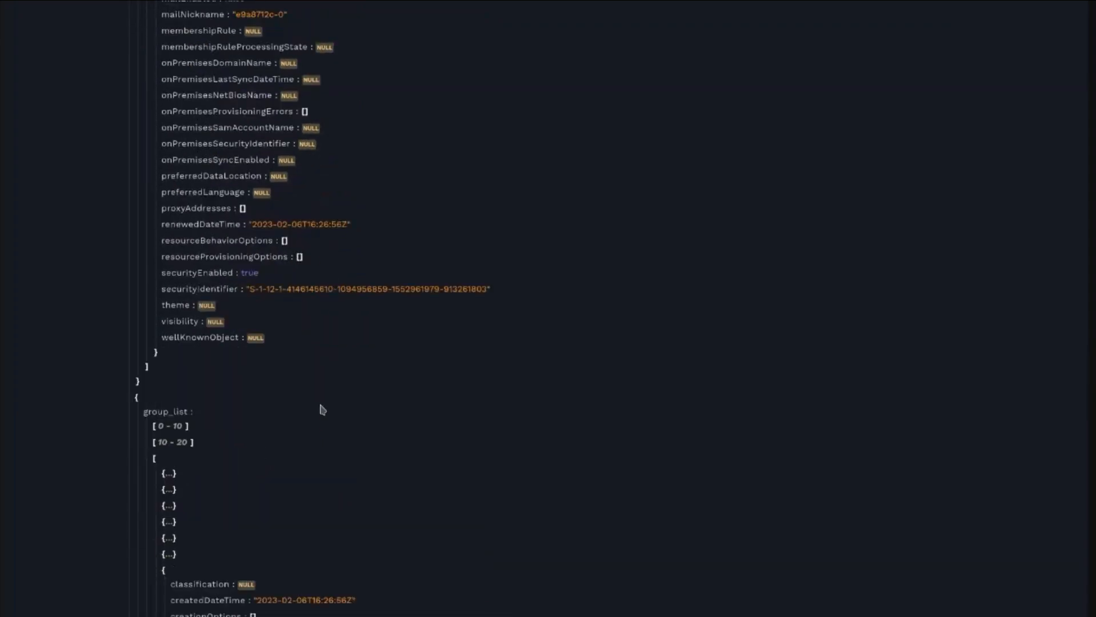
pyautogui.scroll(-20, 321, 391)
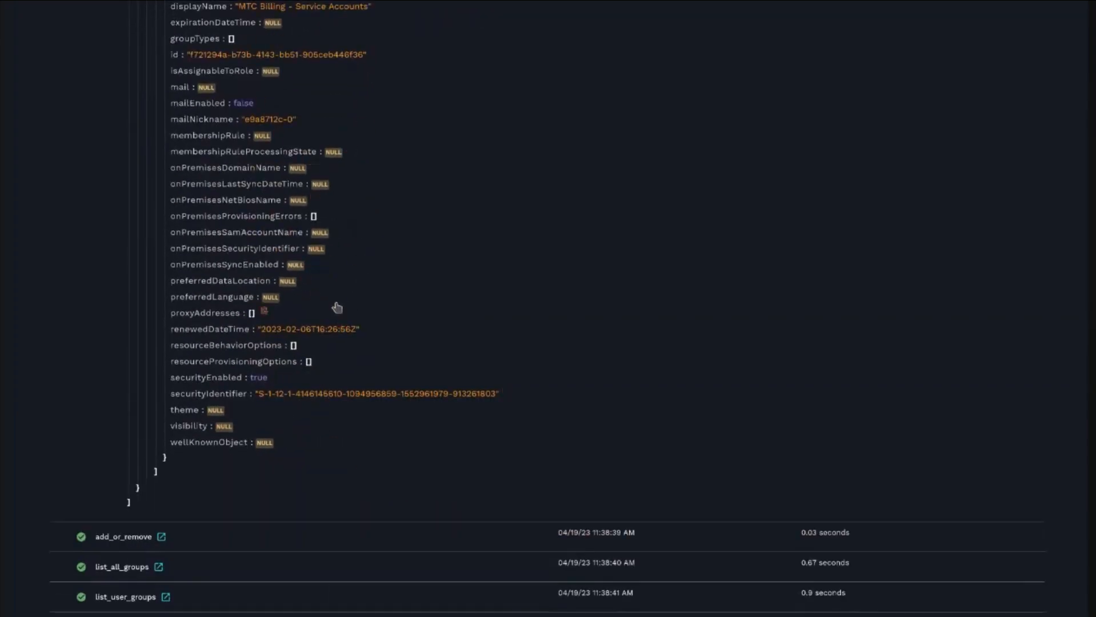
pyautogui.scroll(20, 348, 311)
pyautogui.scroll(20, 357, 247)
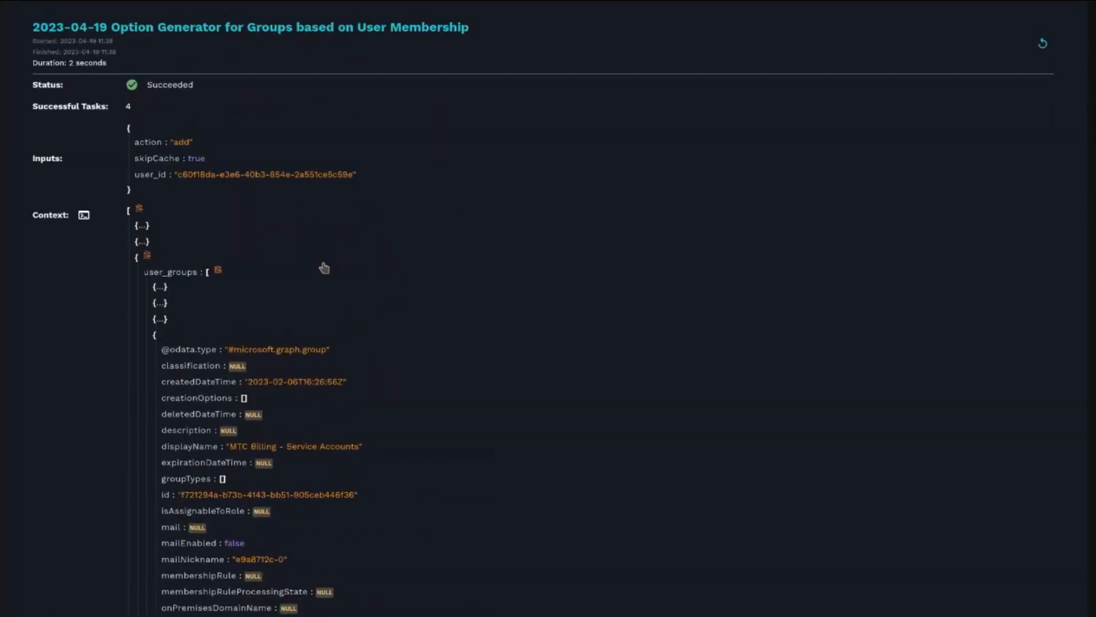
pyautogui.scroll(-20, 378, 326)
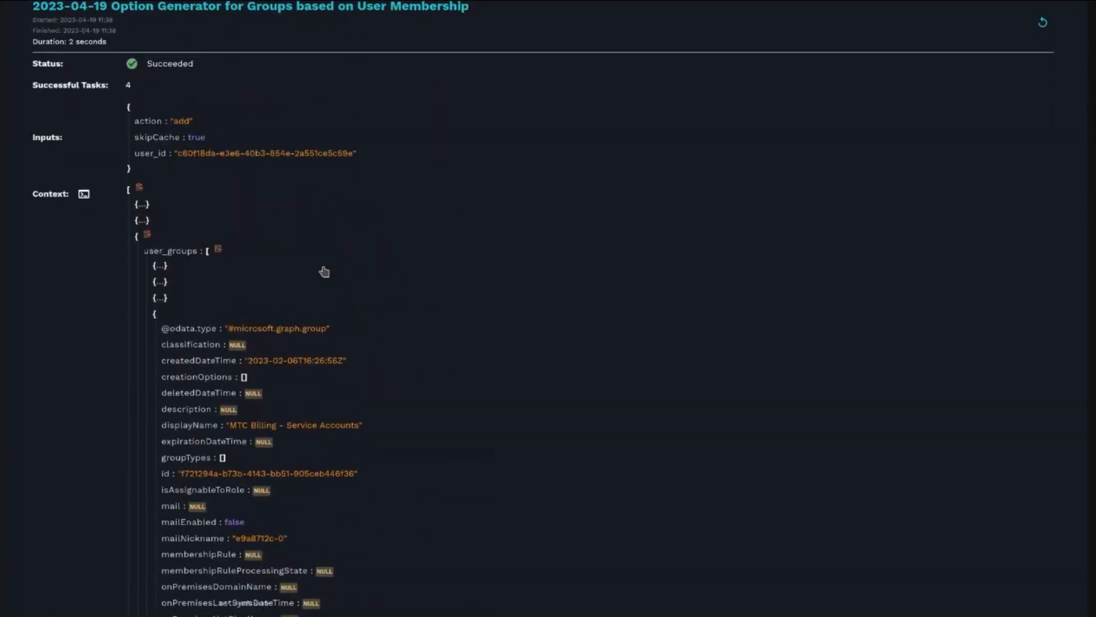
pyautogui.scroll(-8, 253, 267)
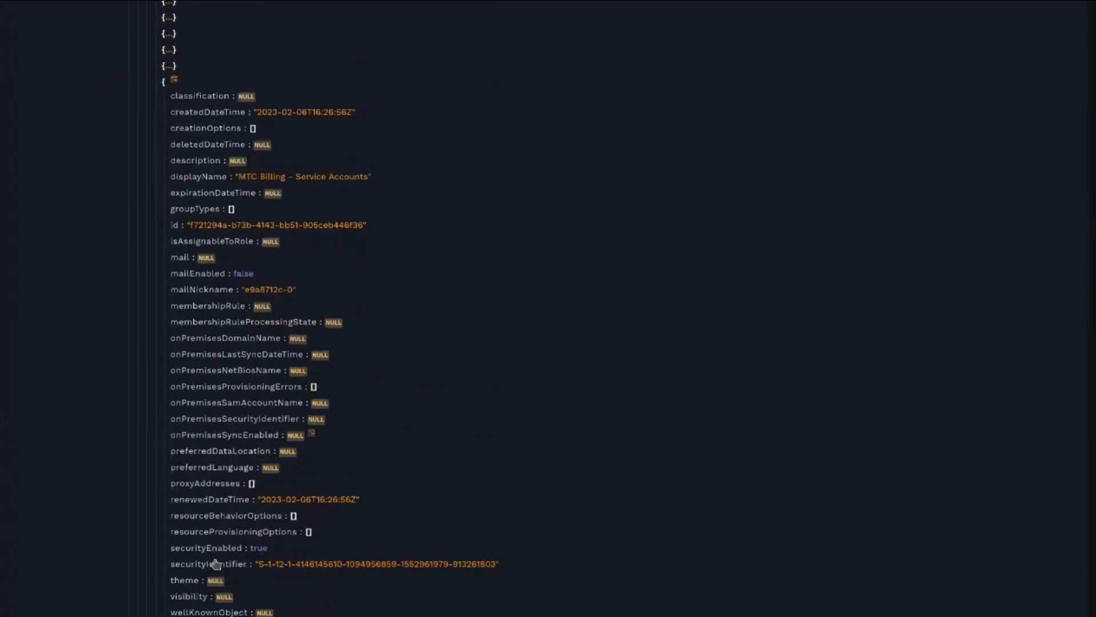
pyautogui.scroll(5, 442, 411)
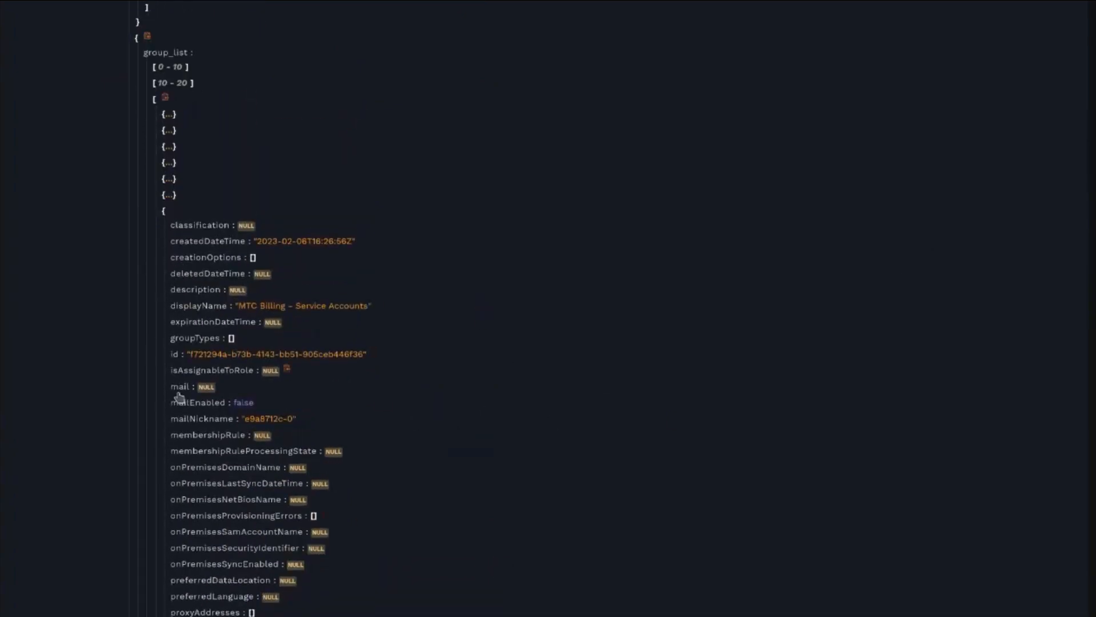
pyautogui.scroll(7, 482, 308)
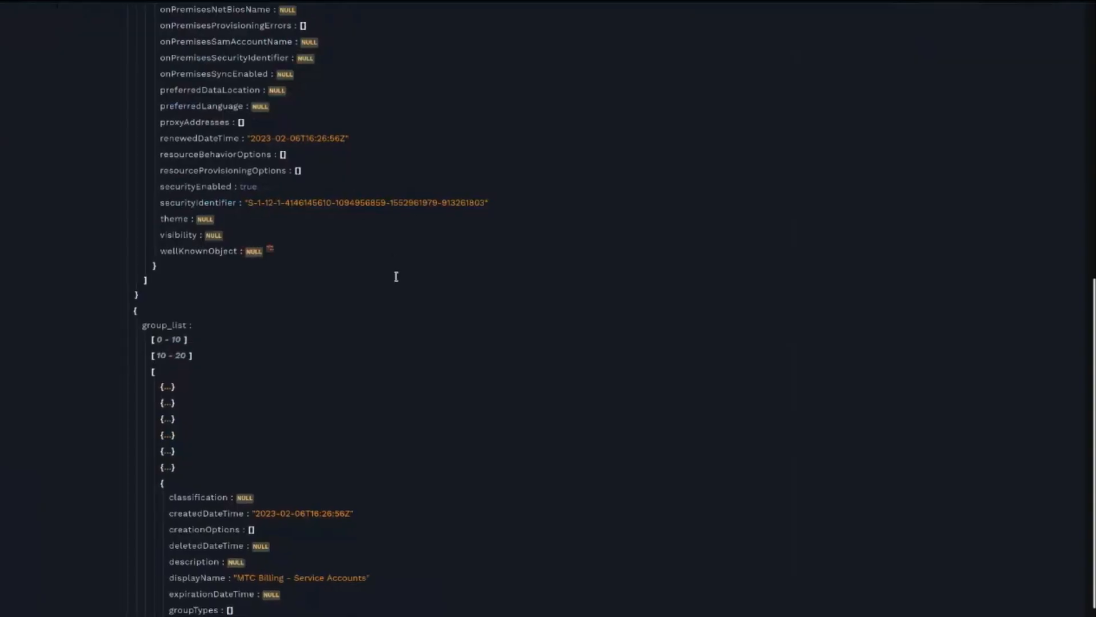
pyautogui.scroll(10, 397, 274)
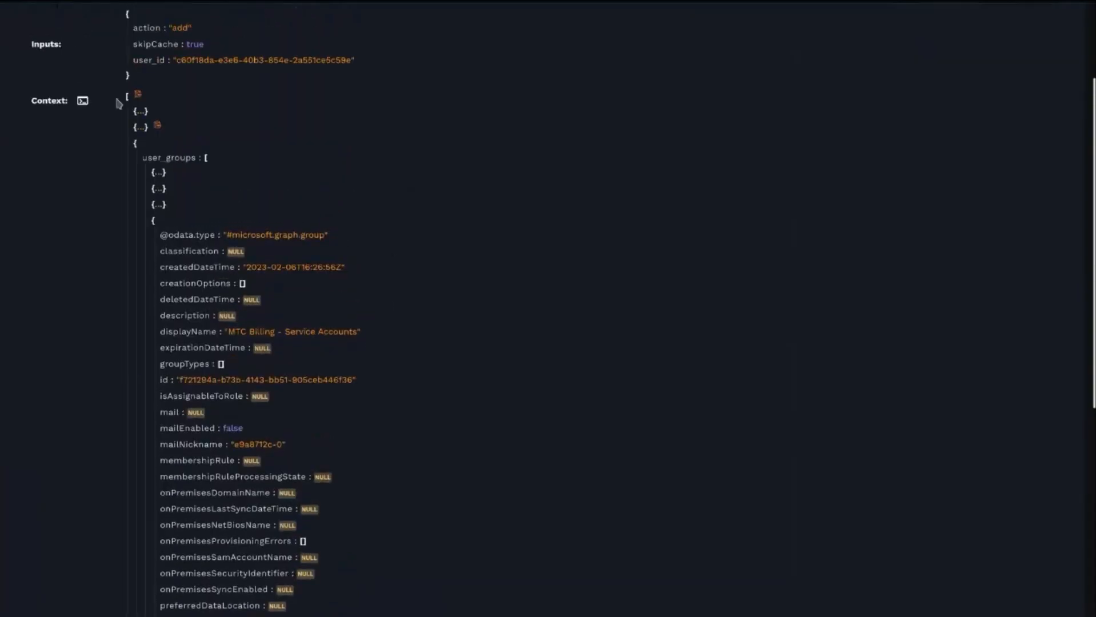
# - Open the run context in the Jinja2 Live Editor, paste the compile_group_list template and expand the context panel
pyautogui.click(83, 101)
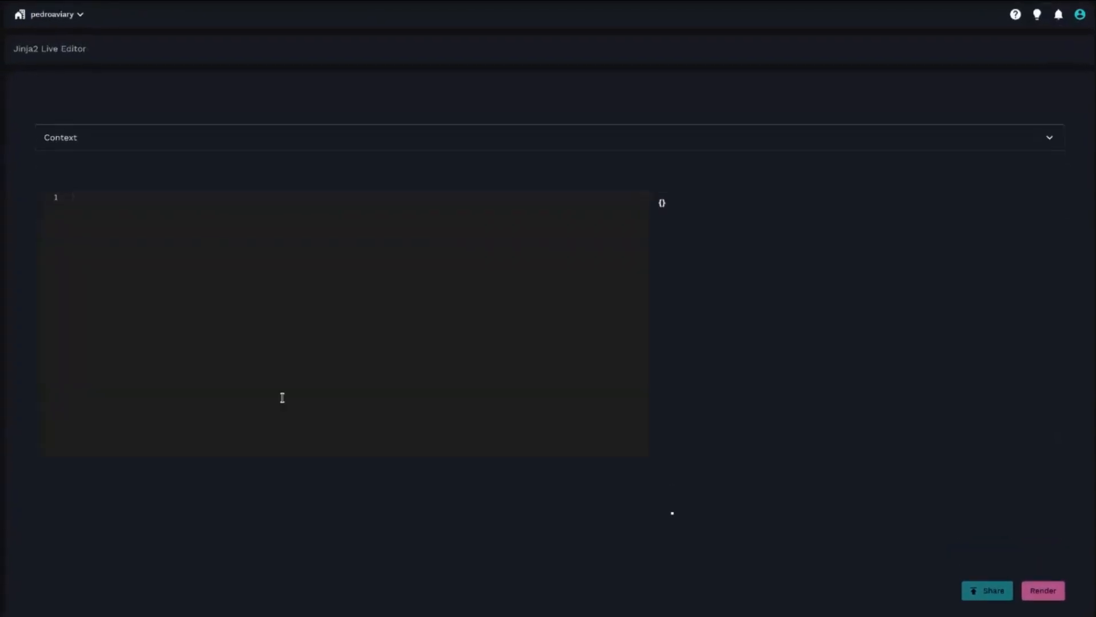
pyautogui.write('{{     [         group         for group in CTX.all_groups         if group not in CTX.group_list     ] }}')
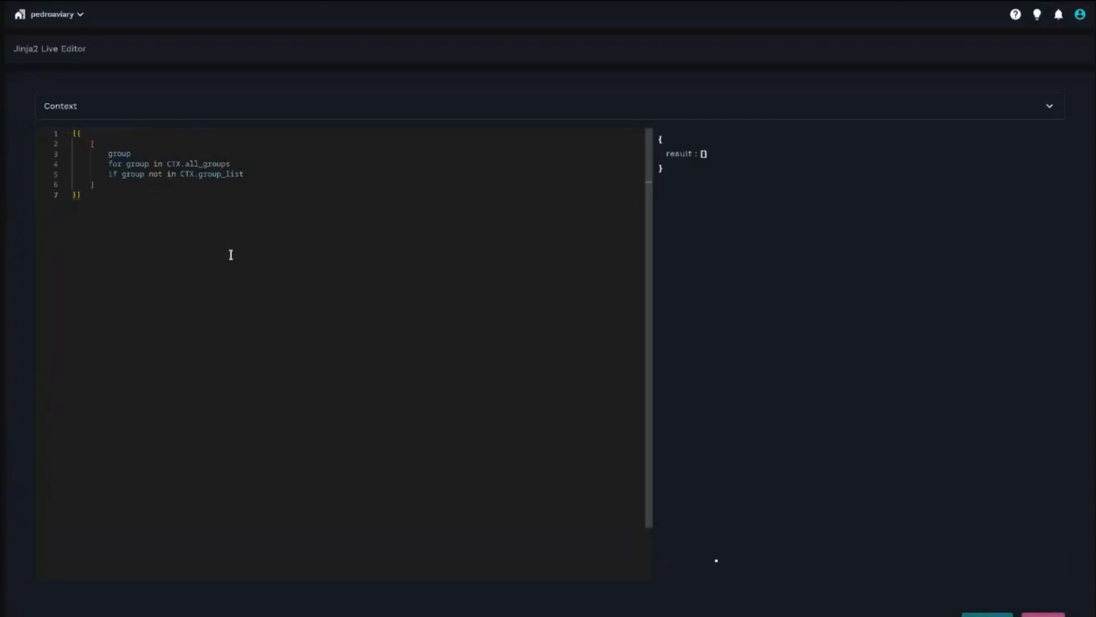
pyautogui.click(91, 107)
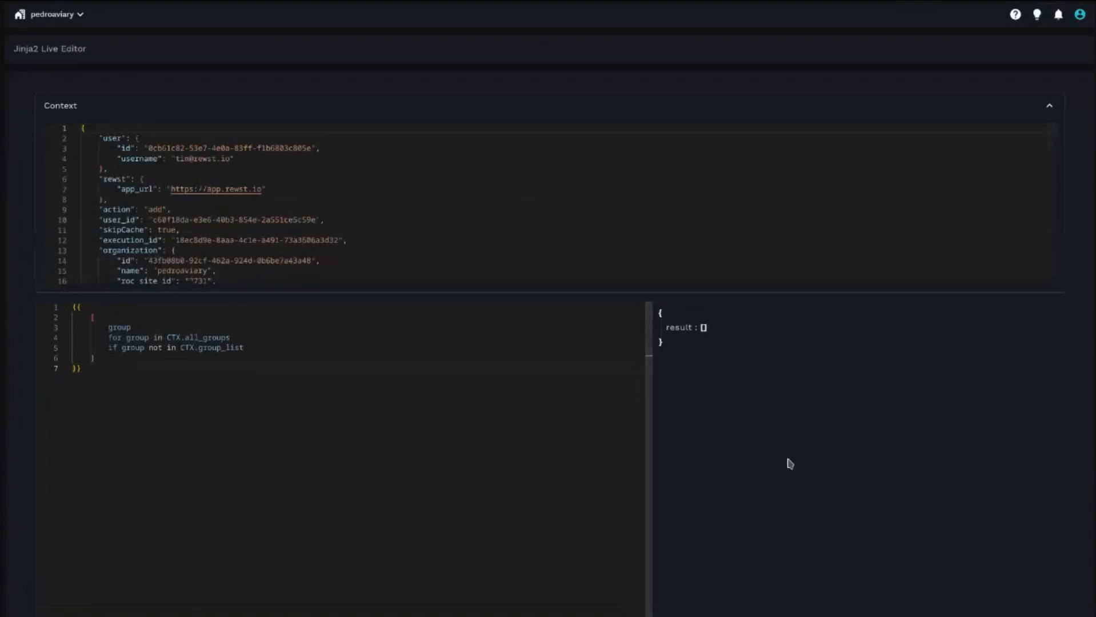
# - Change the template's exclusion list to CTX.user_groups and render it, reviewing the returned groups
pyautogui.moveTo(200, 352); pyautogui.dragTo(244, 351)
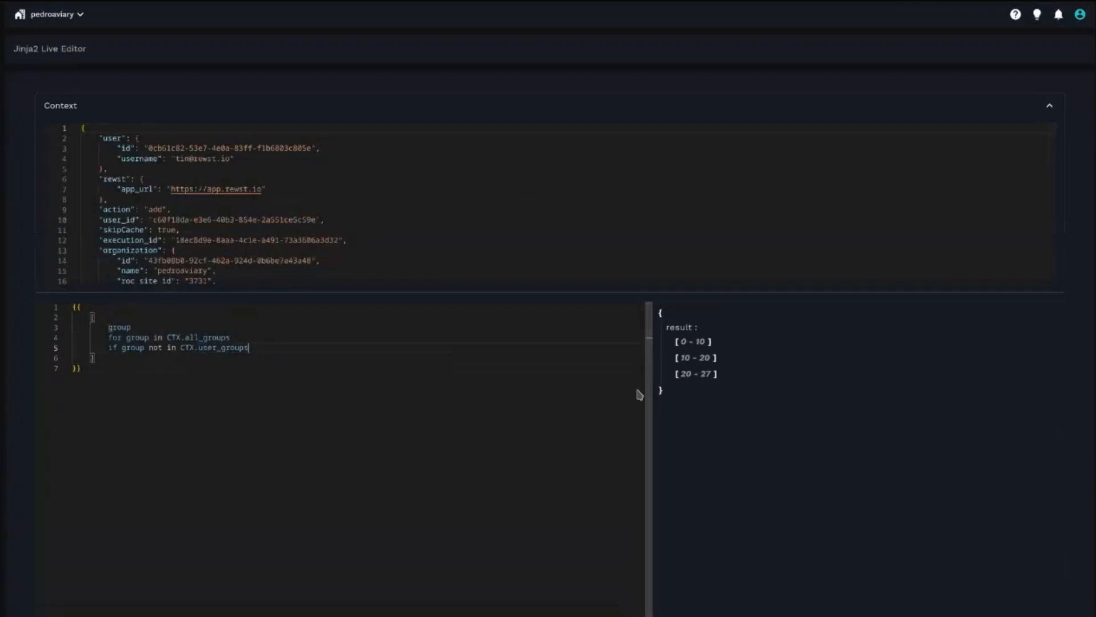
pyautogui.click(115, 329)
pyautogui.click(274, 367)
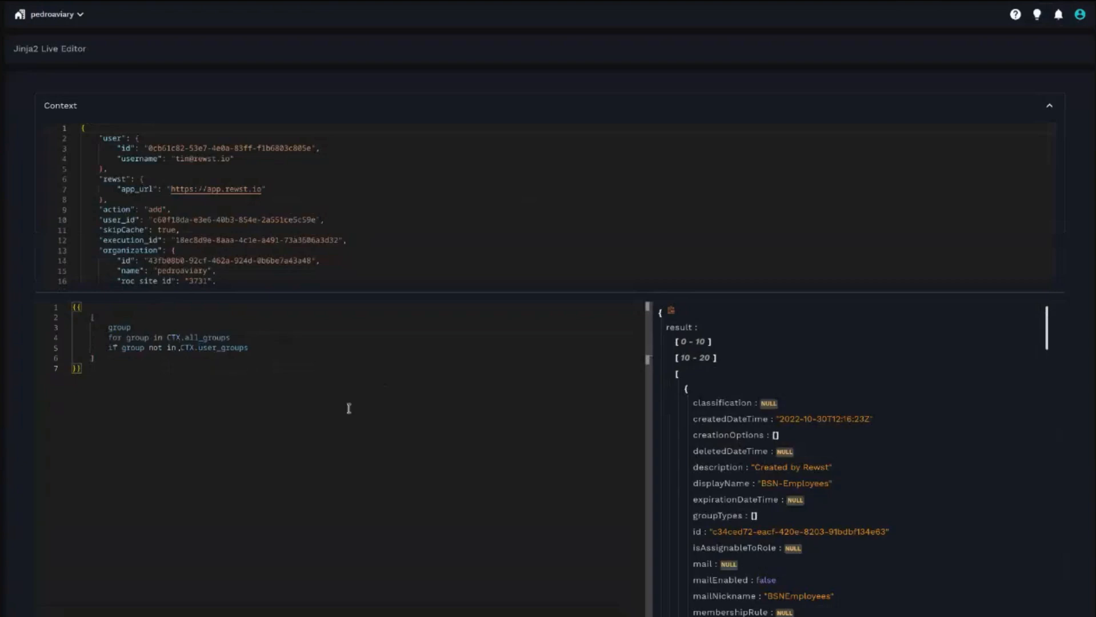
pyautogui.scroll(-8, 791, 500)
pyautogui.scroll(8, 794, 502)
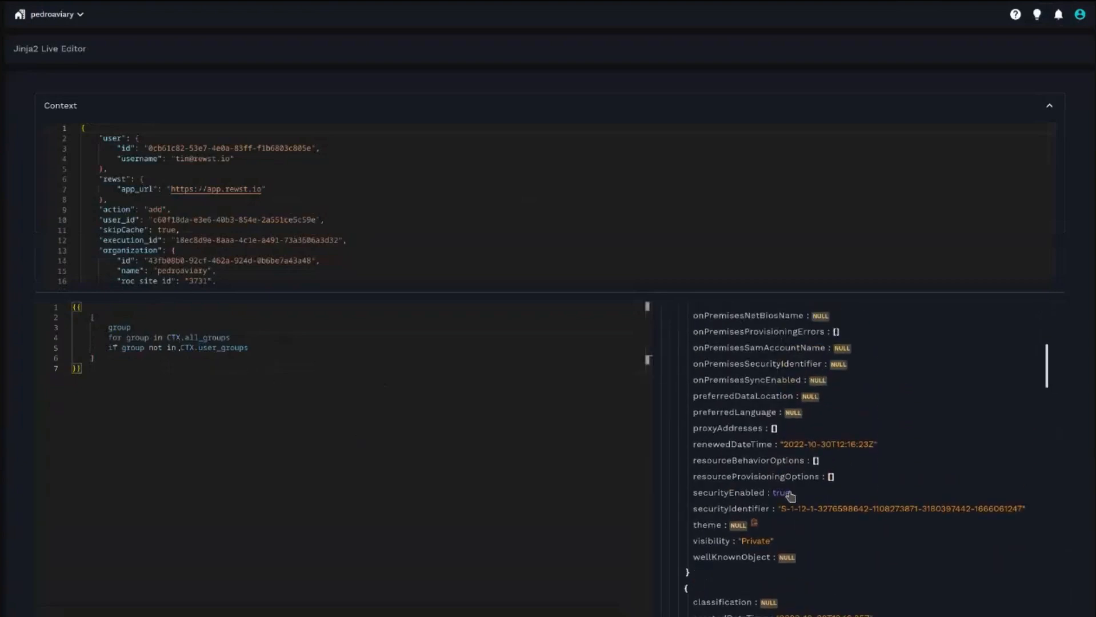
pyautogui.scroll(-7, 727, 527)
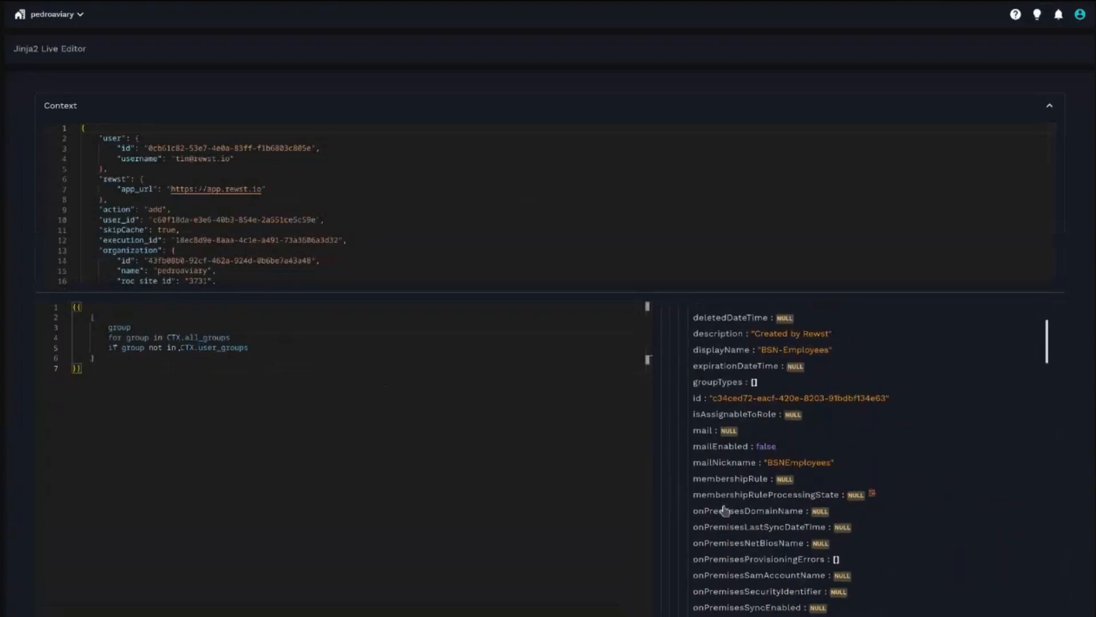
pyautogui.scroll(7, 734, 526)
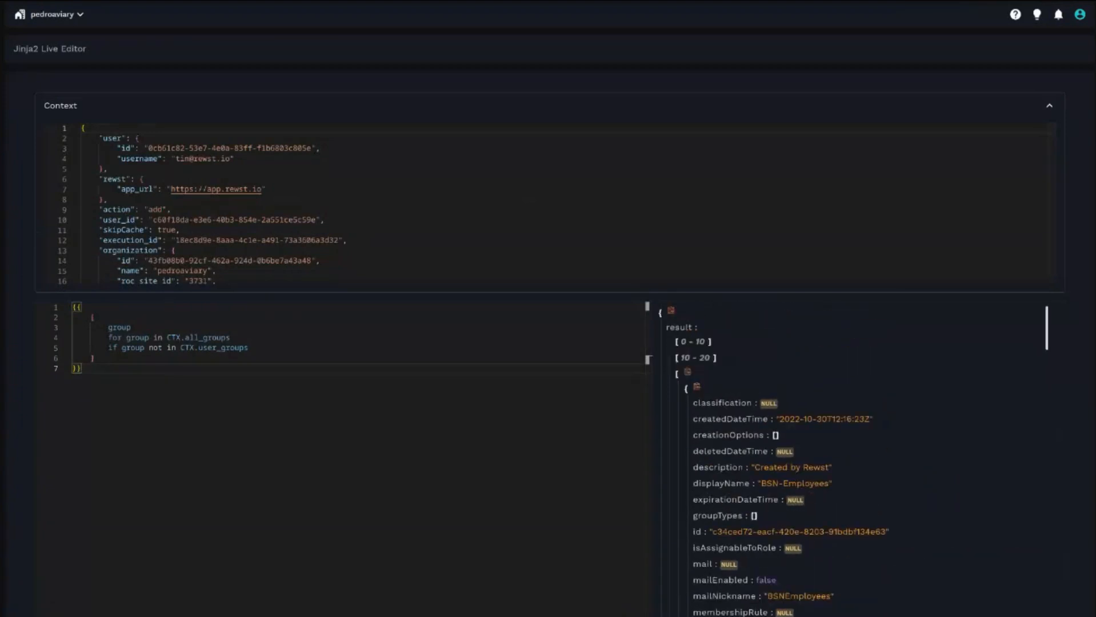
# - Change the template's condition to compare group.id instead of the whole group
pyautogui.doubleClick(696, 533)
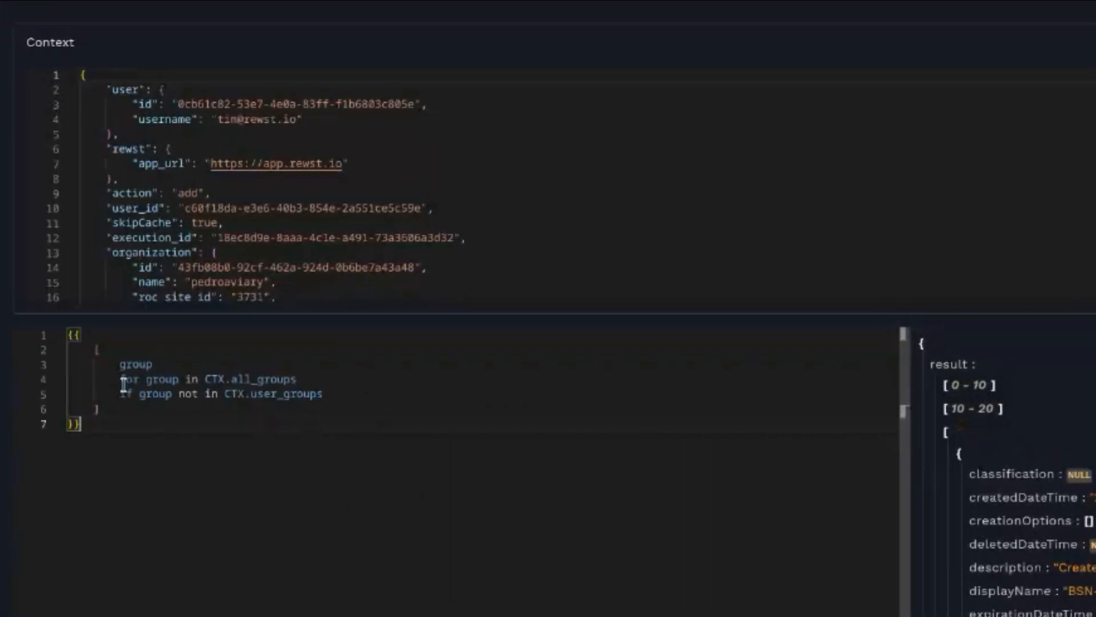
pyautogui.click(139, 390)
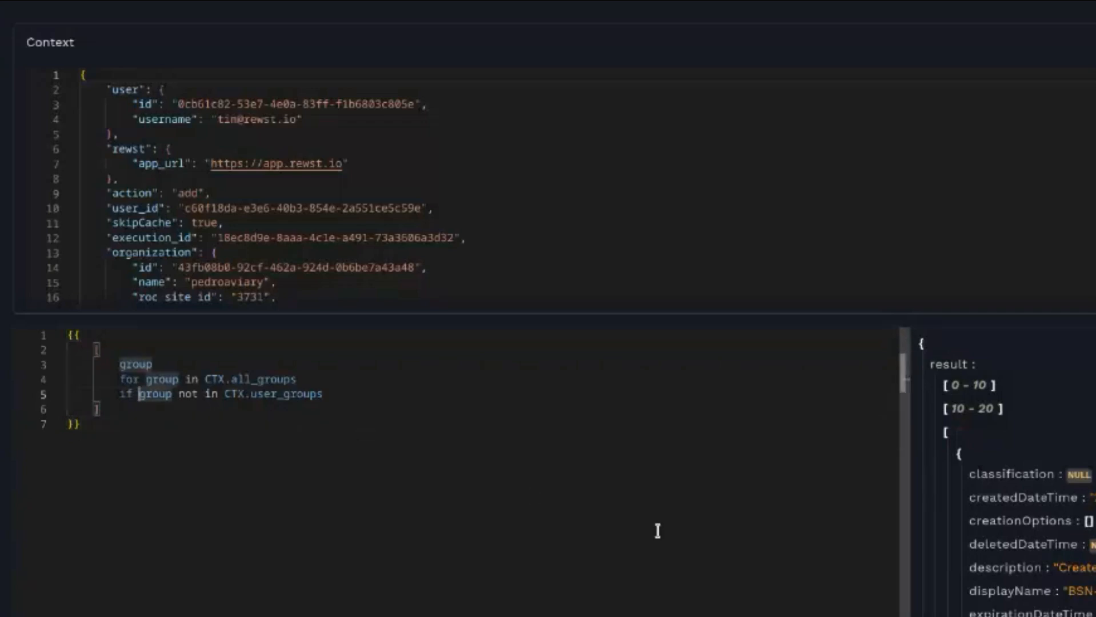
pyautogui.write('.id')
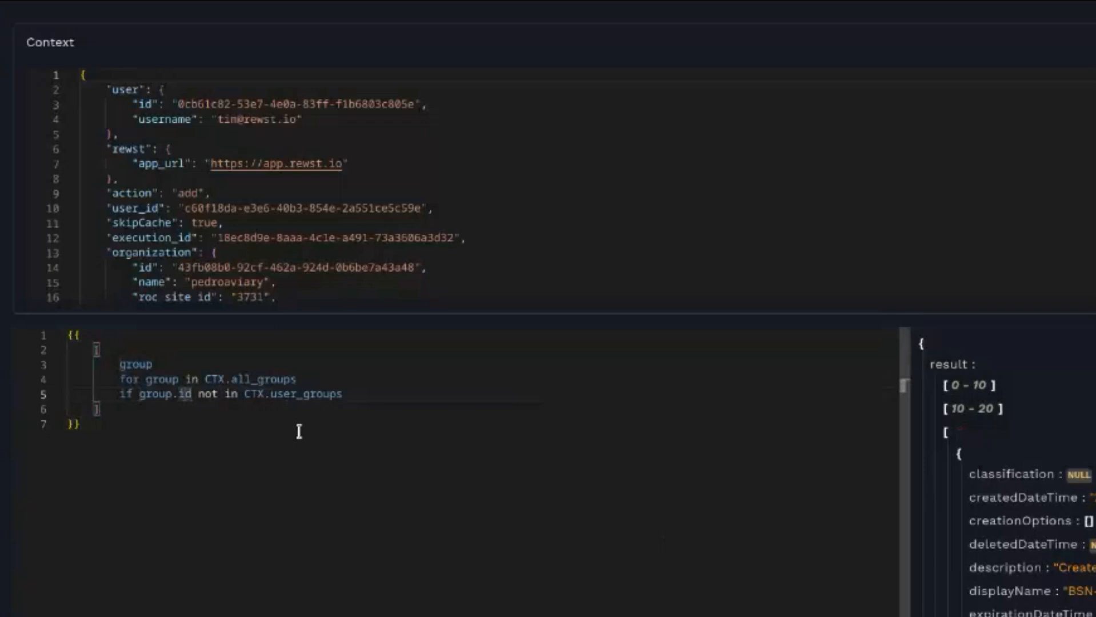
# - Replace CTX.user_groups with the list [ user_group.id for user_group in CTX.user_groups ]
pyautogui.click(250, 394)
pyautogui.write('[')
pyautogui.press('Right')
pyautogui.press('Right')
pyautogui.press('Right')
pyautogui.press('Right')
pyautogui.press('Right')
pyautogui.press('Right')
pyautogui.press('Right')
pyautogui.press('Right')
pyautogui.press('Right')
pyautogui.press('Right')
pyautogui.press('Right')
pyautogui.press('Right')
pyautogui.press('Right')
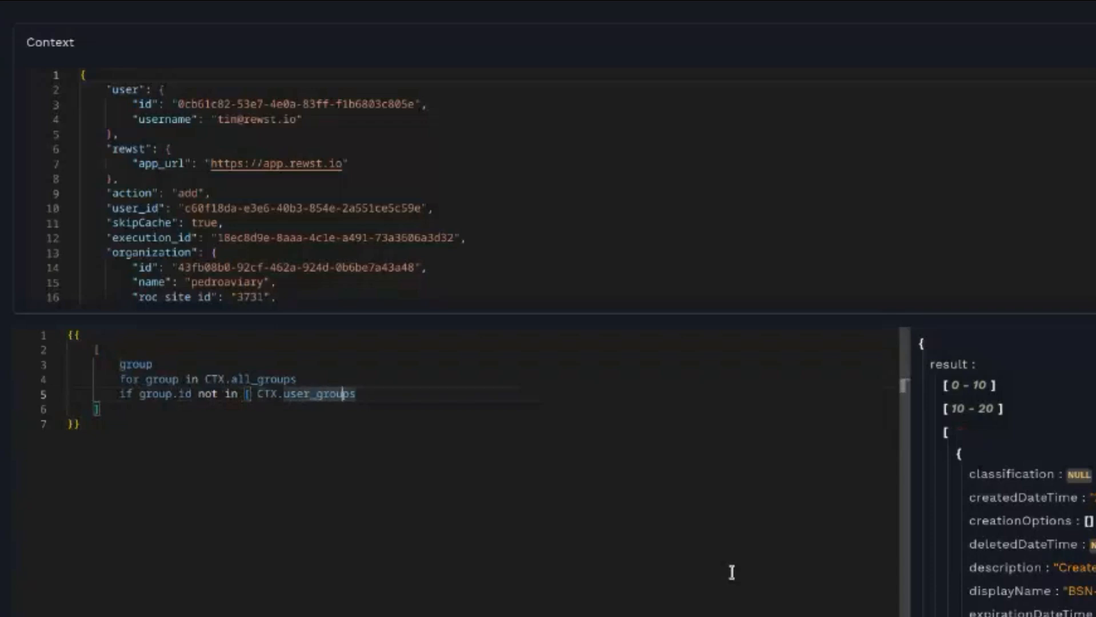
pyautogui.write(']')
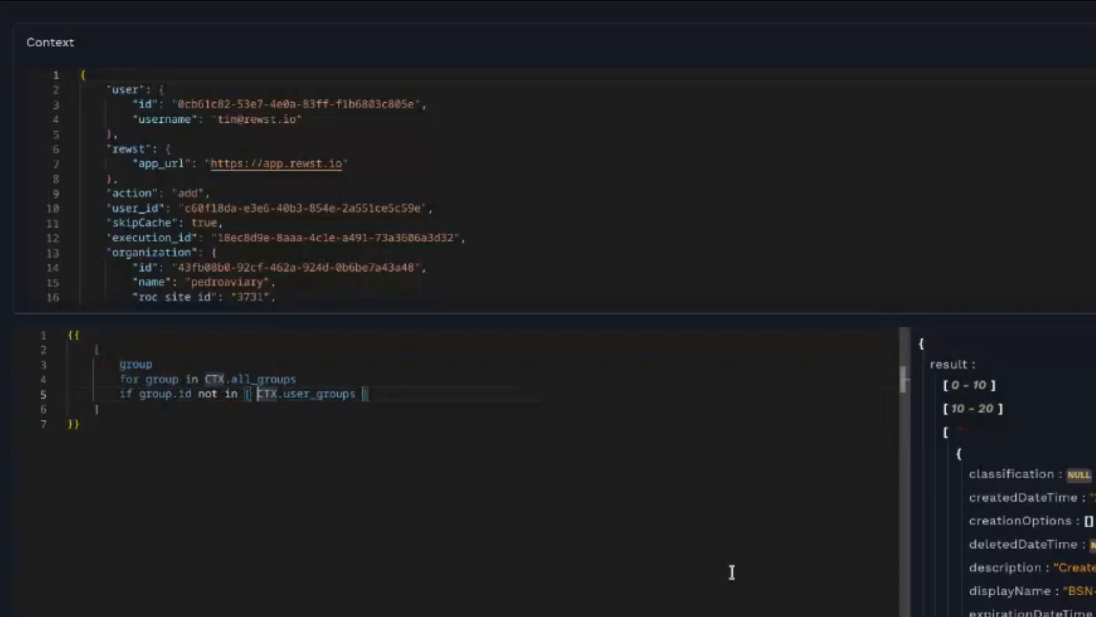
pyautogui.write('user_group.id ')
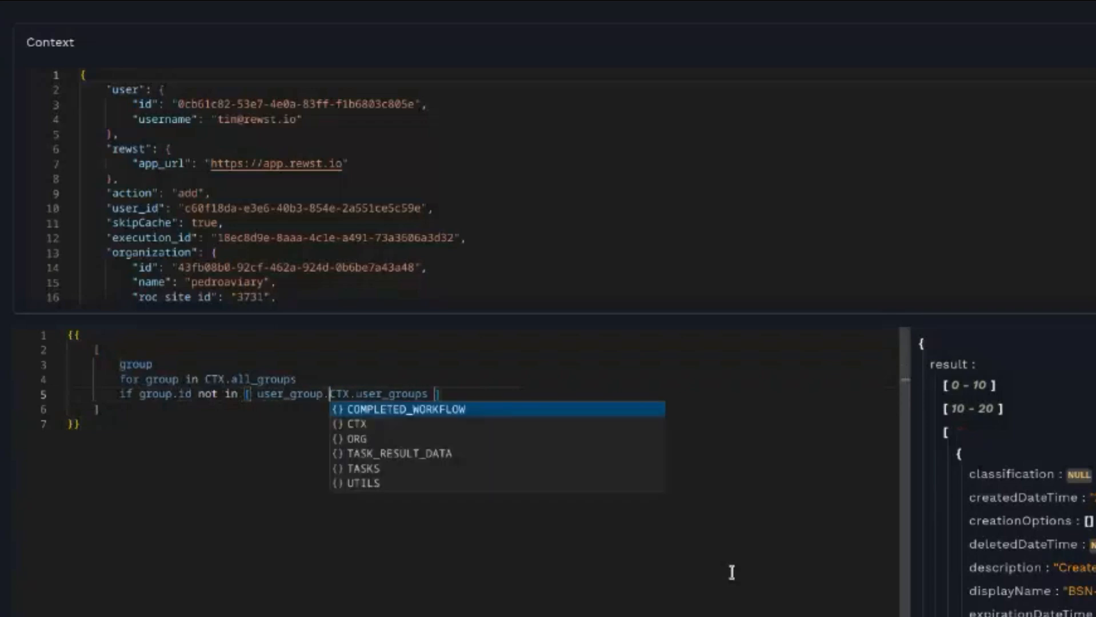
pyautogui.write('for user_group in')
pyautogui.press('Right')
pyautogui.press('Right')
pyautogui.press('Right')
pyautogui.press('Right')
pyautogui.press('Right')
pyautogui.press('Right')
pyautogui.press('Right')
pyautogui.press('Right')
pyautogui.press('Down')
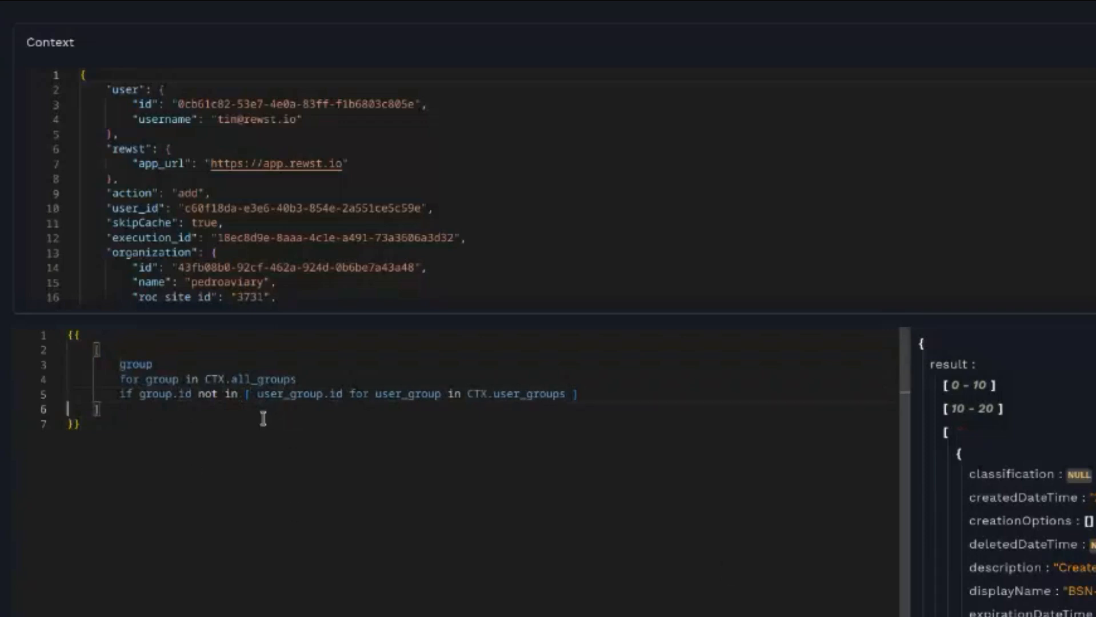
# - Copy the finished template into the group_list data alias on compile_group_list's transition and publish the workflow
pyautogui.click(248, 395)
pyautogui.moveTo(248, 396); pyautogui.dragTo(580, 392)
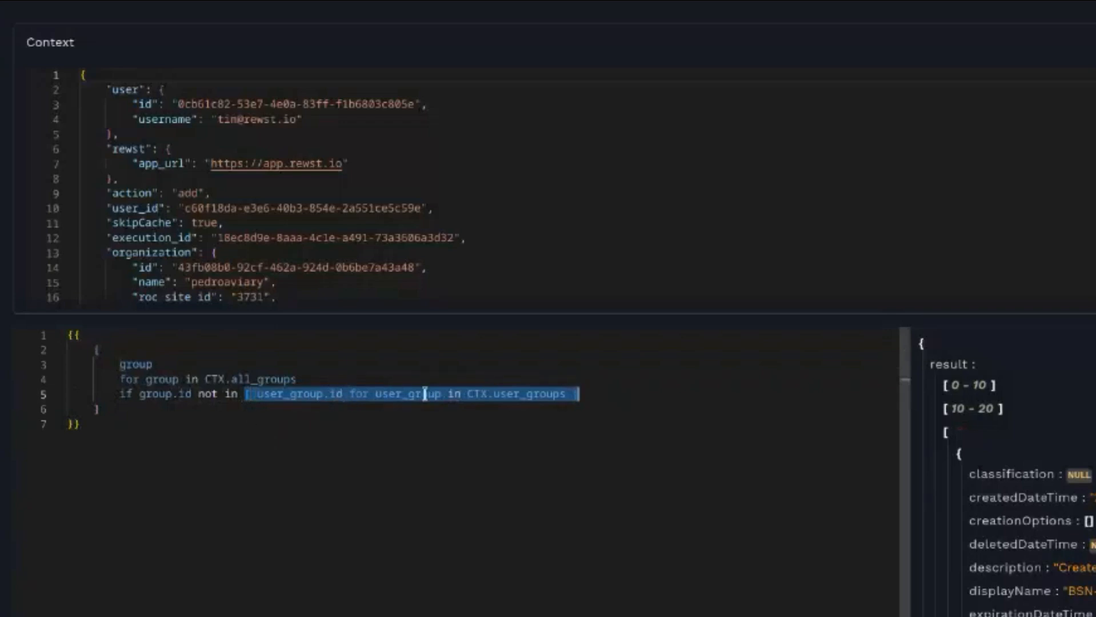
pyautogui.doubleClick(532, 395)
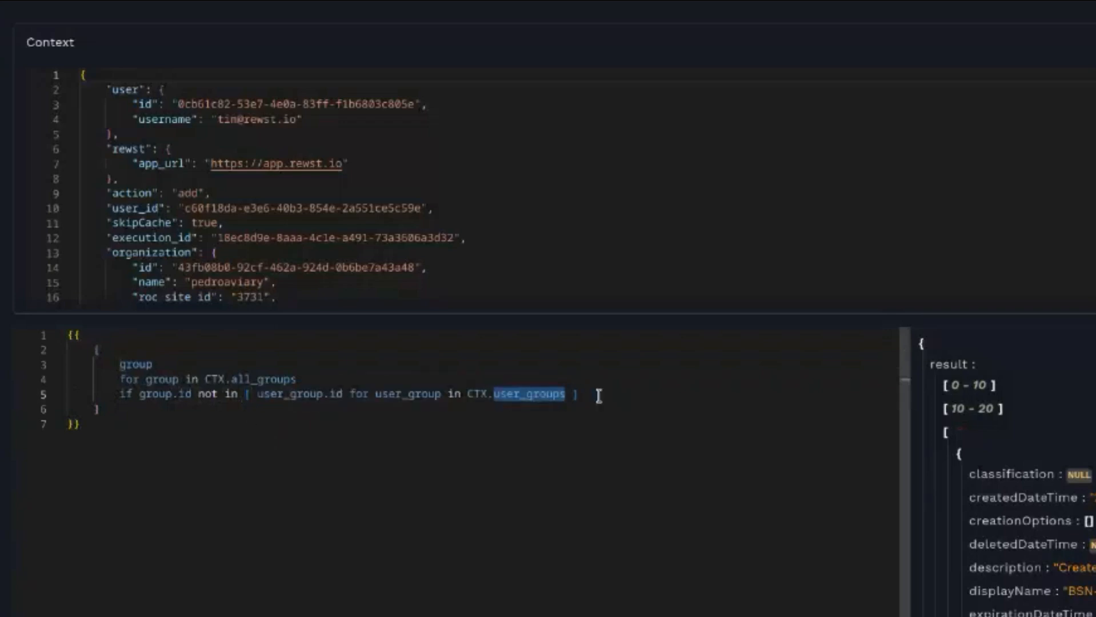
pyautogui.click(272, 408)
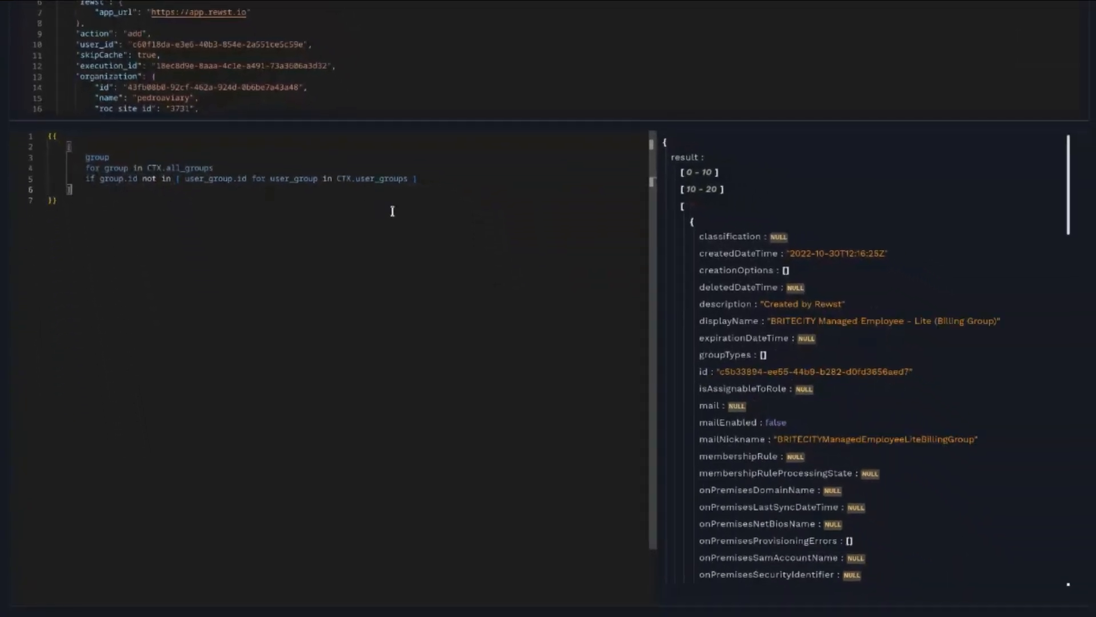
pyautogui.click(681, 207)
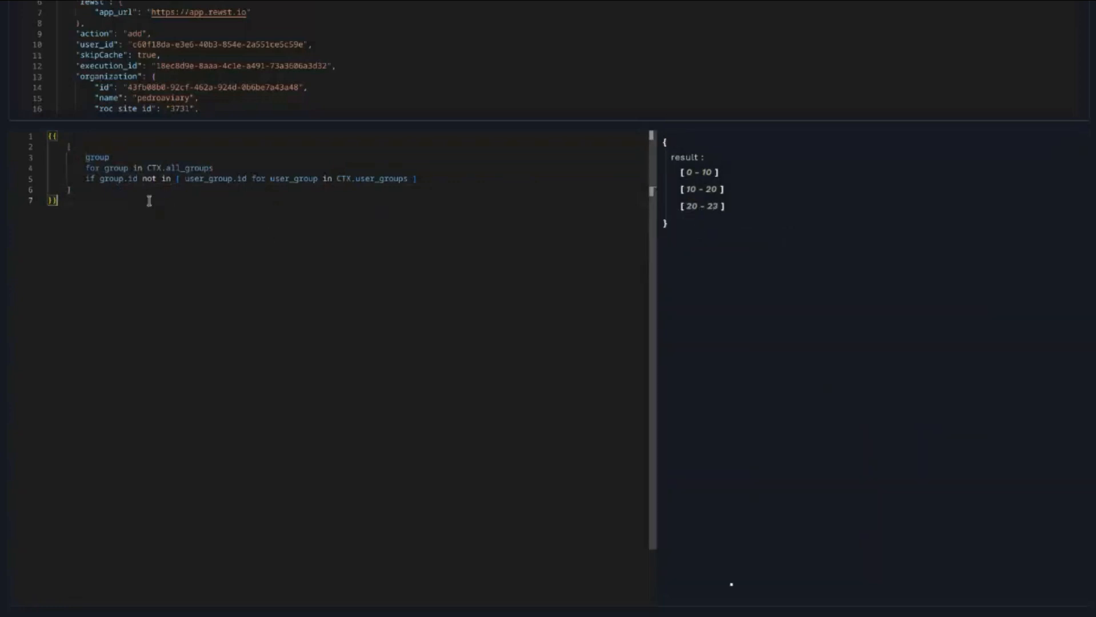
pyautogui.moveTo(64, 202); pyautogui.dragTo(48, 135)
pyautogui.hotkey('ctrl', 'c')
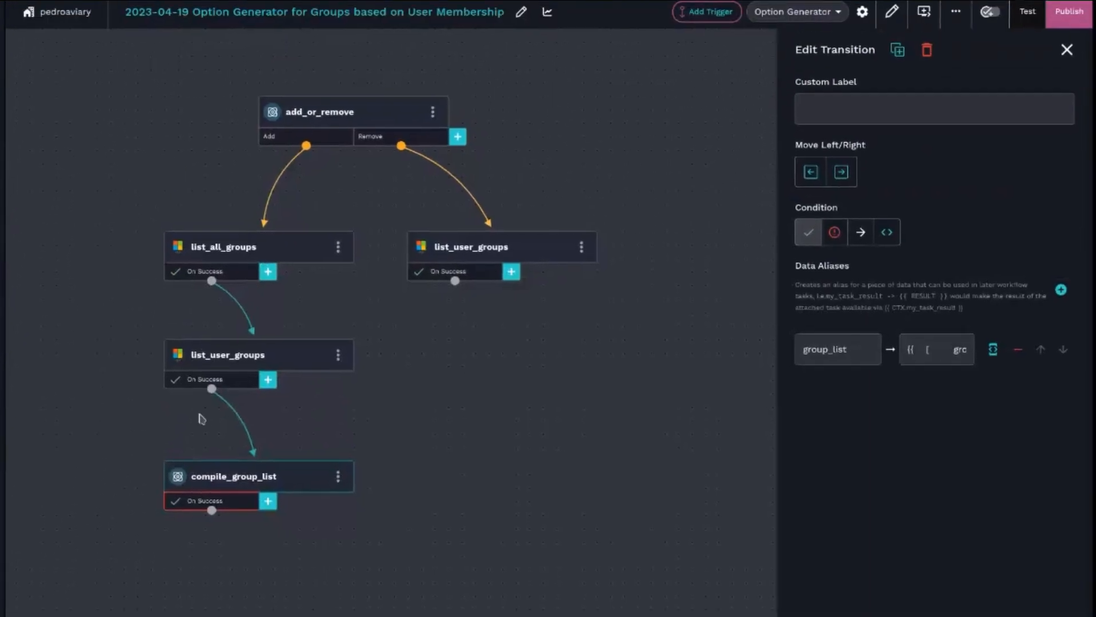
pyautogui.click(990, 360)
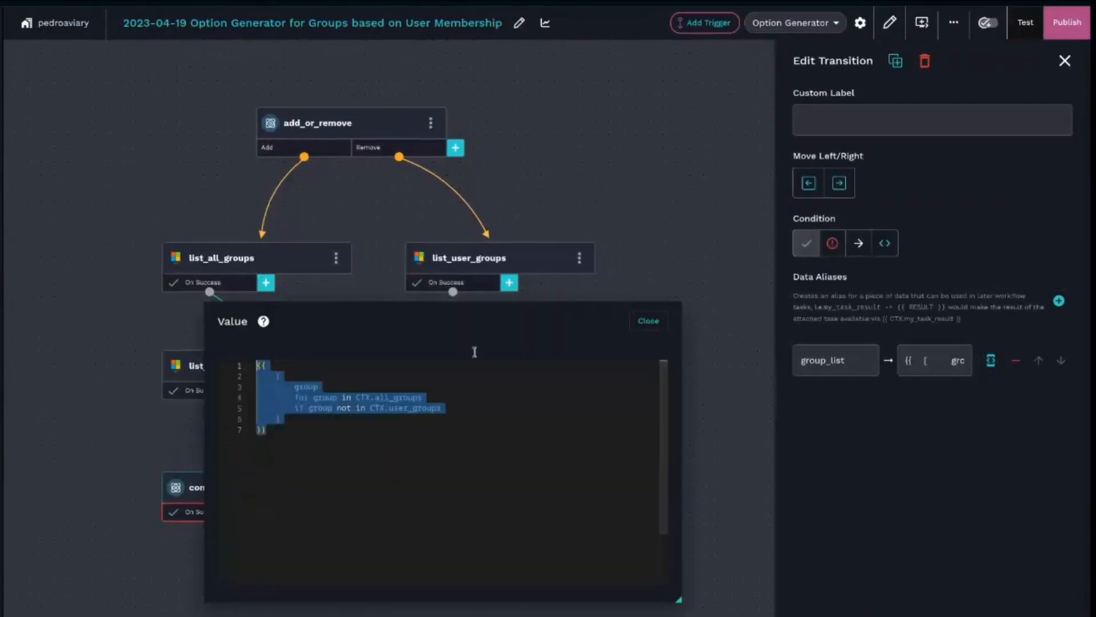
pyautogui.hotkey('ctrl', 'v')
pyautogui.click(647, 321)
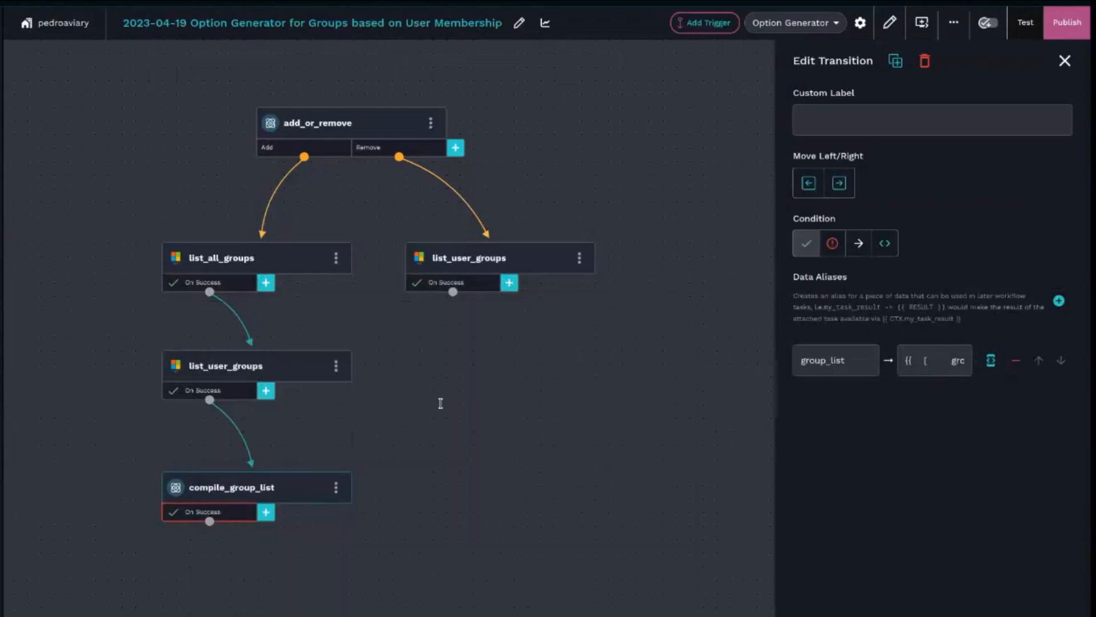
pyautogui.click(1060, 24)
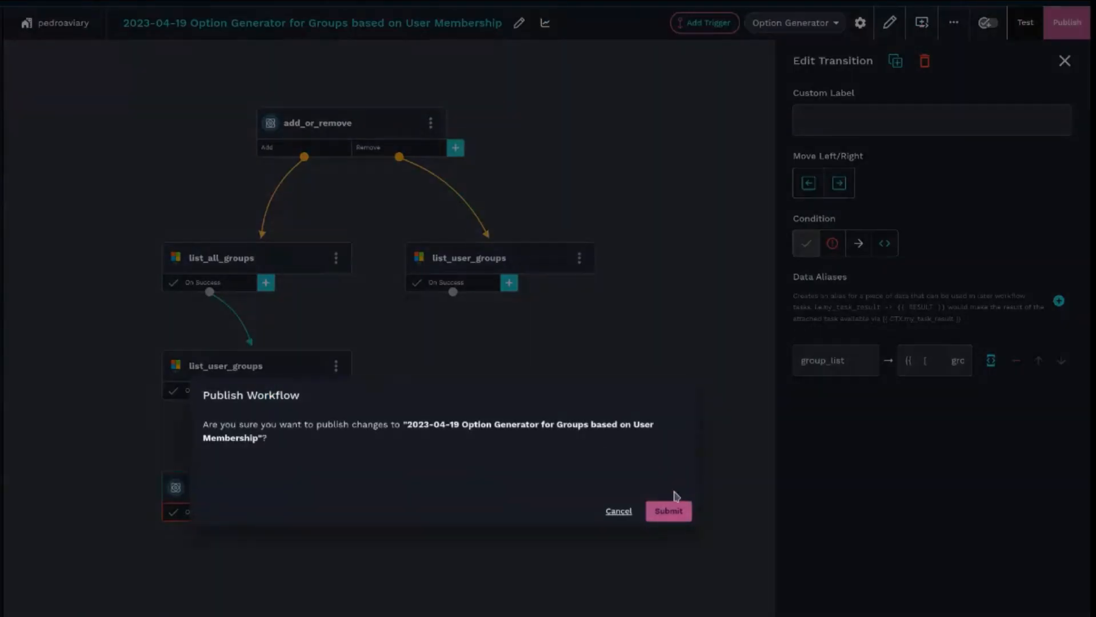
pyautogui.click(668, 511)
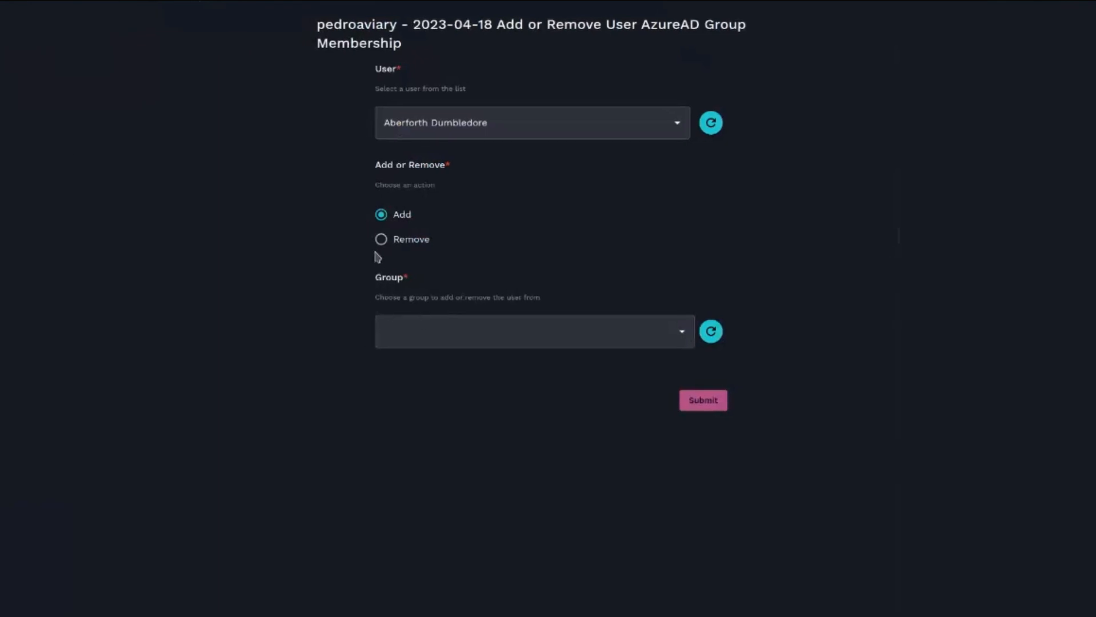
# - Open the form's Group dropdown with Add selected and browse the offered groups
pyautogui.scroll(-2, 570, 419)
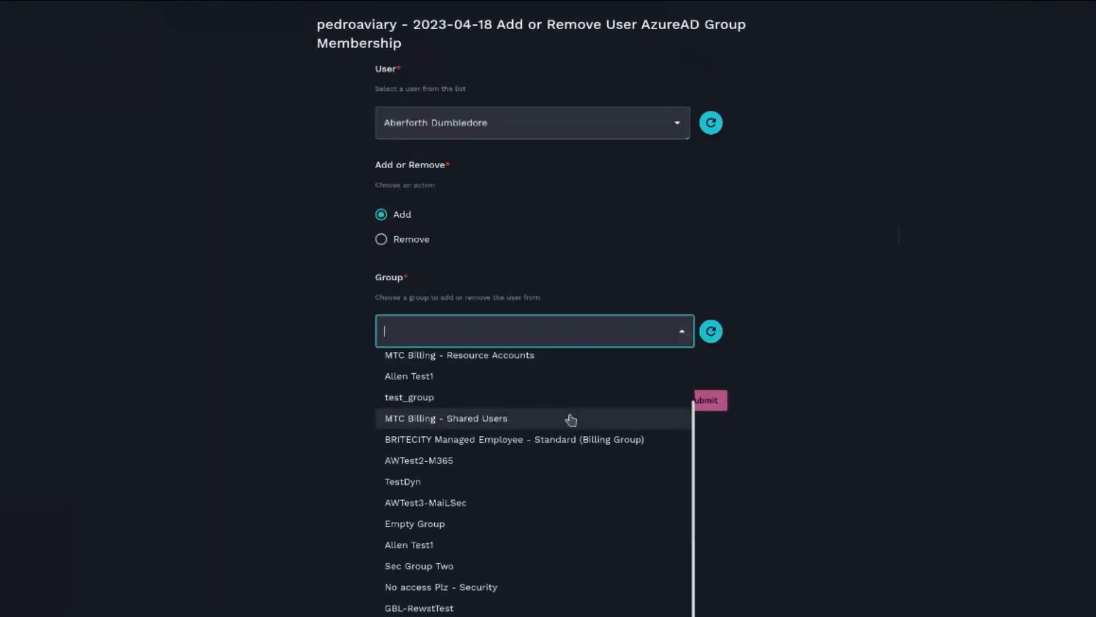
pyautogui.scroll(-1, 570, 420)
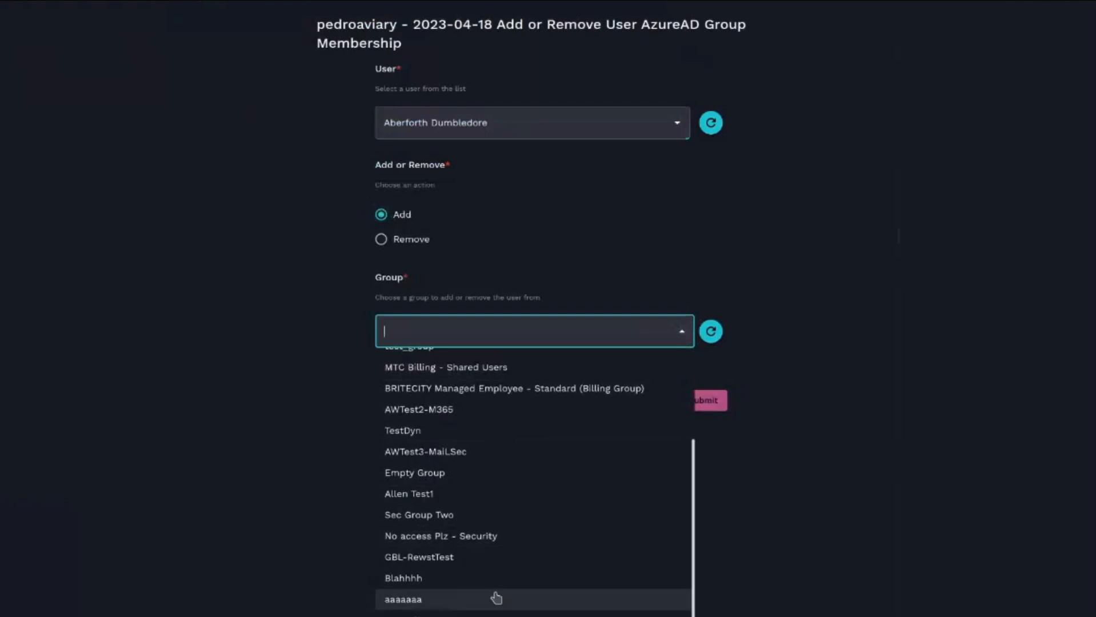
pyautogui.scroll(3, 519, 553)
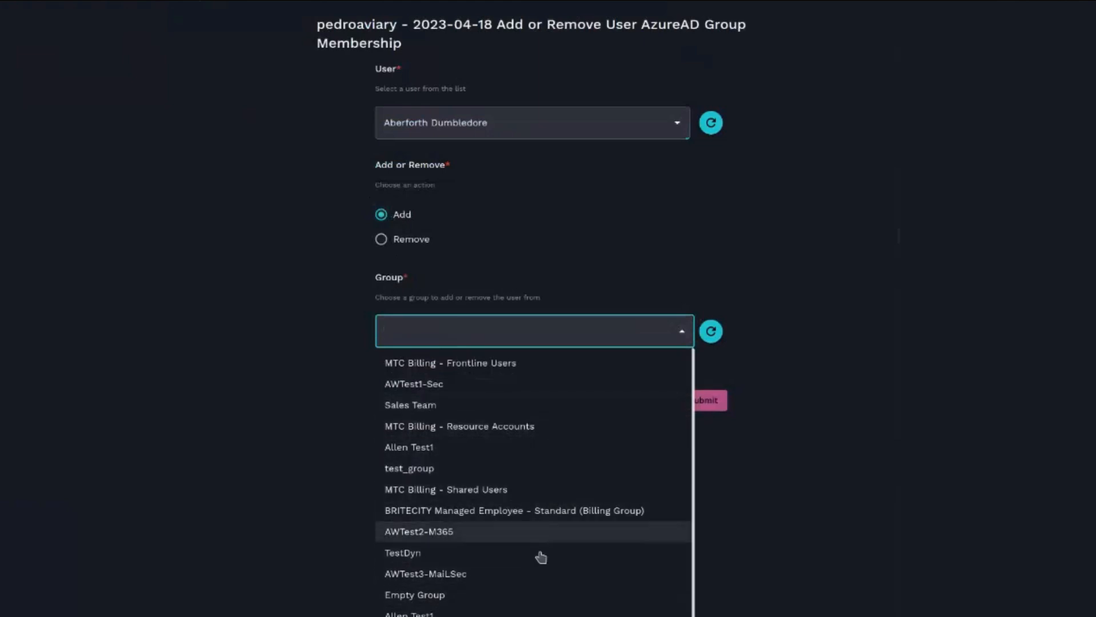
pyautogui.scroll(-3, 540, 608)
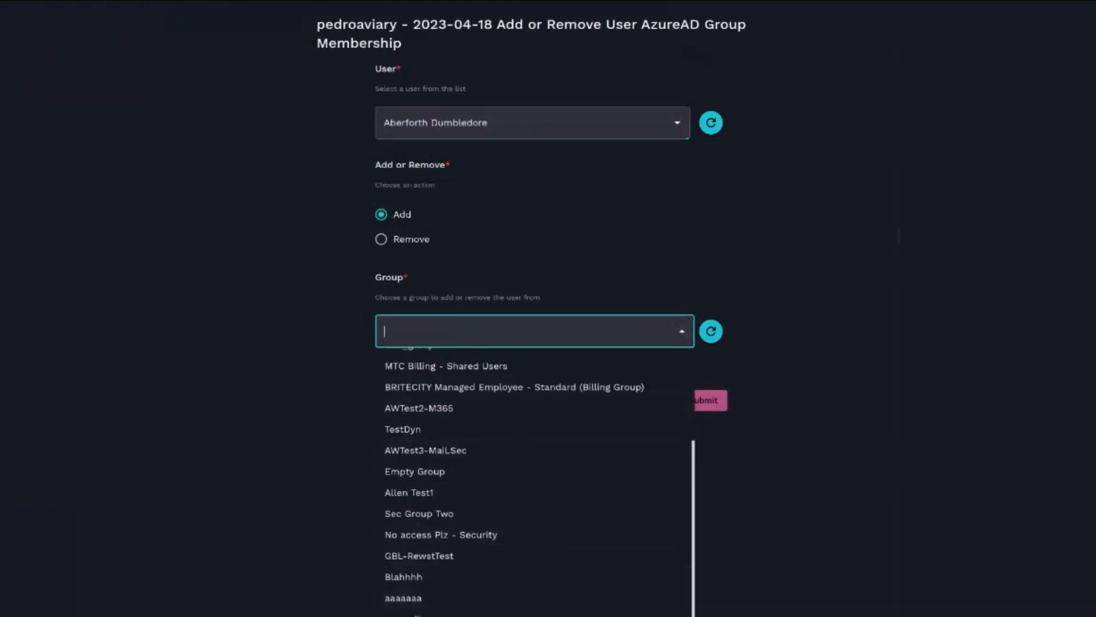
pyautogui.scroll(3, 552, 533)
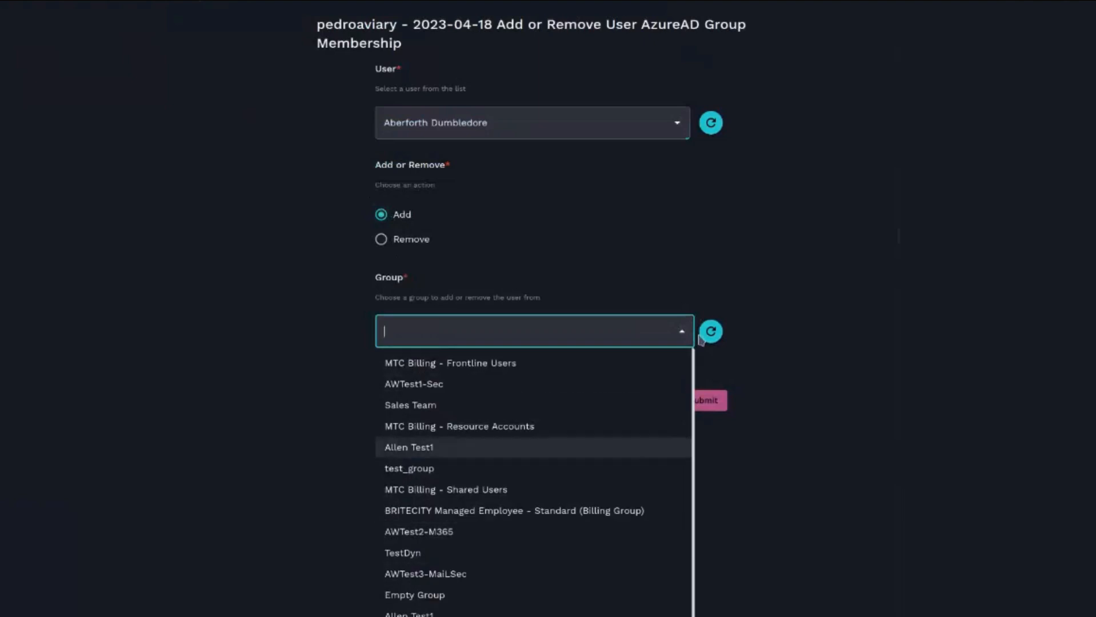
pyautogui.click(243, 285)
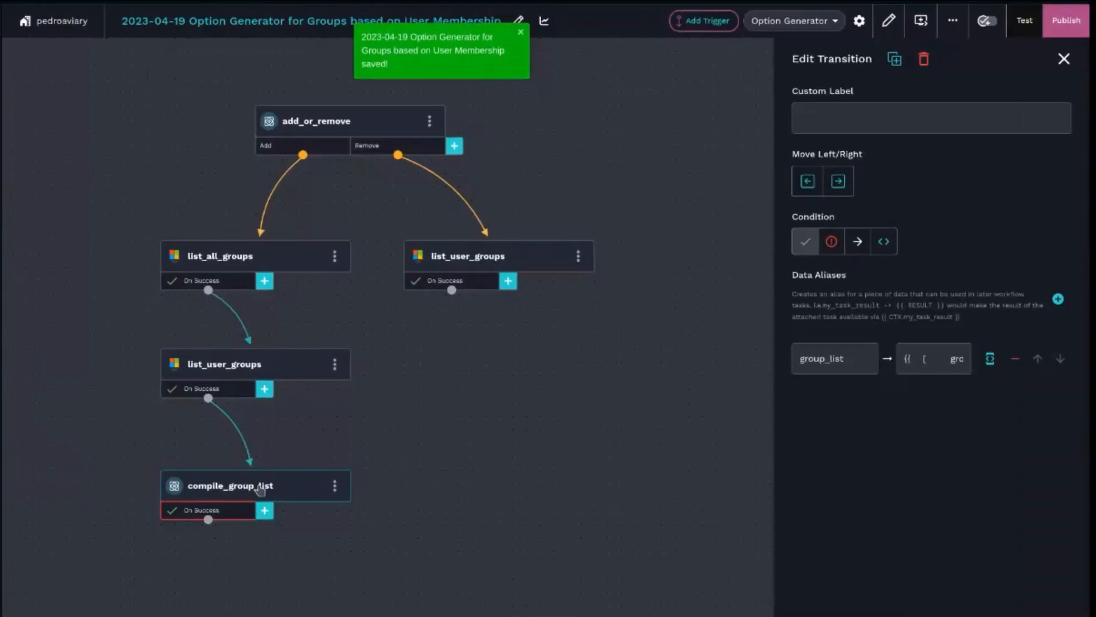
# - Append | sort(attribute="displayName") to the group_list alias template on compile_group_list's transition and copy the sort filter
pyautogui.click(265, 480)
pyautogui.click(236, 515)
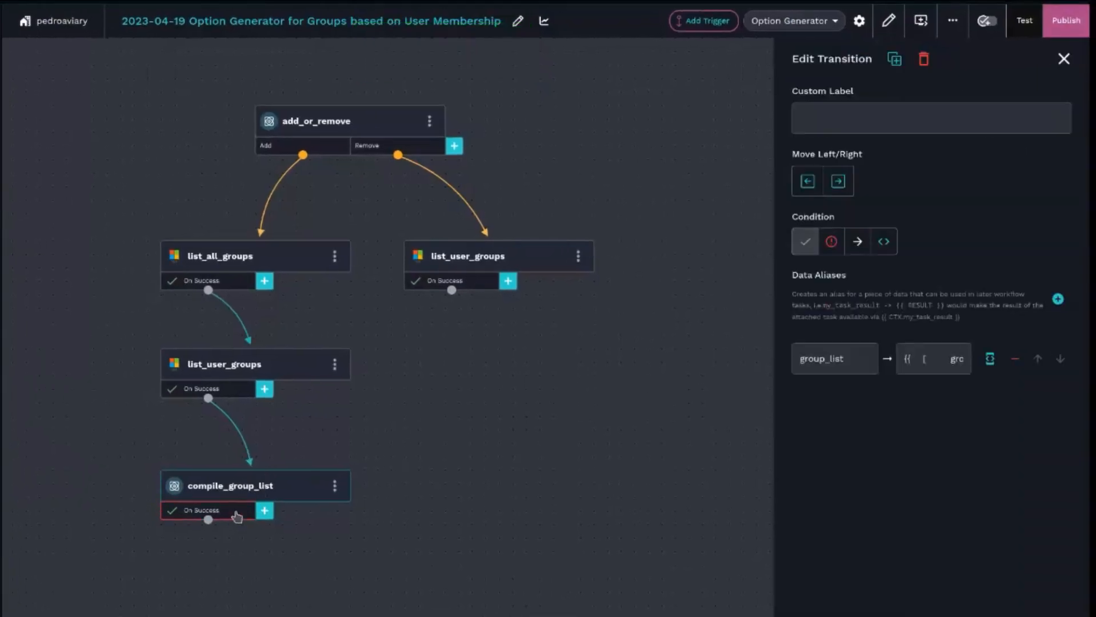
pyautogui.click(988, 360)
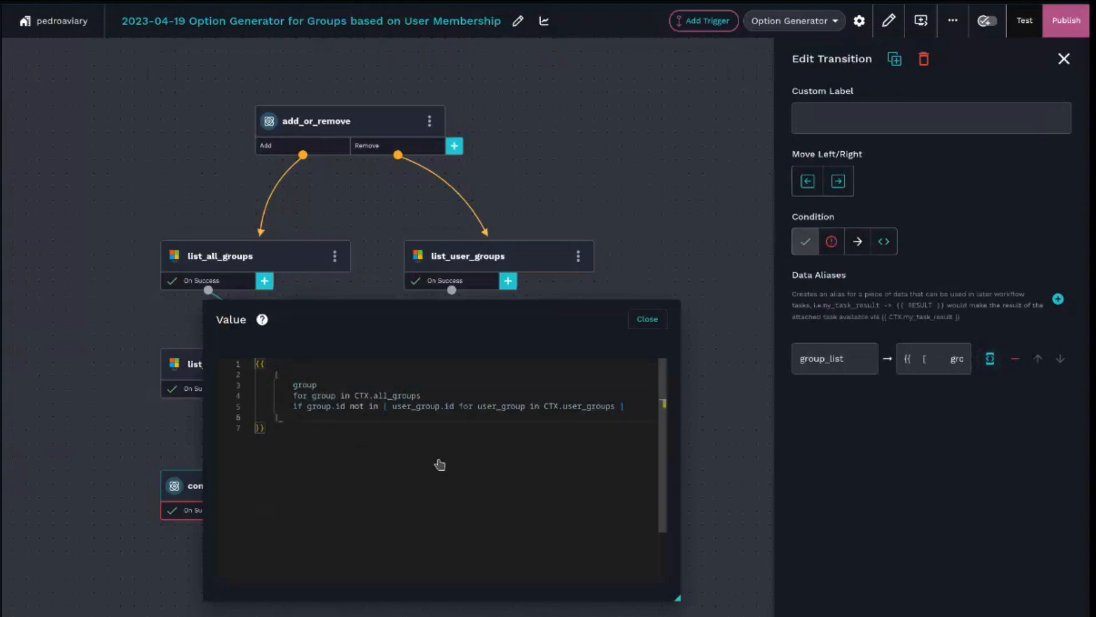
pyautogui.write('| sort(')
pyautogui.write('ute')
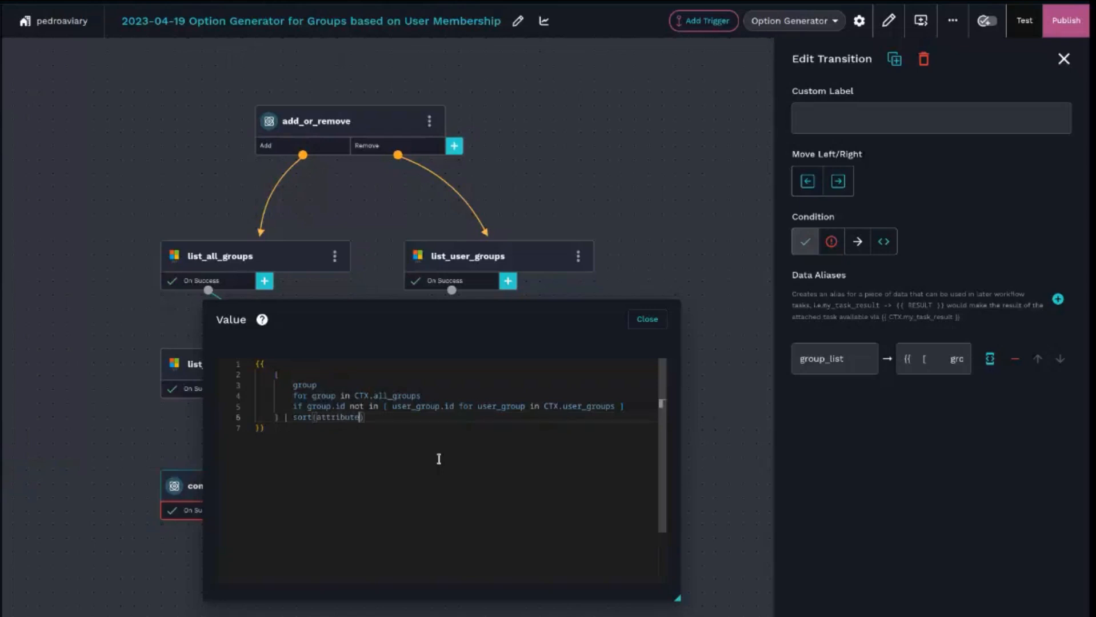
pyautogui.write('="displayNmae')
pyautogui.press('BackSpace')
pyautogui.press('BackSpace')
pyautogui.write('am')
pyautogui.moveTo(450, 419); pyautogui.dragTo(284, 418)
pyautogui.hotkey('ctrl', 'c')
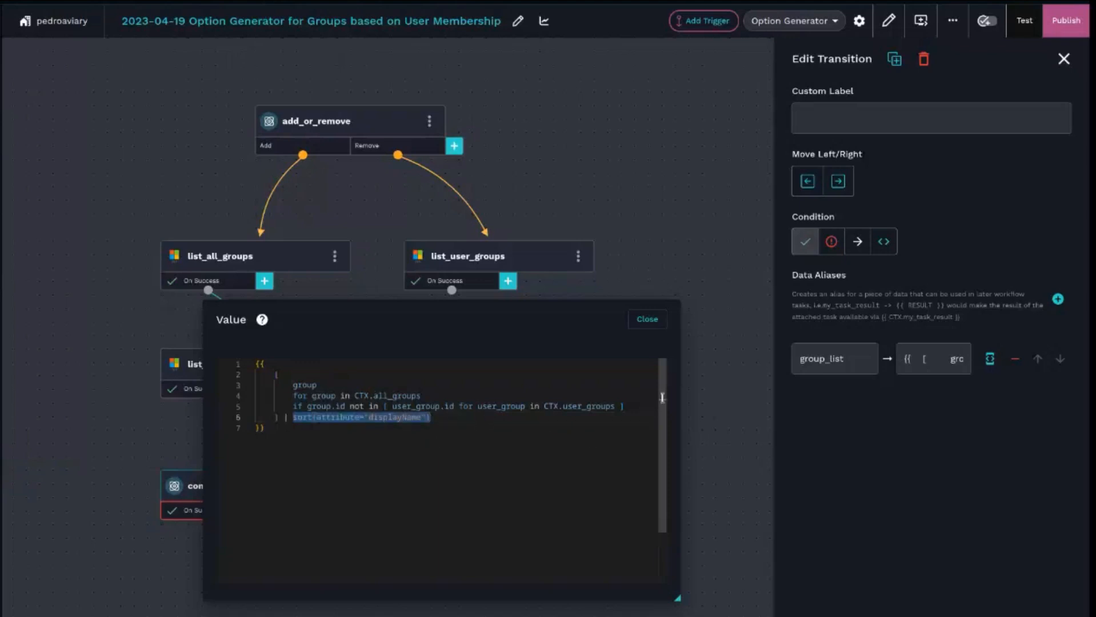
pyautogui.click(631, 320)
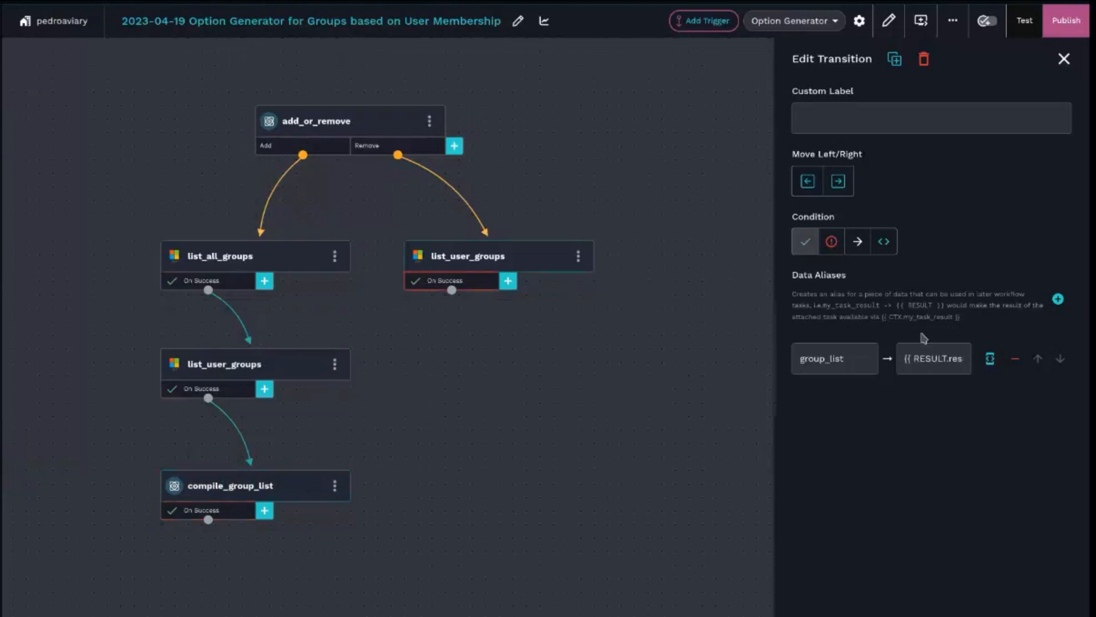
# - Add | sort(attribute="displayName") to the list_user_groups transition's alias value and publish the workflow
pyautogui.click(989, 358)
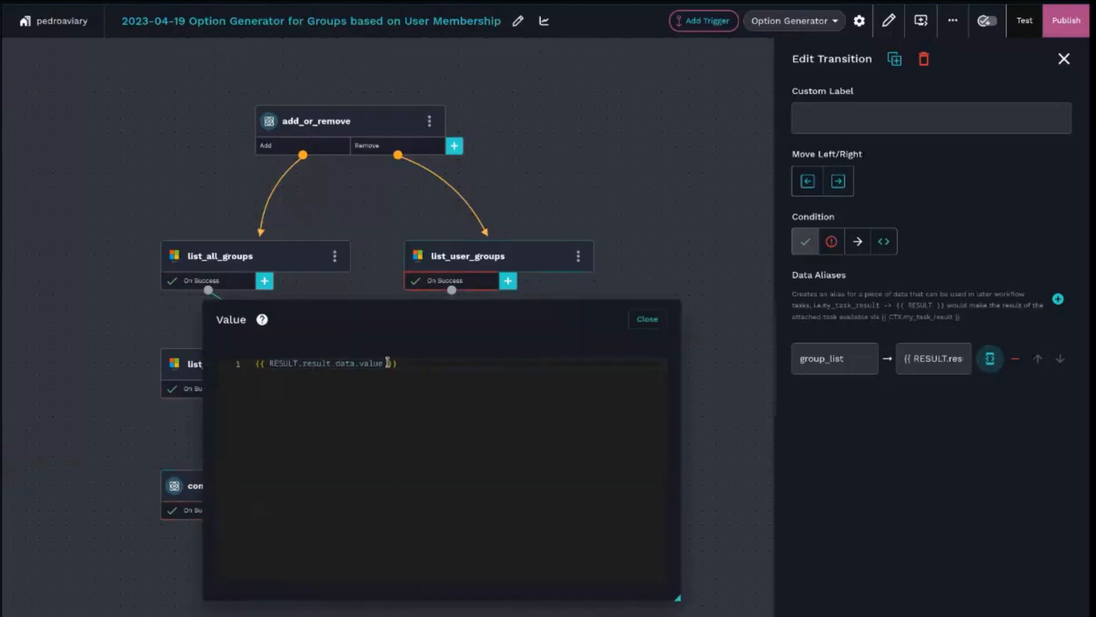
pyautogui.hotkey('ctrl', 'v')
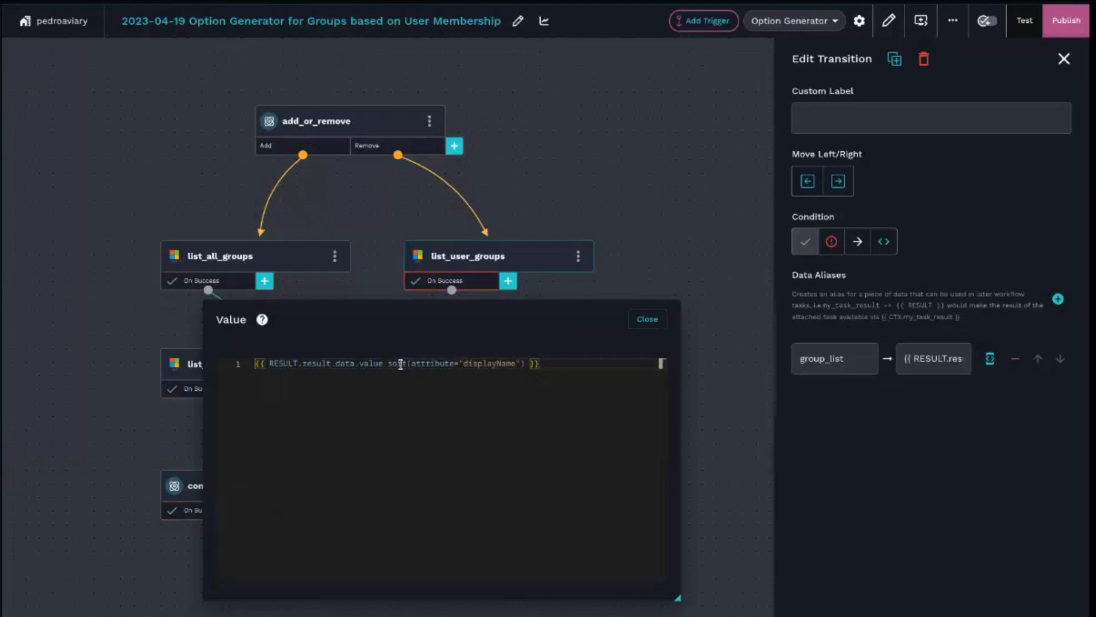
pyautogui.doubleClick(387, 366)
pyautogui.write('|')
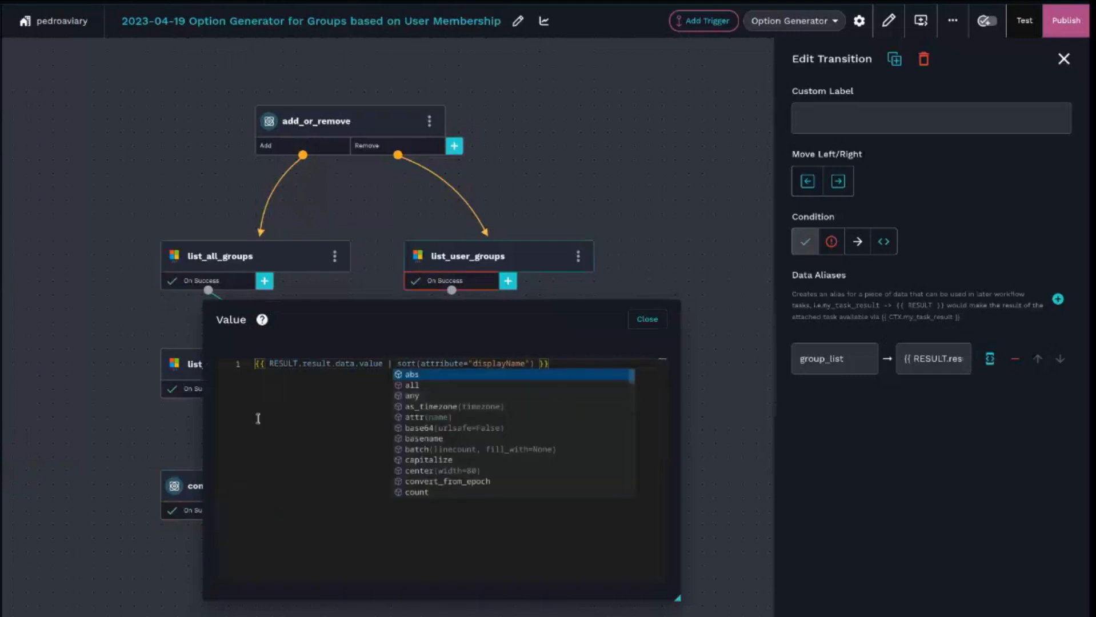
pyautogui.click(315, 439)
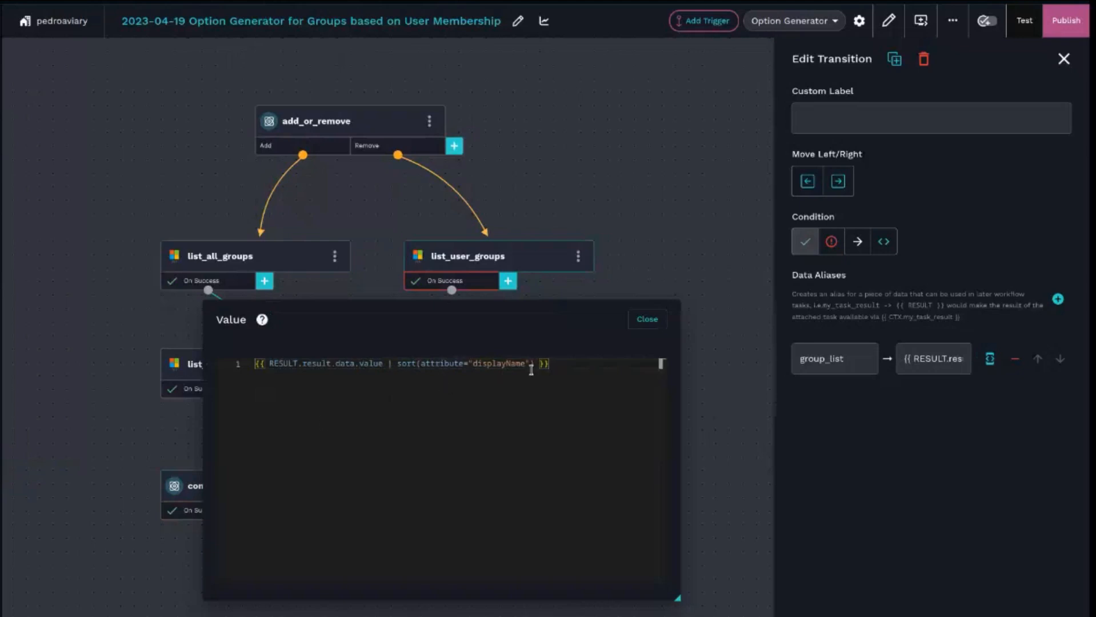
pyautogui.click(647, 319)
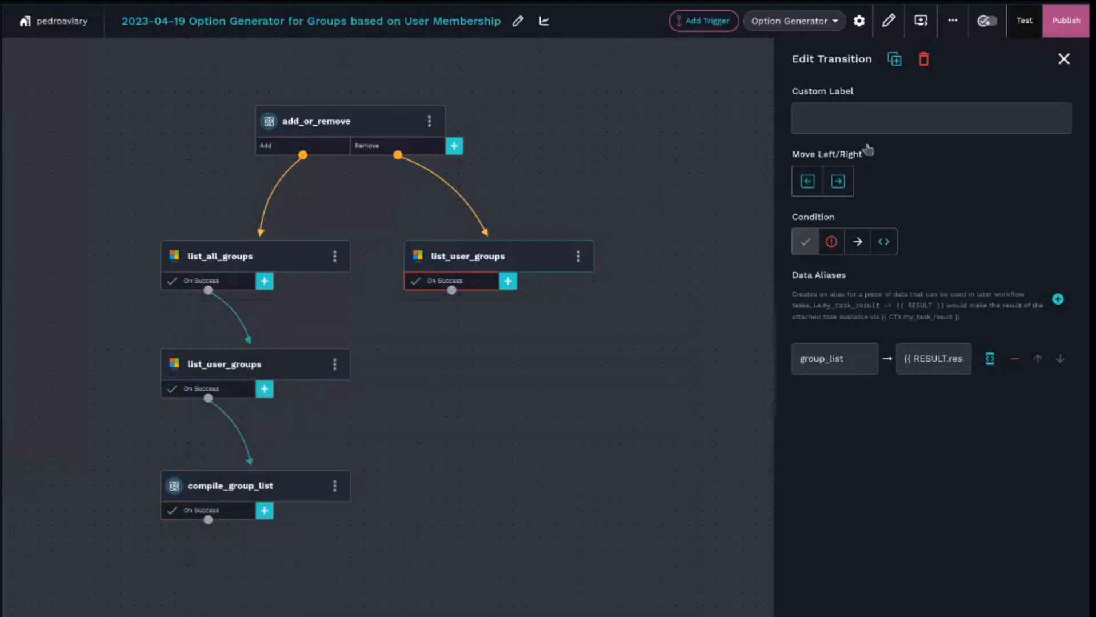
pyautogui.click(1065, 29)
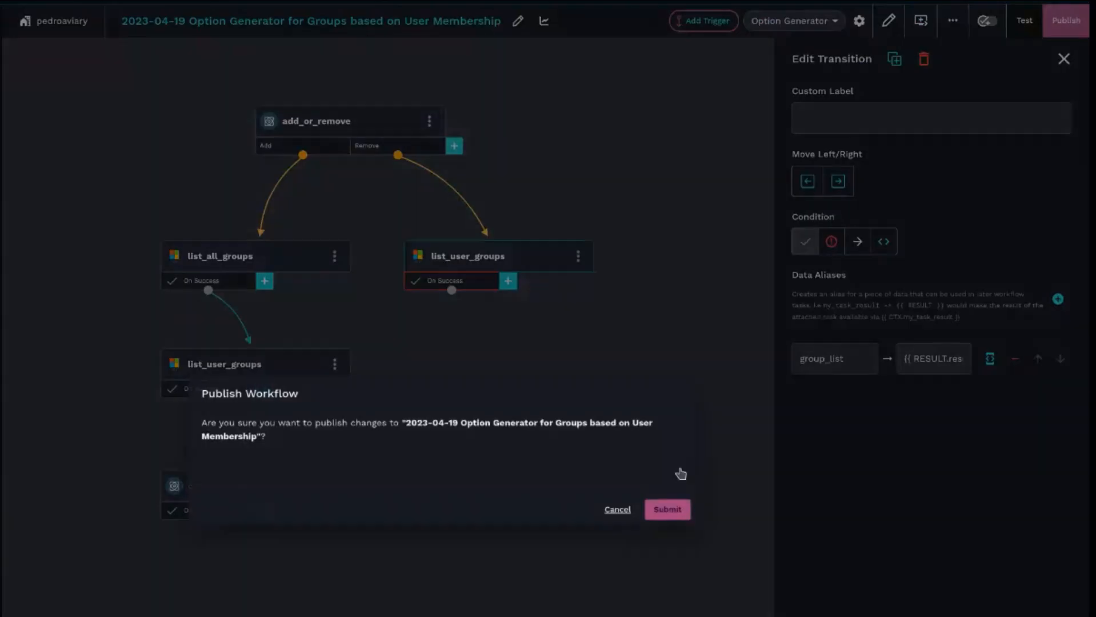
pyautogui.click(668, 509)
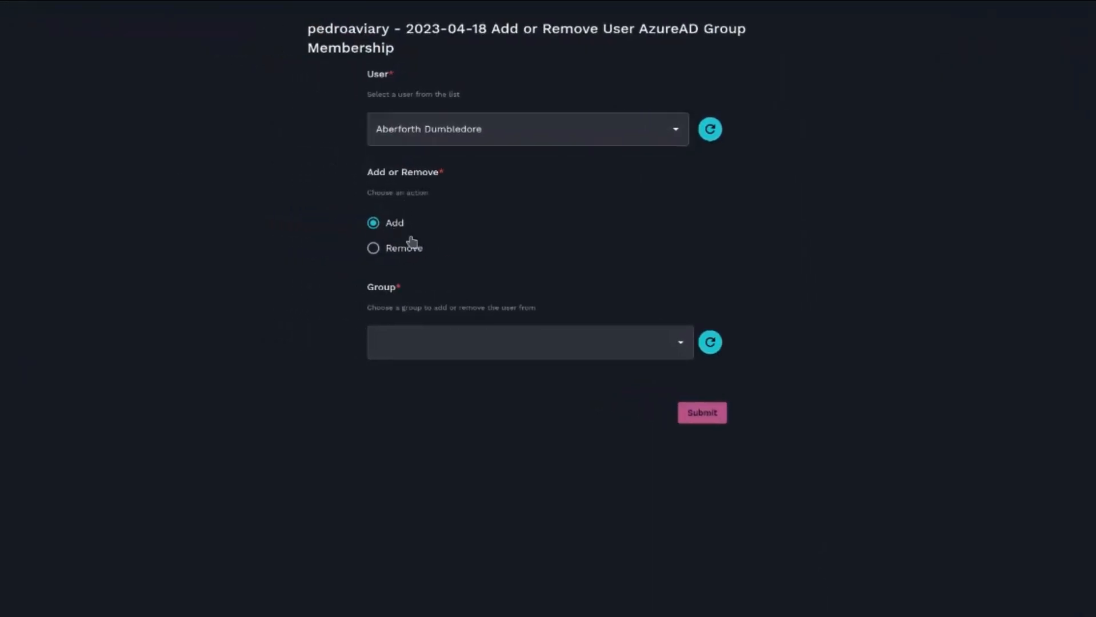
# - Refresh the form's Group options and browse the sorted group list
pyautogui.click(710, 342)
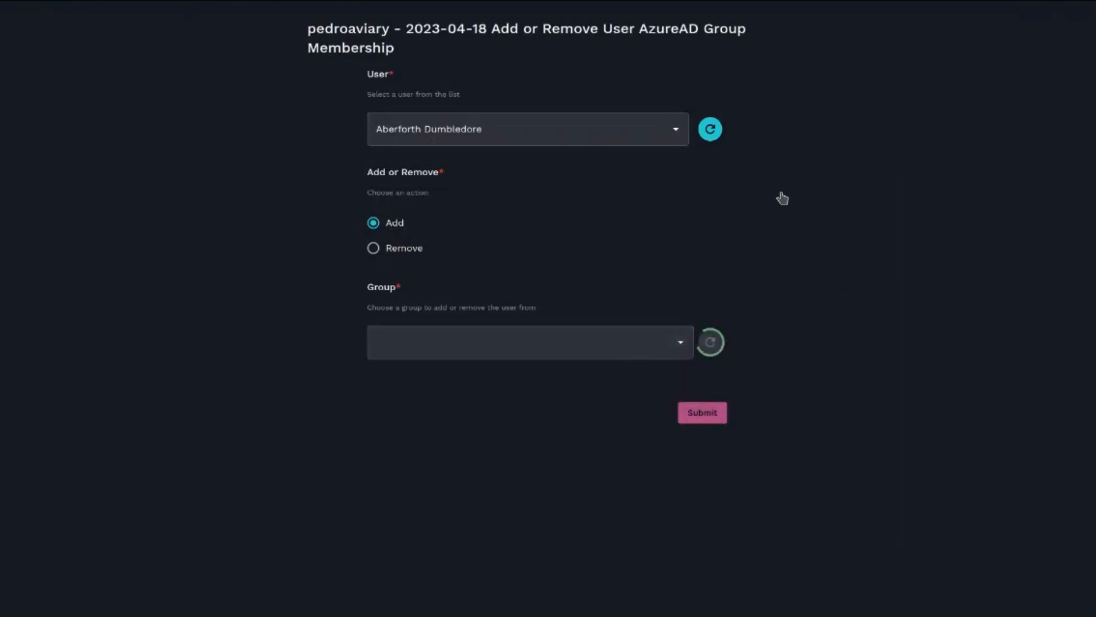
pyautogui.click(681, 343)
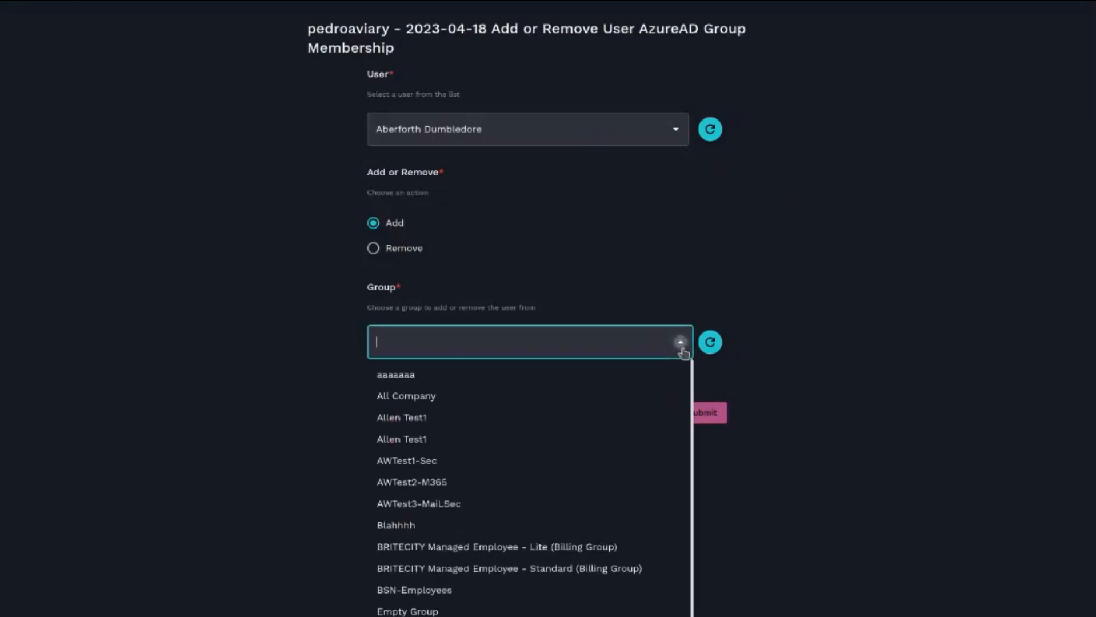
pyautogui.scroll(-3, 534, 501)
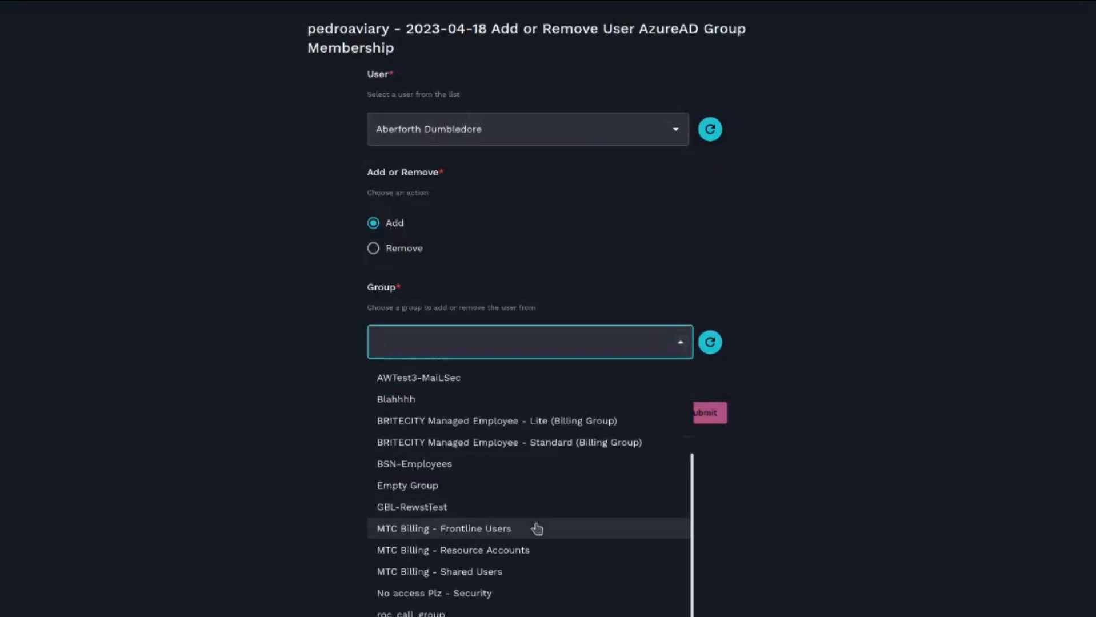
pyautogui.scroll(3, 549, 543)
pyautogui.scroll(-3, 547, 526)
pyautogui.click(228, 395)
# - Switch the action to Remove and choose Allen Test1 from the Group dropdown
pyautogui.click(394, 253)
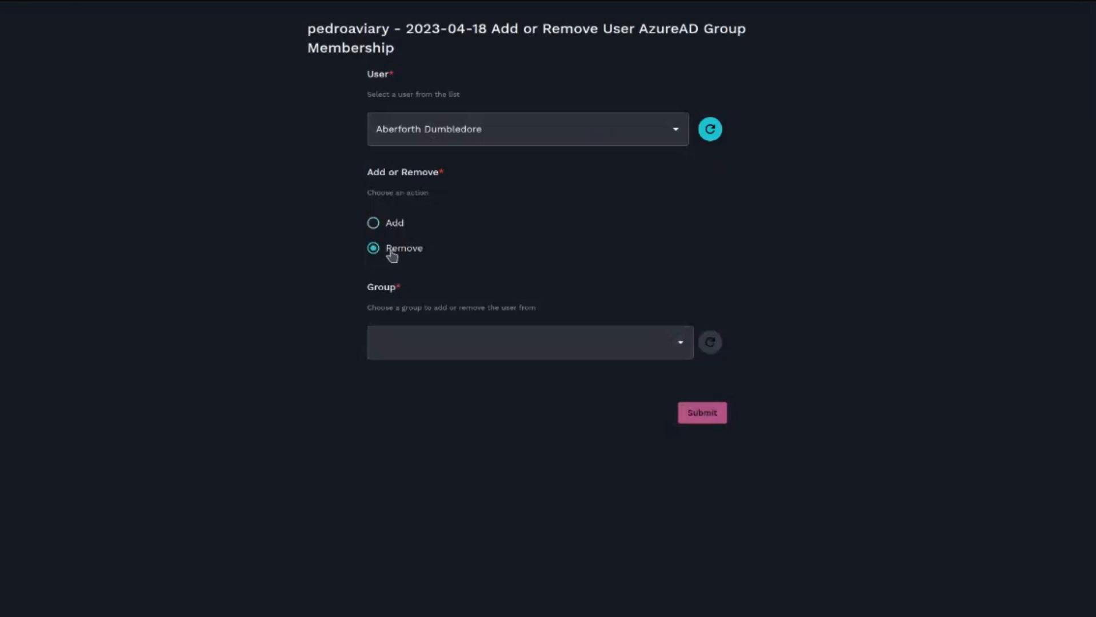
pyautogui.click(681, 345)
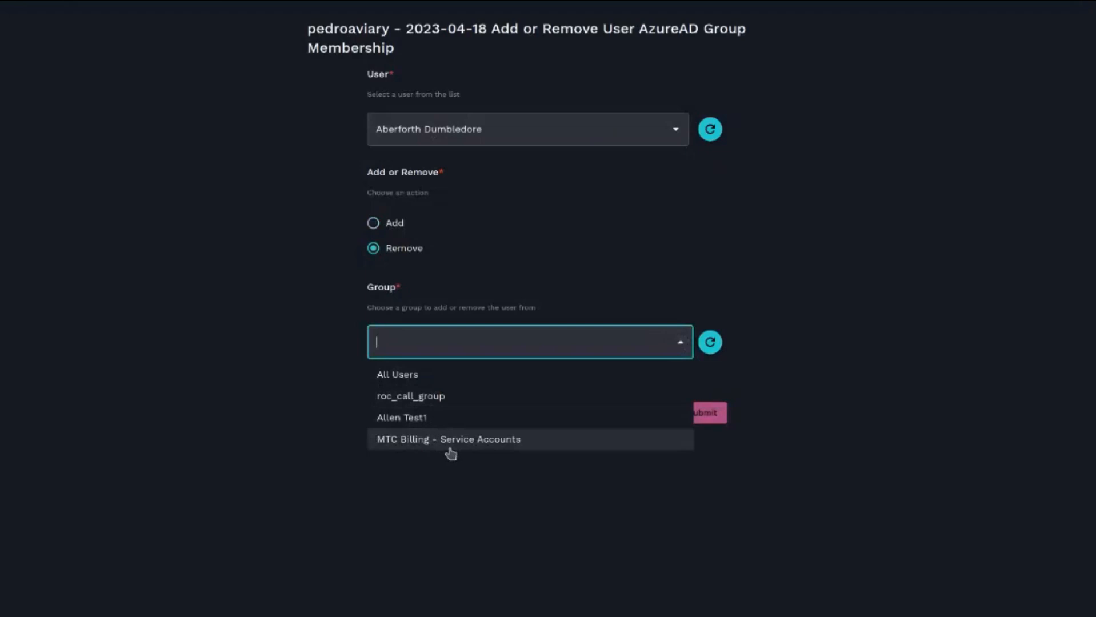
pyautogui.click(420, 423)
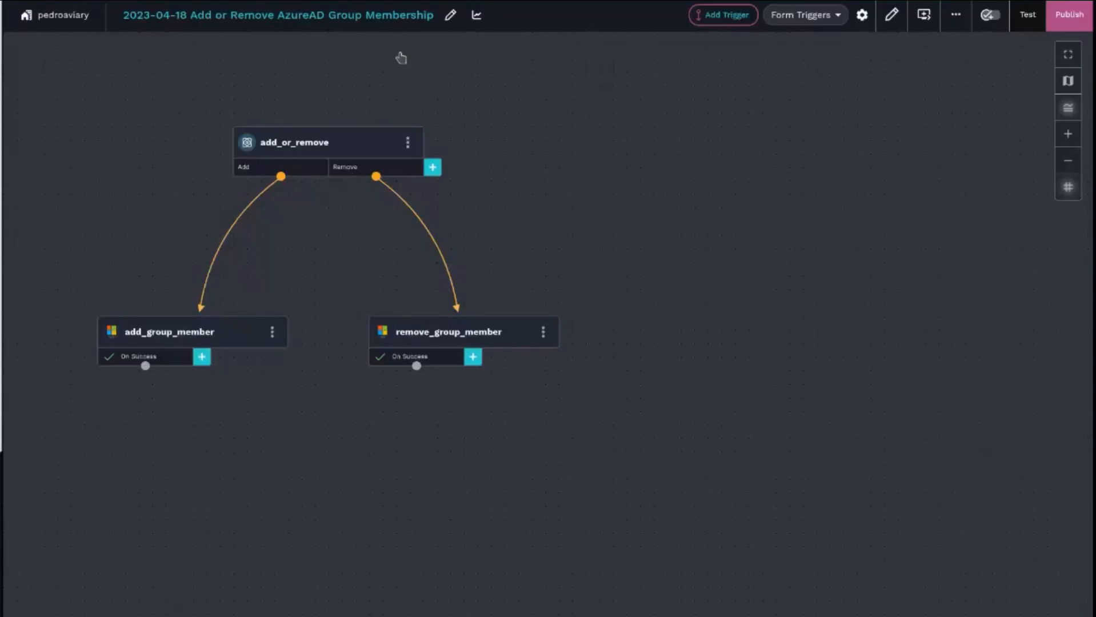
# - Open the Add or Remove AzureAD Group Membership execution history and inspect the latest run's remove_group_member task
pyautogui.click(483, 24)
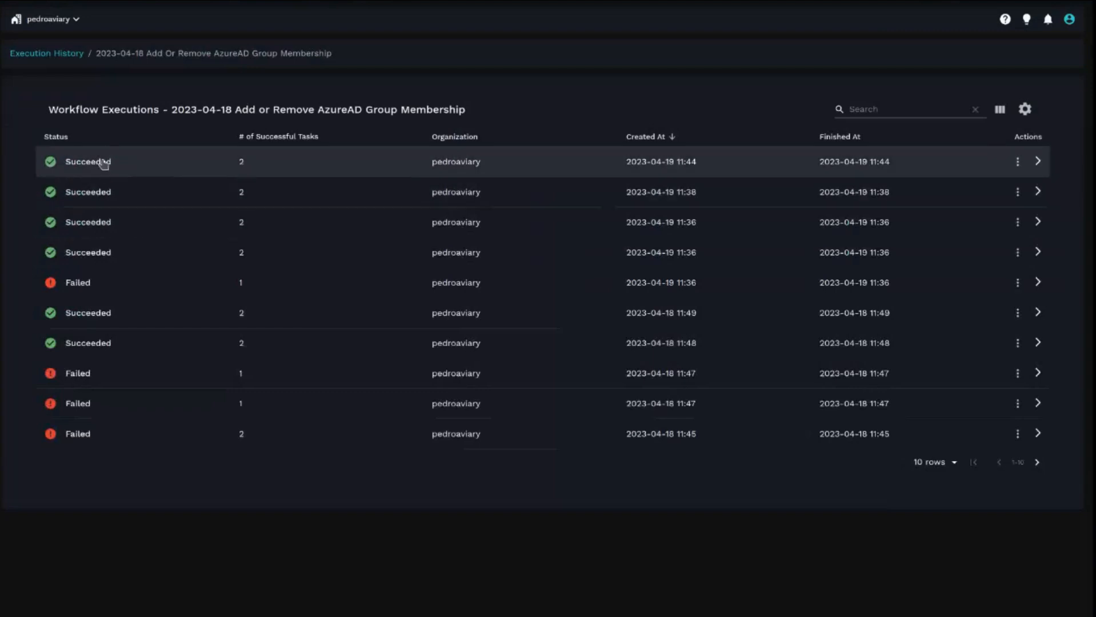
pyautogui.click(201, 169)
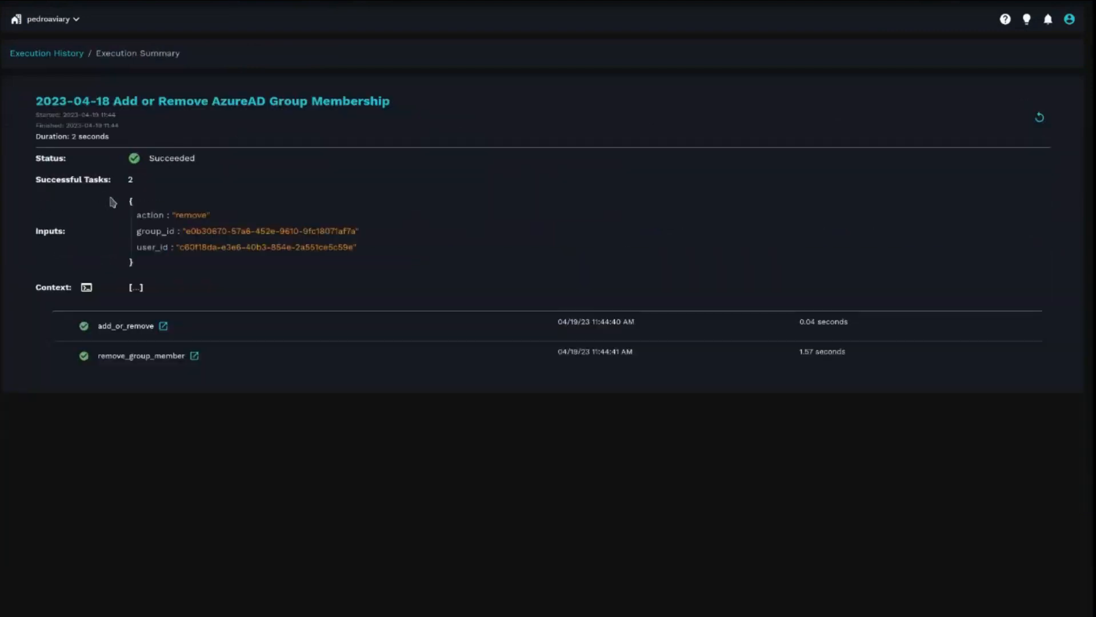
pyautogui.click(128, 365)
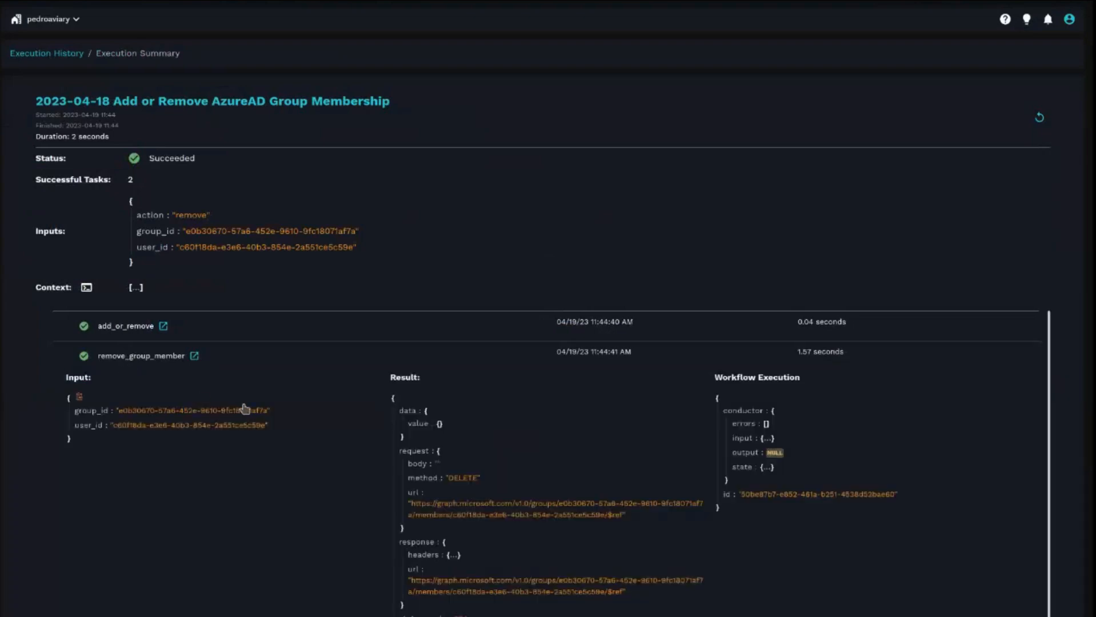